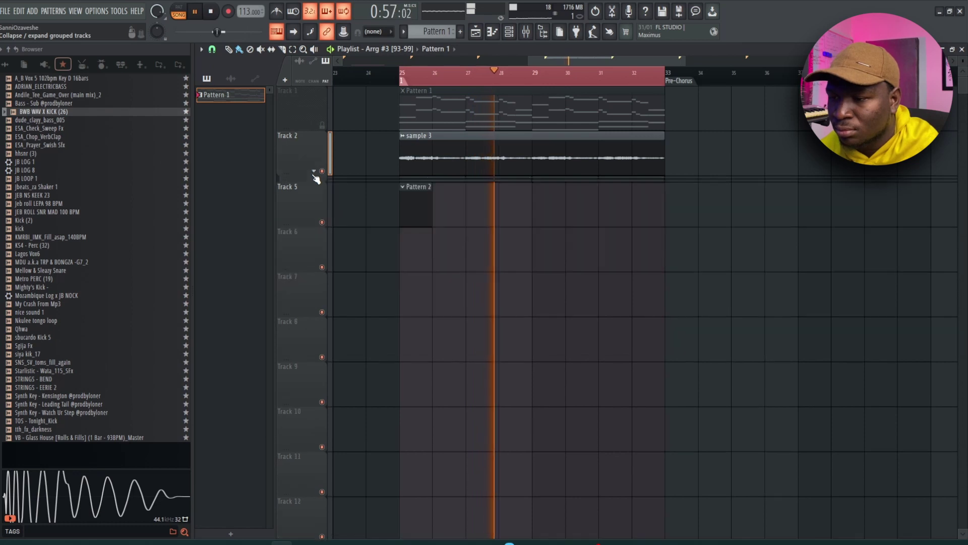
# Look over the Blue Sunday SF synth from the channel rack and return to the playlist
pyautogui.click(314, 172)
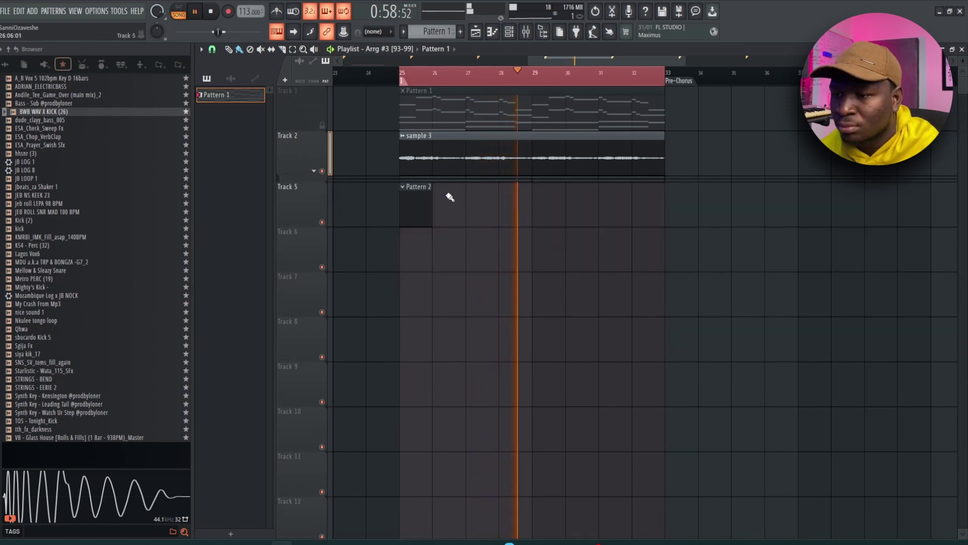
pyautogui.click(509, 32)
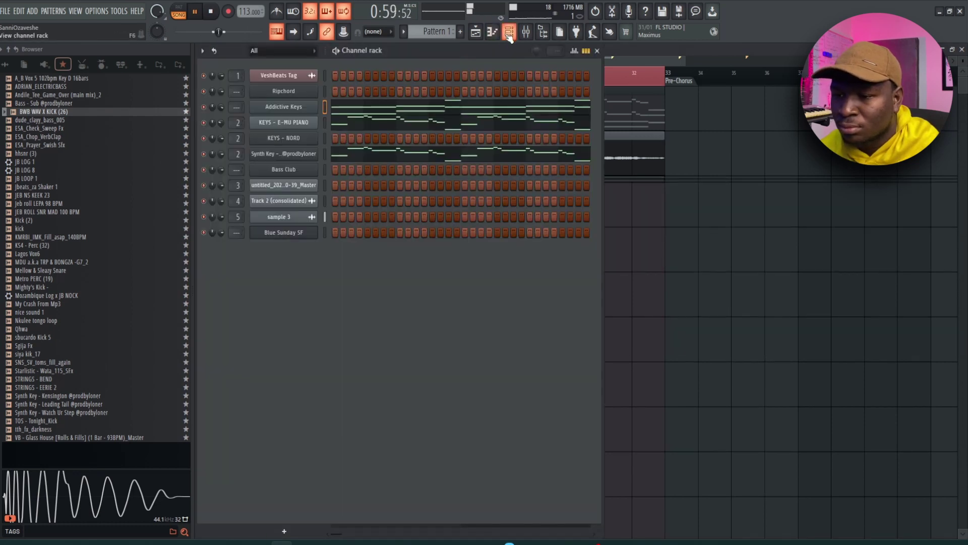
pyautogui.click(313, 233)
pyautogui.moveTo(454, 125); pyautogui.dragTo(533, 148)
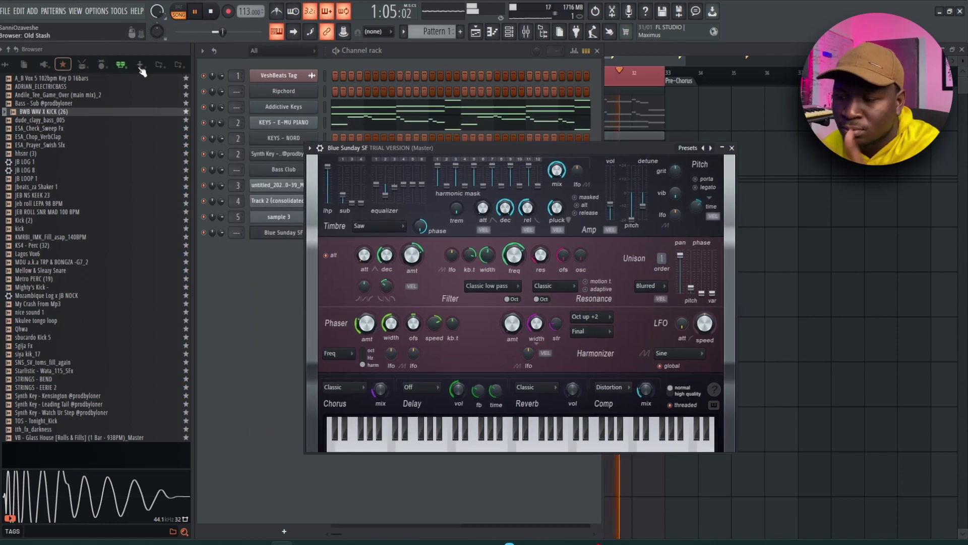
pyautogui.rightClick(855, 272)
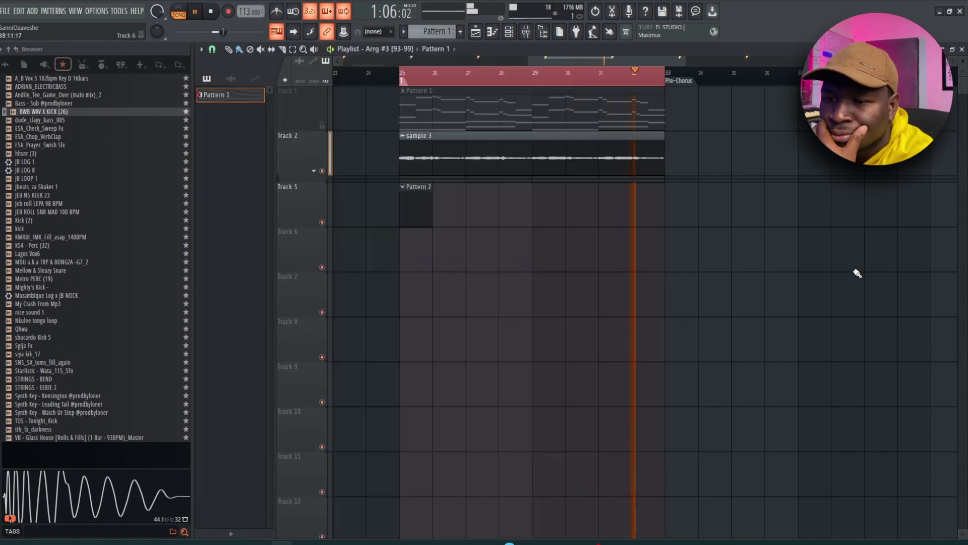
# Find the Faridah_Dm_112_!PercMix loop in the Drums and Percussions folder of the Skyline AfroBeats pack
pyautogui.click(84, 65)
pyautogui.click(86, 92)
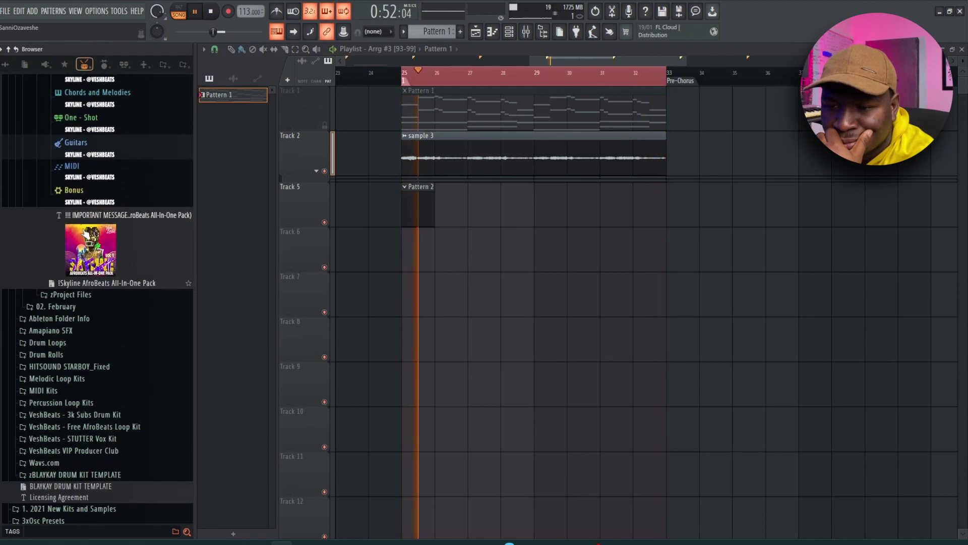
pyautogui.scroll(3, 92, 214)
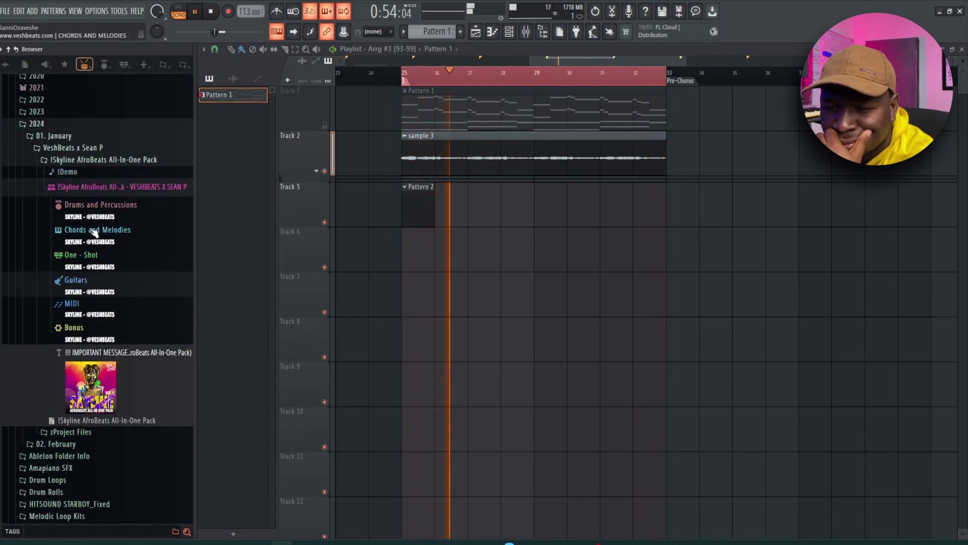
pyautogui.click(93, 214)
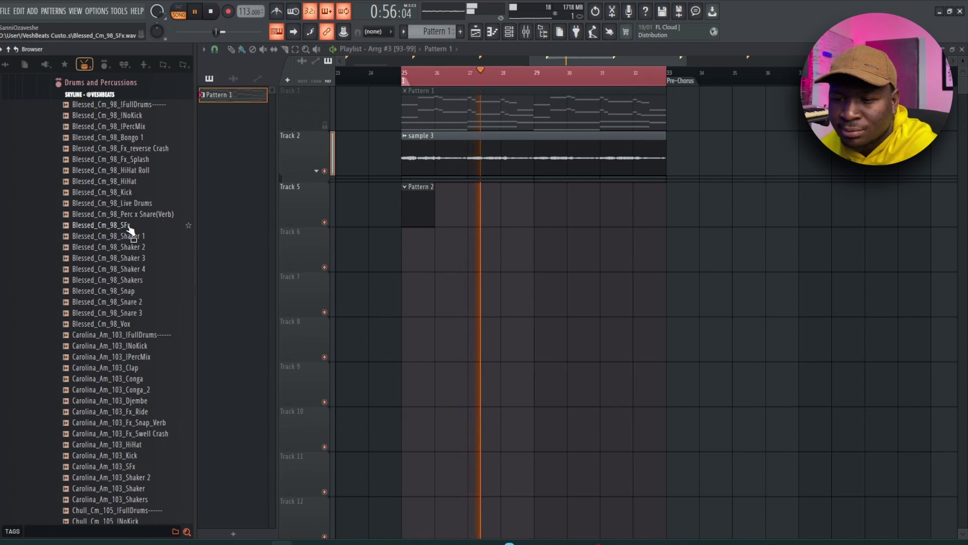
pyautogui.scroll(-8, 136, 340)
pyautogui.scroll(-4, 136, 340)
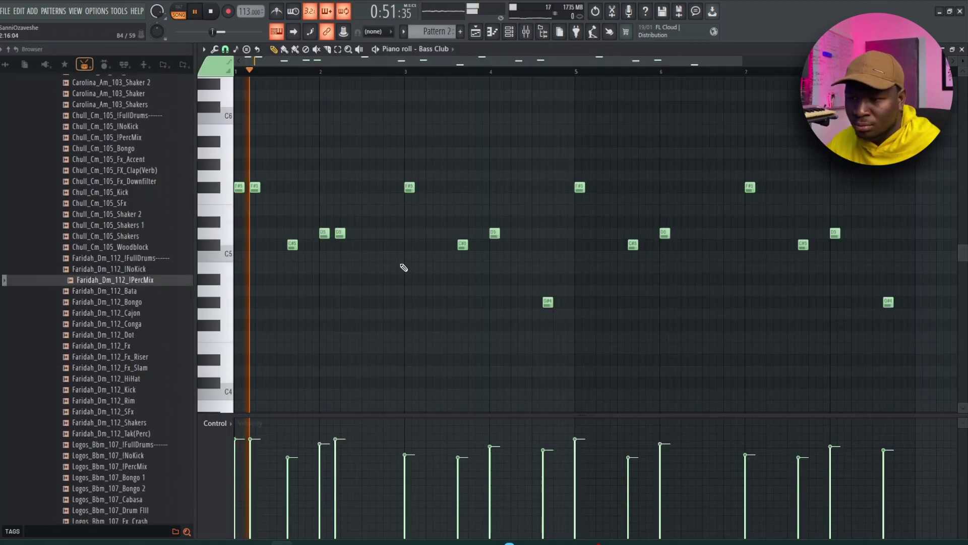
# Duplicate the Bass Club F#5 and D5 notes from bar 3 onward, placing each copy three steps after its original
pyautogui.keyDown('ctrl'); pyautogui.scroll(3, 408, 250); pyautogui.keyUp('ctrl')
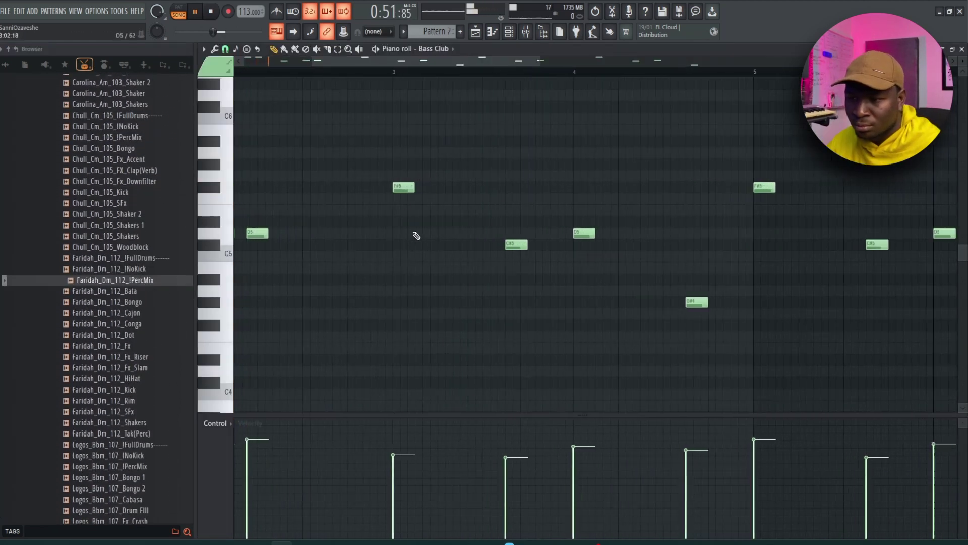
pyautogui.keyDown('ctrl'); pyautogui.scroll(-3, 402, 188); pyautogui.keyUp('ctrl')
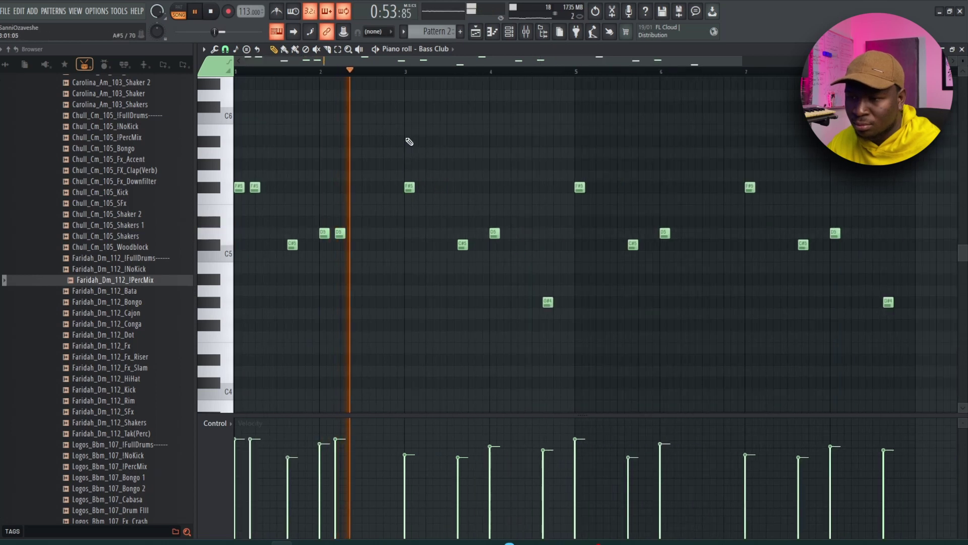
pyautogui.moveTo(407, 137); pyautogui.dragTo(889, 364)
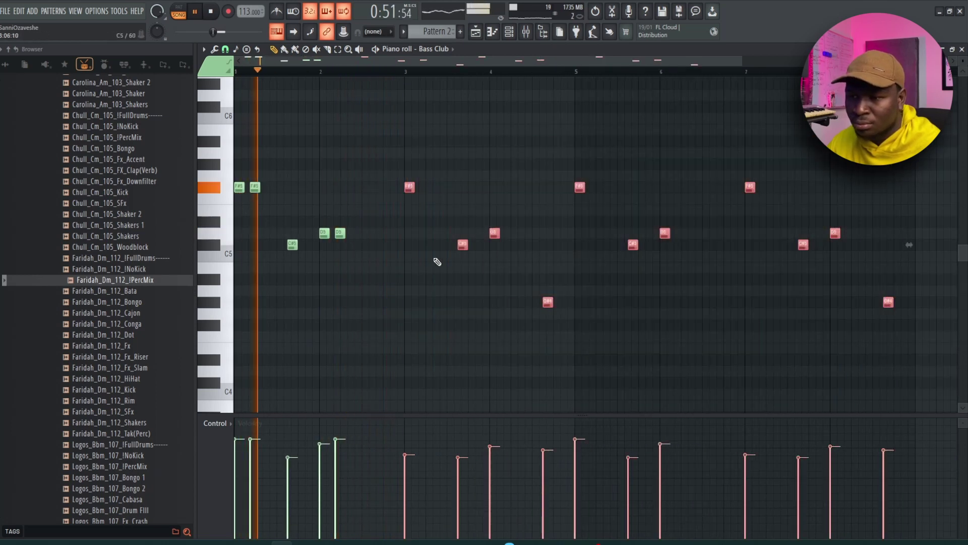
pyautogui.keyDown('ctrl'); pyautogui.click(462, 245); pyautogui.keyUp('ctrl')
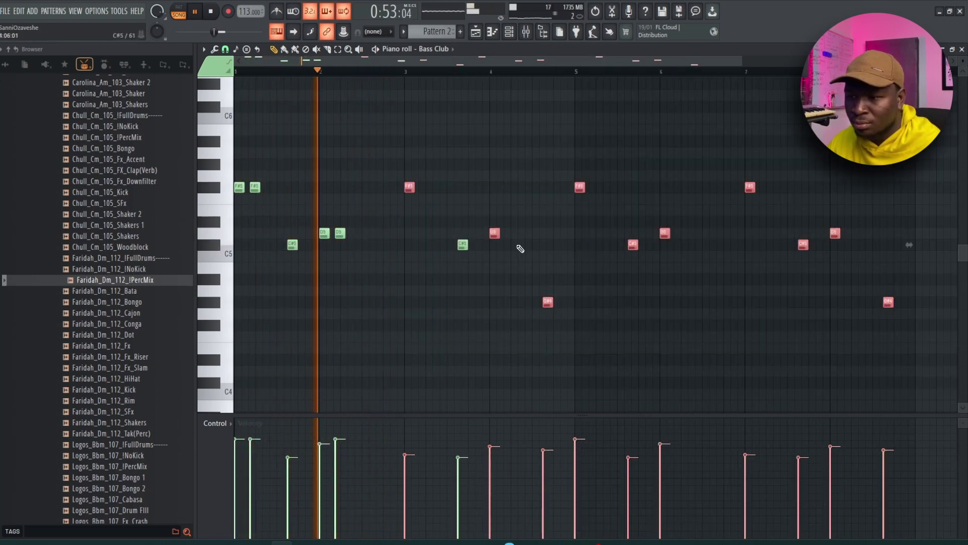
pyautogui.keyDown('ctrl'); pyautogui.click(631, 245); pyautogui.keyUp('ctrl')
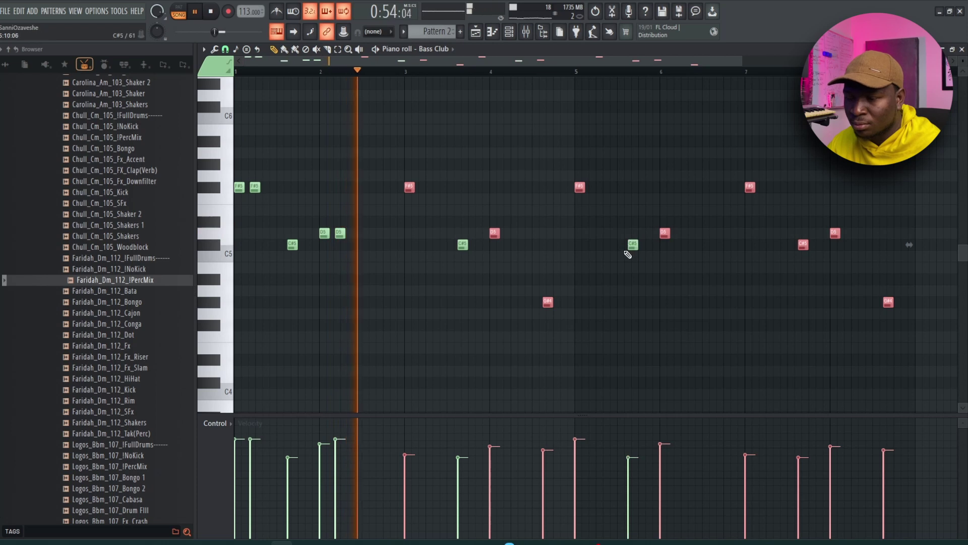
pyautogui.keyDown('ctrl'); pyautogui.click(547, 303); pyautogui.keyUp('ctrl')
pyautogui.keyDown('ctrl'); pyautogui.keyDown('shift'); pyautogui.click(803, 245); pyautogui.keyUp('shift'); pyautogui.keyUp('ctrl')
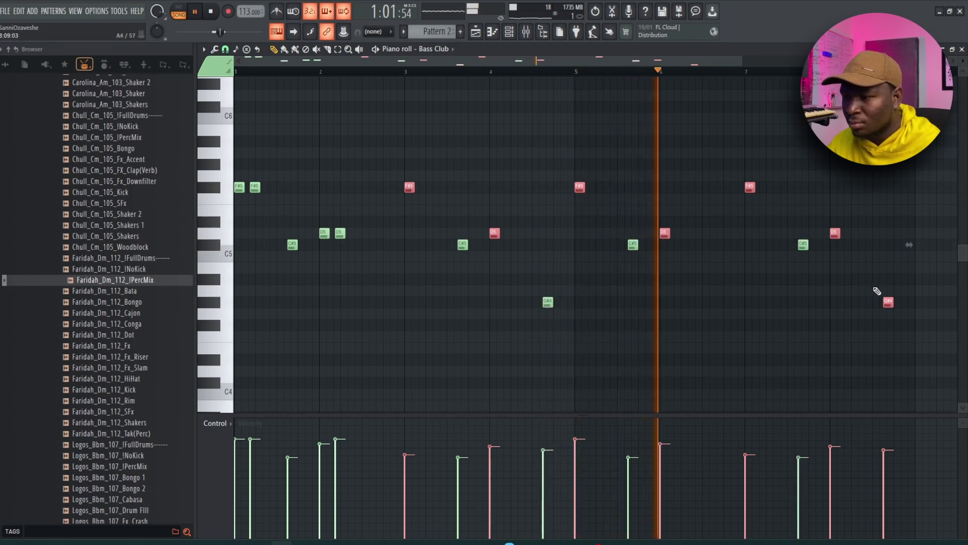
pyautogui.keyDown('ctrl'); pyautogui.keyDown('shift'); pyautogui.click(889, 303); pyautogui.keyUp('shift'); pyautogui.keyUp('ctrl')
pyautogui.scroll(2, 858, 268)
pyautogui.scroll(2, 830, 236)
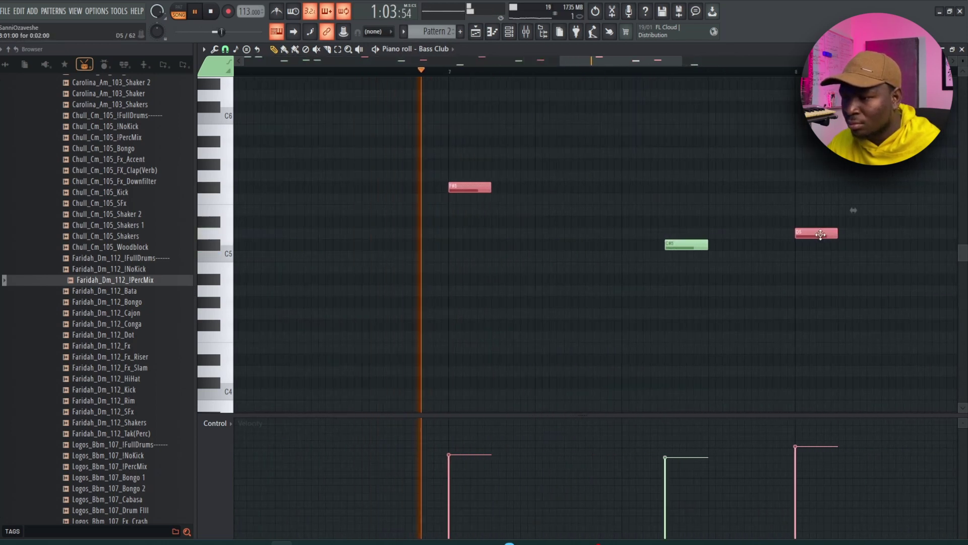
pyautogui.moveTo(829, 234); pyautogui.dragTo(884, 236)
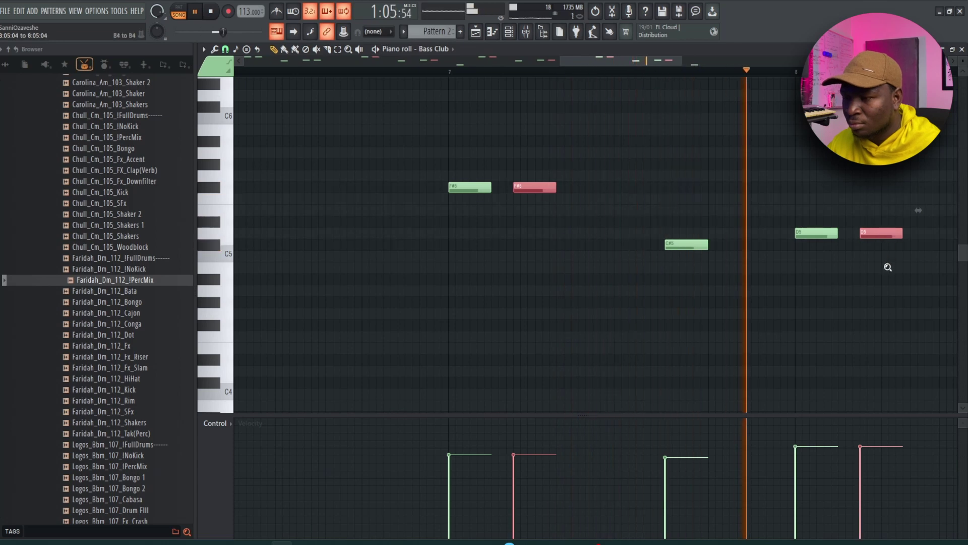
pyautogui.scroll(-4, 886, 265)
pyautogui.rightClick(841, 306)
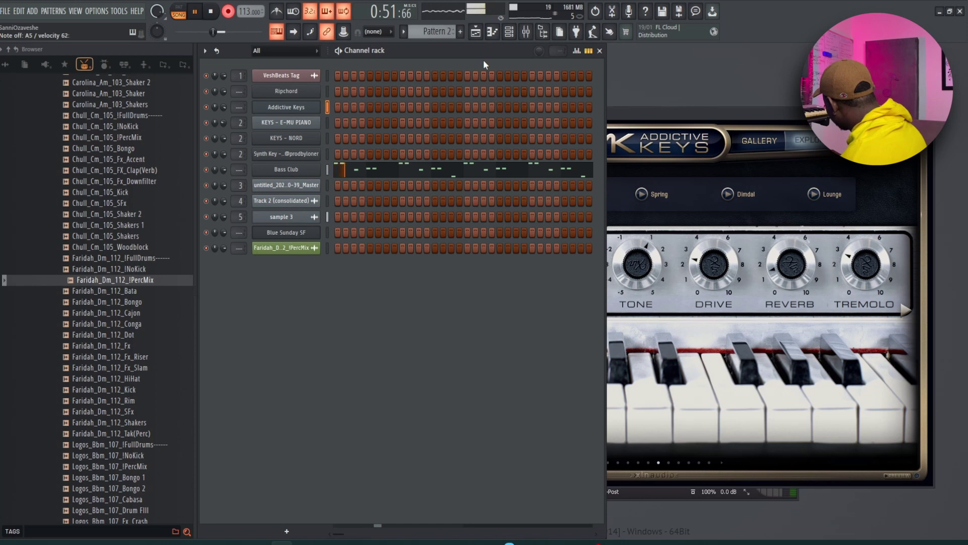
# Stop recording and quantize the recorded Addictive Keys notes in Pattern 2 with the default quantizer settings
pyautogui.press('space')
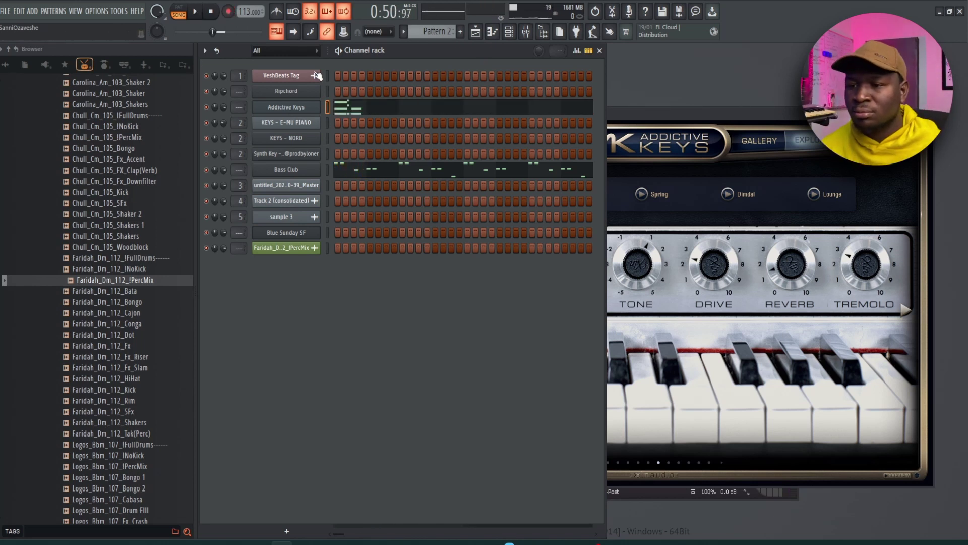
pyautogui.click(363, 111)
pyautogui.scroll(3, 362, 109)
pyautogui.hotkey('alt', 'q')
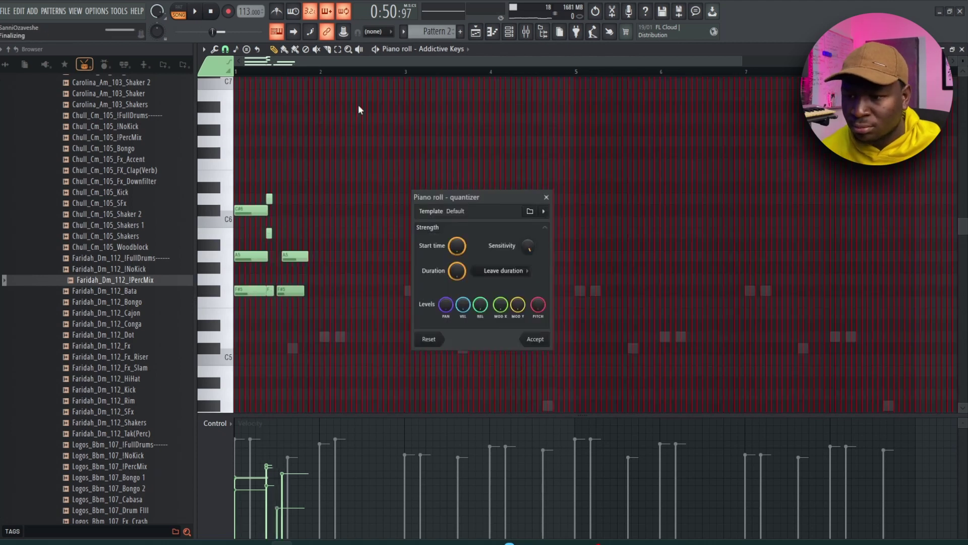
pyautogui.press('Return')
pyautogui.press('space')
pyautogui.hotkey('alt', 'q')
pyautogui.press('Return')
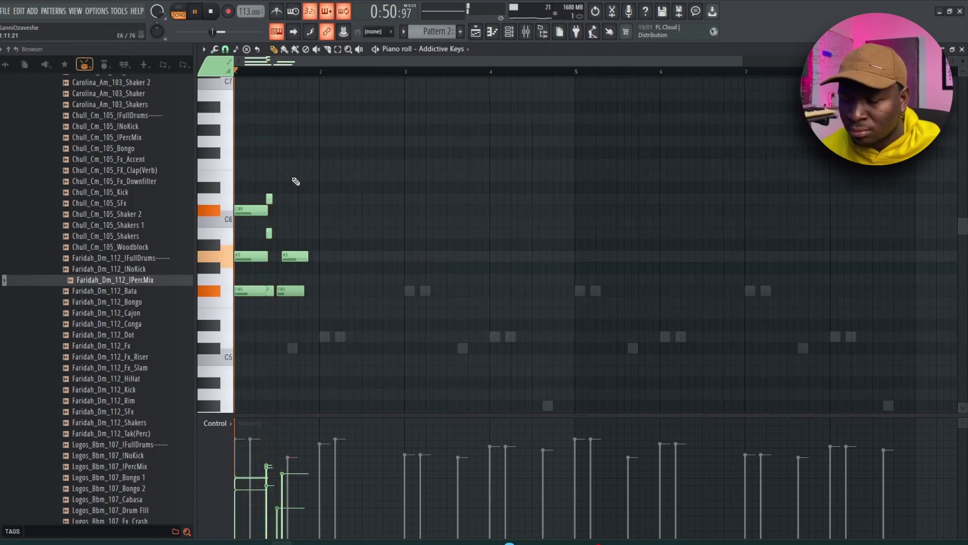
# Move the last A5 note of bar 1 earlier so it starts together with the F#5 note below it
pyautogui.scroll(2, 295, 182)
pyautogui.scroll(2, 295, 183)
pyautogui.moveTo(504, 214); pyautogui.dragTo(590, 236)
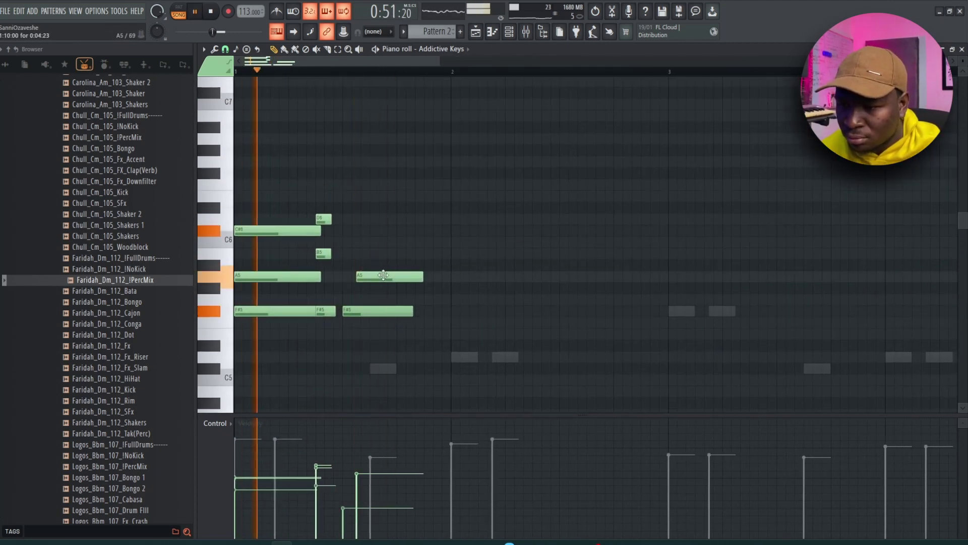
pyautogui.moveTo(372, 275); pyautogui.dragTo(367, 275)
pyautogui.press('space')
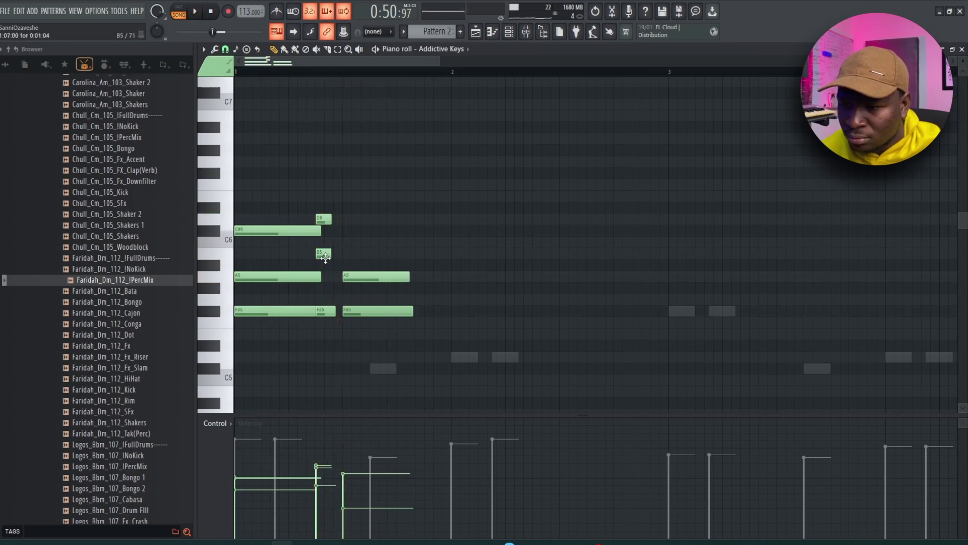
# Lower the short B5 note to A5 and shorten the first chord's three notes to end before the short chord
pyautogui.moveTo(303, 219); pyautogui.dragTo(296, 328)
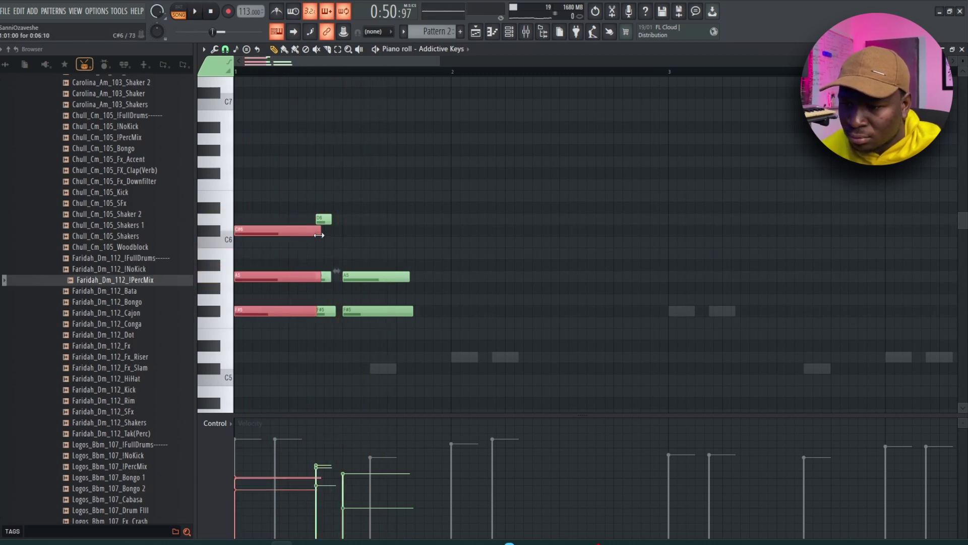
pyautogui.press('space')
pyautogui.click(374, 254)
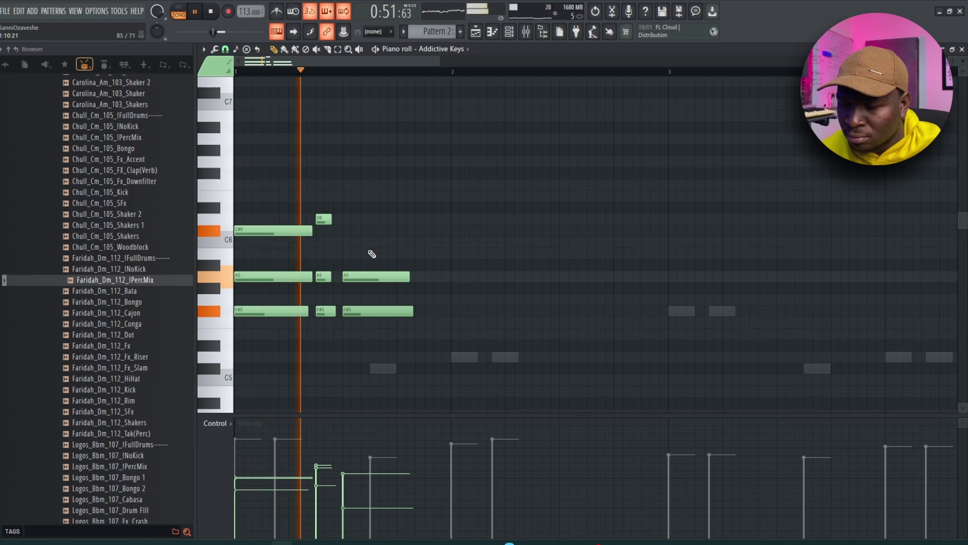
# Lengthen the last A5 and F#5 notes of bar 1 to nearly reach the start of bar 2
pyautogui.scroll(-3, 404, 281)
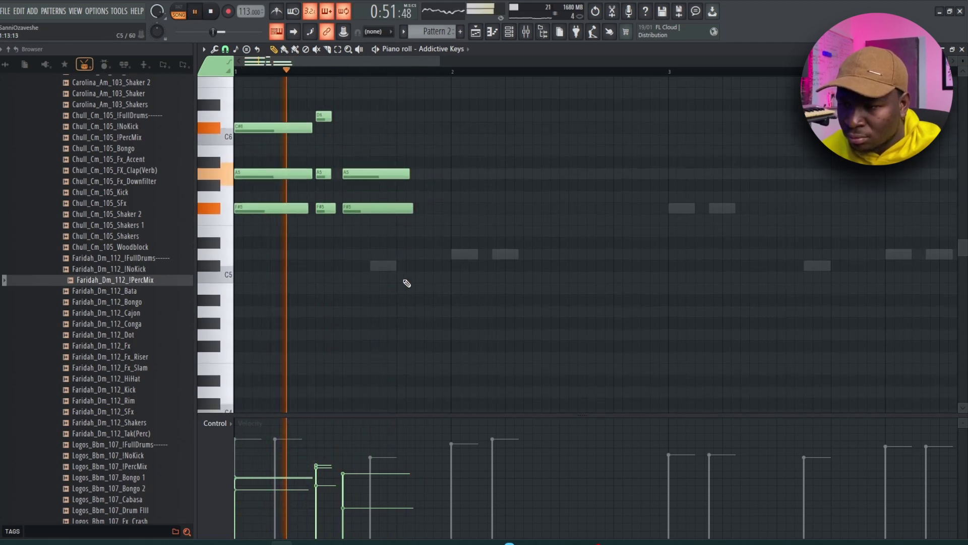
pyautogui.moveTo(399, 157); pyautogui.dragTo(445, 211)
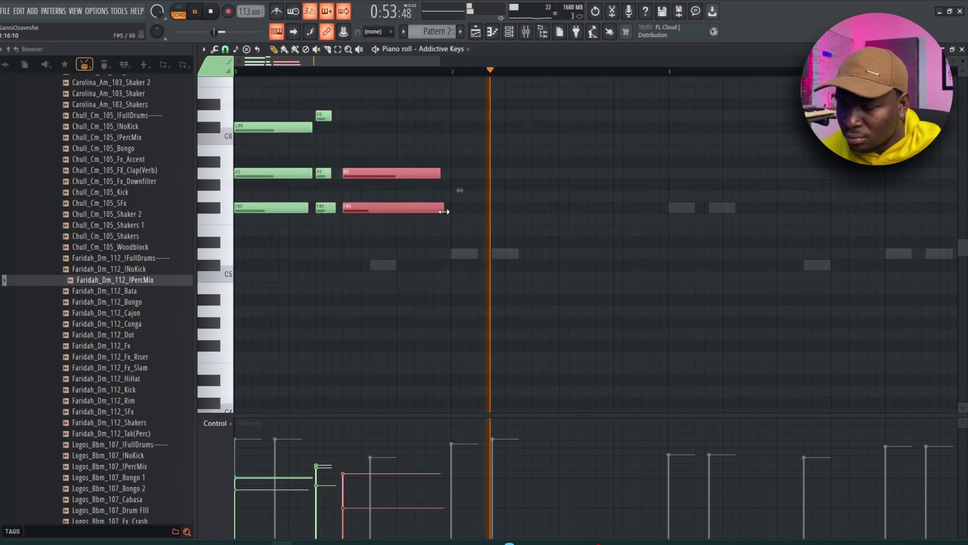
pyautogui.rightClick(460, 222)
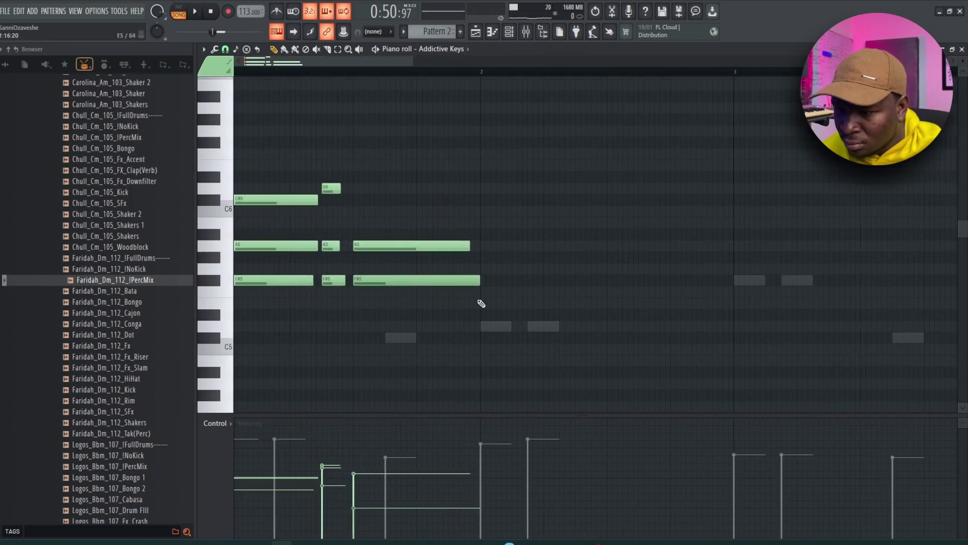
# Add half-bar E5 and G#5 notes at the start of bar 2 and play the pattern to audition them
pyautogui.moveTo(480, 298)
pyautogui.mouseDown()
pyautogui.moveTo(486, 330)
pyautogui.moveTo(485, 300)
pyautogui.mouseUp()
pyautogui.press('space')
pyautogui.press('space')
pyautogui.press('space')
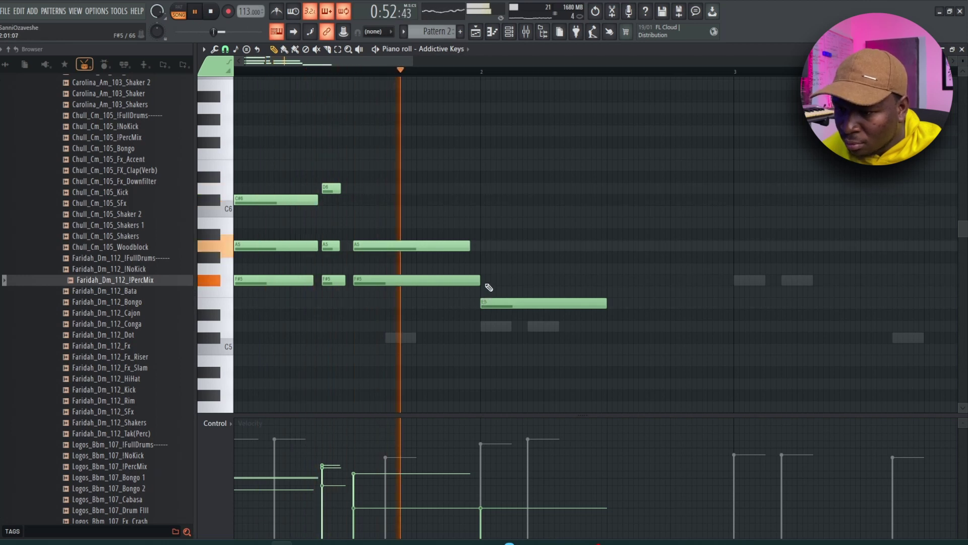
pyautogui.click(486, 258)
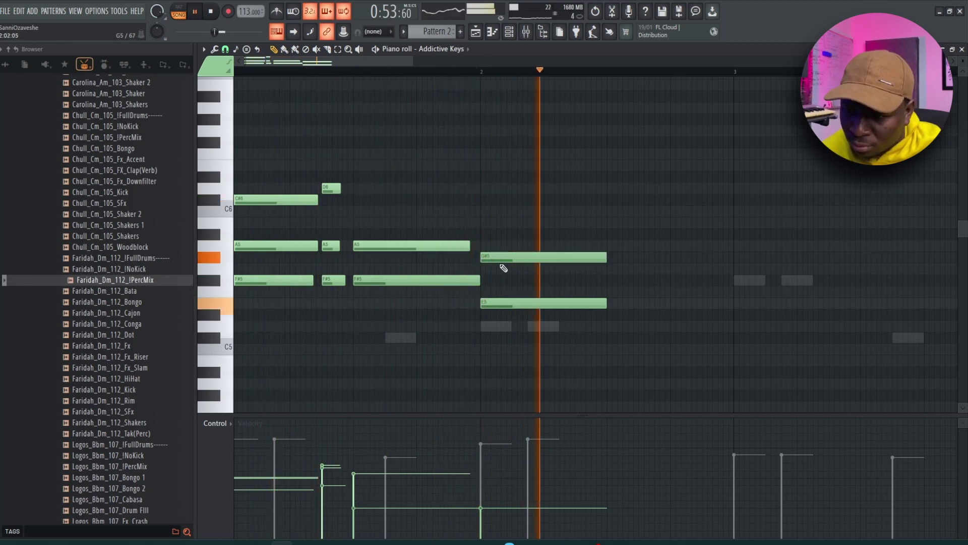
pyautogui.press('space')
pyautogui.press('space')
# Raise the velocity of the long F#5 note at the end of bar 1
pyautogui.keyDown('ctrl'); pyautogui.click(528, 304); pyautogui.keyUp('ctrl')
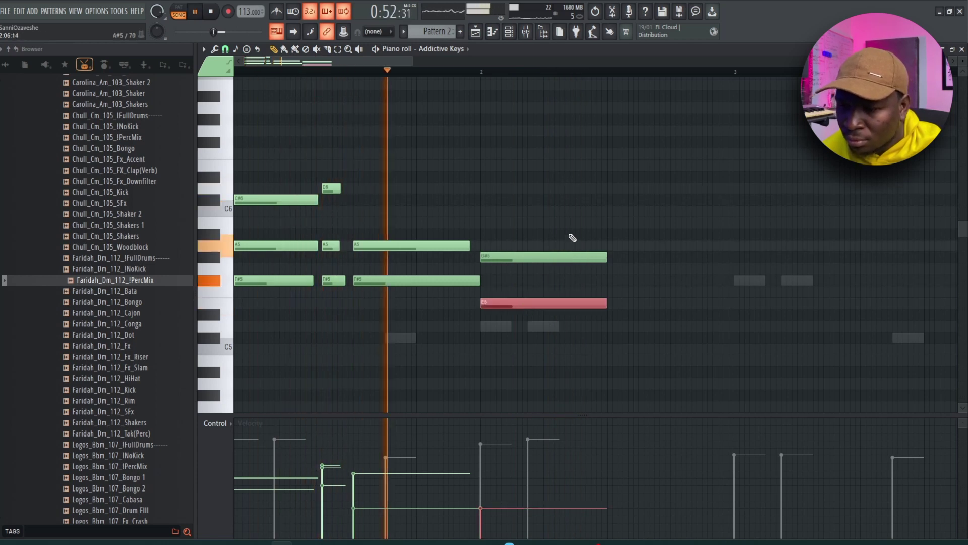
pyautogui.keyDown('ctrl'); pyautogui.click(451, 283); pyautogui.keyUp('ctrl')
pyautogui.scroll(5, 452, 283)
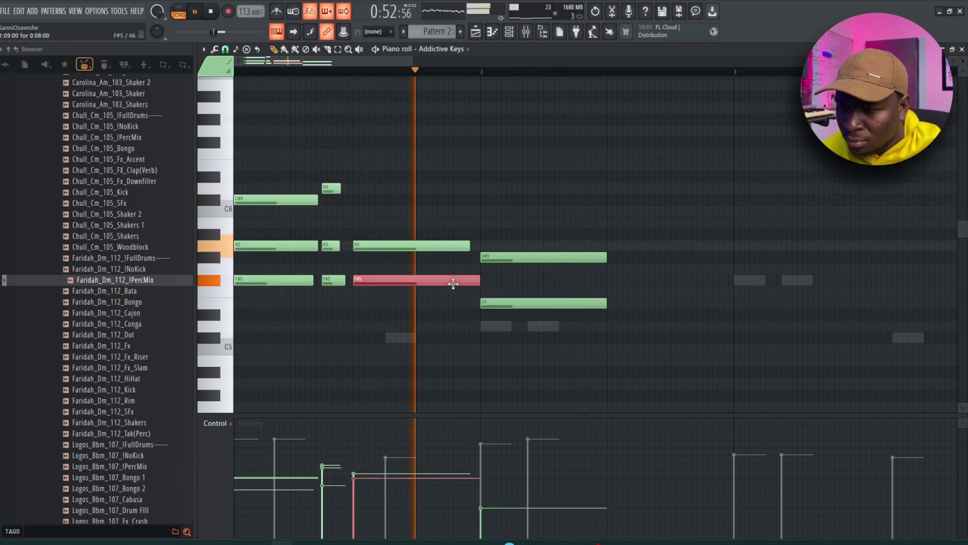
# Try a higher velocity on the E5 and G#5 notes in bar 2, then delete both notes
pyautogui.moveTo(545, 220); pyautogui.dragTo(542, 332)
pyautogui.scroll(6, 542, 332)
pyautogui.keyDown('ctrl'); pyautogui.click(582, 354); pyautogui.keyUp('ctrl')
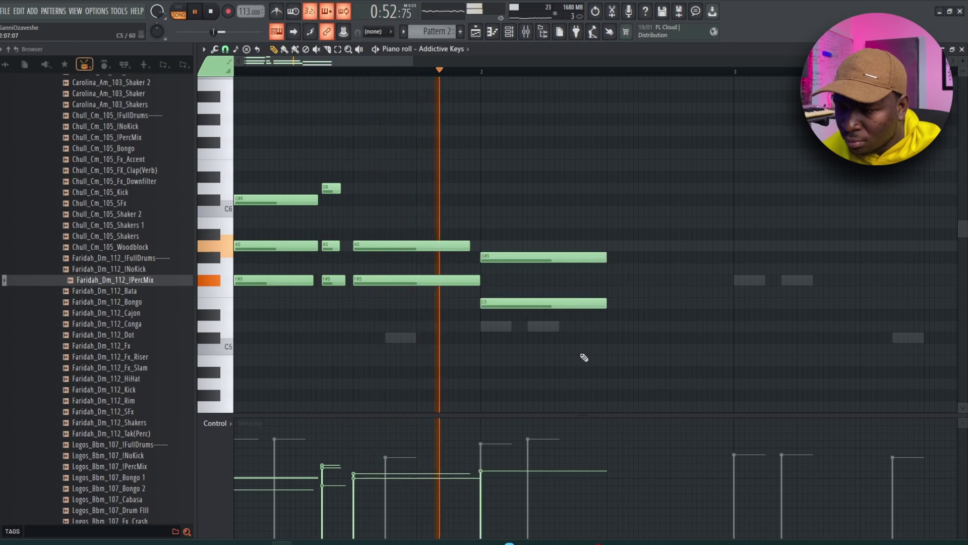
pyautogui.rightClick(565, 303)
pyautogui.rightClick(559, 258)
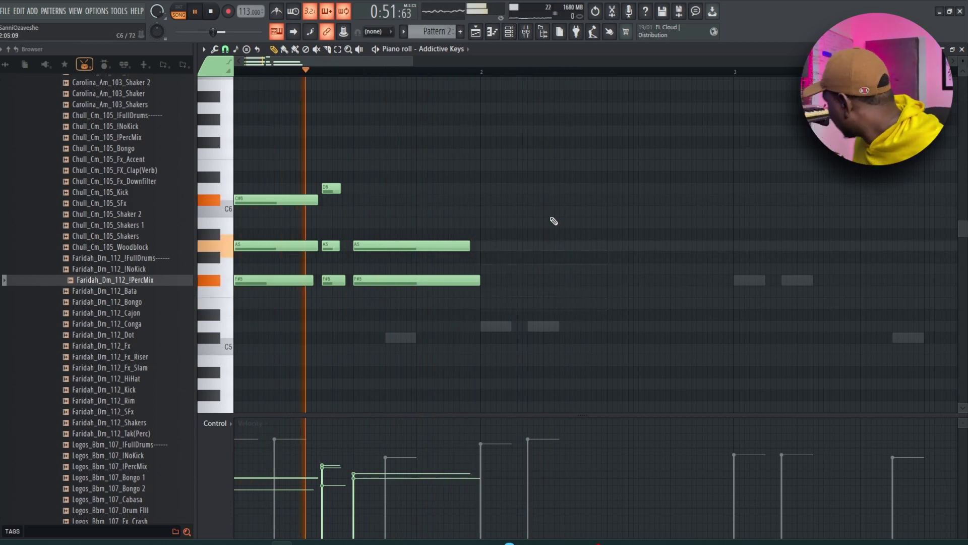
# Record the bar 2 chords into the Addictive Keys part: B5-G#5-E5, a short C#6-E5, and A5-F#5-D5
pyautogui.press('space')
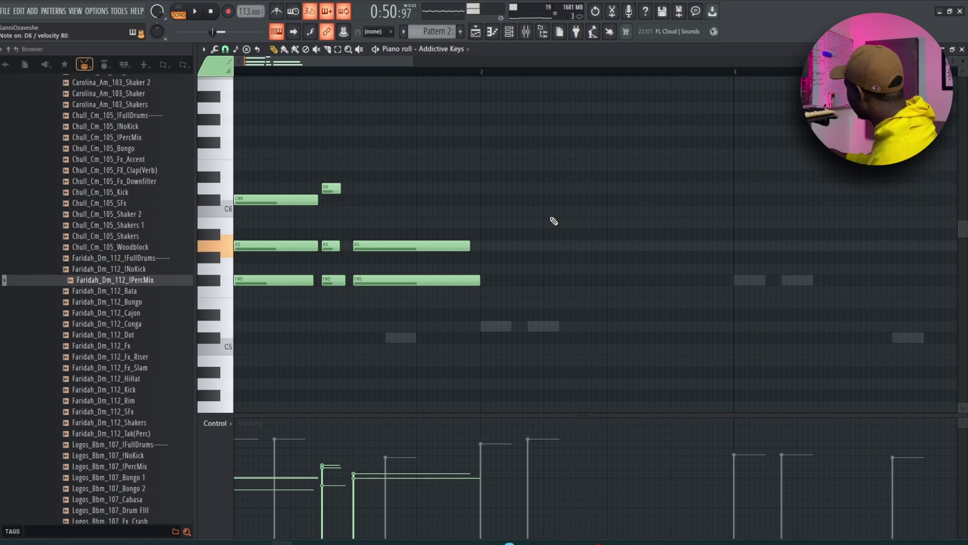
pyautogui.press('space')
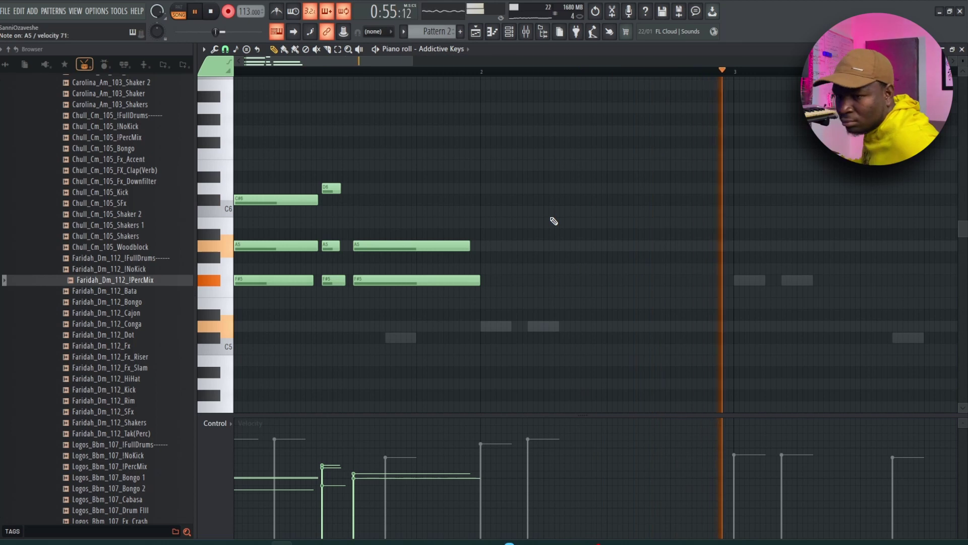
pyautogui.press('space')
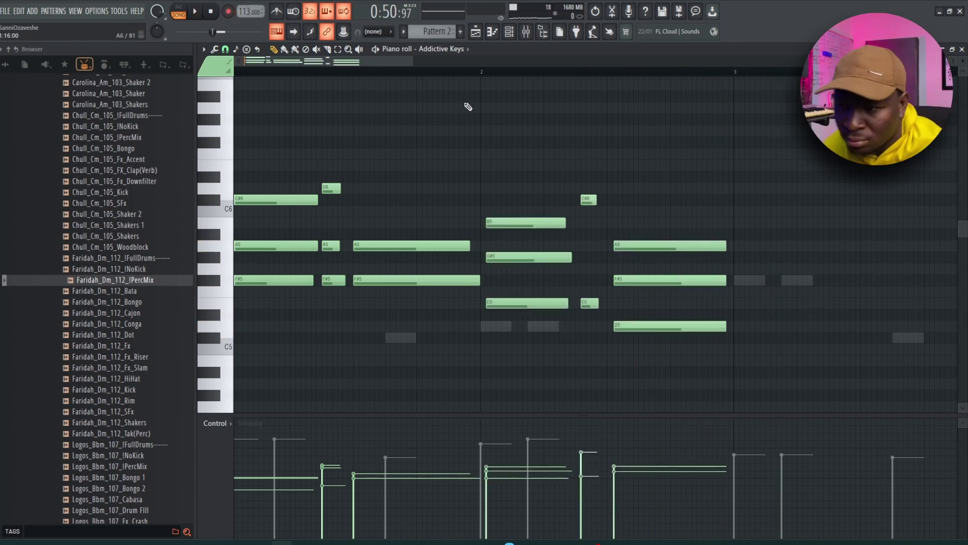
# Quantize the recorded chords to the grid and apply legato so the notes connect across bars 1 and 2
pyautogui.hotkey('alt', 'q')
pyautogui.press('Return')
pyautogui.press('space')
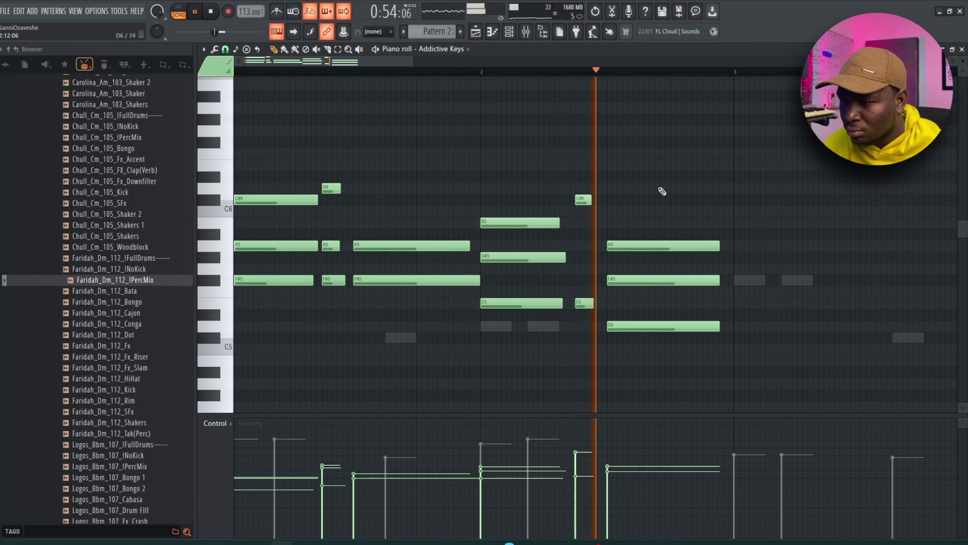
pyautogui.hotkey('ctrl', 'l')
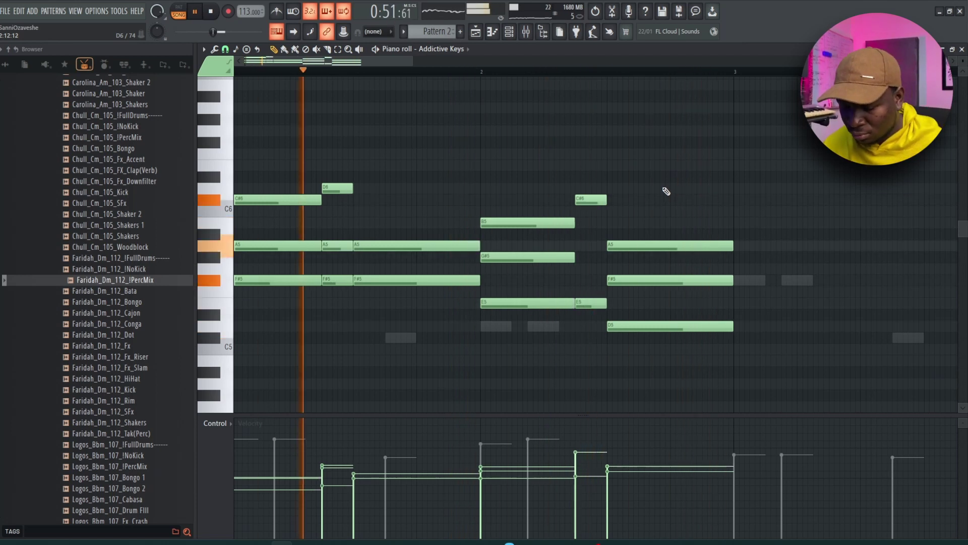
# Duplicate the two-bar chord progression into bars 3 and 4 and clear the selection
pyautogui.hotkey('ctrl', 'b')
pyautogui.keyDown('ctrl'); pyautogui.rightClick(709, 141); pyautogui.keyUp('ctrl')
pyautogui.hotkey('ctrl', 'd')
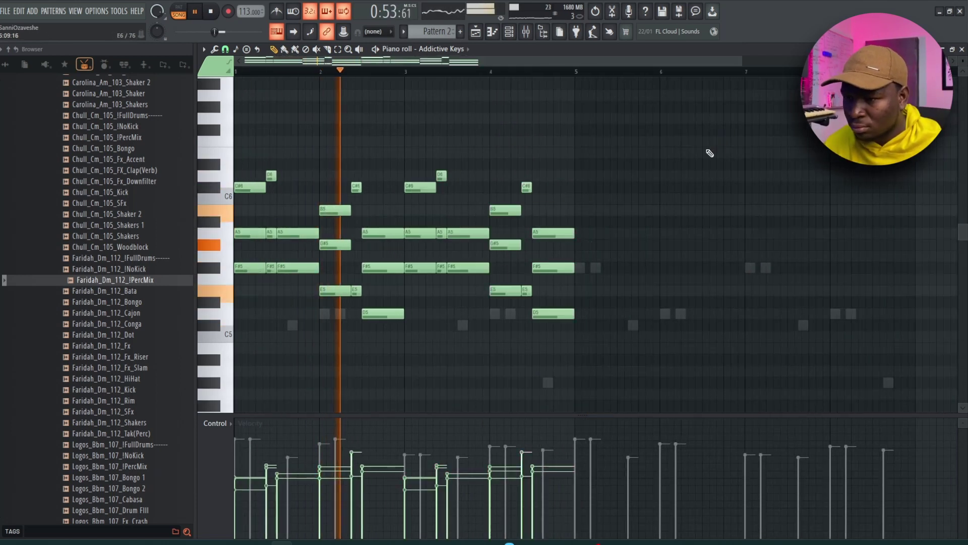
pyautogui.scroll(4, 454, 315)
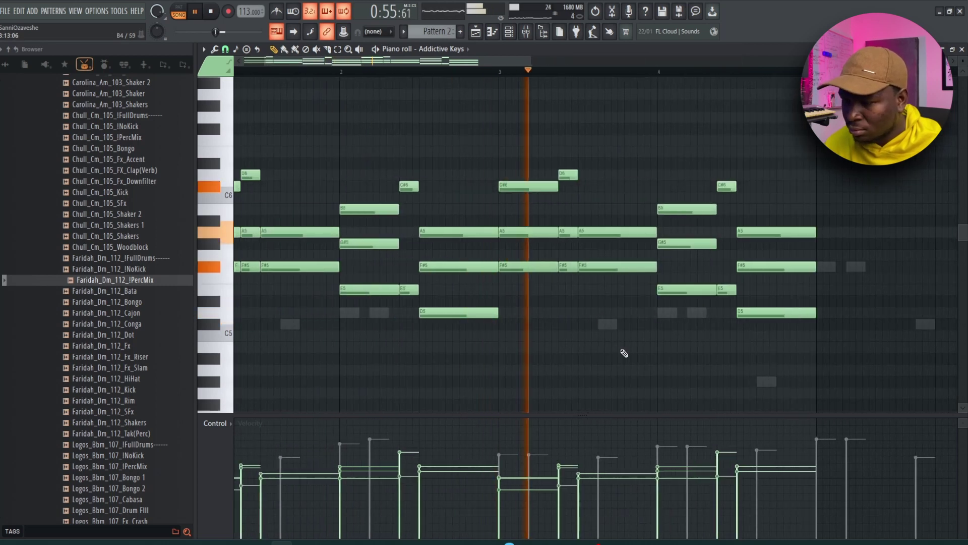
# Select the Blue Sunday SF channel for auditioning and reopen the Addictive Keys notes
pyautogui.press('F7')
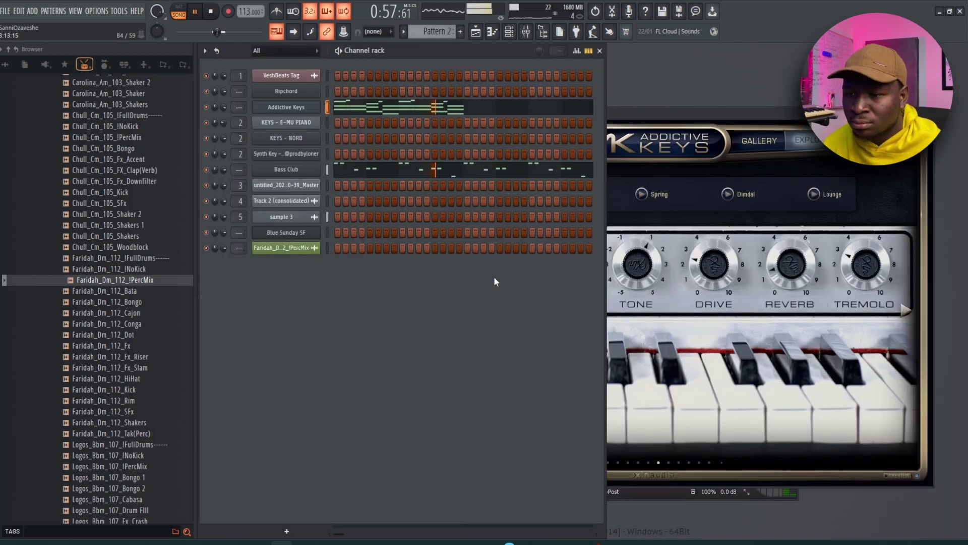
pyautogui.click(329, 230)
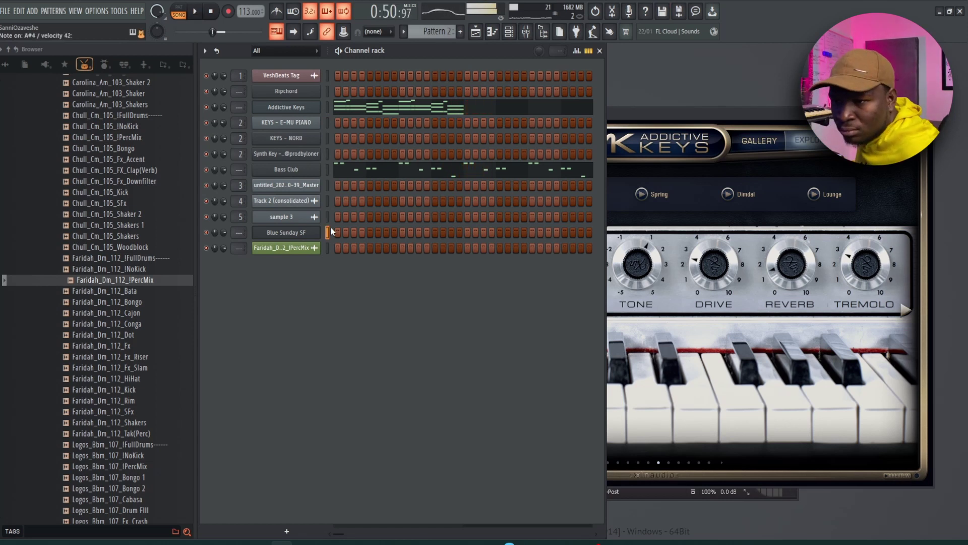
pyautogui.click(425, 107)
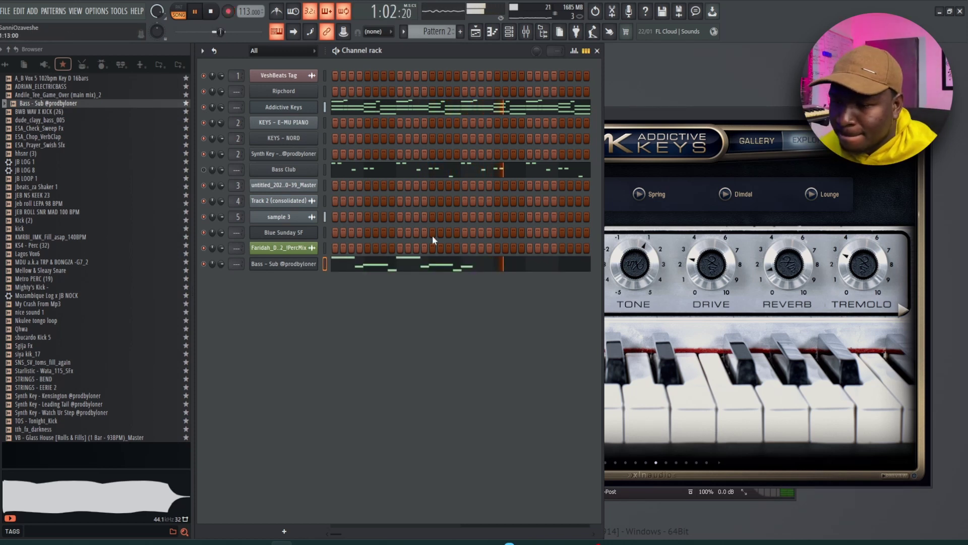
# Delete the extra C#5 note at bar 5 of the Bass - Sub part and apply legato to its notes
pyautogui.click(447, 267)
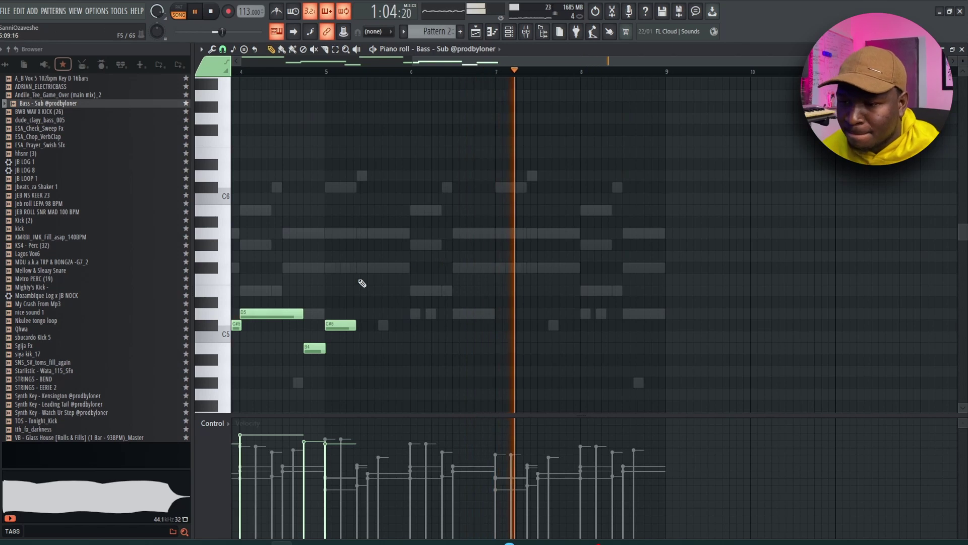
pyautogui.rightClick(347, 322)
pyautogui.hotkey('ctrl', 'l')
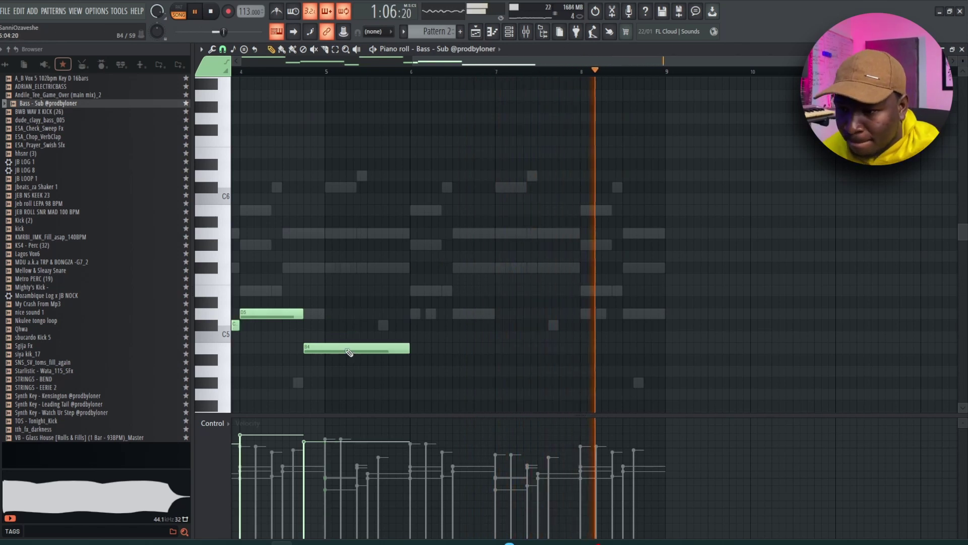
# Slice the last B4 bass note at the start of bar 5 and delete the part after the cut
pyautogui.scroll(2, 337, 347)
pyautogui.scroll(3, 337, 347)
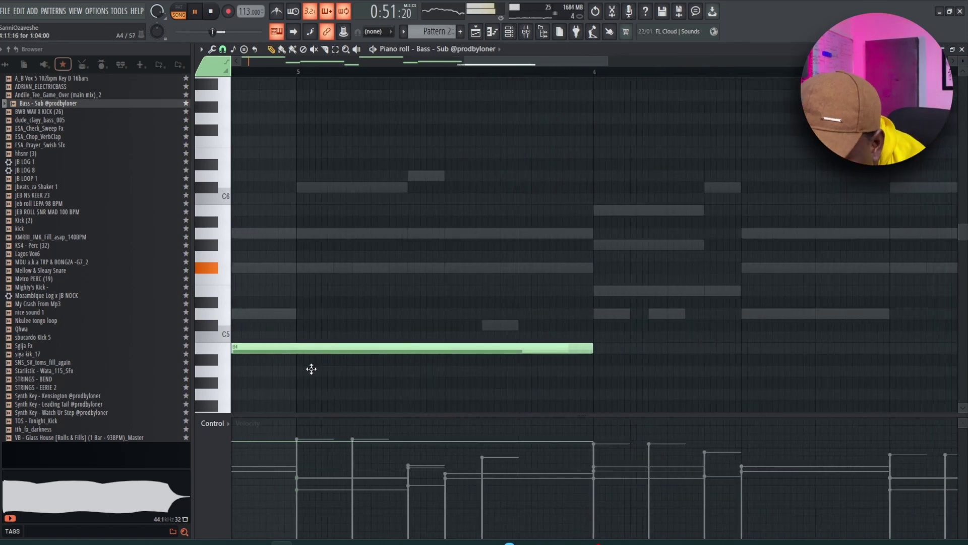
pyautogui.moveTo(301, 351); pyautogui.dragTo(314, 347)
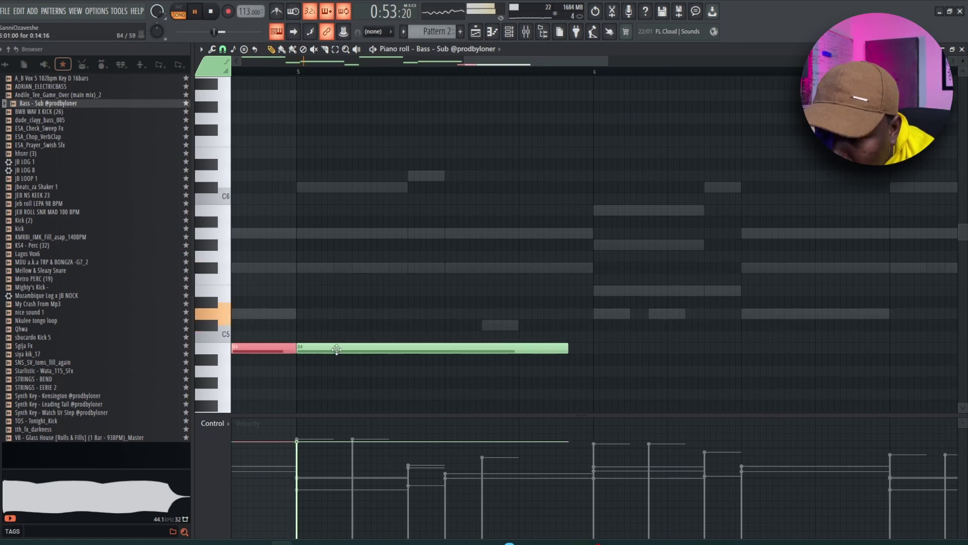
pyautogui.rightClick(336, 348)
# Duplicate the four-bar Bass - Sub line into bars 5 to 8, clear the selection and return to the channel rack
pyautogui.hotkey('ctrl', 'b')
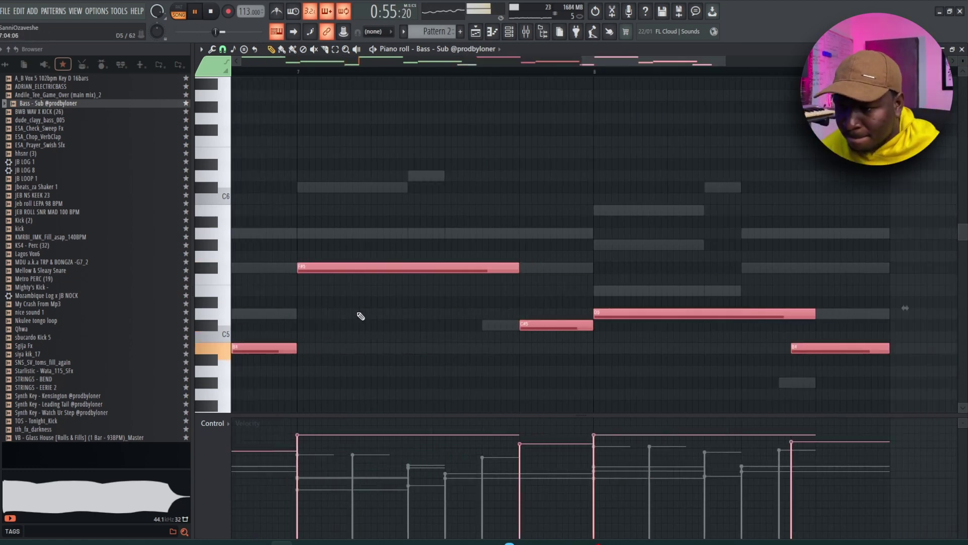
pyautogui.keyDown('ctrl'); pyautogui.rightClick(374, 300); pyautogui.keyUp('ctrl')
pyautogui.keyDown('ctrl'); pyautogui.click(606, 302); pyautogui.keyUp('ctrl')
pyautogui.press('F7')
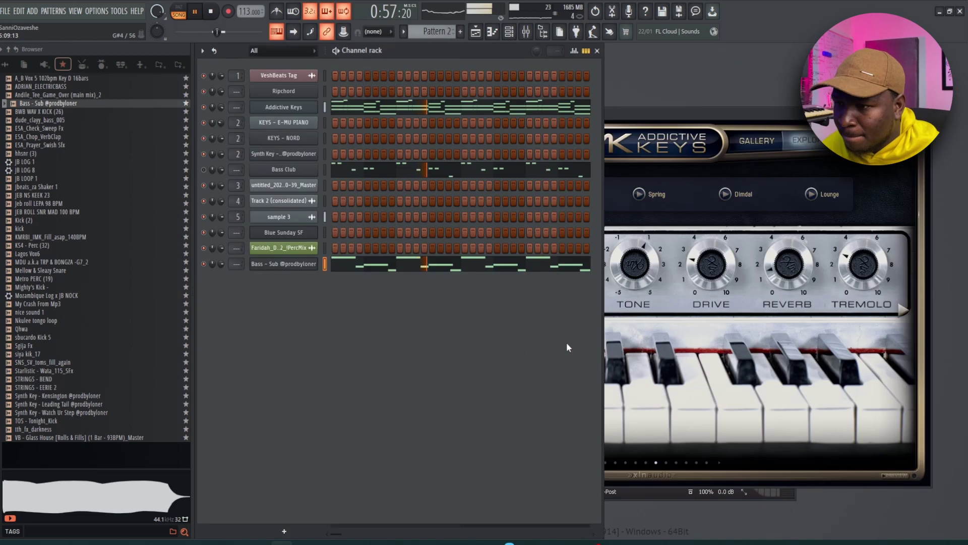
# Place the JB LOOP 1 sample on Track 6 at bar 25, check its time stretching, and add a second copy at bar 29
pyautogui.click(476, 33)
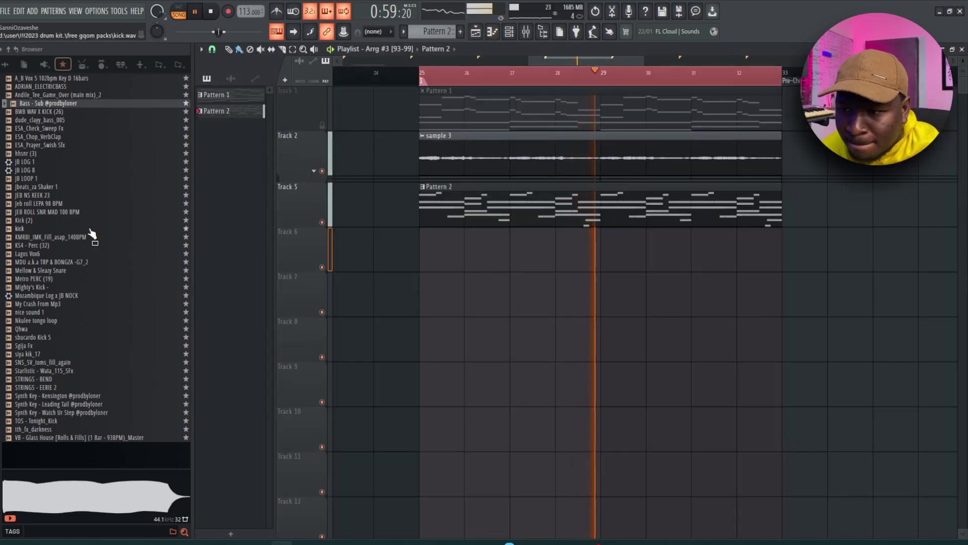
pyautogui.click(41, 180)
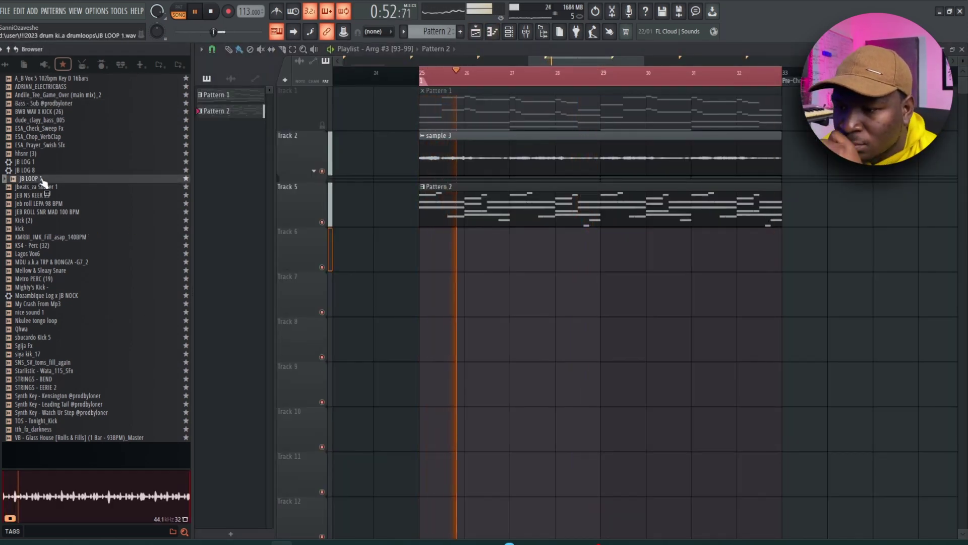
pyautogui.moveTo(41, 181); pyautogui.dragTo(468, 252)
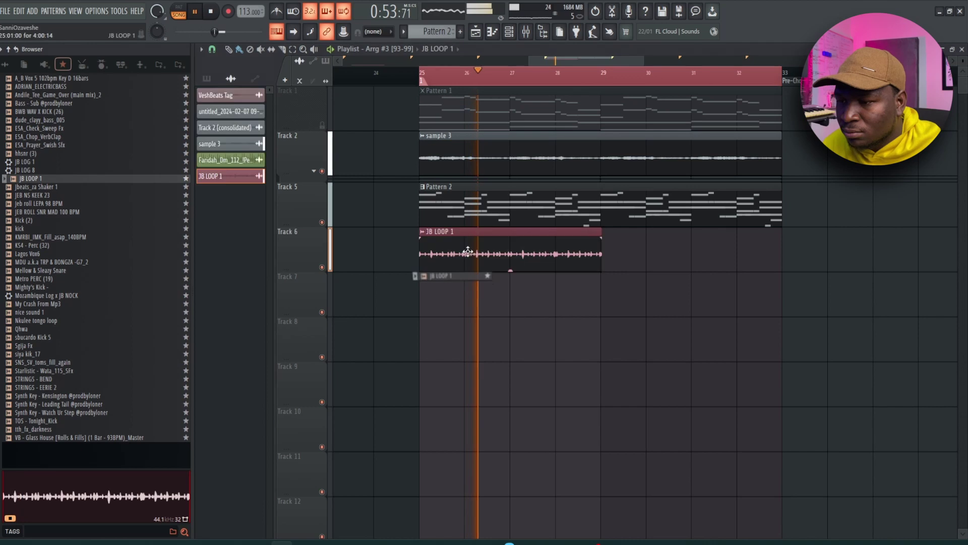
pyautogui.doubleClick(517, 257)
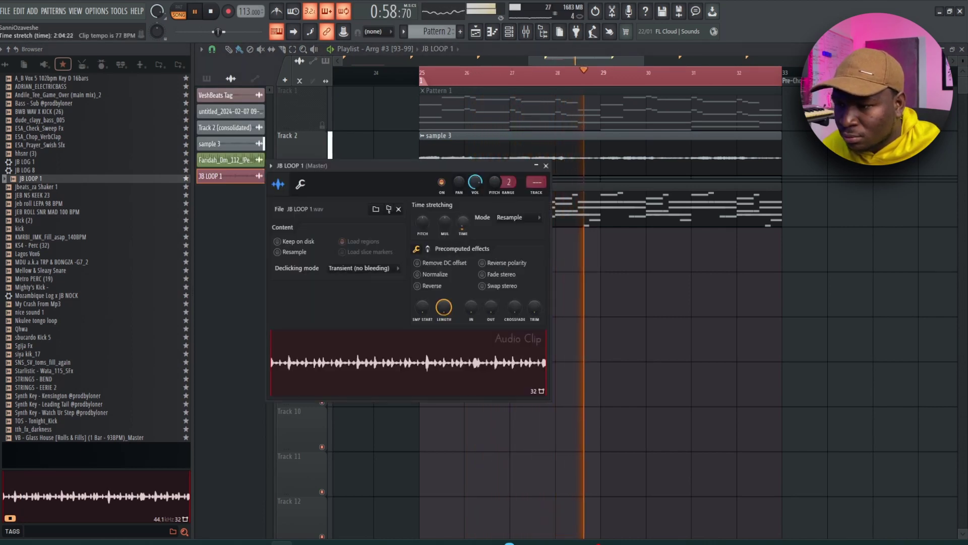
pyautogui.click(609, 265)
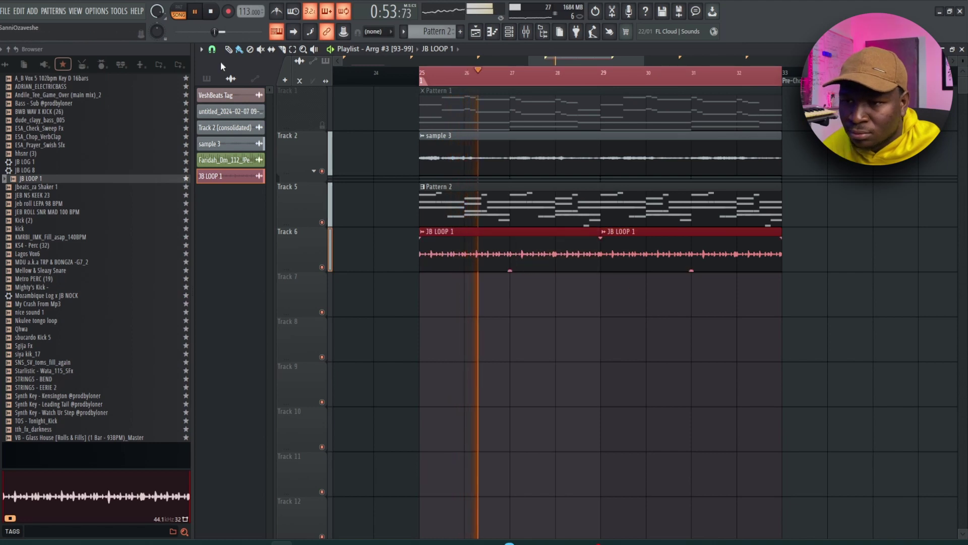
# Set a finer playlist snap and shift both JB LOOP 1 clips so they start about a beat before bar 25
pyautogui.click(213, 49)
pyautogui.click(220, 189)
pyautogui.scroll(3, 521, 315)
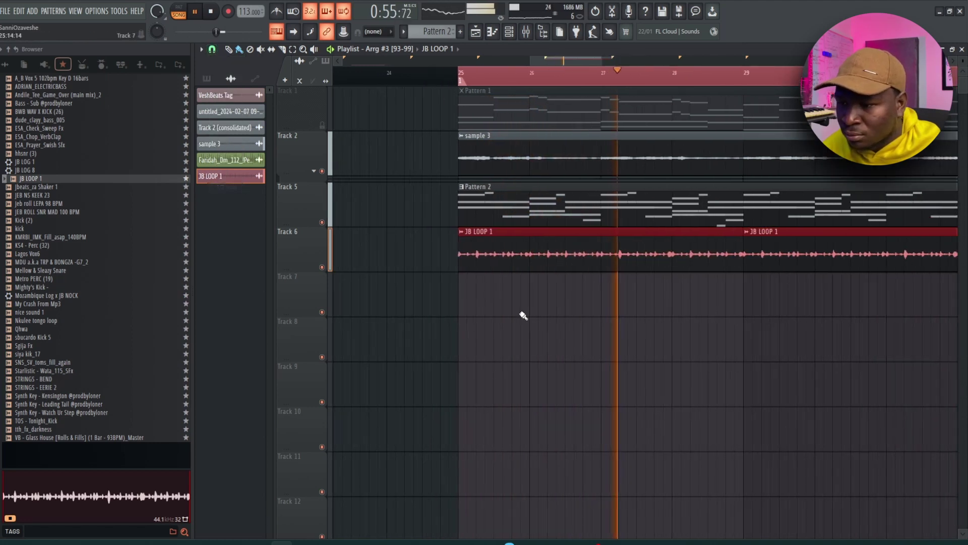
pyautogui.moveTo(566, 300); pyautogui.dragTo(676, 304)
pyautogui.moveTo(595, 255); pyautogui.dragTo(573, 257)
pyautogui.scroll(-3, 598, 283)
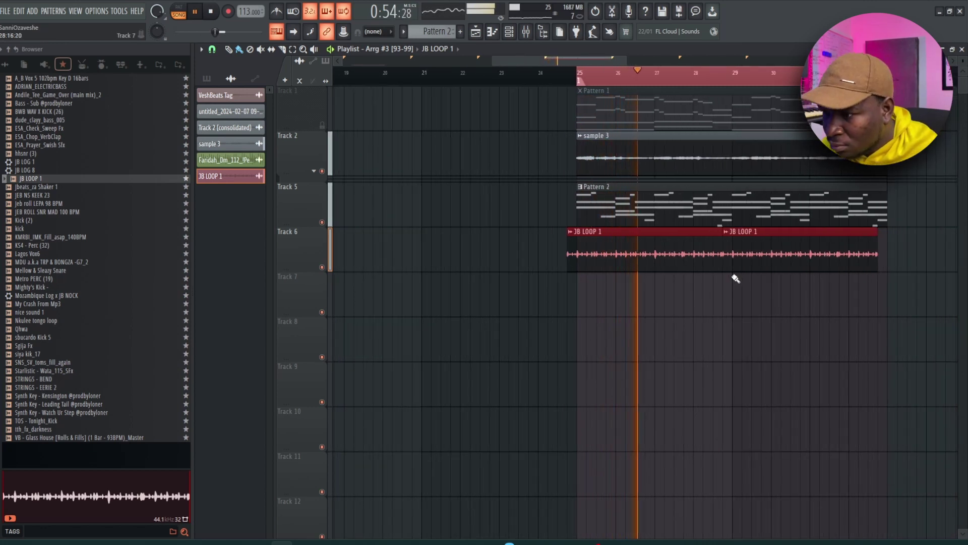
# Slice the second JB LOOP 1 clip at bar 29, delete the part after it, and keep the first clip
pyautogui.moveTo(733, 277); pyautogui.dragTo(734, 267)
pyautogui.rightClick(762, 254)
pyautogui.rightClick(567, 255)
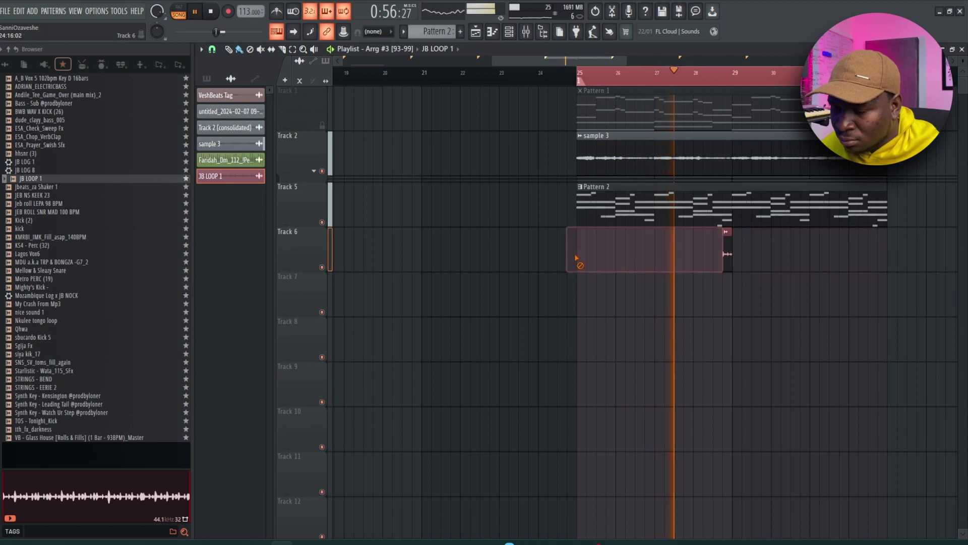
pyautogui.hotkey('ctrl', 'z')
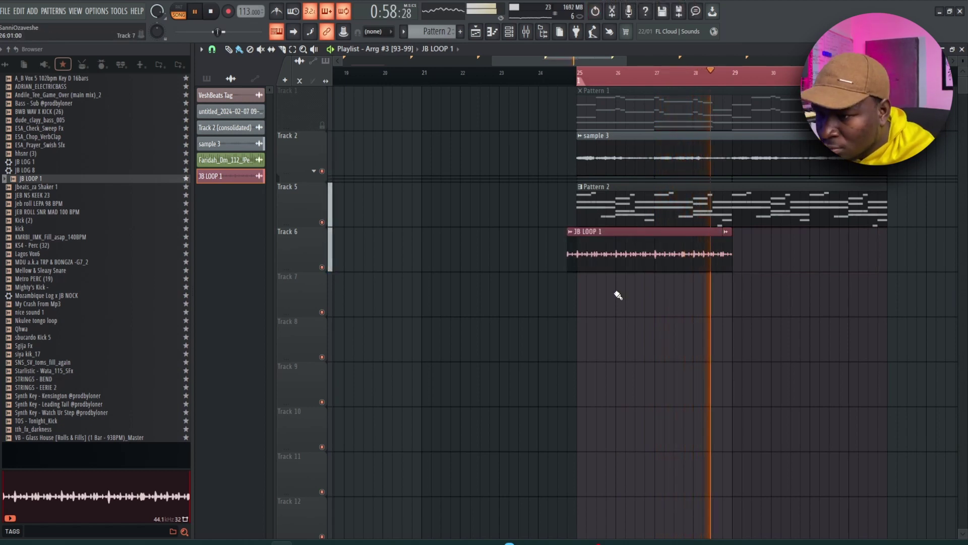
# Trim the JB LOOP 1 audio before bar 25 and repeat the four-bar loop from bar 29 to bar 33
pyautogui.press('space')
pyautogui.moveTo(569, 255); pyautogui.dragTo(782, 245)
pyautogui.press('space')
# Rename the JB LOOP 1 channel as Shakers 1 and route it to mixer track 6
pyautogui.doubleClick(785, 253)
pyautogui.press('F2')
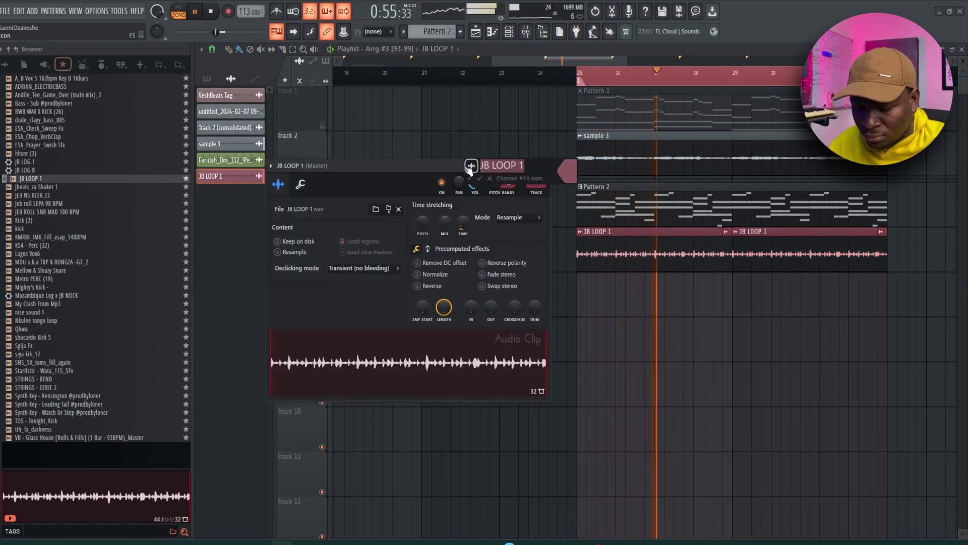
pyautogui.write('Shakers')
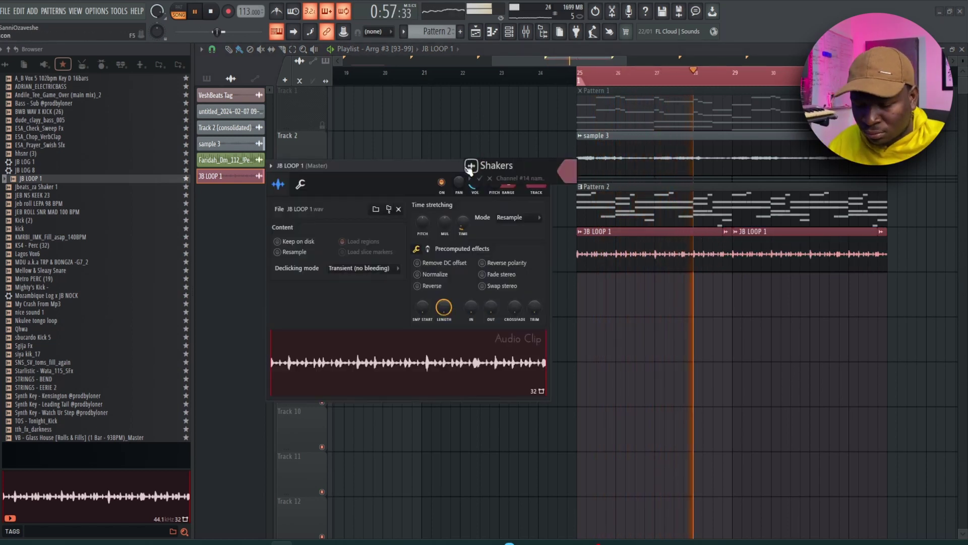
pyautogui.write(' 1')
pyautogui.press('Return')
# Load FabFilter Pro-Q 3 in the first effect slot of the Shakers 1 mixer track
pyautogui.press('F9')
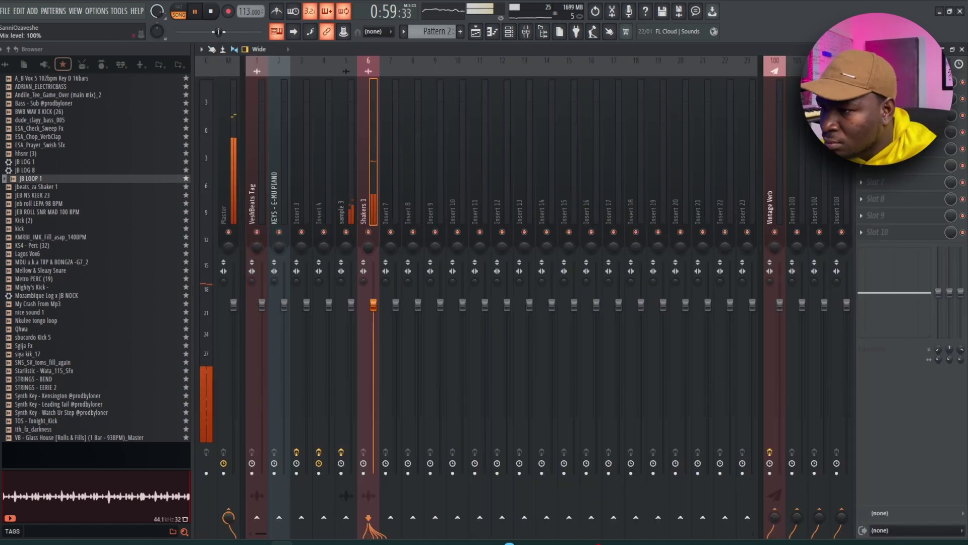
pyautogui.click(887, 82)
pyautogui.moveTo(722, 88)
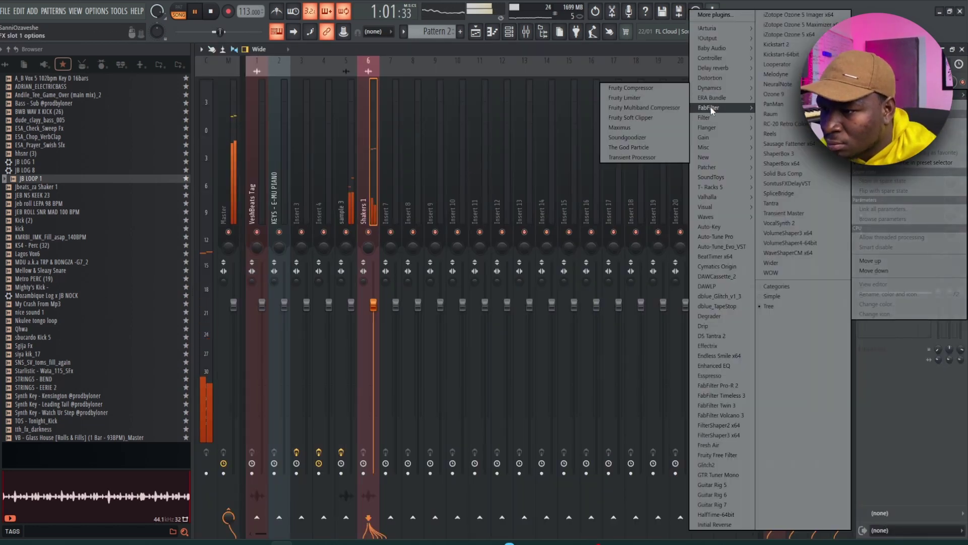
pyautogui.moveTo(710, 107)
pyautogui.click(651, 188)
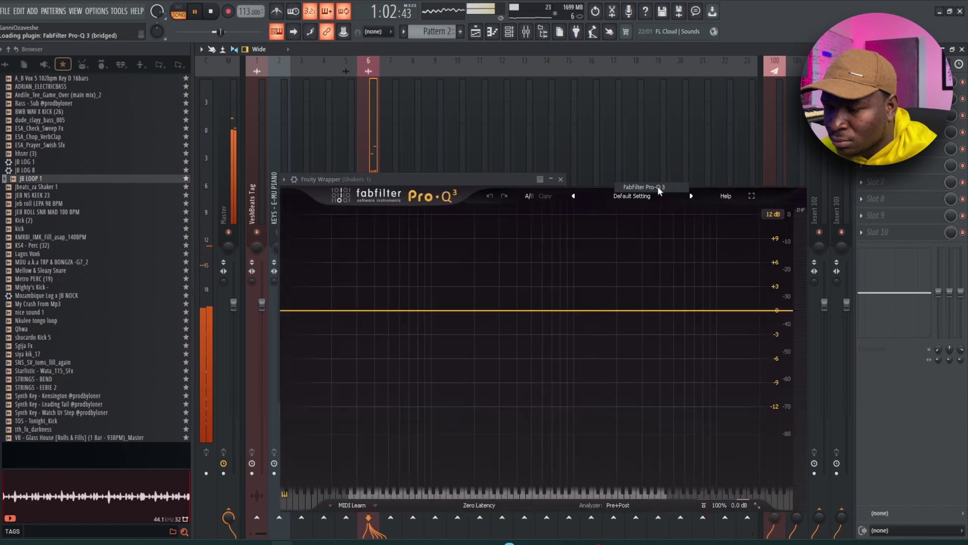
# Shape the shakers with a 36 dB/oct low cut at about 181 Hz, a mid bell cut of about 6 dB, and a -7.76 dB bell near 9.9 kHz
pyautogui.moveTo(292, 311); pyautogui.dragTo(467, 314)
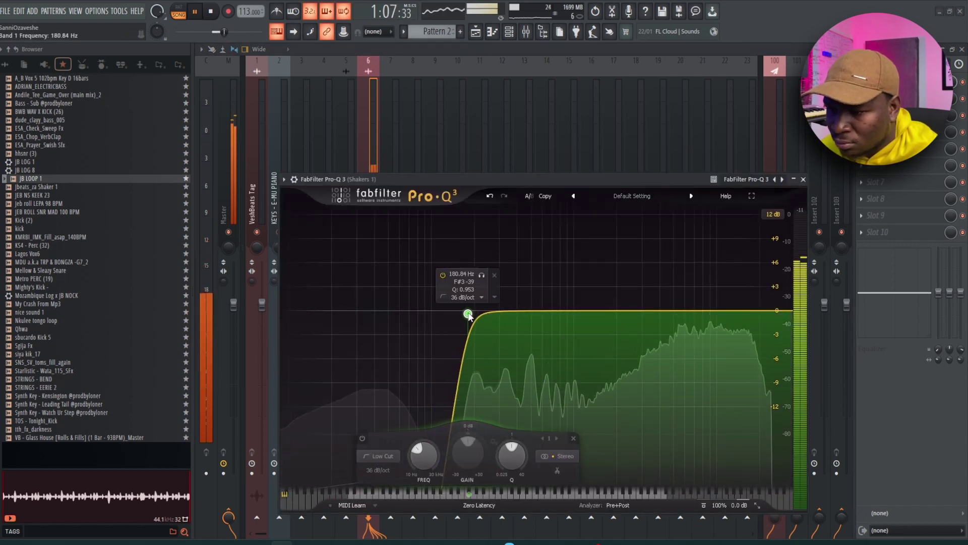
pyautogui.moveTo(564, 315); pyautogui.dragTo(566, 362)
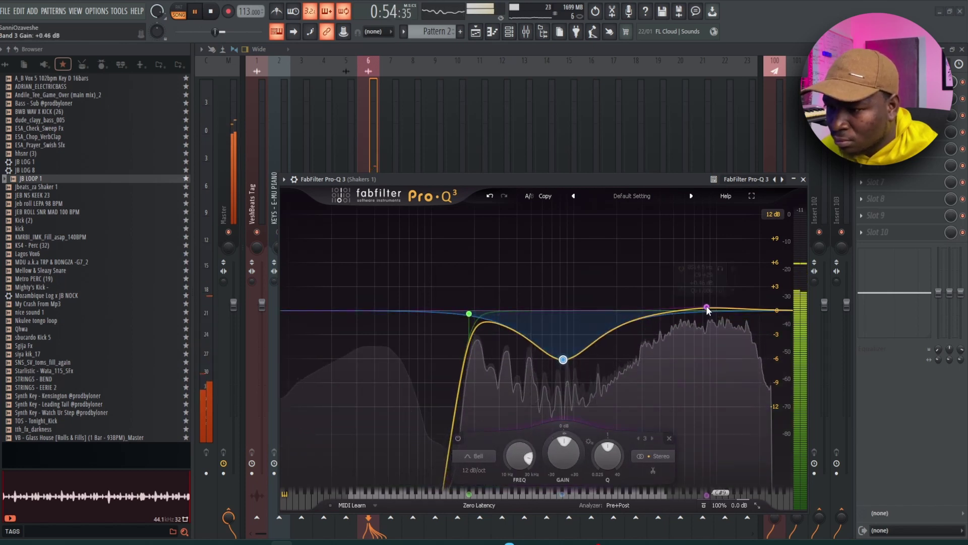
pyautogui.moveTo(707, 310); pyautogui.dragTo(720, 361)
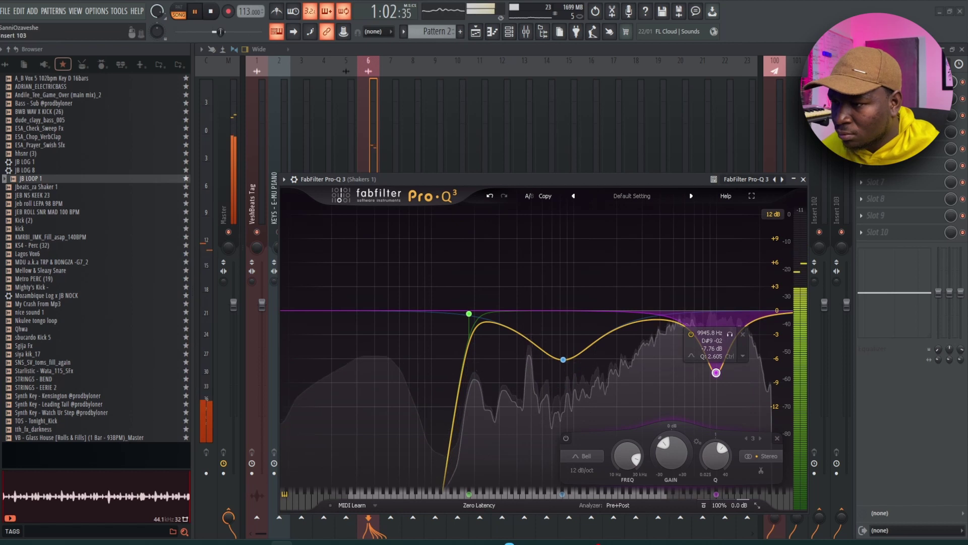
# Load Transient Master in the second effect slot of Shakers 1 with the attack at 10%, and close the mixer and plugin windows
pyautogui.click(861, 99)
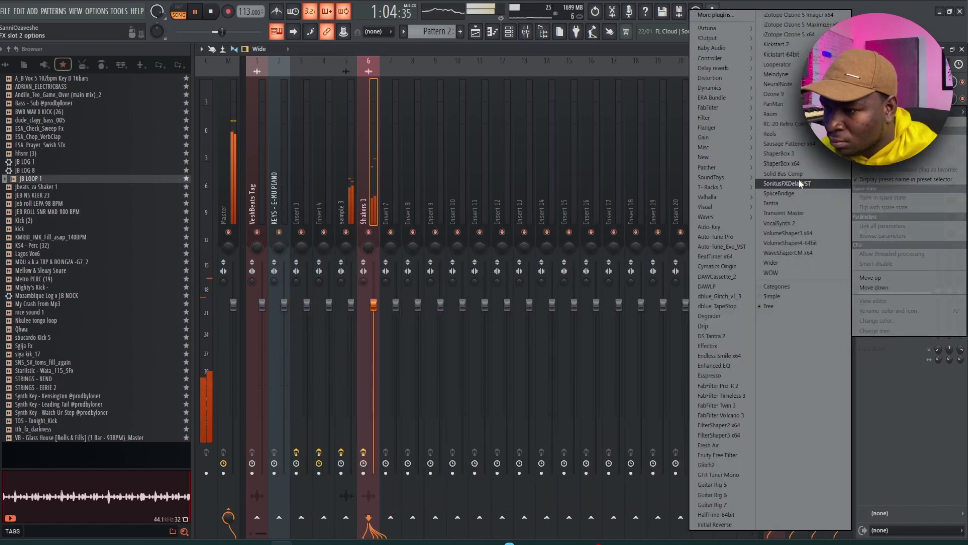
pyautogui.click(798, 215)
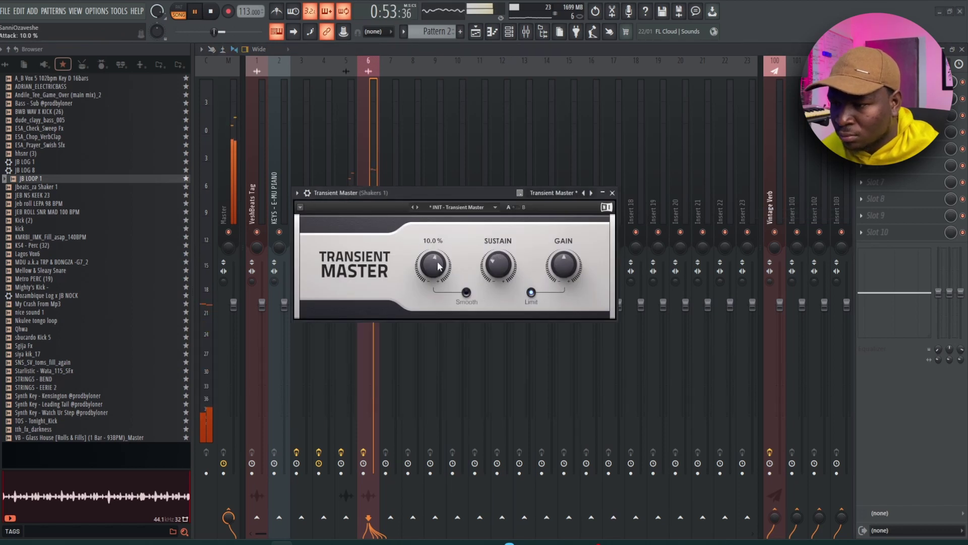
pyautogui.click(613, 193)
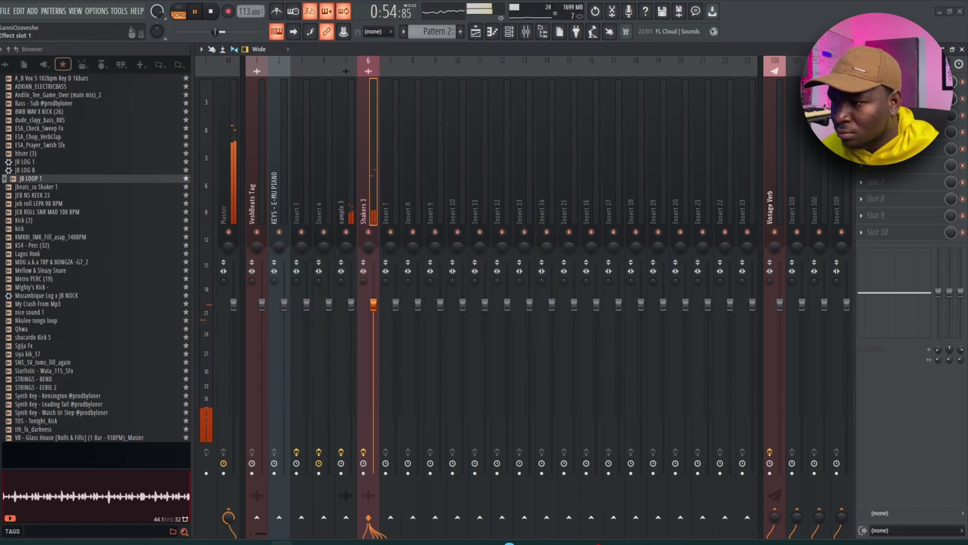
pyautogui.click(962, 49)
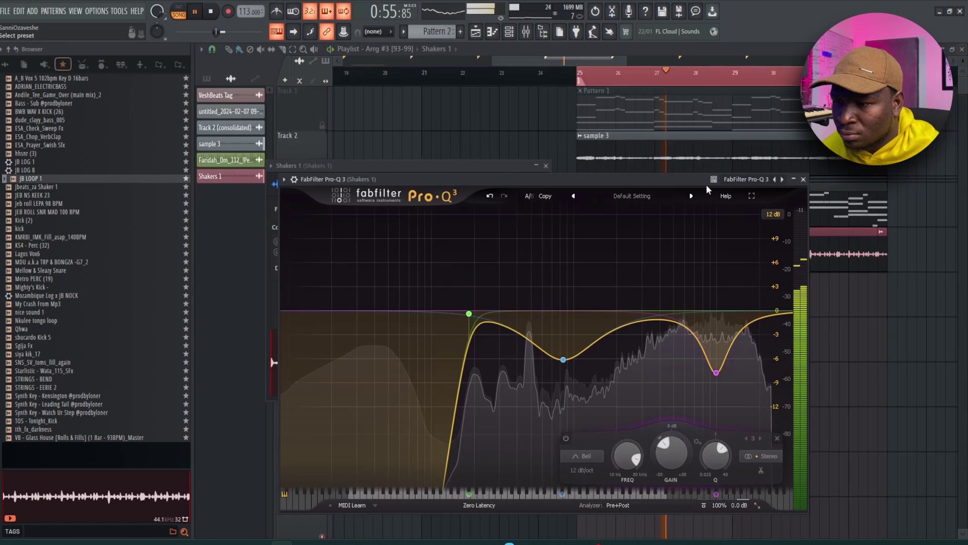
pyautogui.click(462, 166)
pyautogui.moveTo(499, 174); pyautogui.dragTo(499, 182)
pyautogui.rightClick(511, 126)
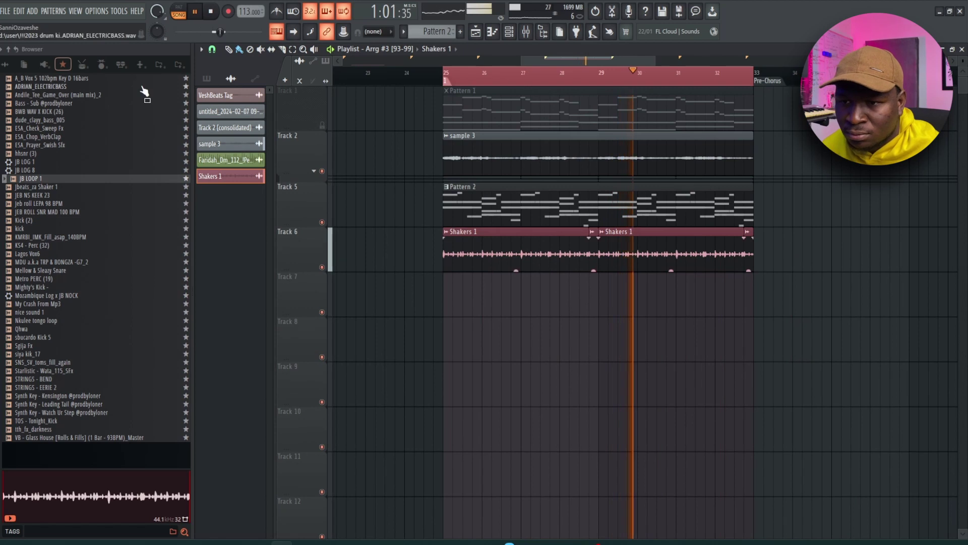
# Find Blessed_Cm_98_Vocals among the Skyline pack's Chords and Melodies samples and place it on Track 7 starting at bar 25
pyautogui.click(82, 65)
pyautogui.scroll(9, 91, 228)
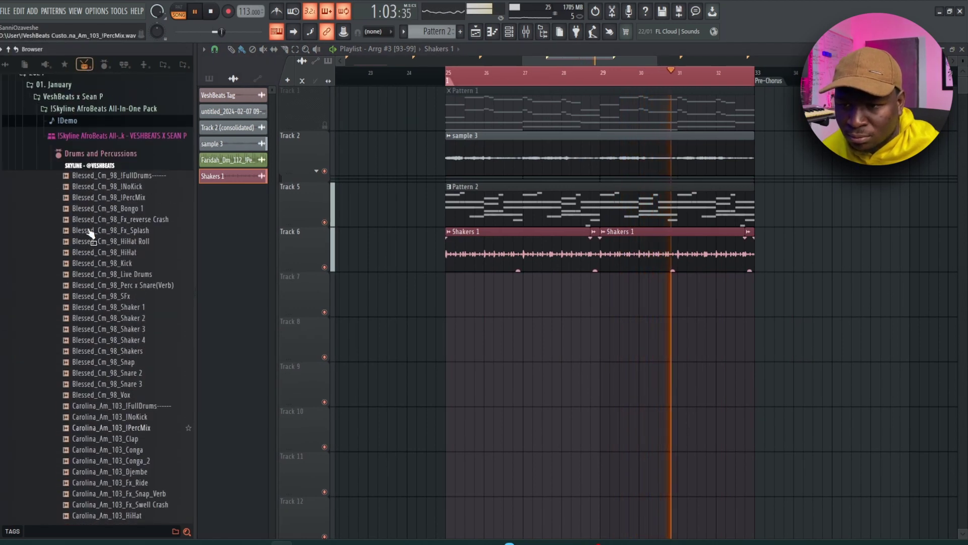
pyautogui.scroll(4, 91, 233)
pyautogui.click(99, 289)
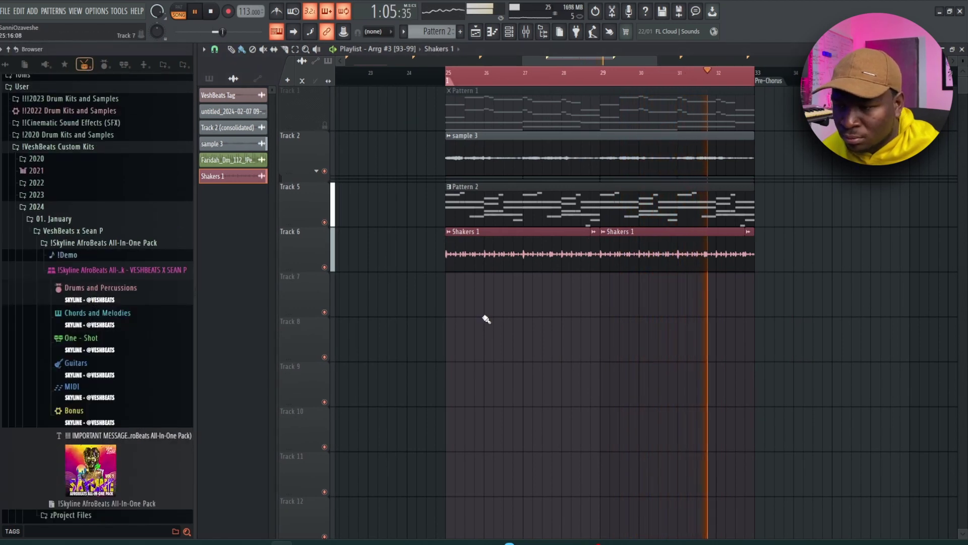
pyautogui.scroll(-1, 64, 369)
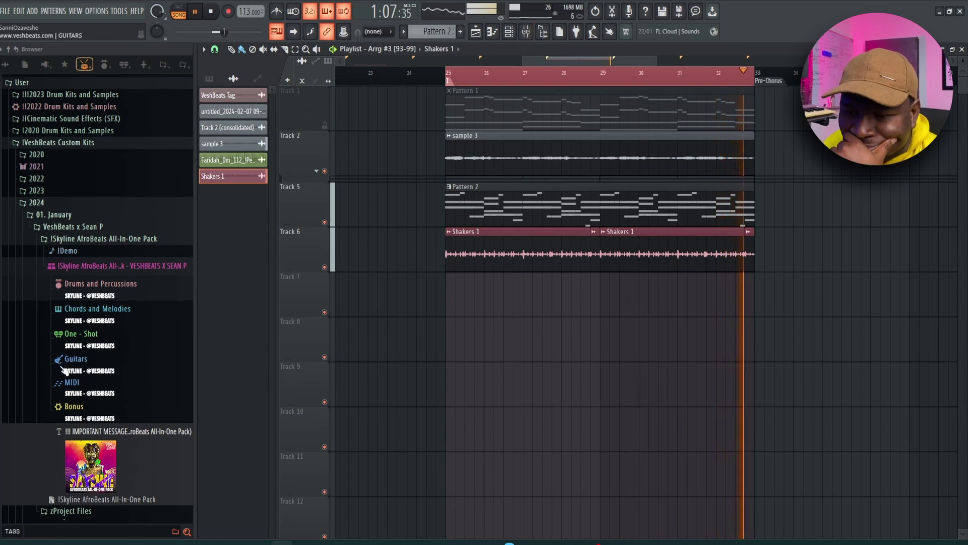
pyautogui.scroll(-5, 64, 370)
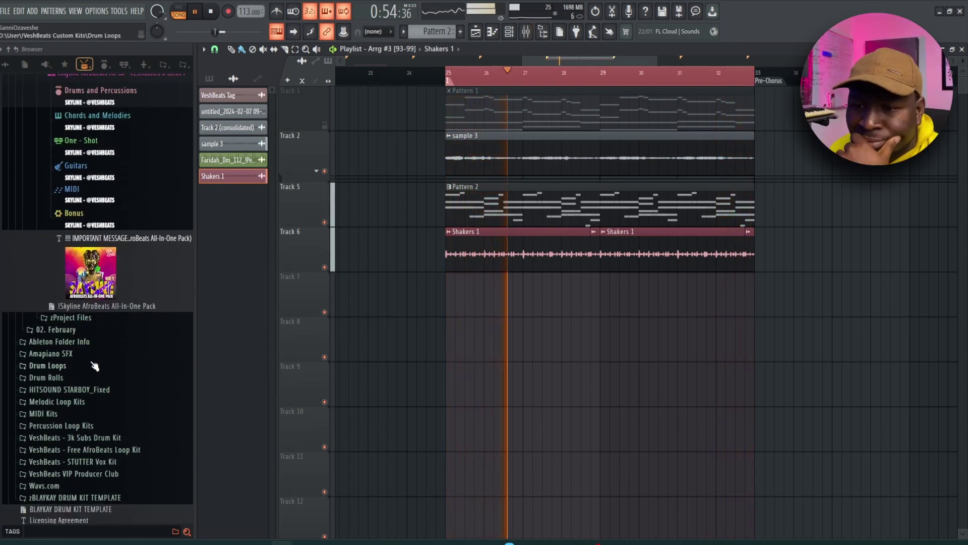
pyautogui.scroll(4, 95, 365)
pyautogui.click(97, 270)
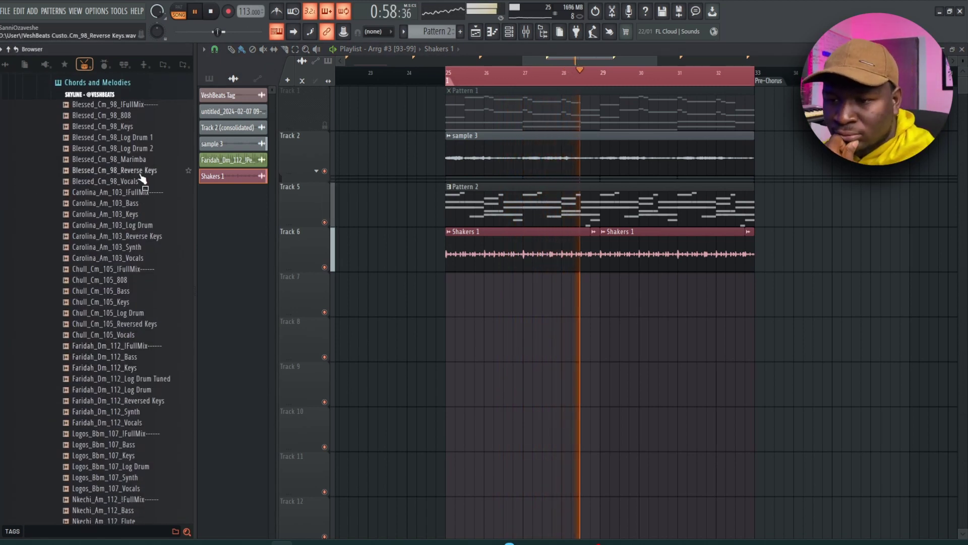
pyautogui.moveTo(138, 182); pyautogui.dragTo(447, 302)
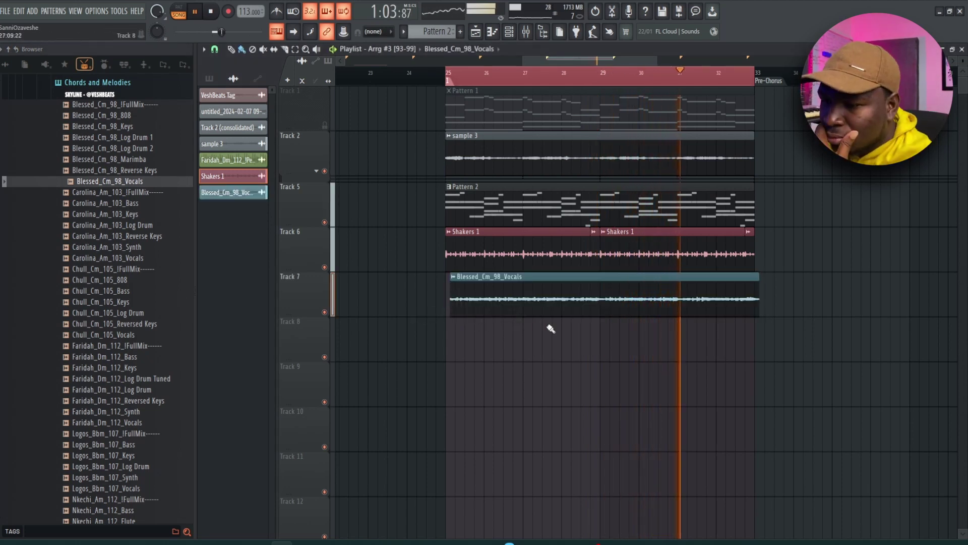
pyautogui.moveTo(544, 297); pyautogui.dragTo(540, 296)
# Set the vocal sample's time stretching to Stretch, its pitch range to 12 and its channel pitch to -1200 cents
pyautogui.doubleClick(539, 296)
pyautogui.click(527, 231)
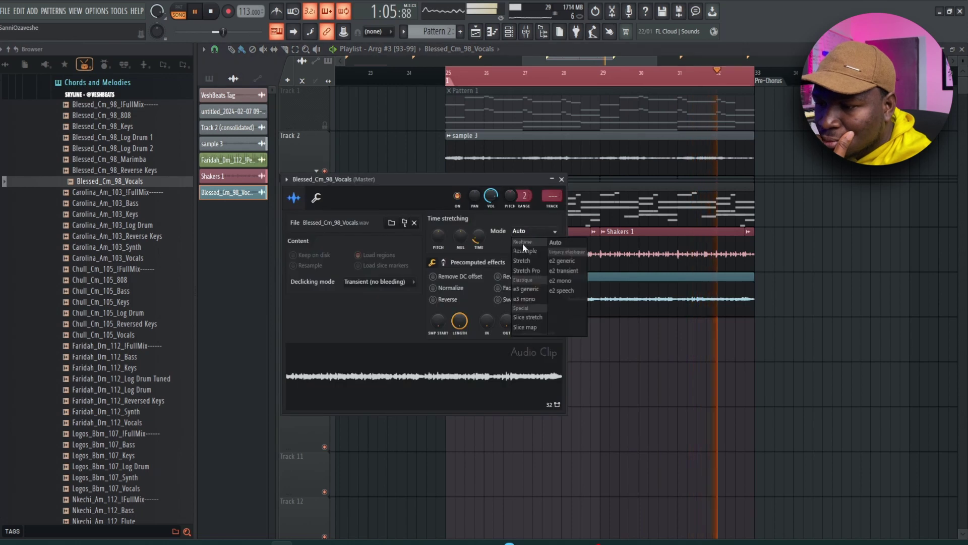
pyautogui.click(520, 260)
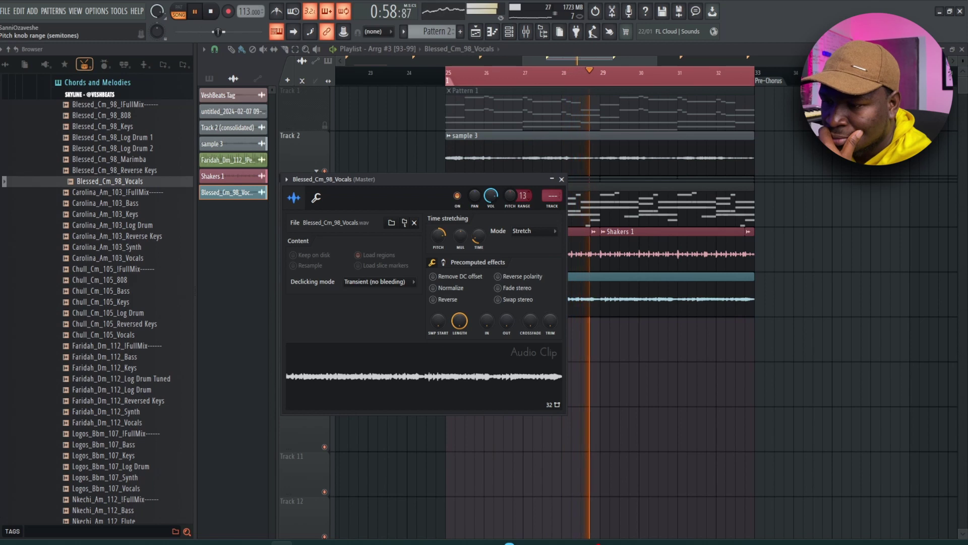
pyautogui.moveTo(512, 195); pyautogui.dragTo(512, 237)
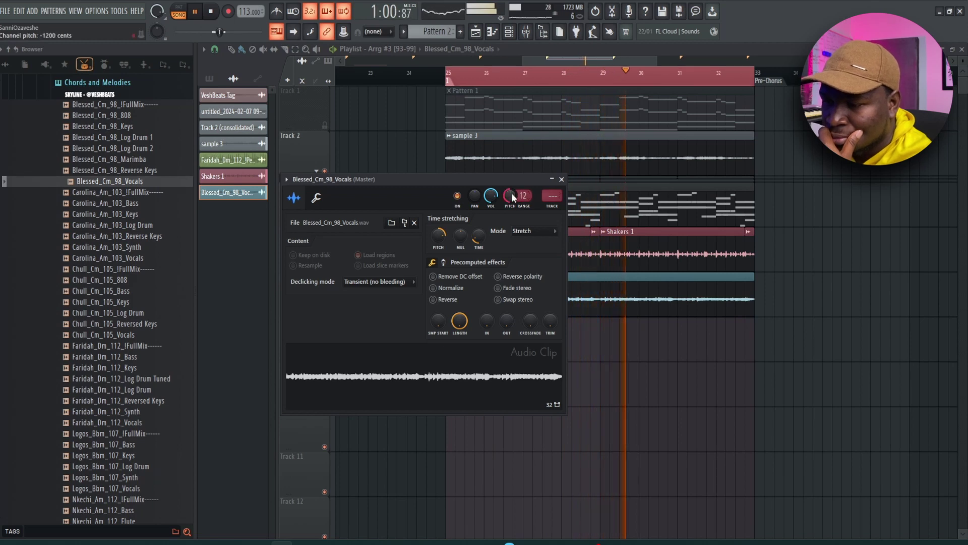
pyautogui.rightClick(677, 383)
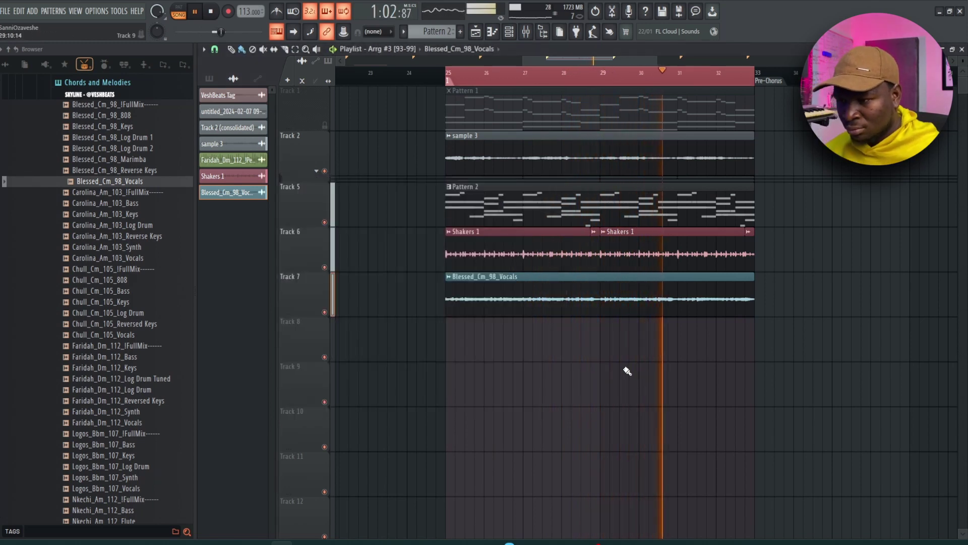
# Slice the vocal clip on Track 7 at bars 27, 29 and 31
pyautogui.press('space')
pyautogui.keyDown('ctrl'); pyautogui.scroll(3, 524, 339); pyautogui.keyUp('ctrl')
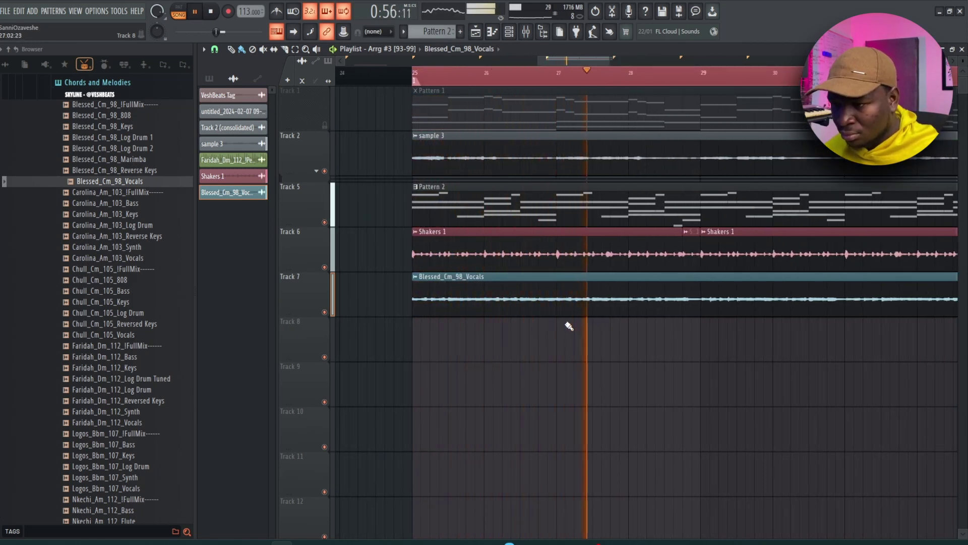
pyautogui.keyDown('shift'); pyautogui.moveTo(560, 322); pyautogui.dragTo(562, 307); pyautogui.keyUp('shift')
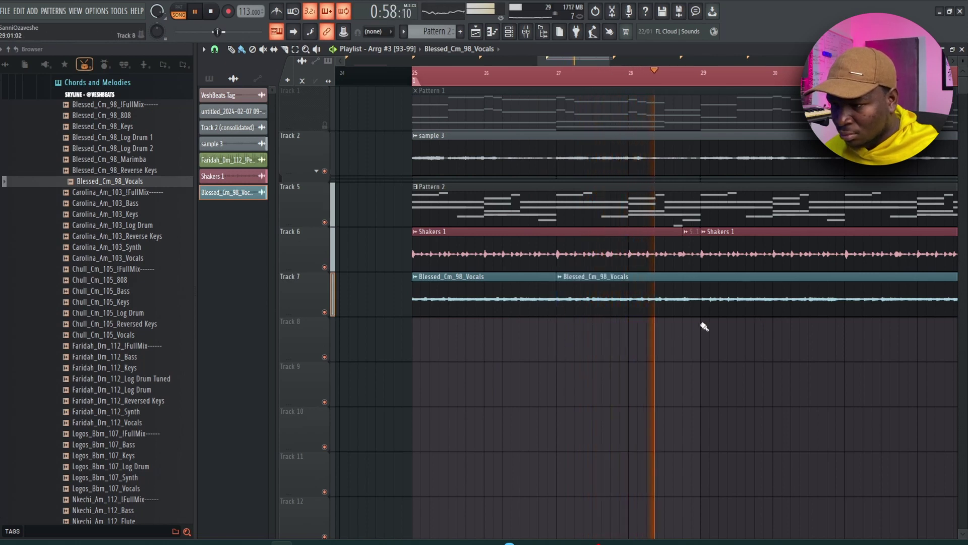
pyautogui.keyDown('shift'); pyautogui.moveTo(702, 324); pyautogui.dragTo(705, 311); pyautogui.keyUp('shift')
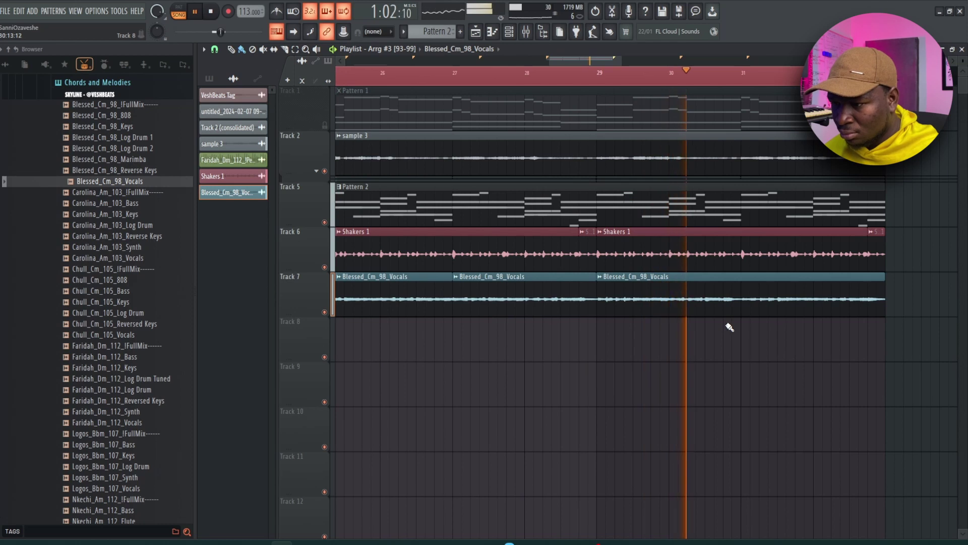
pyautogui.moveTo(739, 325); pyautogui.dragTo(746, 323)
pyautogui.scroll(-3, 761, 356)
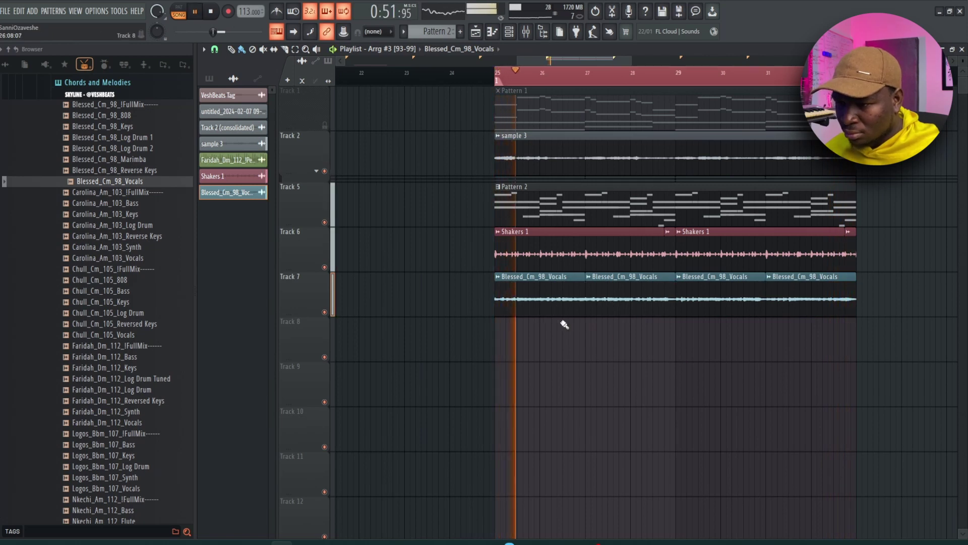
# Cut the vocals out from bar 26 to bar 27 and from bar 28 to the middle of bar 28
pyautogui.press('space')
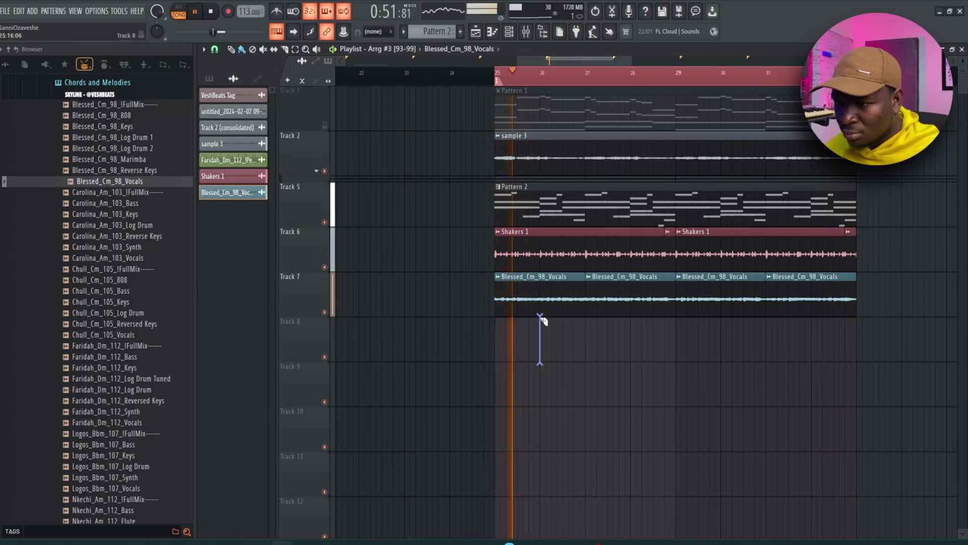
pyautogui.moveTo(542, 319); pyautogui.dragTo(542, 316)
pyautogui.rightClick(551, 302)
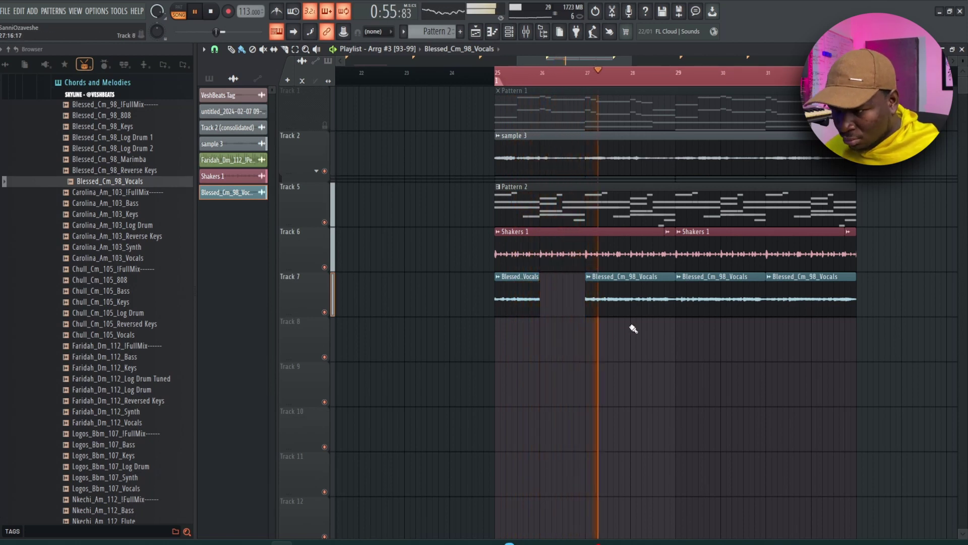
pyautogui.moveTo(633, 328); pyautogui.dragTo(633, 307)
pyautogui.press('space')
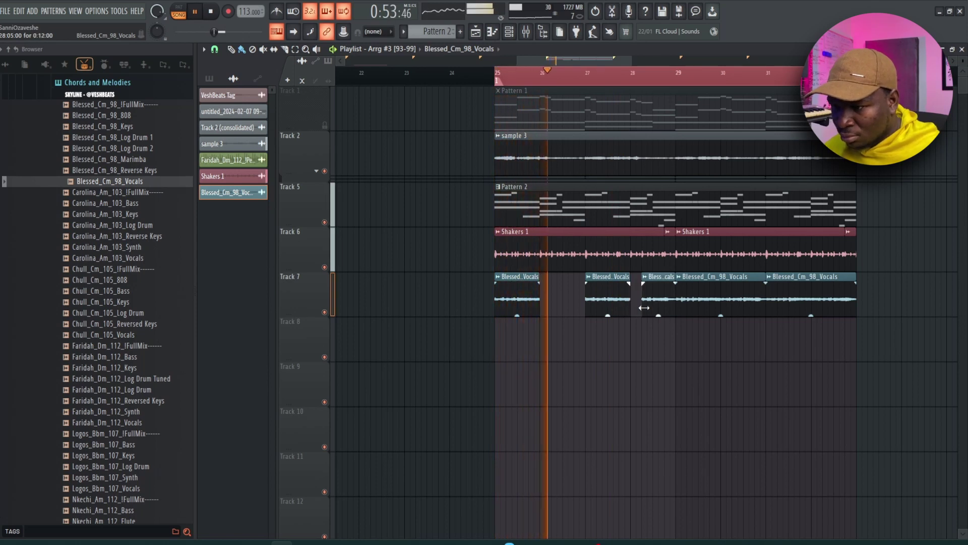
pyautogui.moveTo(634, 308); pyautogui.dragTo(653, 307)
# Delete the two vocal clips after bar 29 and repeat the edited vocal chops from bar 29 to bar 33
pyautogui.rightClick(686, 308)
pyautogui.rightClick(806, 306)
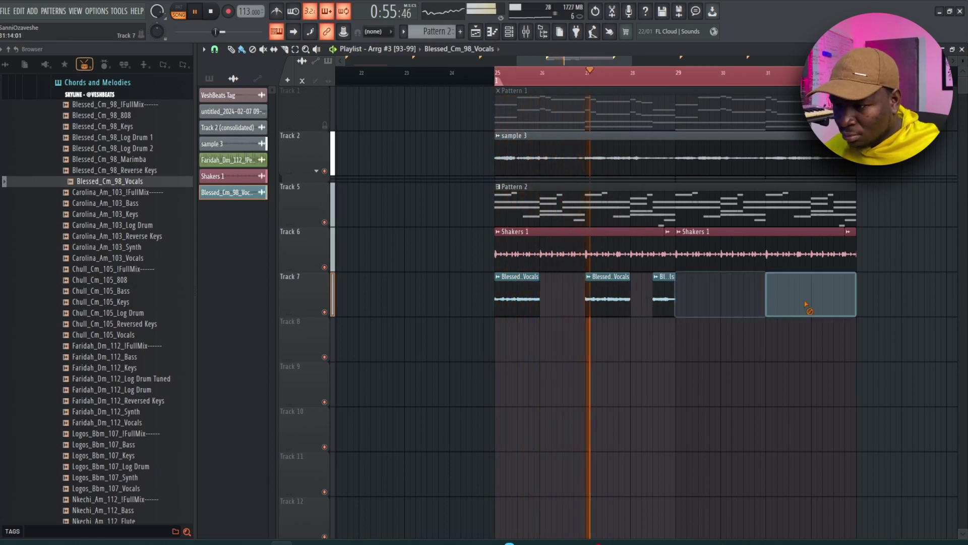
pyautogui.moveTo(750, 310); pyautogui.dragTo(696, 297)
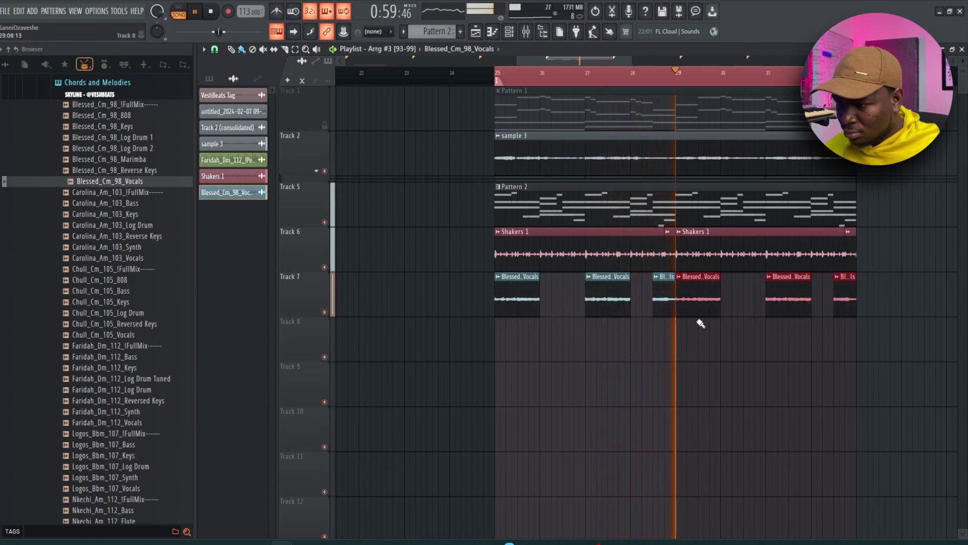
# Rename the Blessed_Cm_98_Vocals channel as Vocals, route it to mixer track 7 and show the mixer
pyautogui.doubleClick(697, 295)
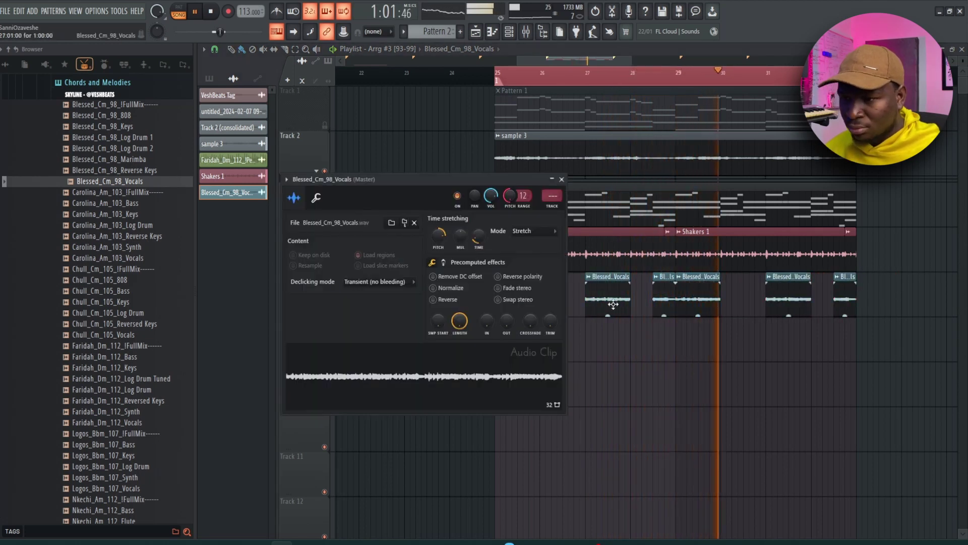
pyautogui.press('F2')
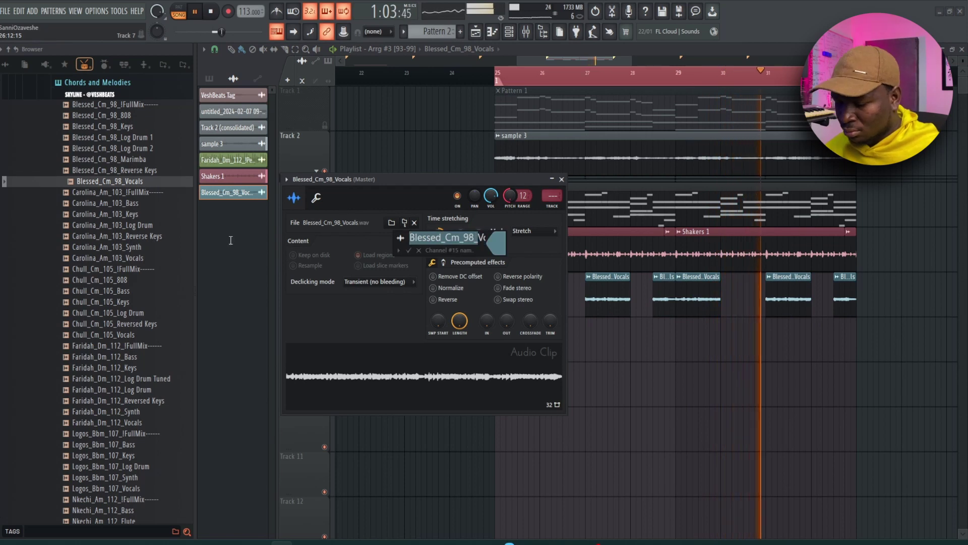
pyautogui.write('Vocals')
pyautogui.press('Return')
pyautogui.press('F9')
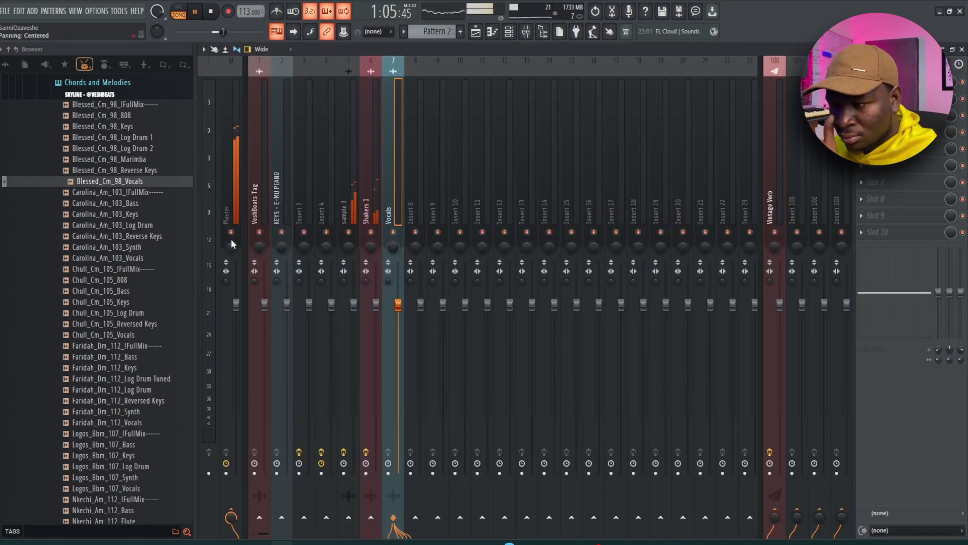
# Load ValhallaVintageVerb in the third effect slot of Vocals with 44% mix, 2.49 ms predelay and 3.10 s decay
pyautogui.click(862, 116)
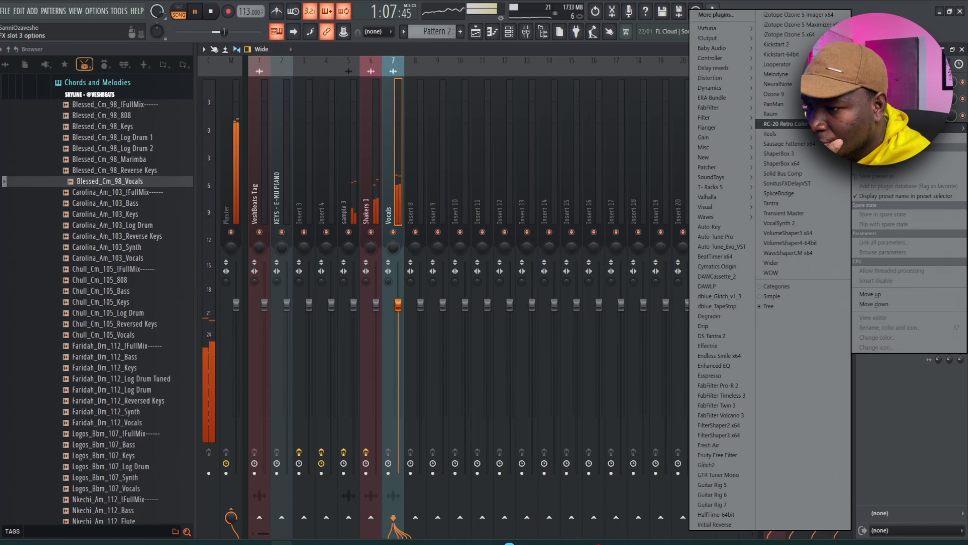
pyautogui.moveTo(719, 202)
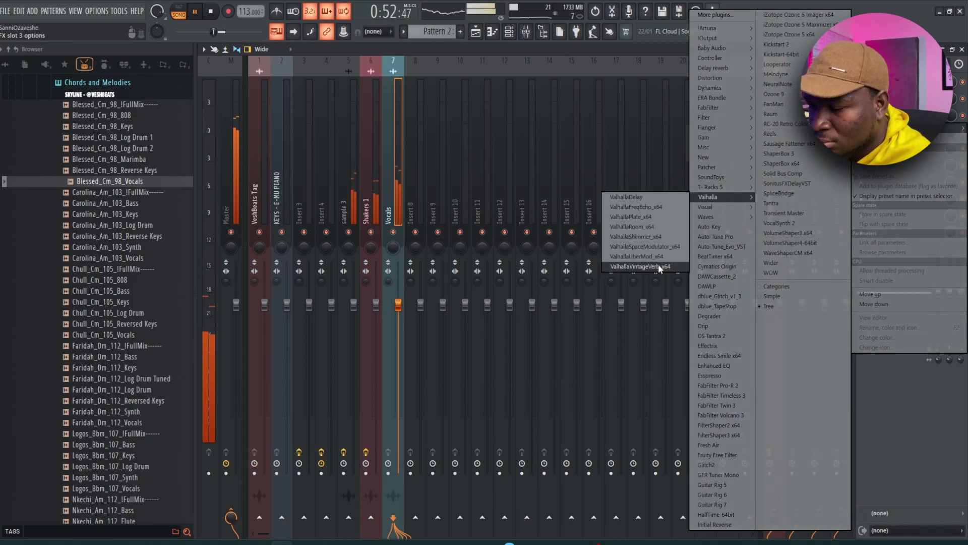
pyautogui.click(645, 260)
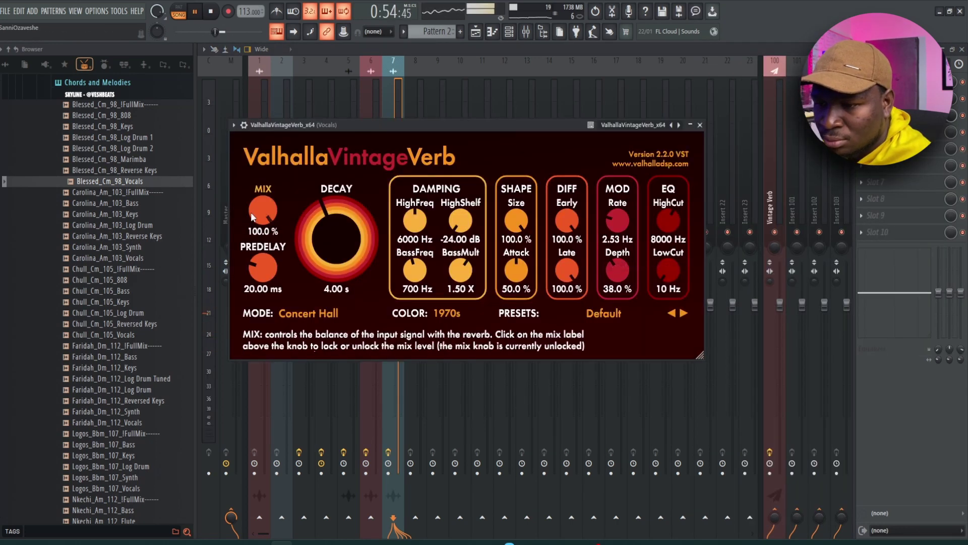
pyautogui.moveTo(263, 210); pyautogui.dragTo(262, 298)
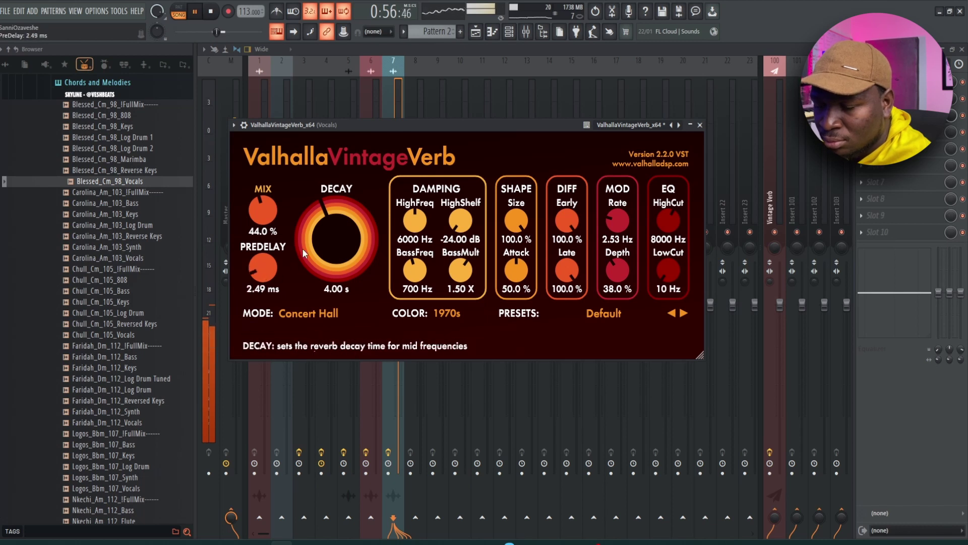
pyautogui.moveTo(315, 218); pyautogui.dragTo(316, 229)
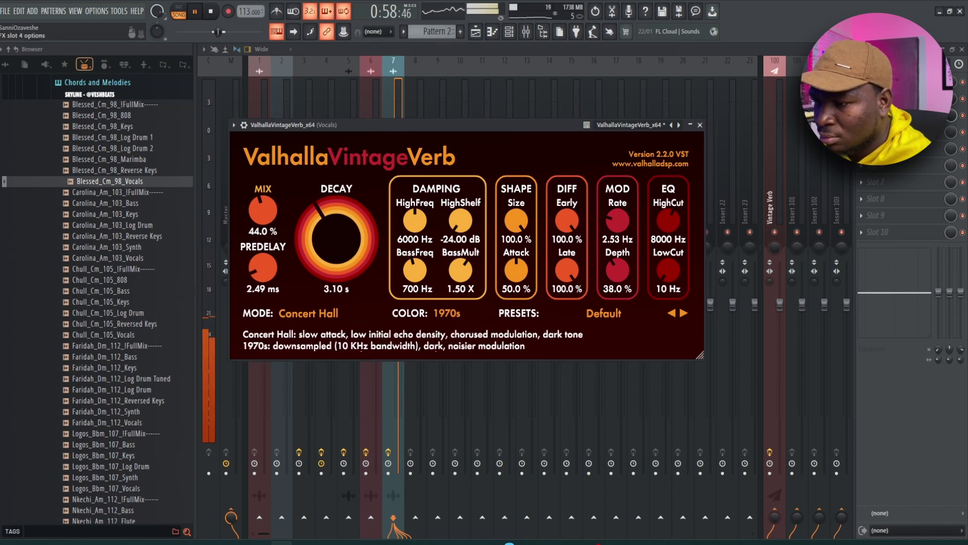
# Load SonitusFXDelayVST in the fourth effect slot of Vocals and set the right channel's delay factor to 2
pyautogui.click(862, 132)
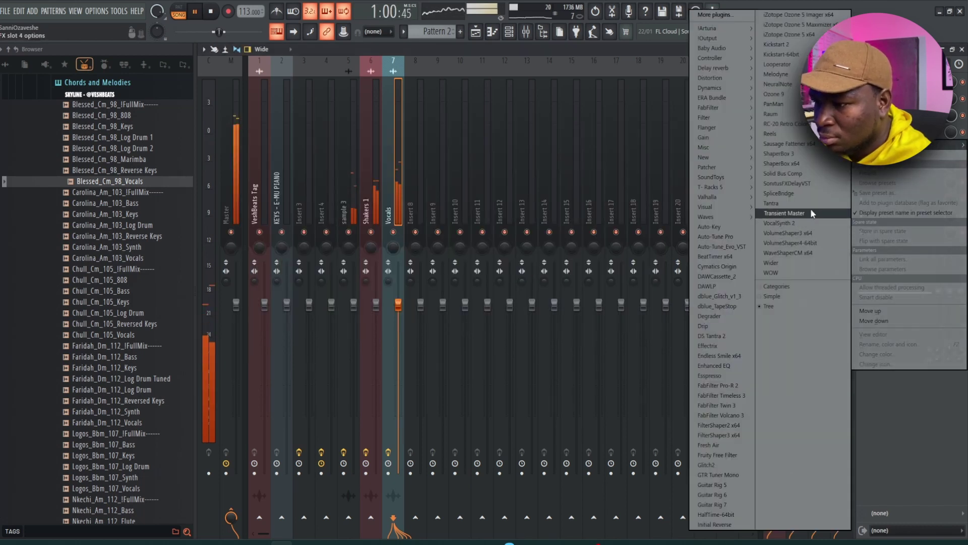
pyautogui.click(812, 184)
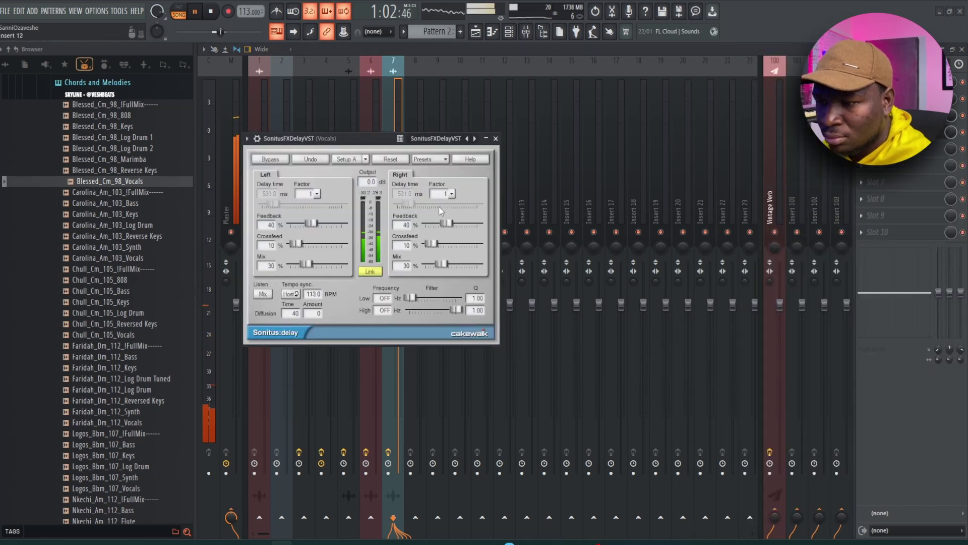
pyautogui.click(452, 194)
pyautogui.click(453, 367)
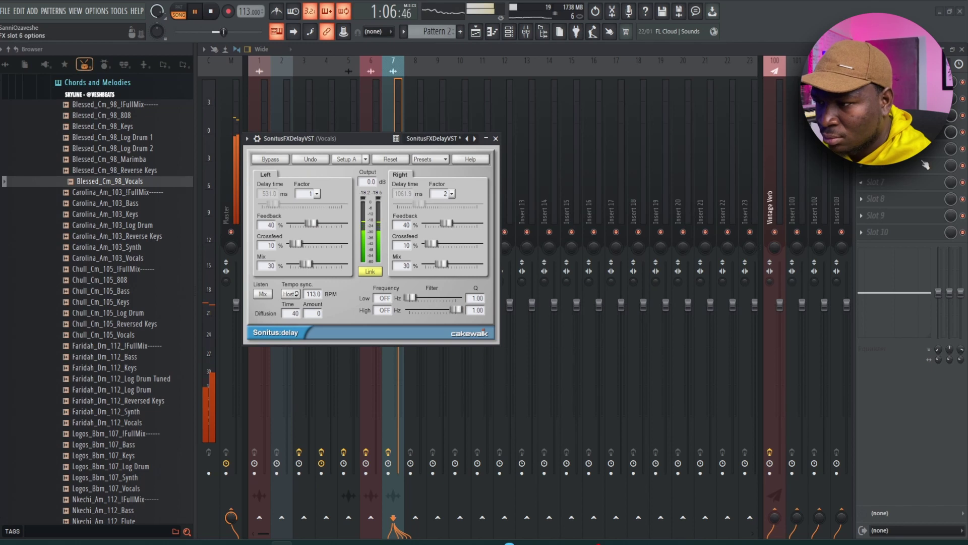
# Lower the delay slot's mix level on Vocals and load FabFilter Pro-Q 3 in the second effect slot
pyautogui.moveTo(951, 135); pyautogui.dragTo(951, 153)
pyautogui.click(861, 99)
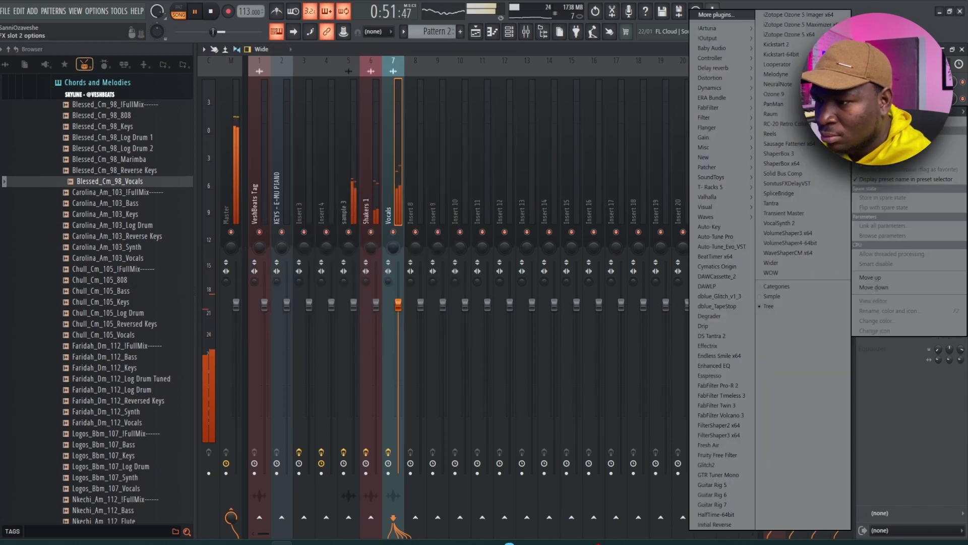
pyautogui.moveTo(709, 105)
pyautogui.click(660, 188)
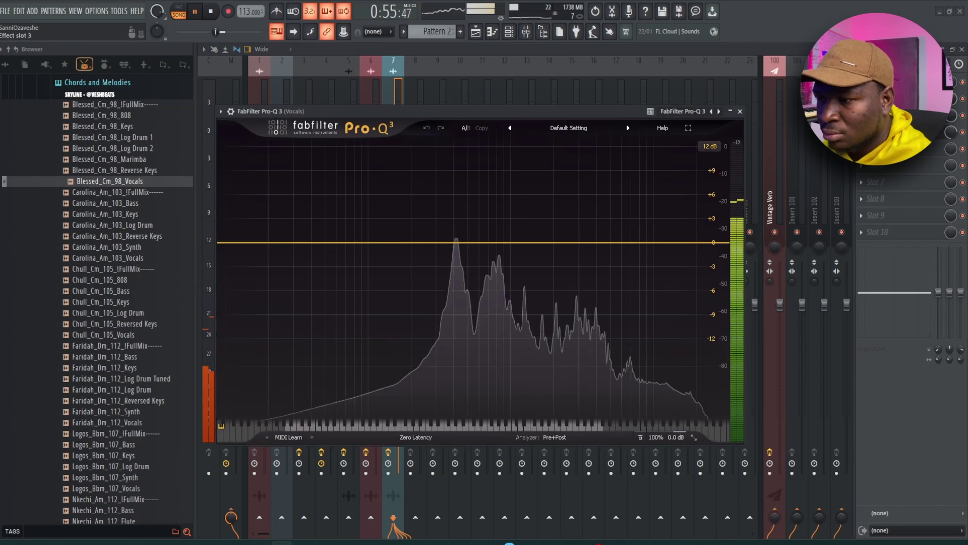
# Load Auto-Tune Evo in the first effect slot of Vocals, set to F# Minor with formant correction on
pyautogui.click(862, 82)
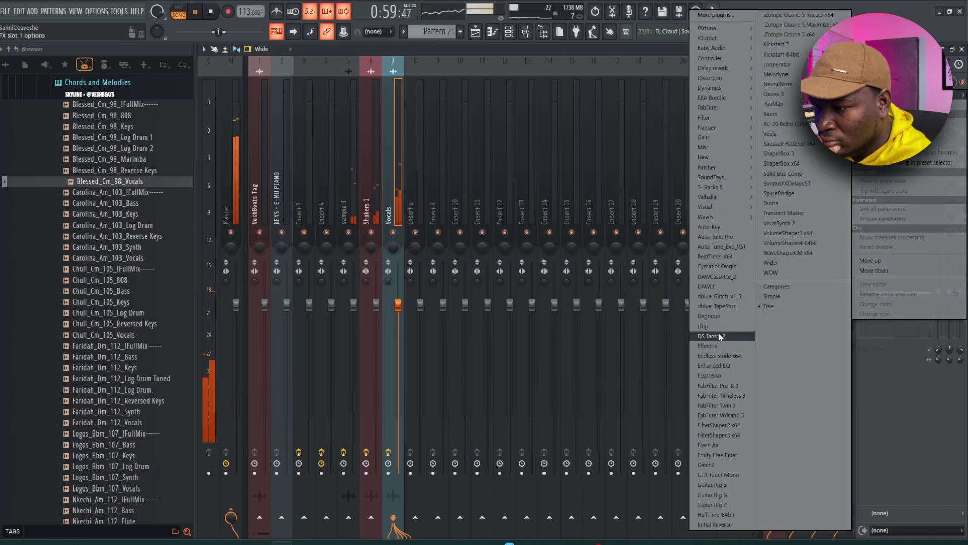
pyautogui.click(730, 246)
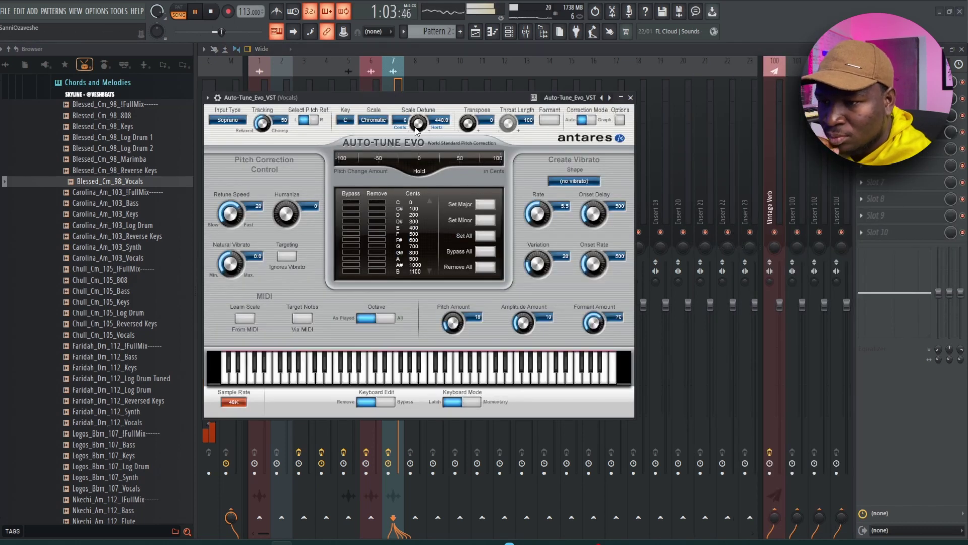
pyautogui.click(346, 120)
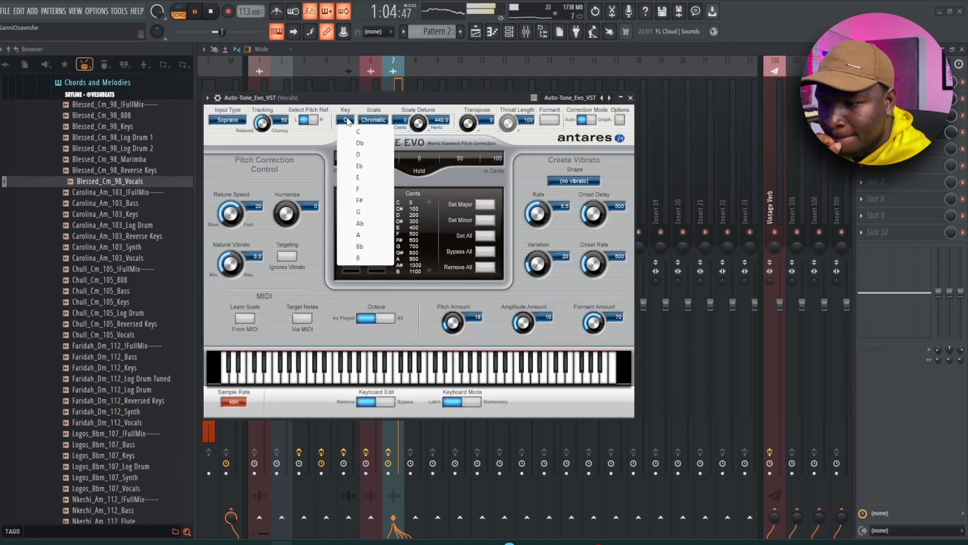
pyautogui.click(360, 200)
pyautogui.click(375, 123)
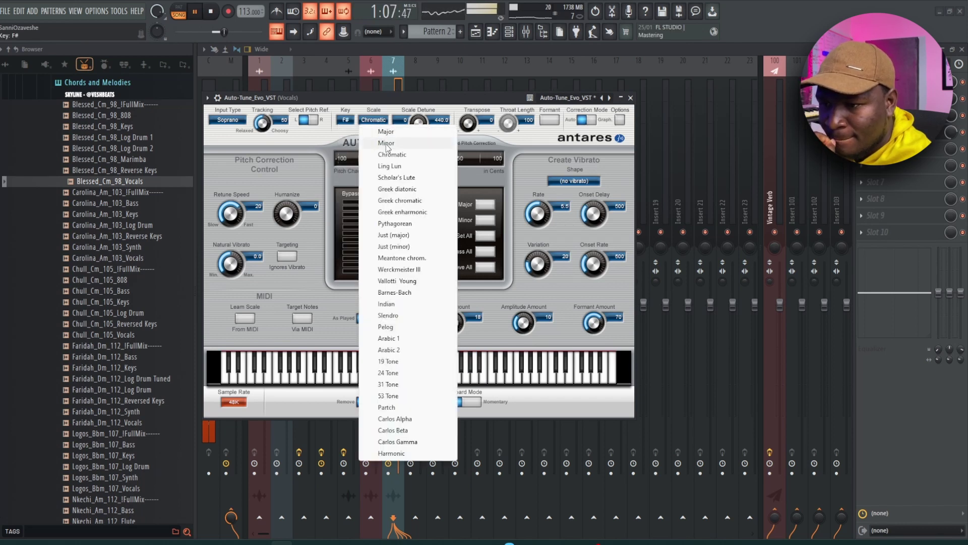
pyautogui.click(386, 143)
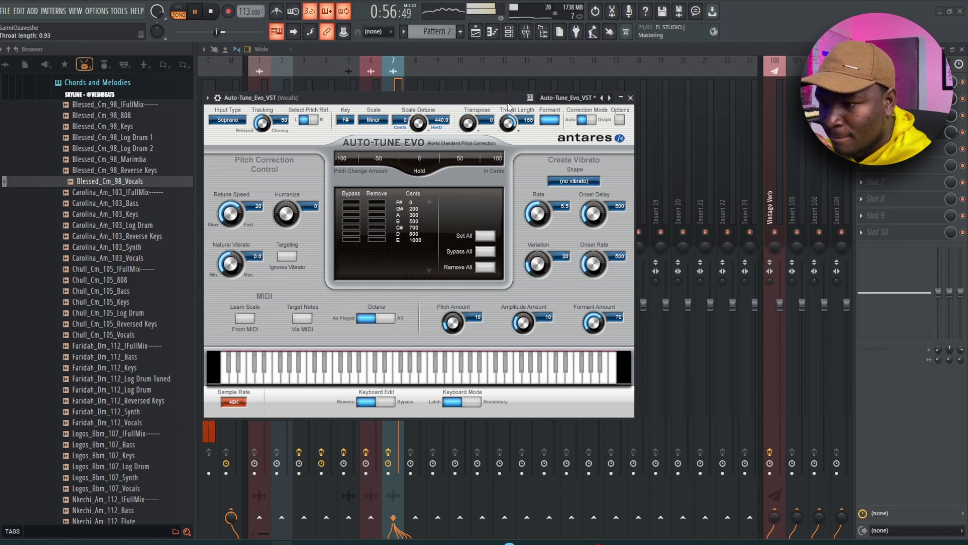
pyautogui.click(631, 98)
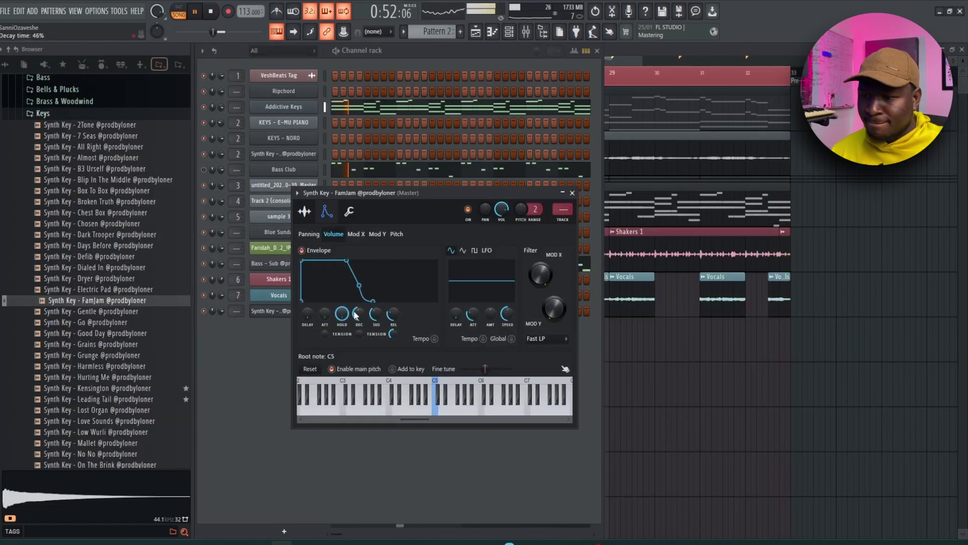
# Paste the Addictive Keys chord notes into the Synth Key - FamJam channel of Pattern 2
pyautogui.click(266, 349)
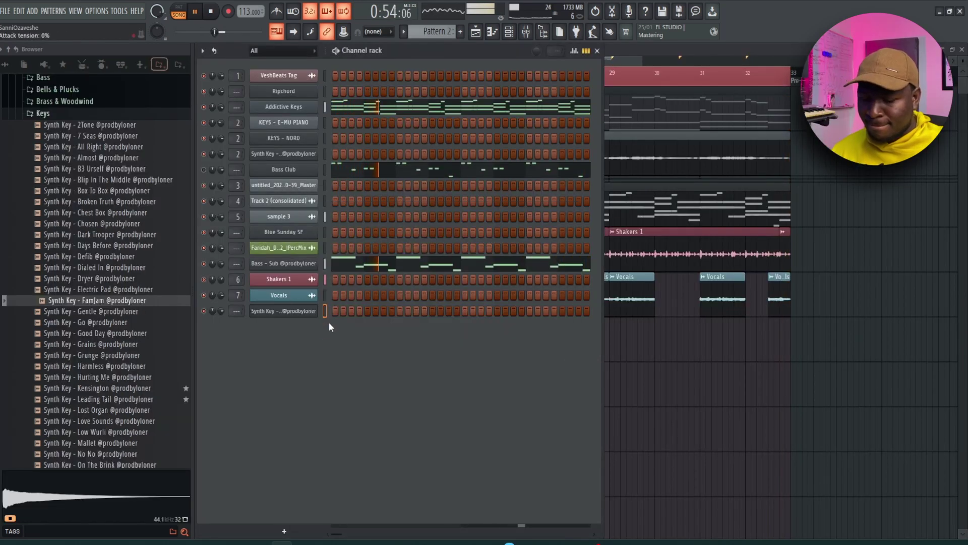
pyautogui.hotkey('ctrl', 'v')
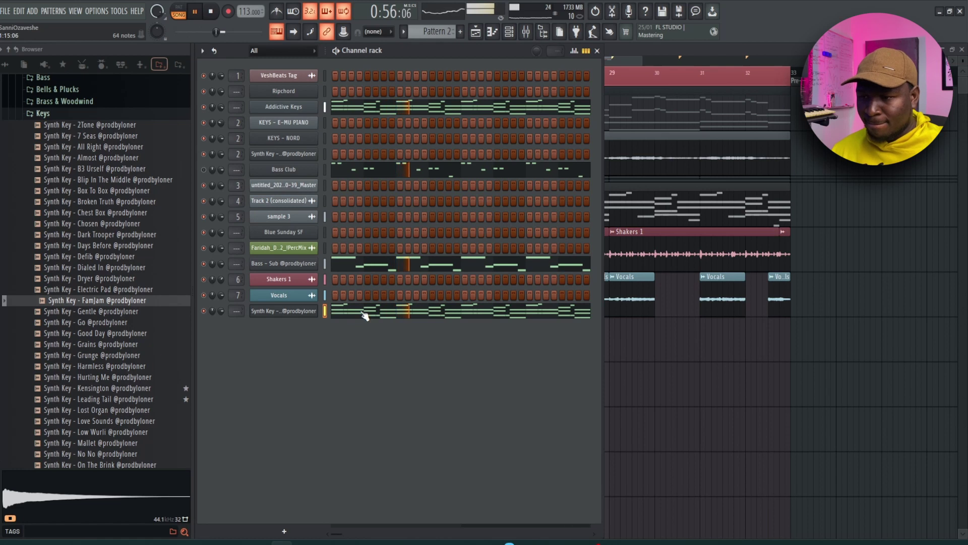
# Rename the FamJam channel as Synth and route it to mixer track 8
pyautogui.keyDown('shift'); pyautogui.click(267, 314); pyautogui.keyUp('shift')
pyautogui.write('Synth')
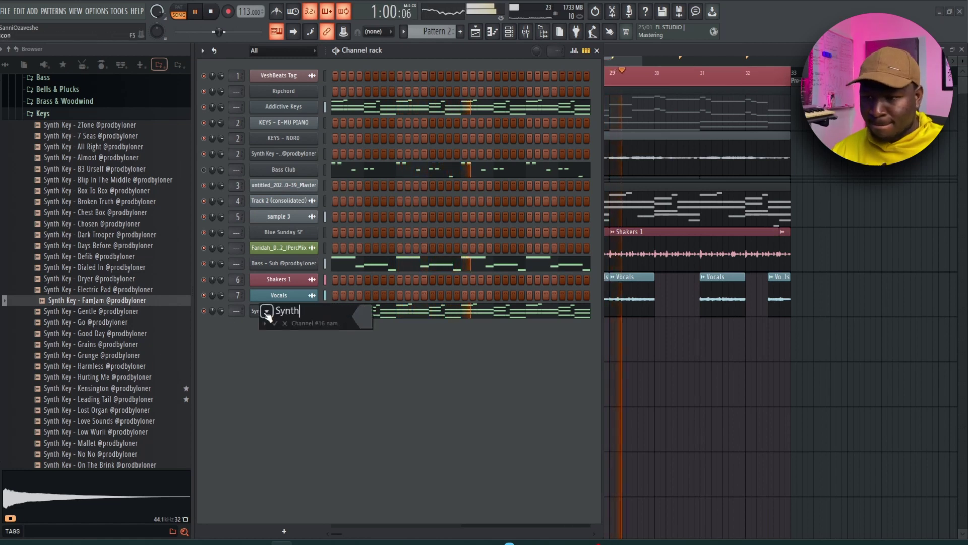
pyautogui.press('Return')
pyautogui.click(267, 312)
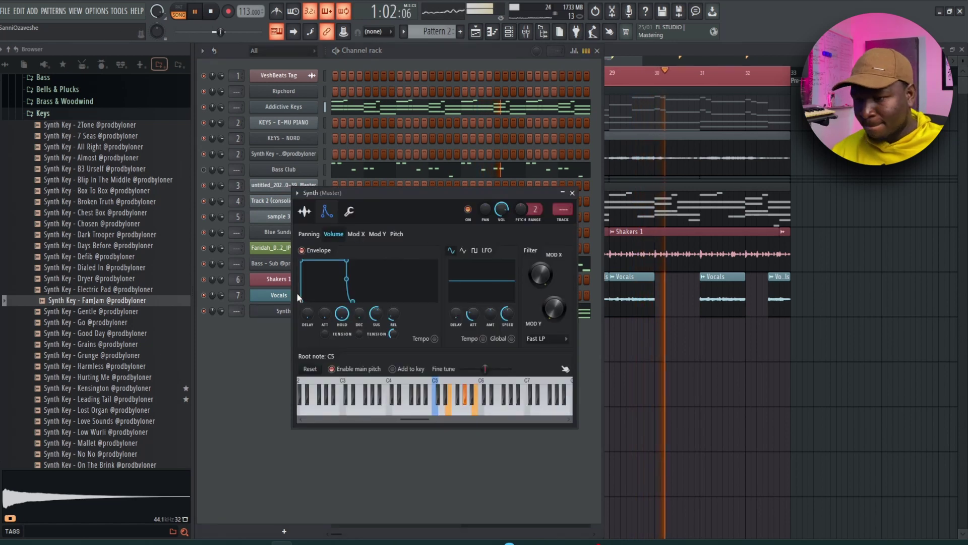
pyautogui.press('F9')
# Load MagicSwitch in the first effect slot of the Synth mixer track
pyautogui.click(862, 82)
pyautogui.moveTo(872, 95)
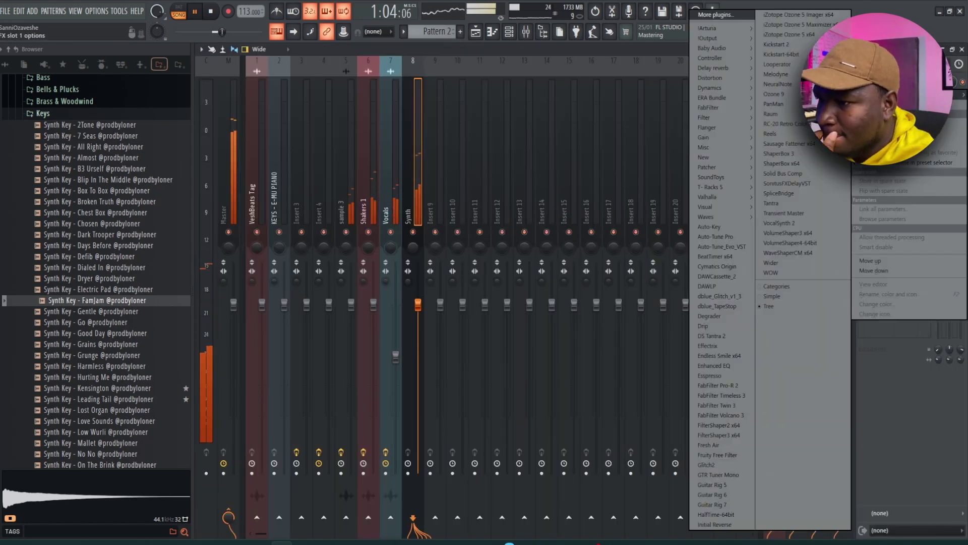
pyautogui.moveTo(724, 50)
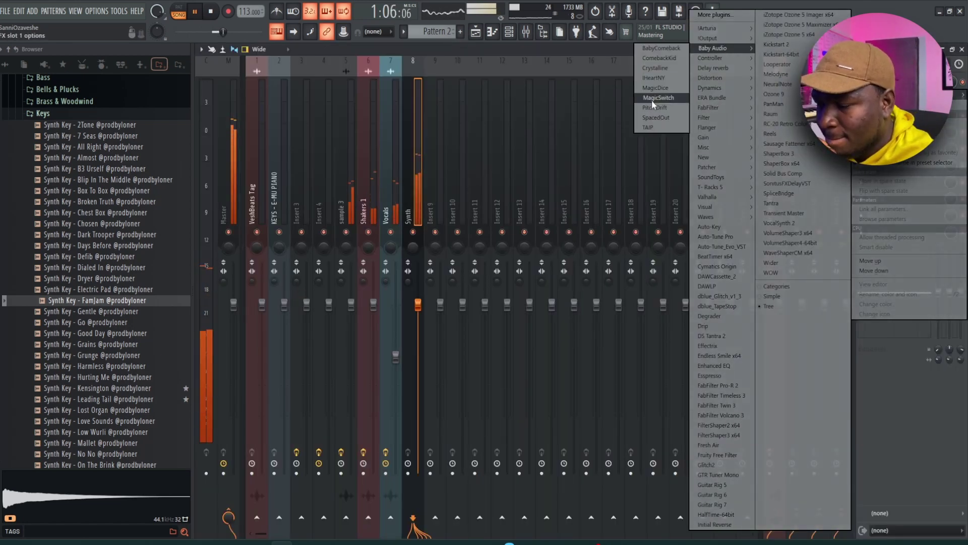
pyautogui.click(651, 100)
pyautogui.press('Return')
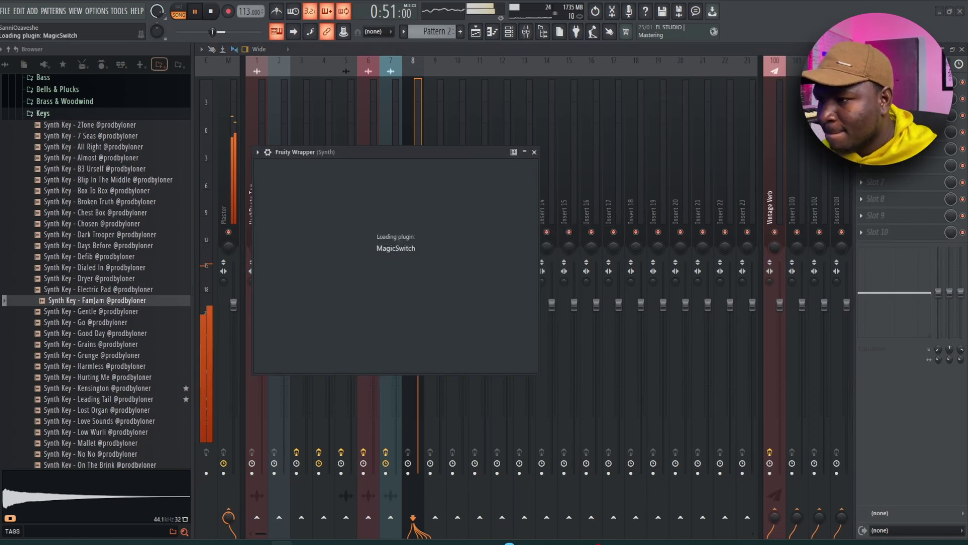
# Replace the effect in the first slot of the Synth mixer track with MagicDice
pyautogui.click(861, 82)
pyautogui.moveTo(872, 95)
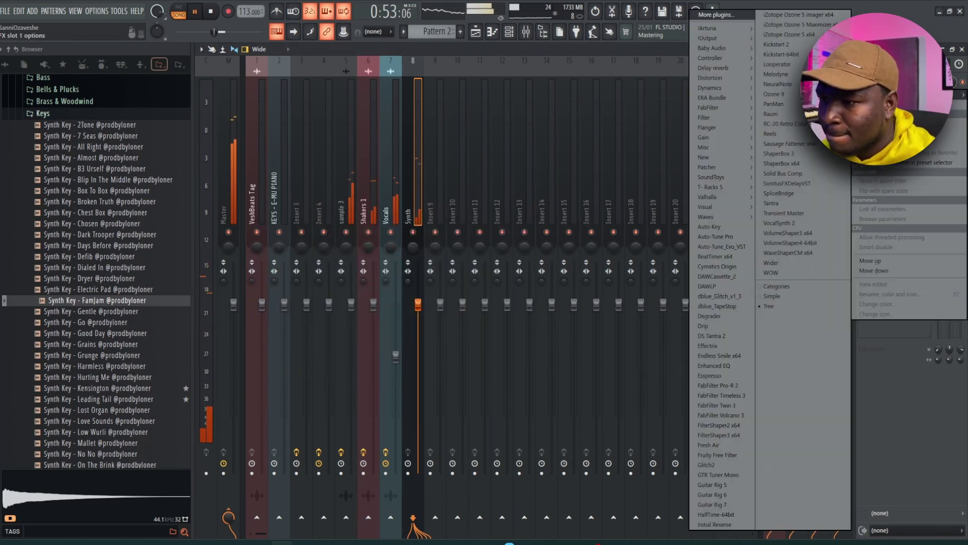
pyautogui.moveTo(725, 47)
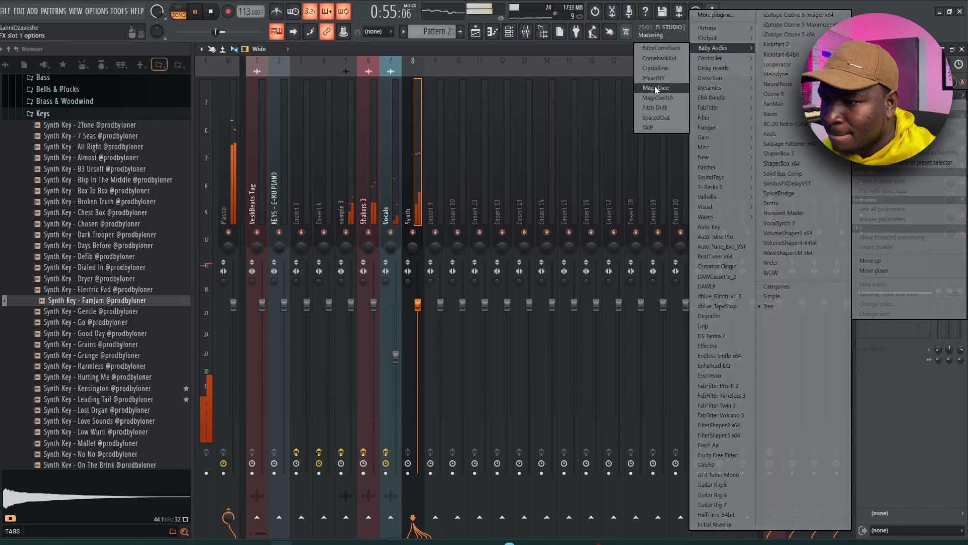
pyautogui.click(656, 88)
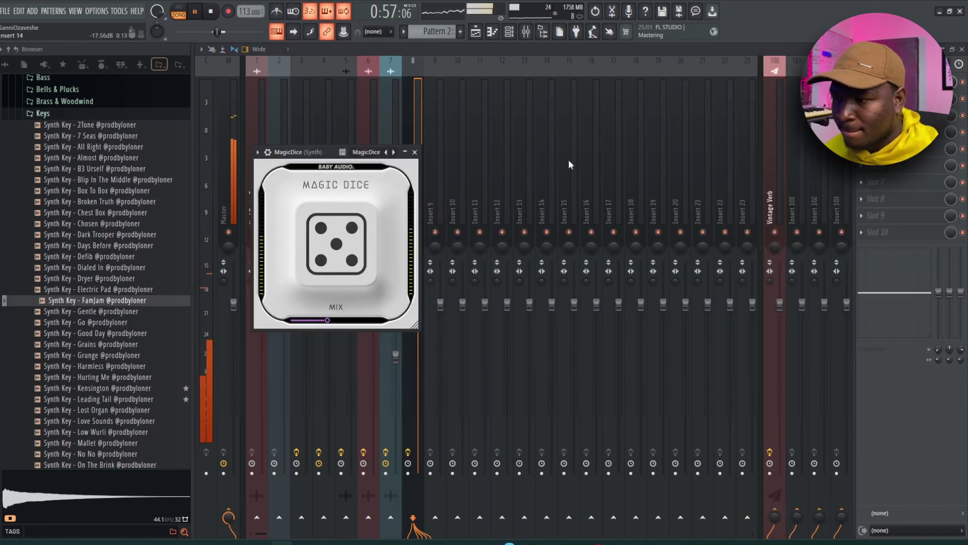
# Roll the MagicDice effect several times and set its slot mix level to 60%
pyautogui.click(330, 258)
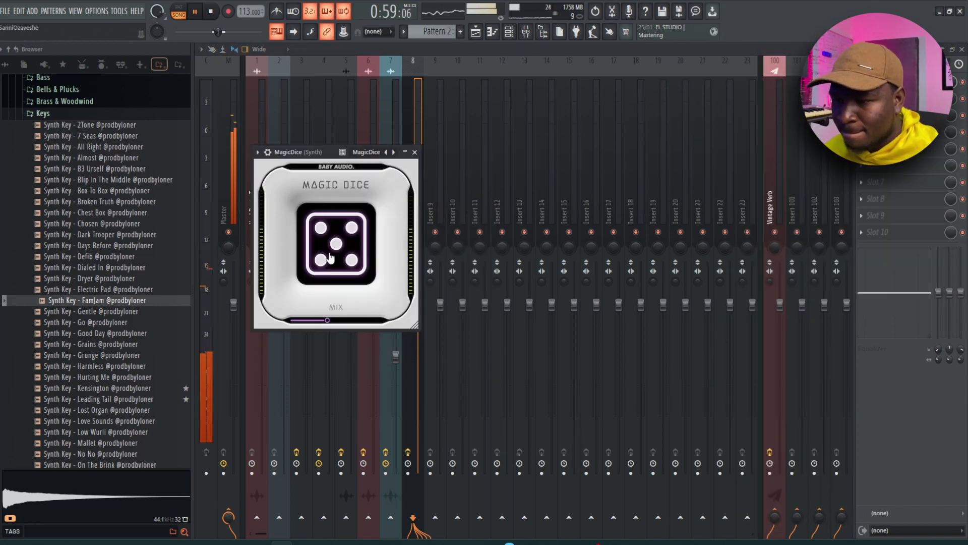
pyautogui.click(331, 257)
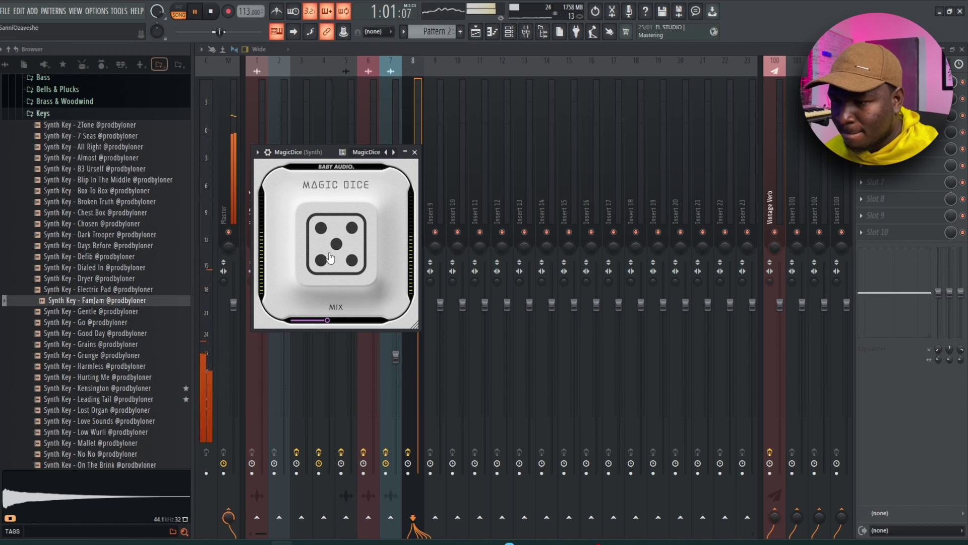
pyautogui.click(331, 258)
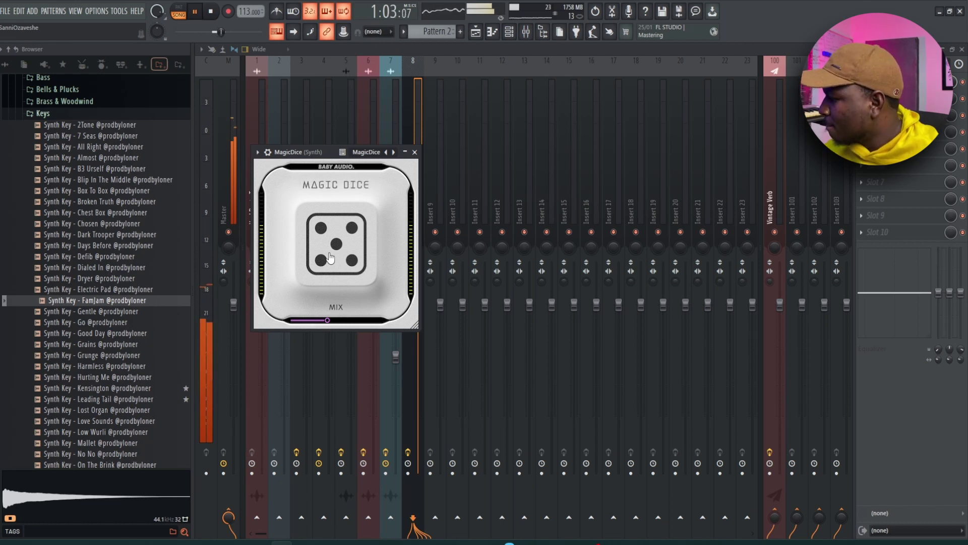
pyautogui.click(330, 258)
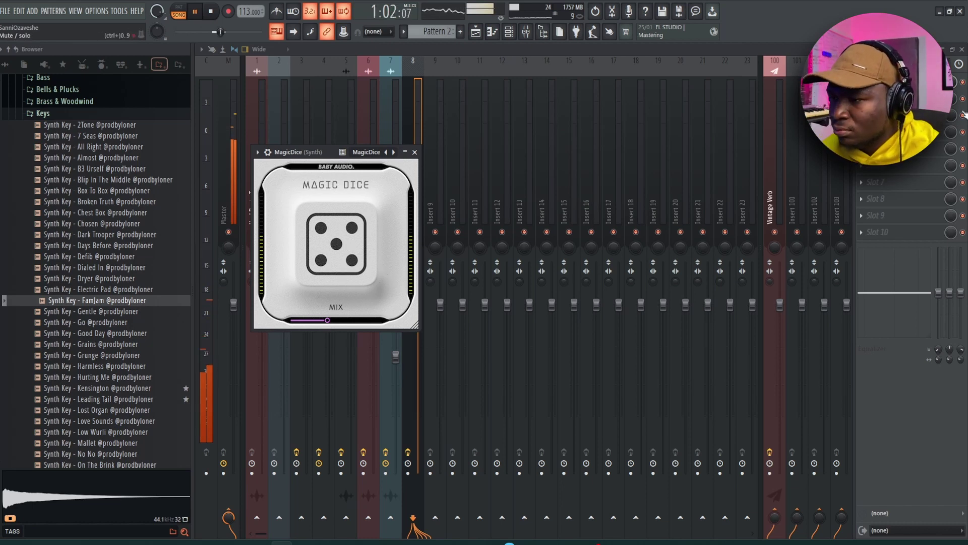
pyautogui.moveTo(954, 85); pyautogui.dragTo(954, 99)
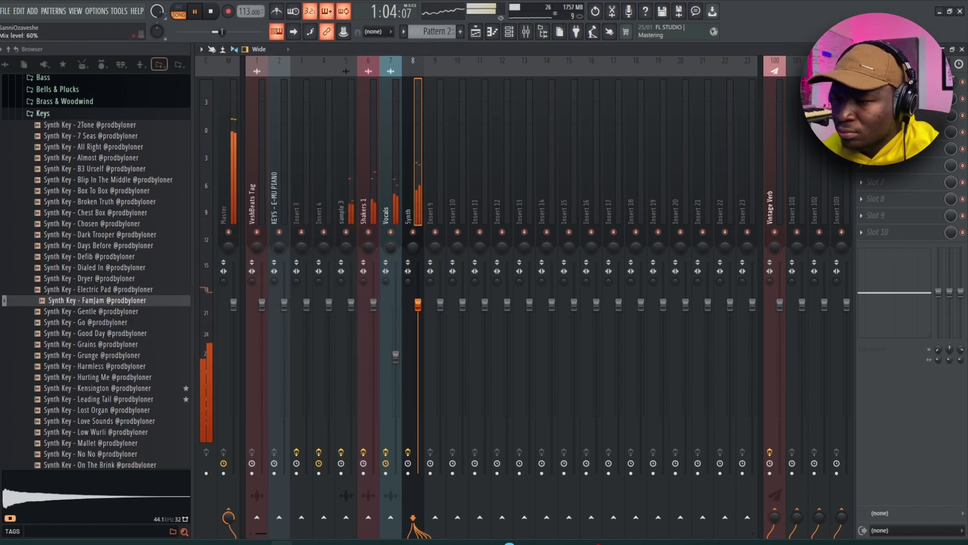
# Show the playlist arrangement around bars 25 to 33
pyautogui.click(476, 31)
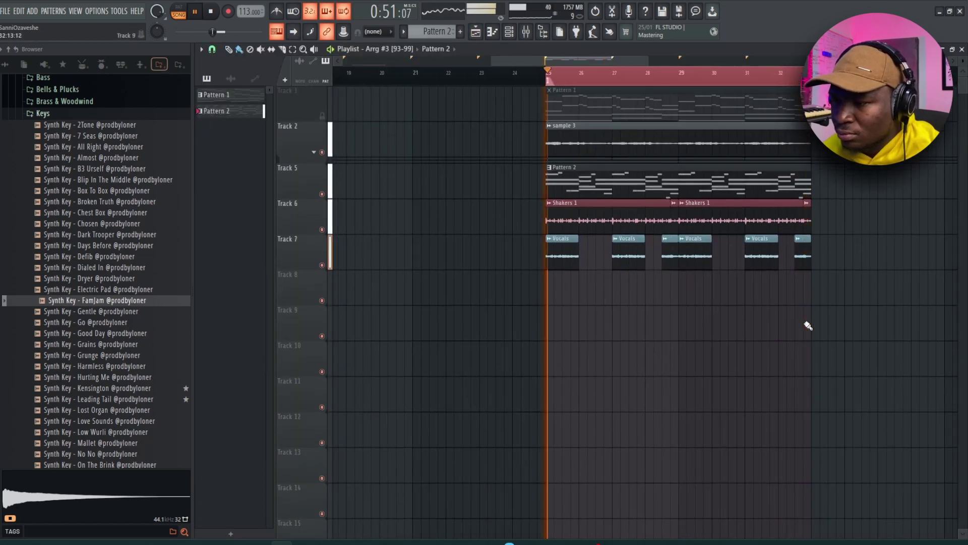
pyautogui.scroll(2, 808, 326)
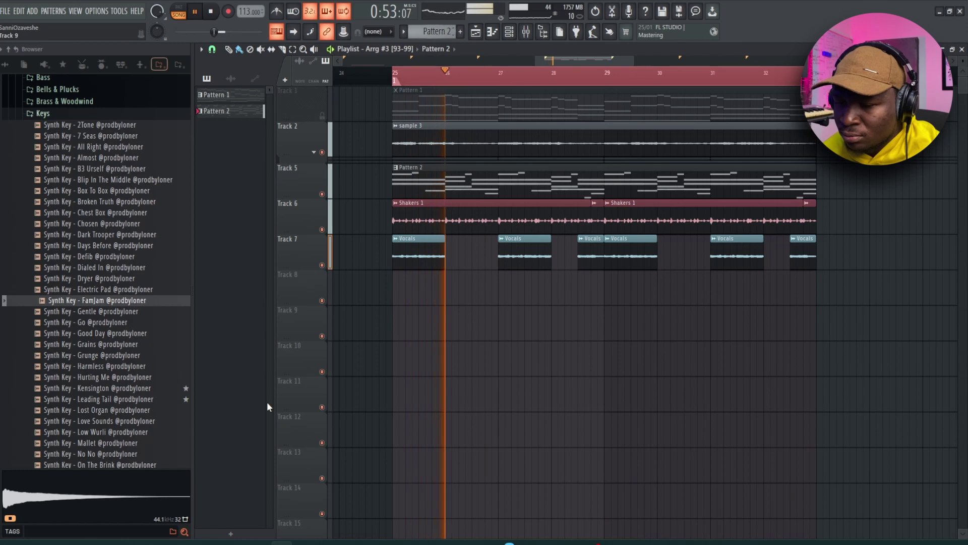
# Check the power plan in Windows Mobility Center and close it
pyautogui.press('super+x')
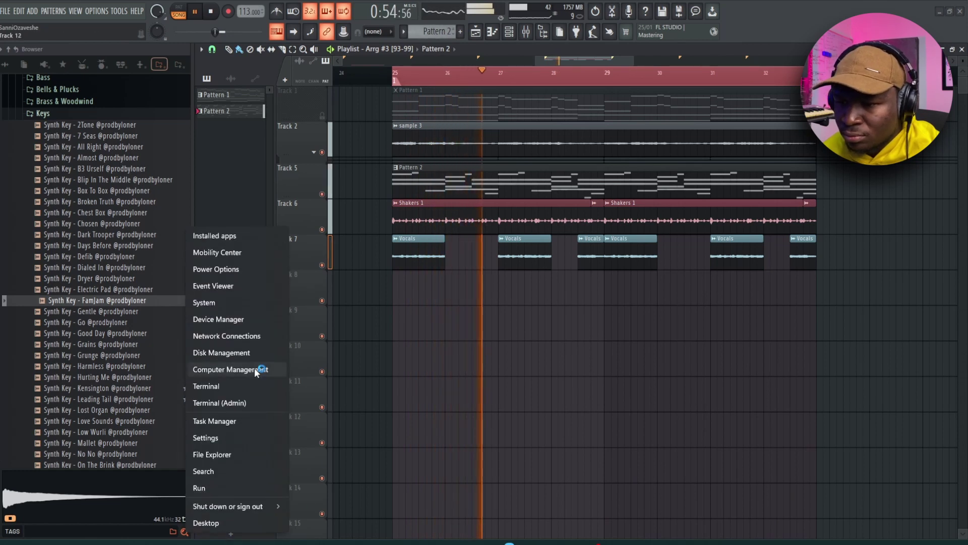
pyautogui.click(237, 253)
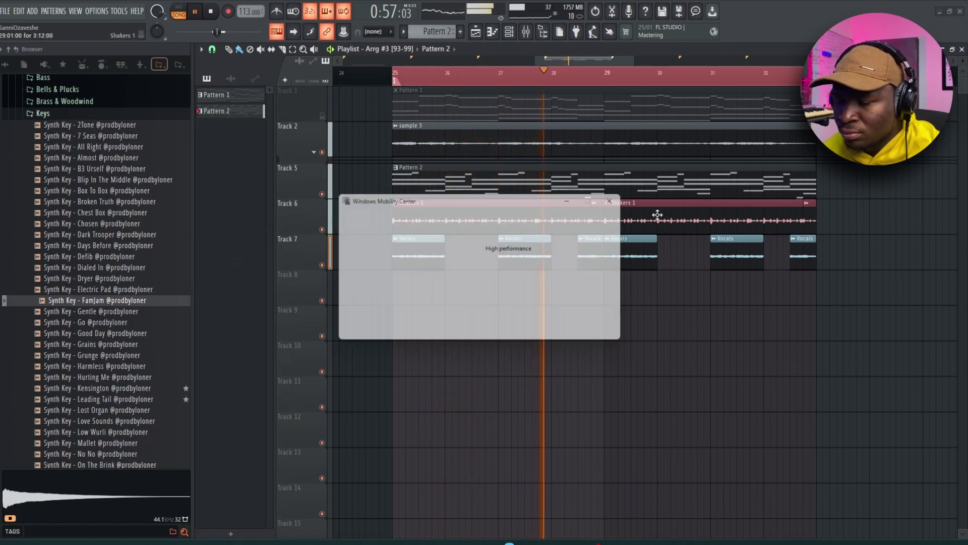
pyautogui.click(630, 200)
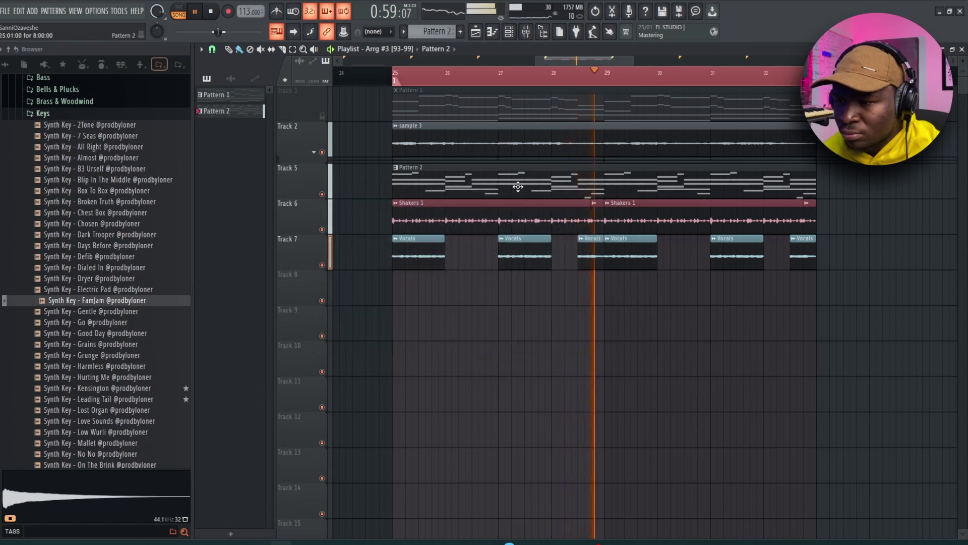
# Create a new empty pattern and place it on Track 8 at bars 25 and 27
pyautogui.press('F4')
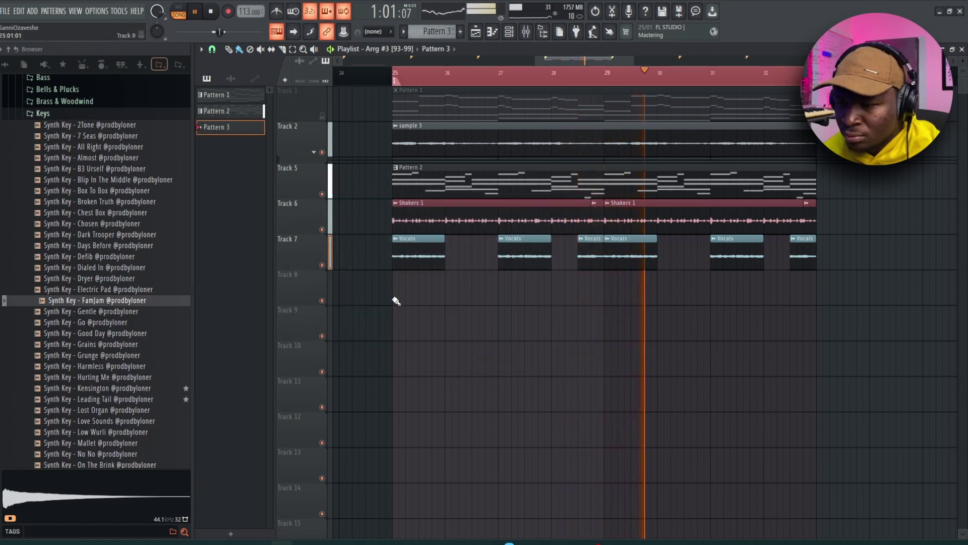
pyautogui.click(394, 293)
pyautogui.click(503, 295)
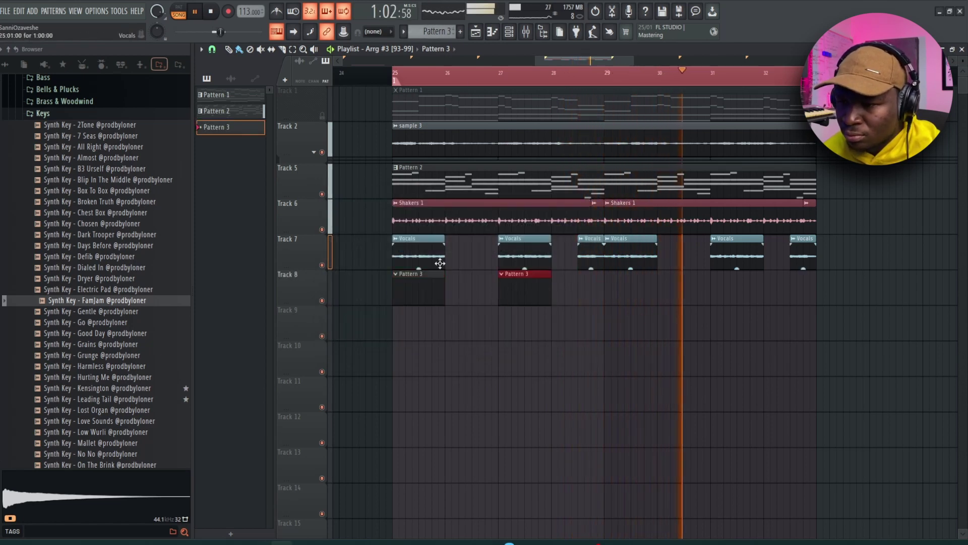
# Mute sample 3 on Track 2, and mute and restore Track 5
pyautogui.click(322, 194)
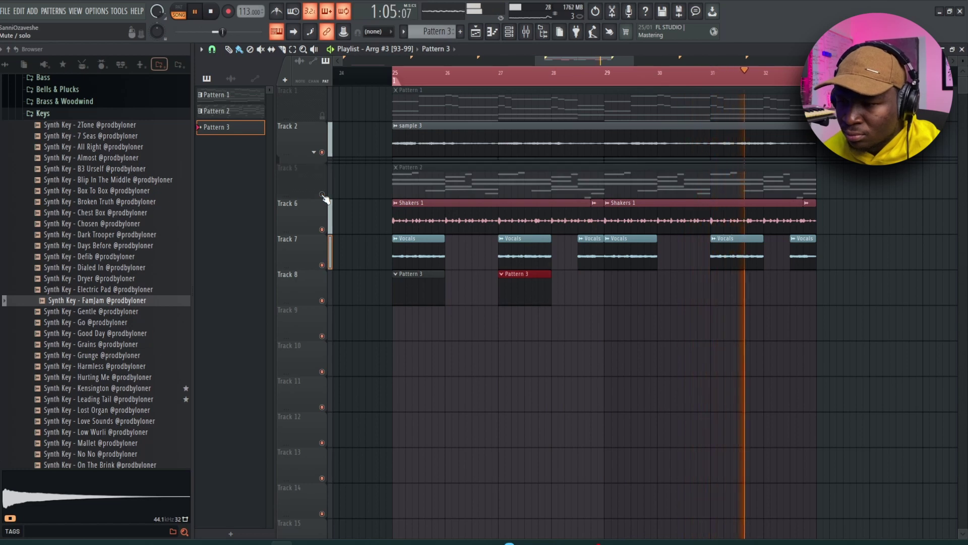
pyautogui.click(322, 151)
pyautogui.click(322, 194)
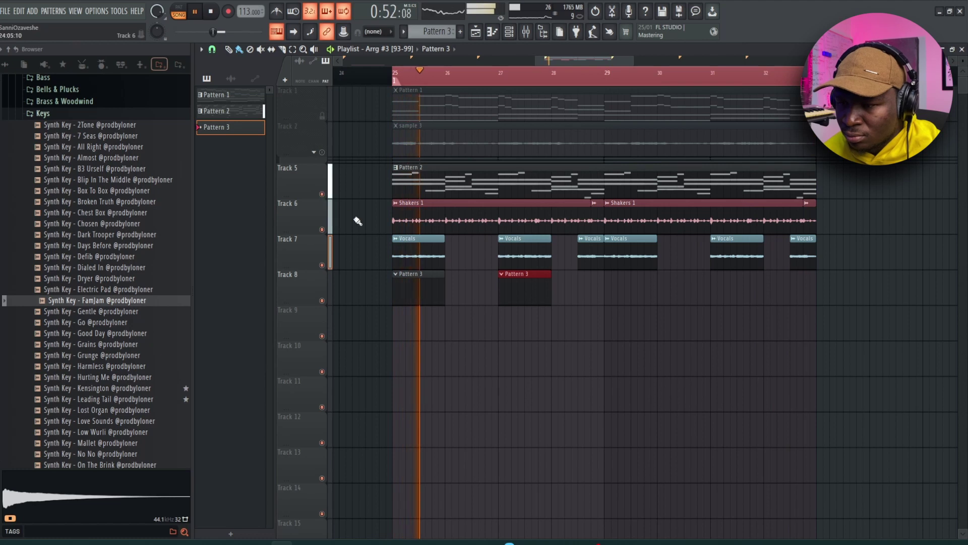
# Place two more Pattern 3 clips on Track 8 at bars 29 and 31
pyautogui.click(609, 288)
pyautogui.click(713, 292)
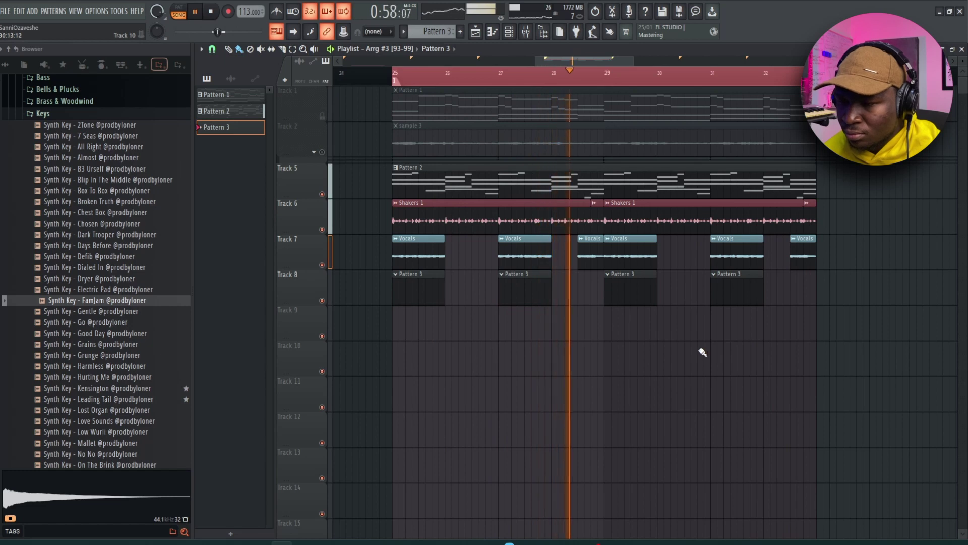
# Mute the shakers on Track 6 and lower the Synth track's fader in the mixer
pyautogui.click(321, 229)
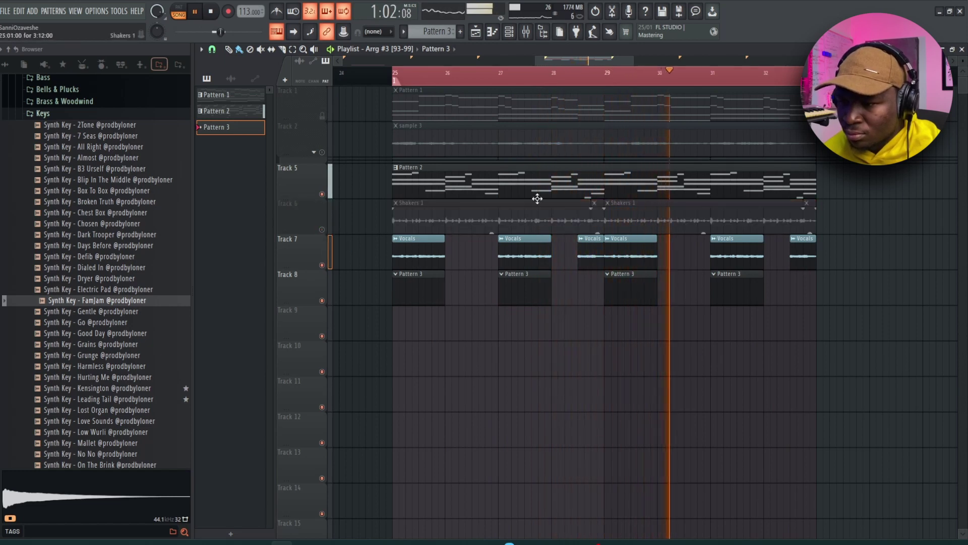
pyautogui.click(544, 184)
pyautogui.press('F9')
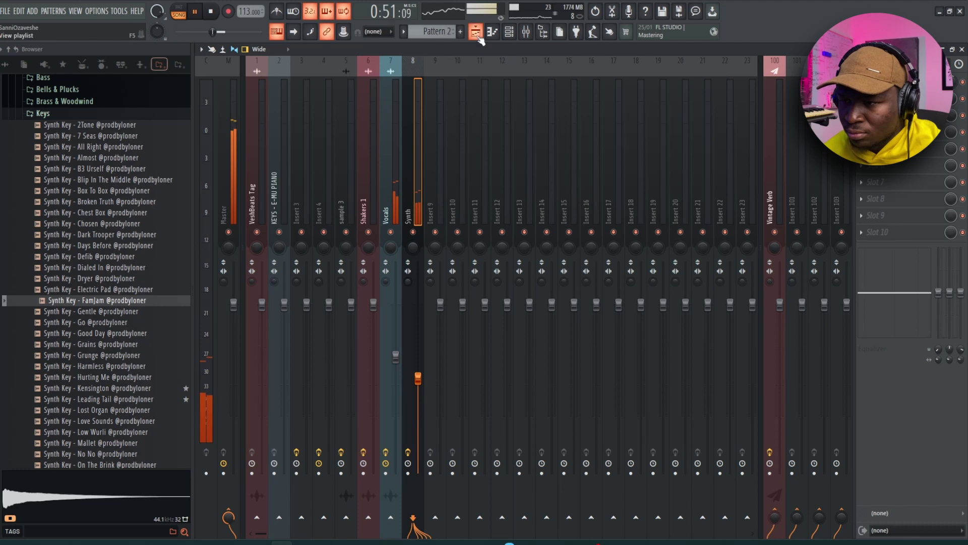
# Mute the Bass - Sub channel and restore the sample 3 clip on Track 2 with its gain at about -4.6 dB
pyautogui.click(510, 33)
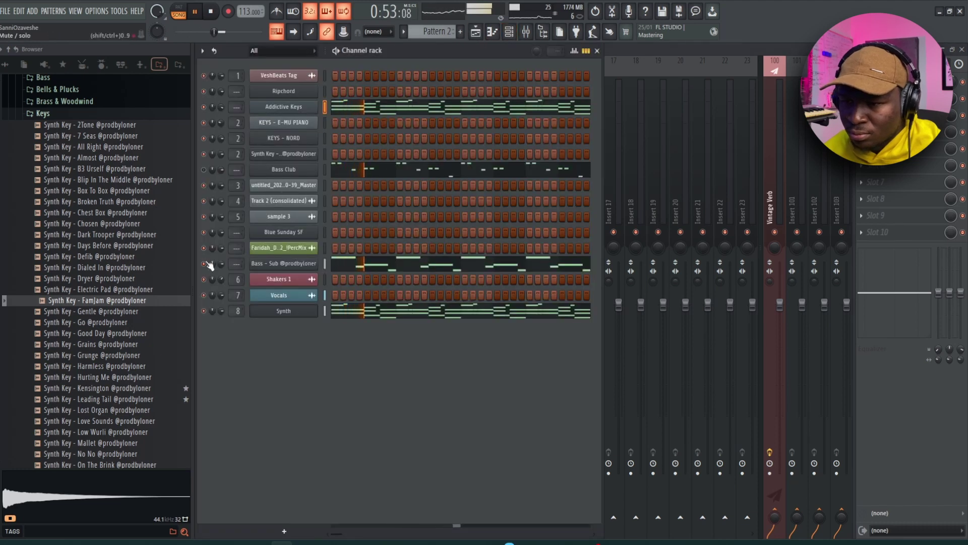
pyautogui.click(476, 31)
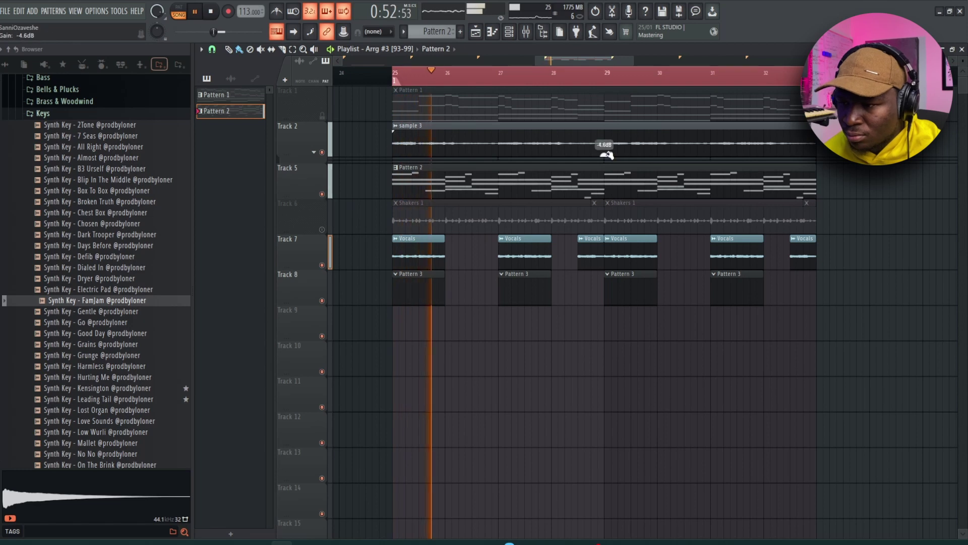
pyautogui.click(527, 33)
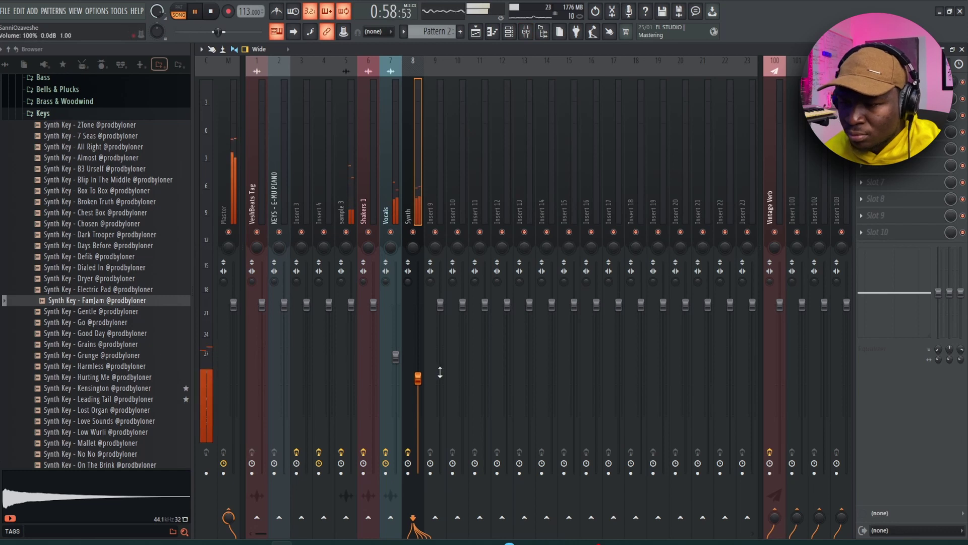
# Transpose all the Addictive Keys chord notes in Pattern 2 down one octave
pyautogui.click(509, 32)
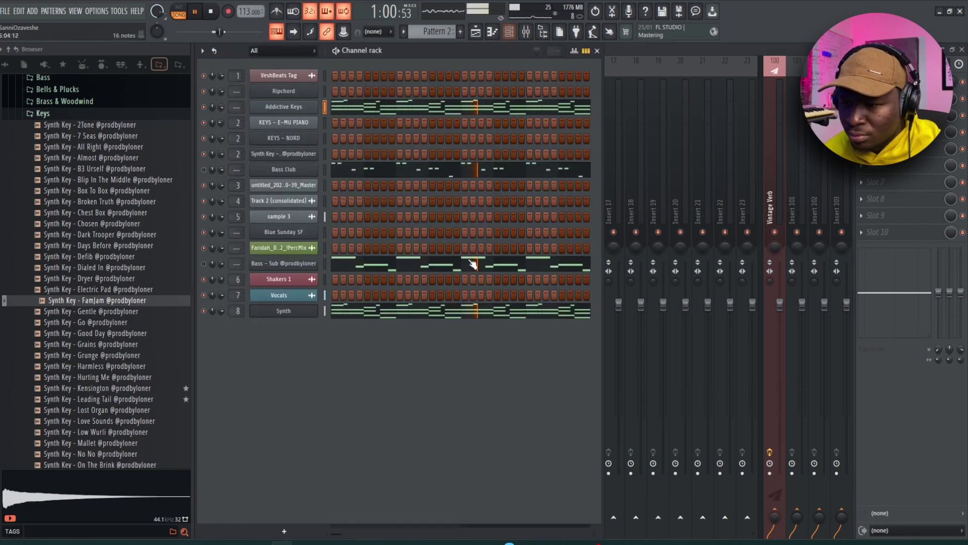
pyautogui.click(284, 107)
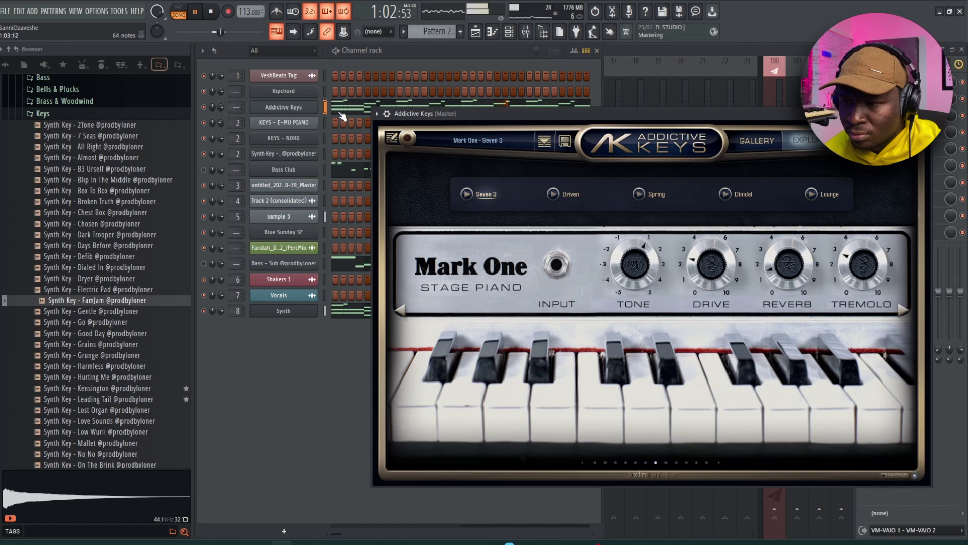
pyautogui.click(342, 115)
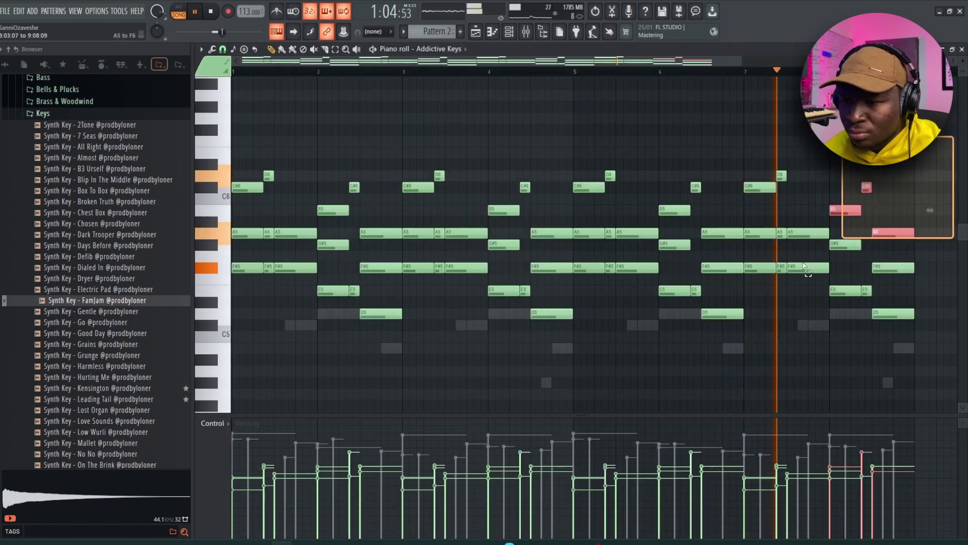
pyautogui.moveTo(802, 263); pyautogui.dragTo(260, 411)
pyautogui.press('Escape')
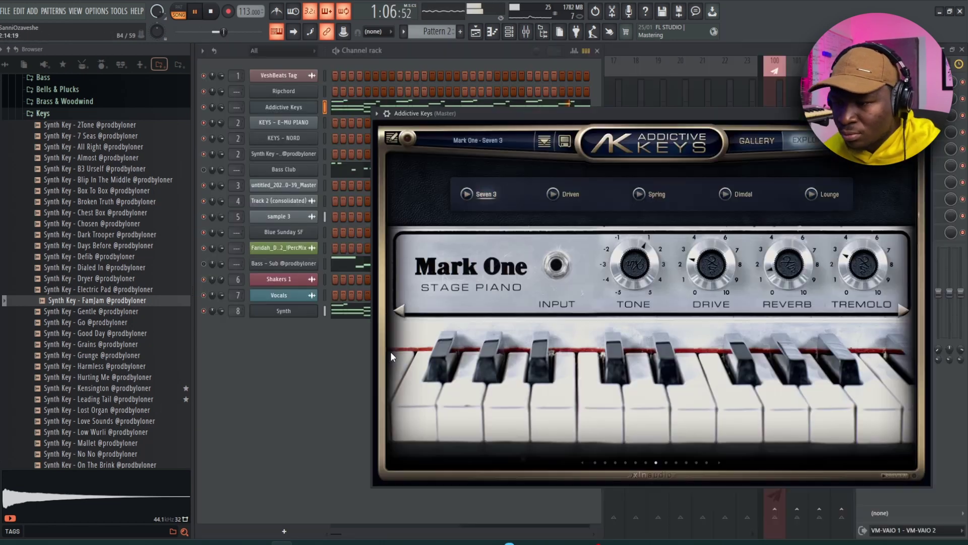
pyautogui.click(349, 108)
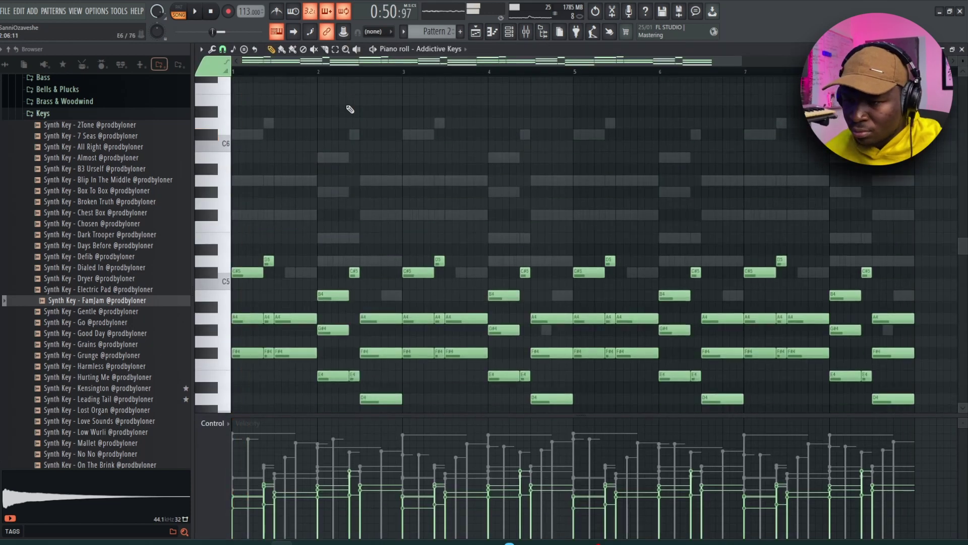
pyautogui.press('Escape')
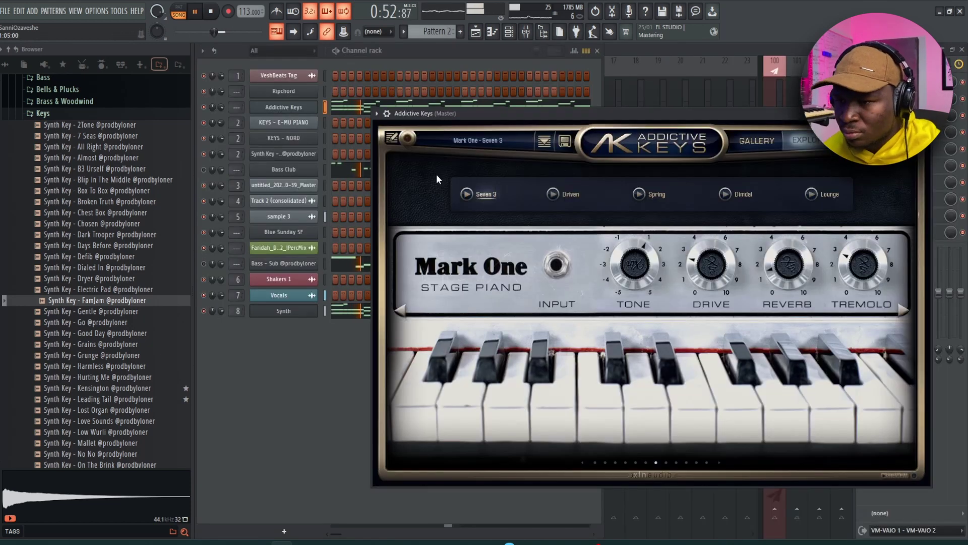
# Lower sample 3's mixer fader to about 71% (-6.9 dB)
pyautogui.click(475, 40)
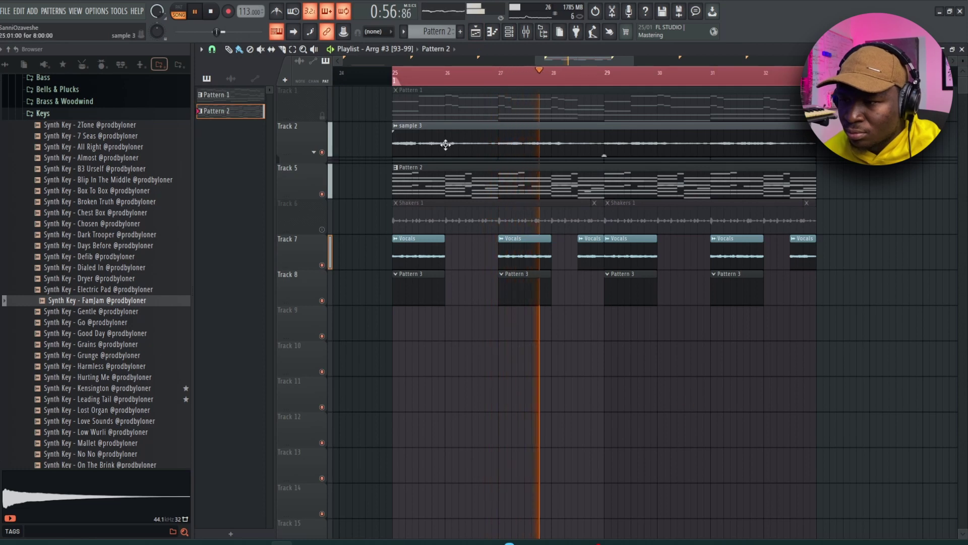
pyautogui.click(525, 32)
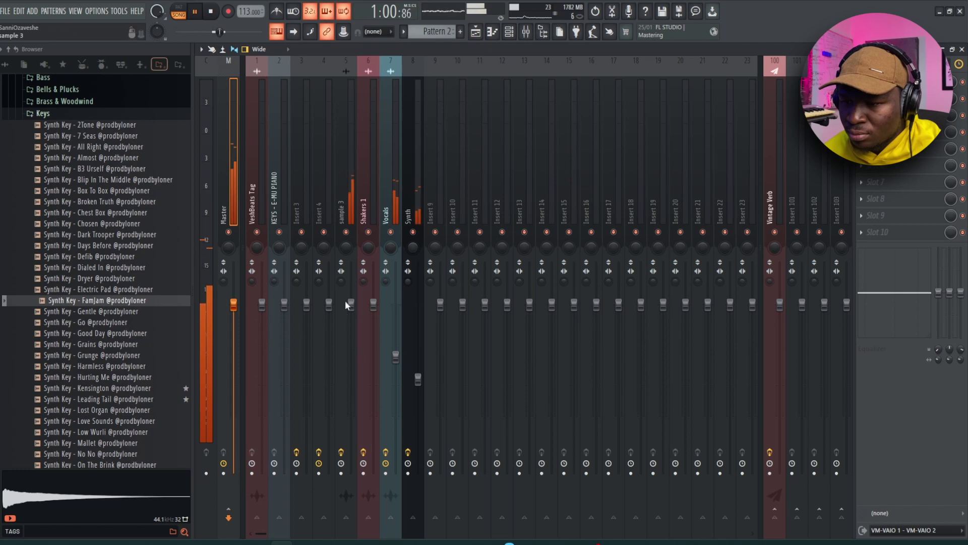
pyautogui.moveTo(354, 322); pyautogui.dragTo(353, 411)
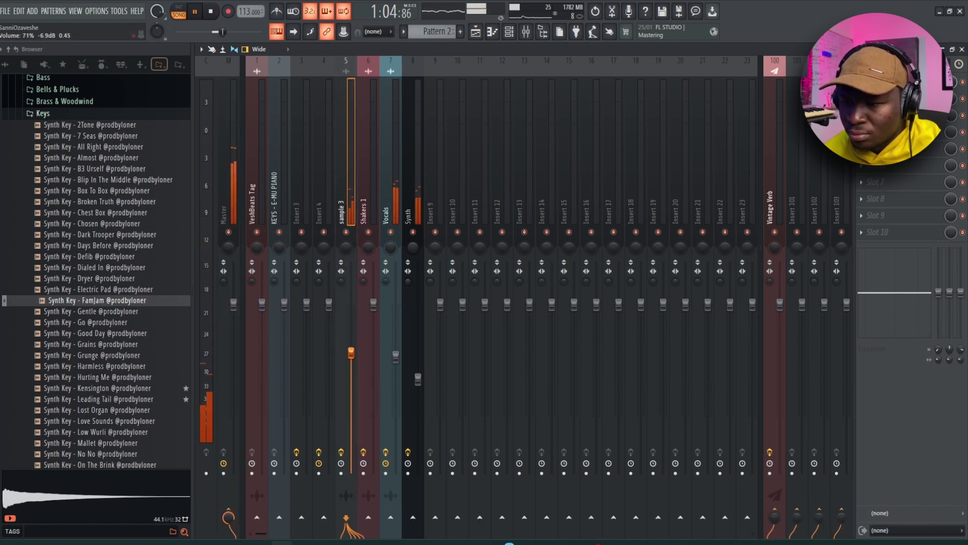
# Record the master output as an audio clip on Track 10 and turn off the clip's Reverse effect
pyautogui.click(224, 472)
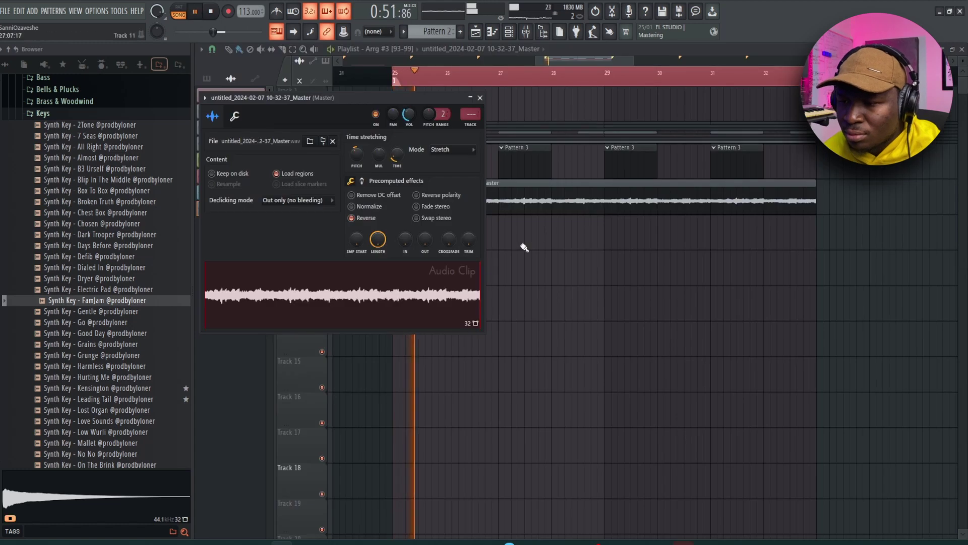
pyautogui.press('Escape')
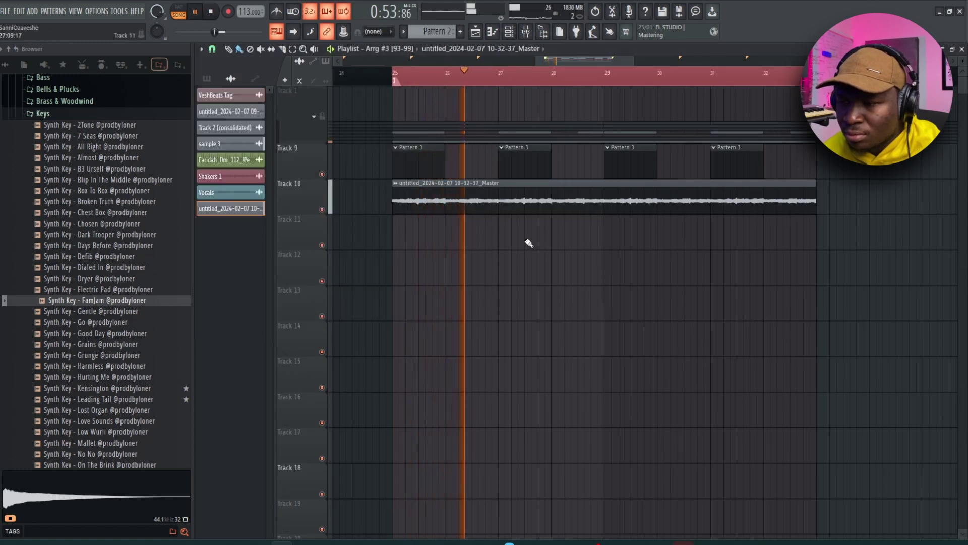
pyautogui.doubleClick(510, 192)
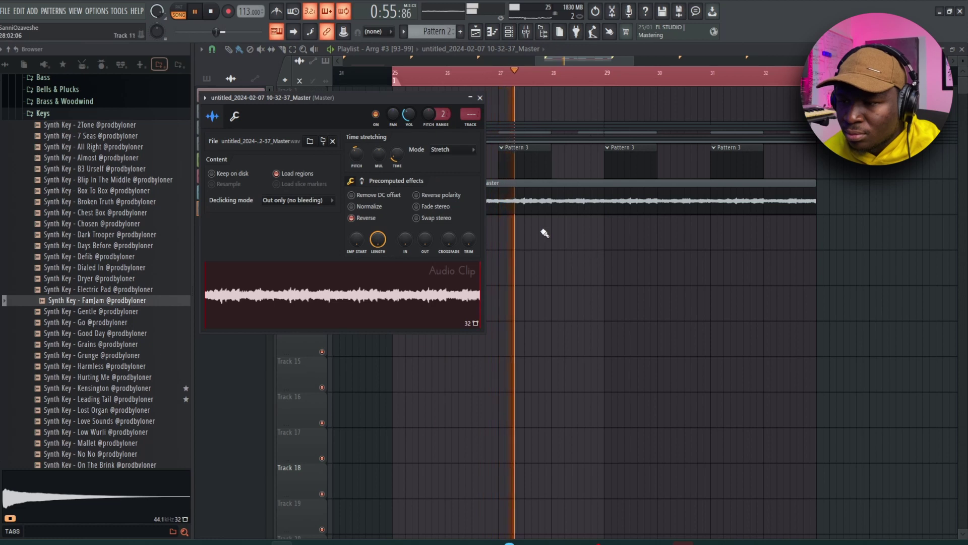
pyautogui.click(370, 218)
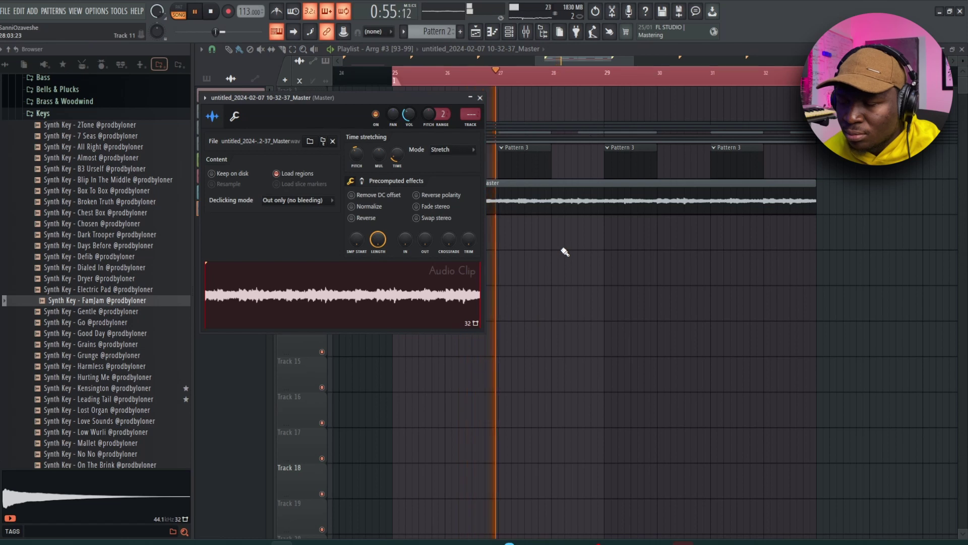
pyautogui.press('Escape')
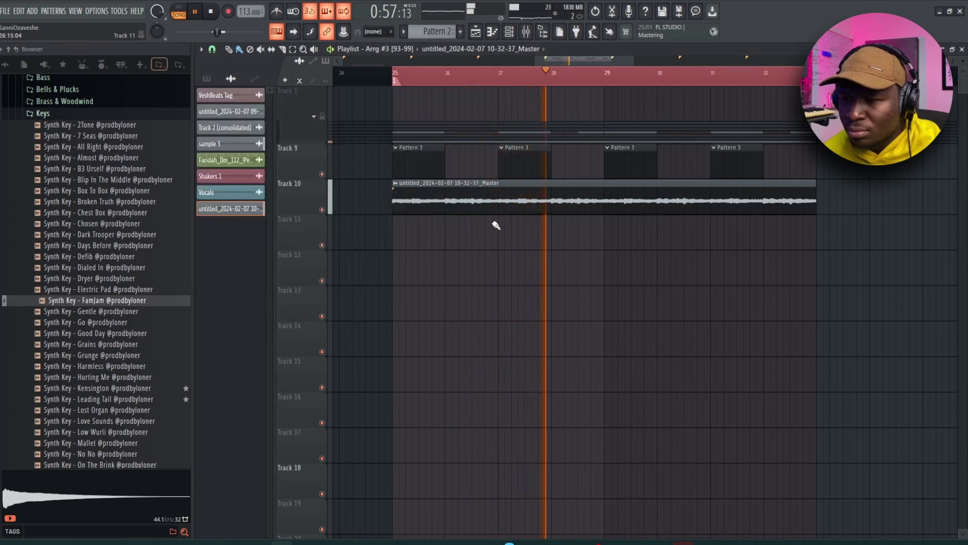
# Add Serato Sample from the plugin library and load the recorded master clip into it, sliced across the pads
pyautogui.click(44, 64)
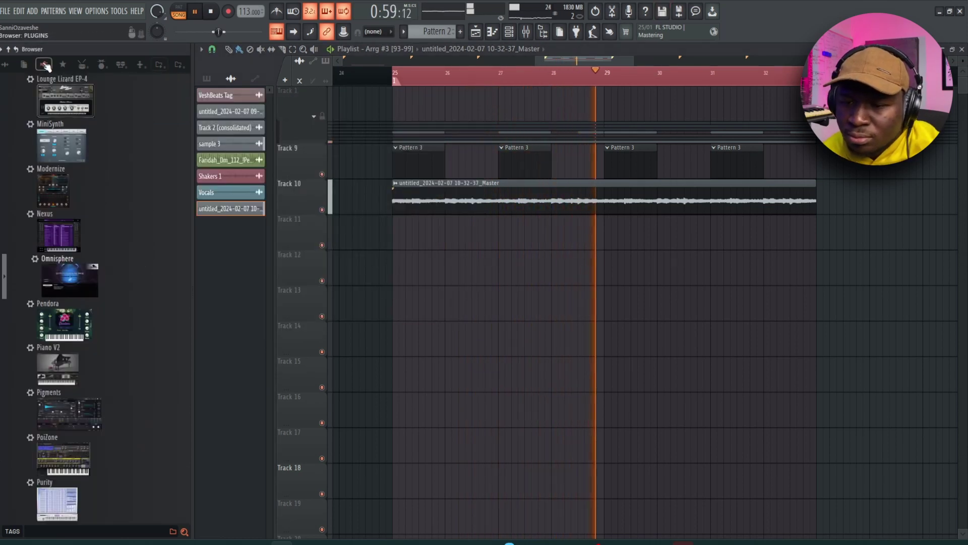
pyautogui.scroll(-10, 96, 378)
pyautogui.scroll(-12, 100, 405)
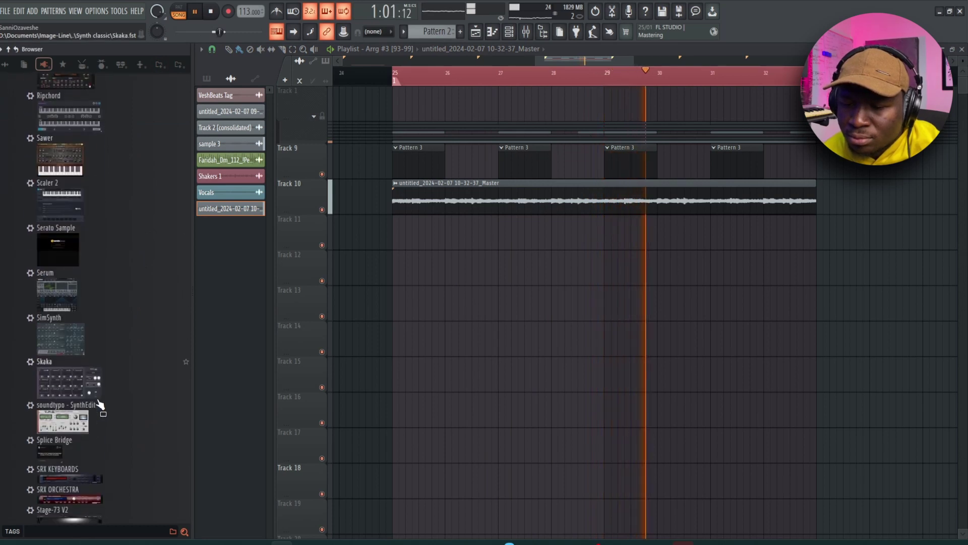
pyautogui.scroll(8, 100, 405)
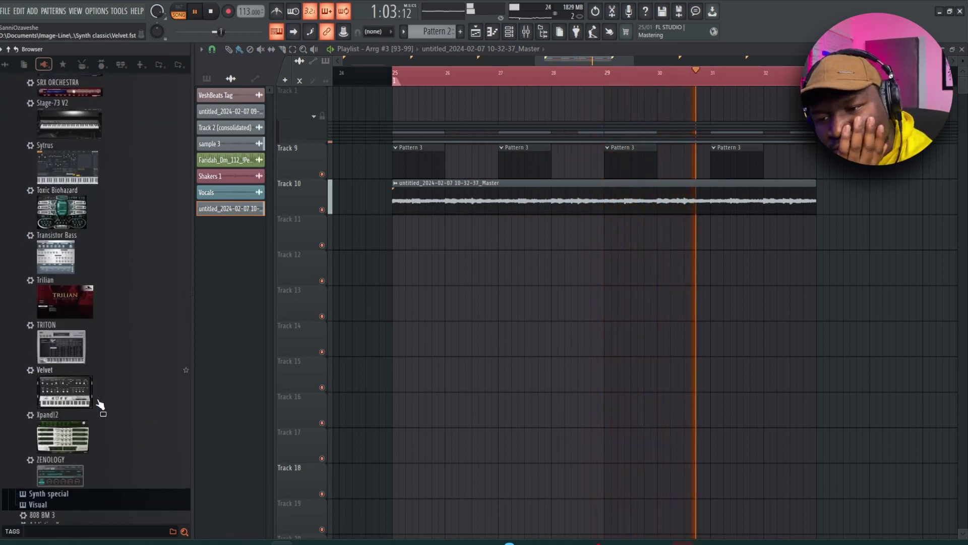
pyautogui.rightClick(58, 201)
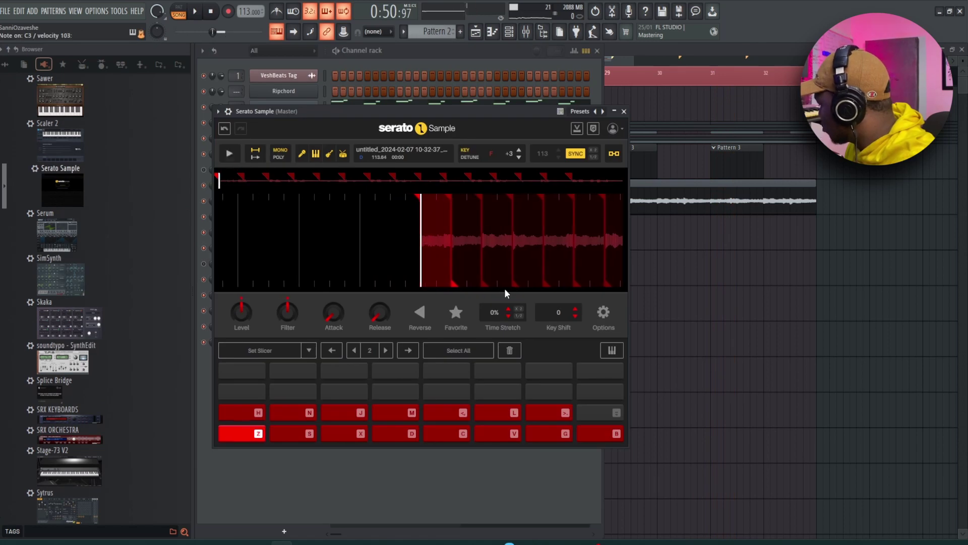
# Audition the Serato Sample slices in different orders to work out a chop sequence
pyautogui.press('x')
pyautogui.press('d')
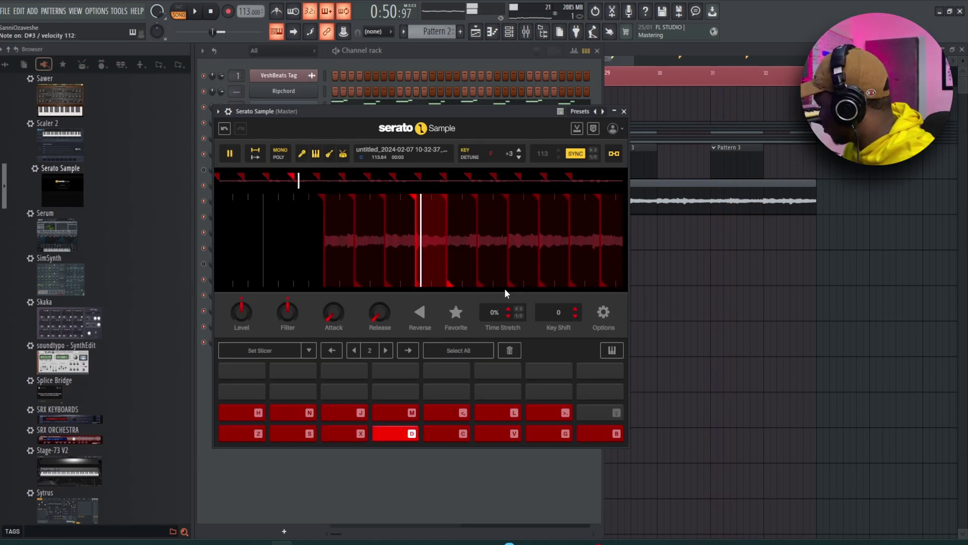
pyautogui.press('d')
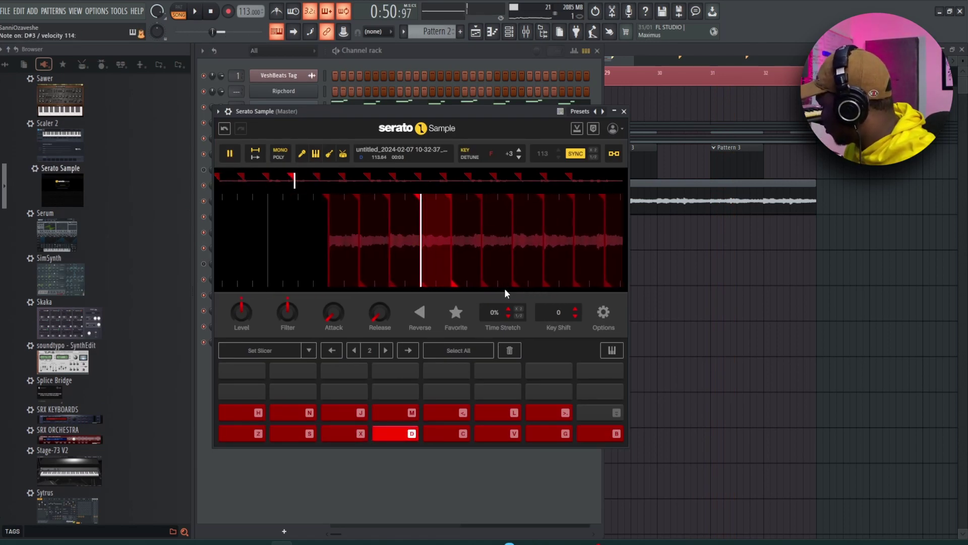
pyautogui.press('z')
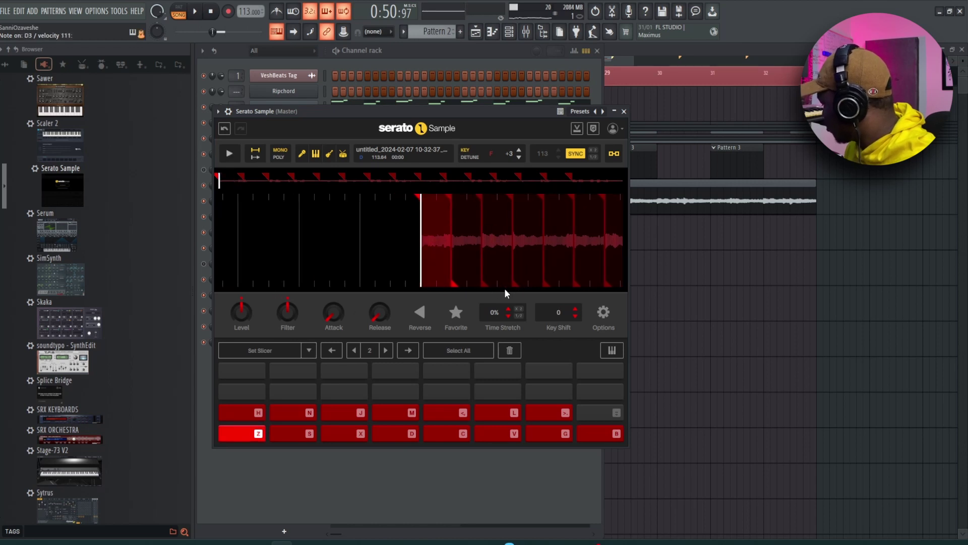
pyautogui.press('x')
pyautogui.press('z')
pyautogui.press('x')
pyautogui.press('d')
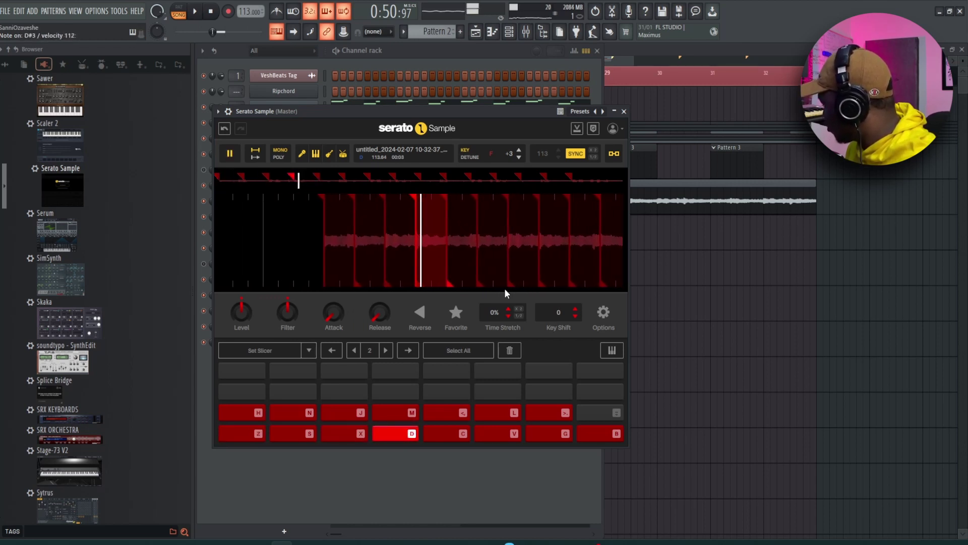
pyautogui.press('v')
pyautogui.press('d')
pyautogui.press('c')
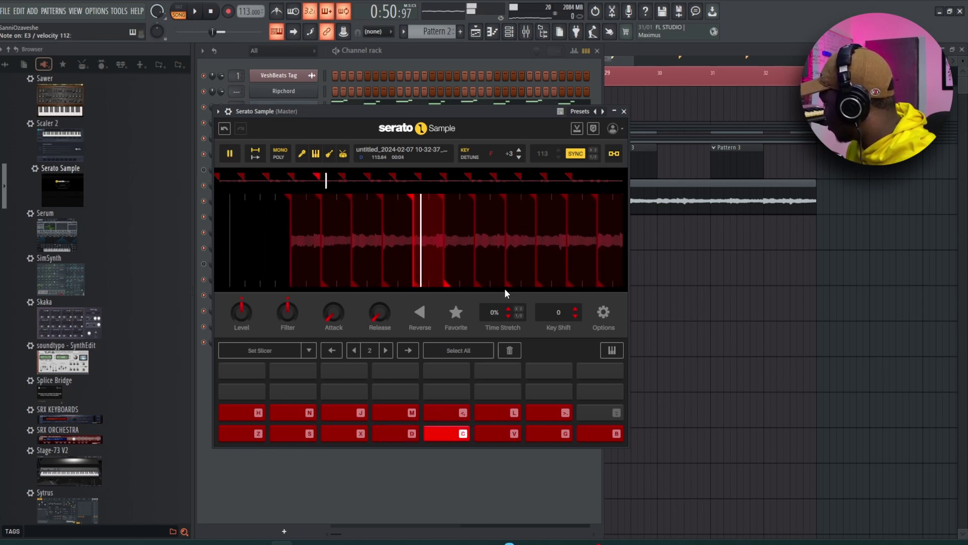
pyautogui.press('d')
pyautogui.press('g')
pyautogui.press('d')
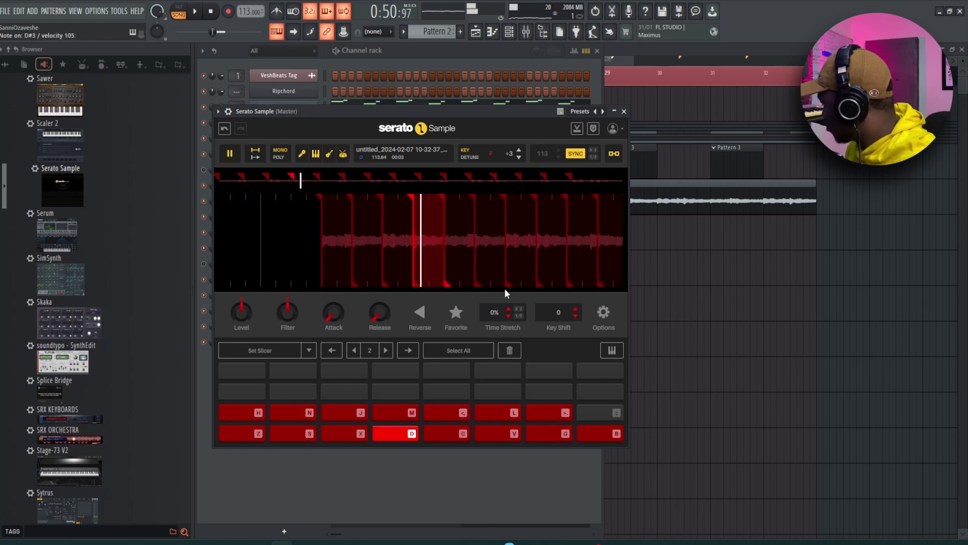
pyautogui.press('g')
pyautogui.press('z')
pyautogui.press('d')
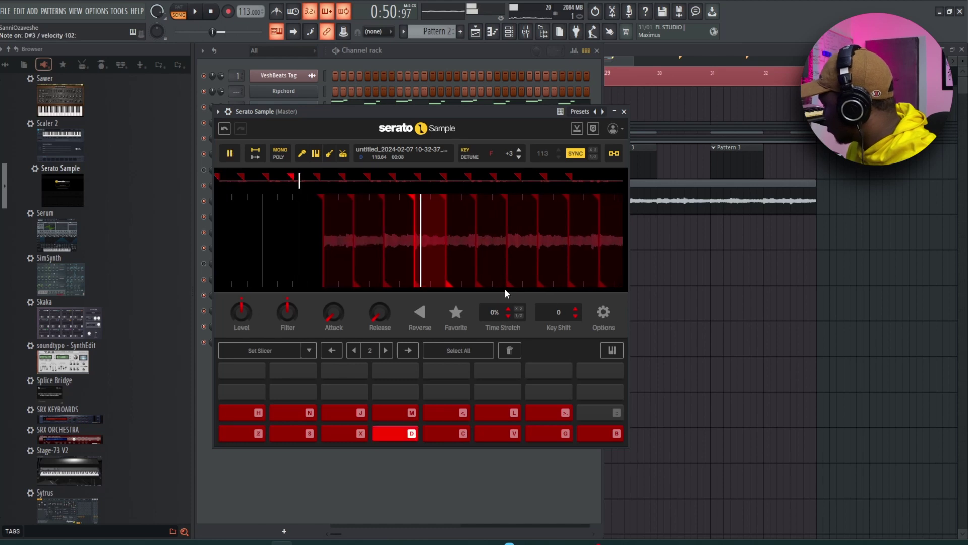
pyautogui.press('x')
pyautogui.press('z')
pyautogui.press('x')
pyautogui.press('d')
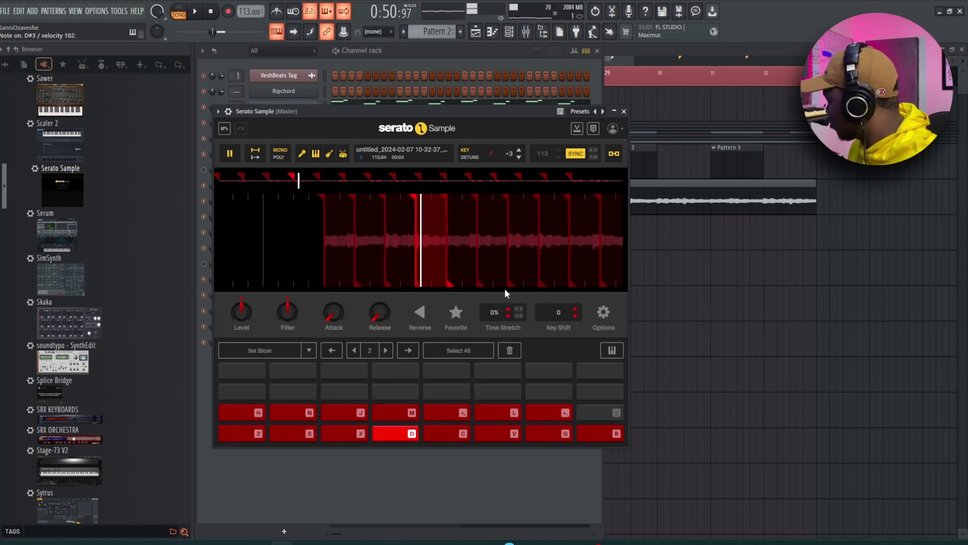
# Record a slice sequence into Pattern 3 at 106 BPM and delete its Track 9 clips at bars 27 and 31
pyautogui.press('g')
pyautogui.press('z')
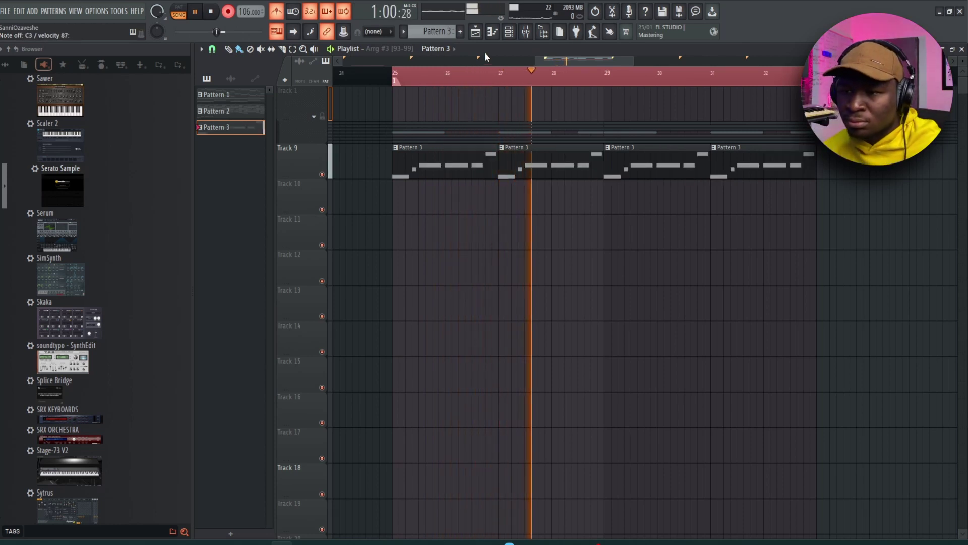
pyautogui.rightClick(520, 161)
pyautogui.rightClick(766, 174)
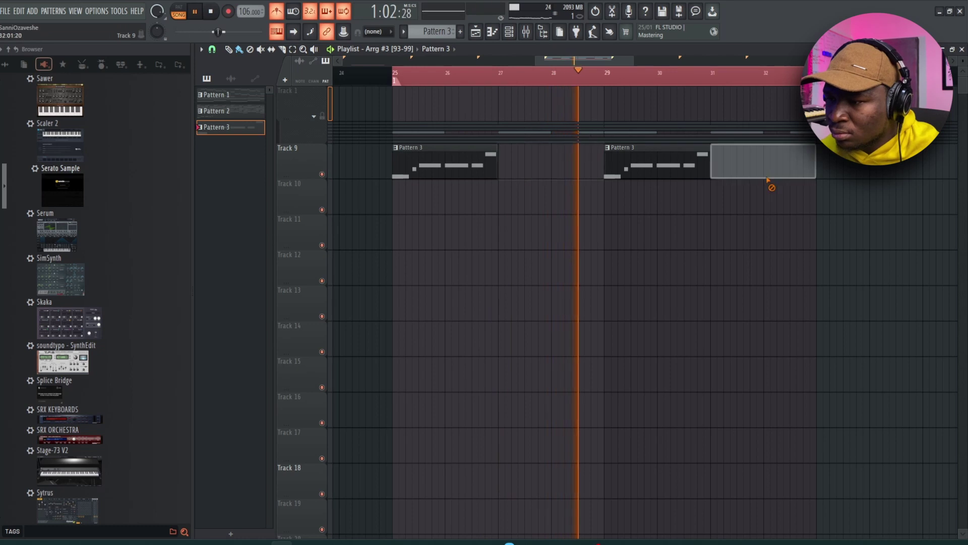
# Open Pattern 3's Serato Sample notes, quantize them and play them back
pyautogui.doubleClick(661, 161)
pyautogui.hotkey('alt', 'q')
pyautogui.press('Return')
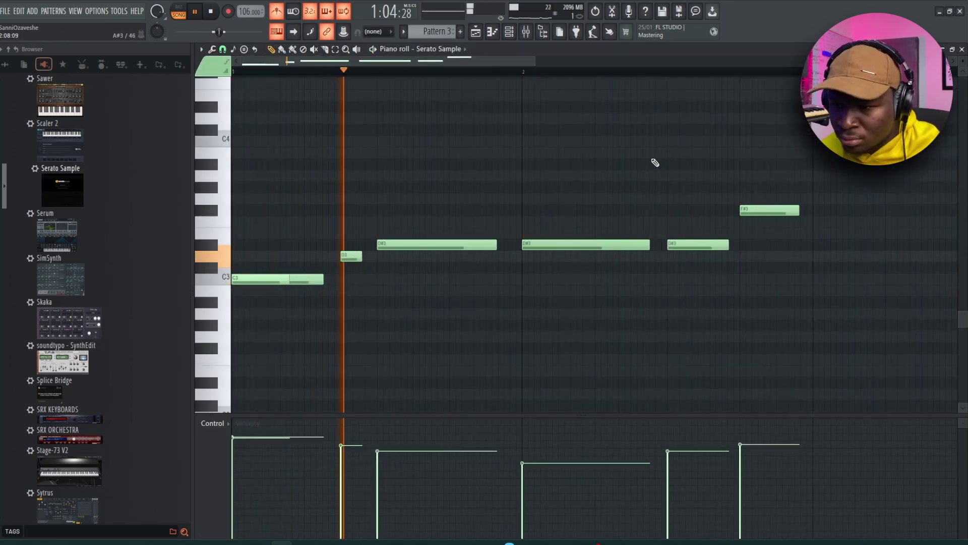
pyautogui.press('space')
pyautogui.press('space')
pyautogui.press('space')
# Delete the overlapping C3 note and extend the remaining notes so each one reaches the next
pyautogui.rightClick(275, 279)
pyautogui.press('space')
pyautogui.hotkey('ctrl', 'l')
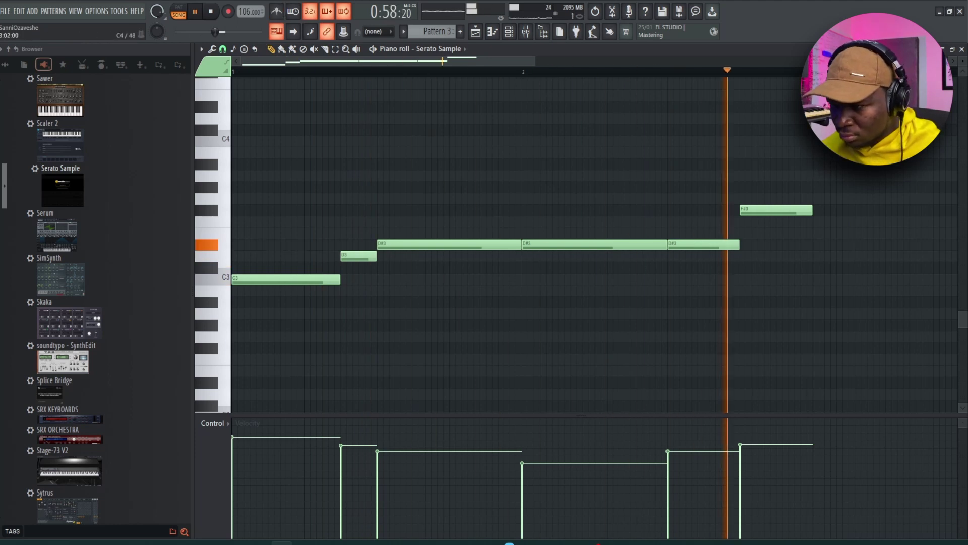
# Duplicate the slice sequence so Pattern 3 spans four bars, and return to the playlist
pyautogui.hotkey('ctrl', 'b')
pyautogui.keyDown('ctrl'); pyautogui.rightClick(781, 163); pyautogui.keyUp('ctrl')
pyautogui.hotkey('ctrl', 'd')
pyautogui.press('F5')
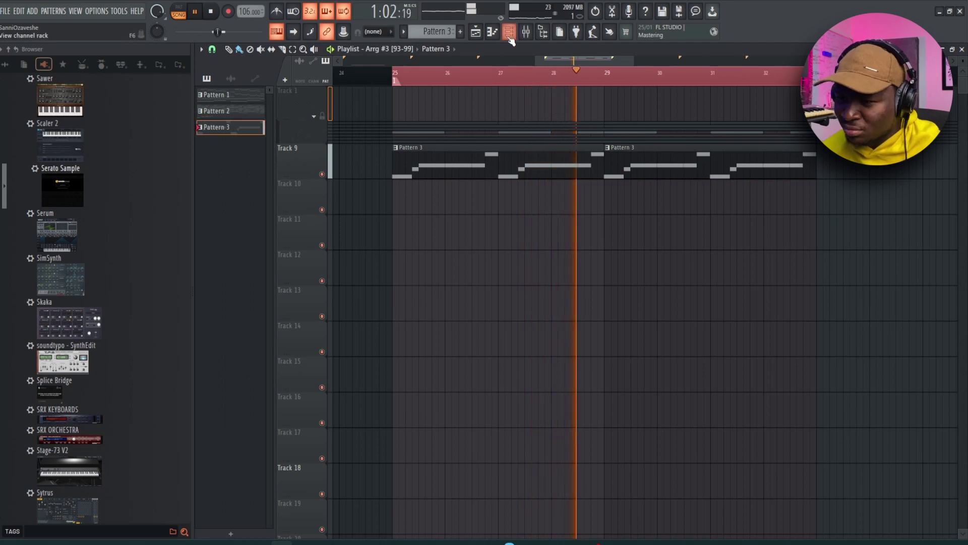
pyautogui.press('F6')
pyautogui.press('F6')
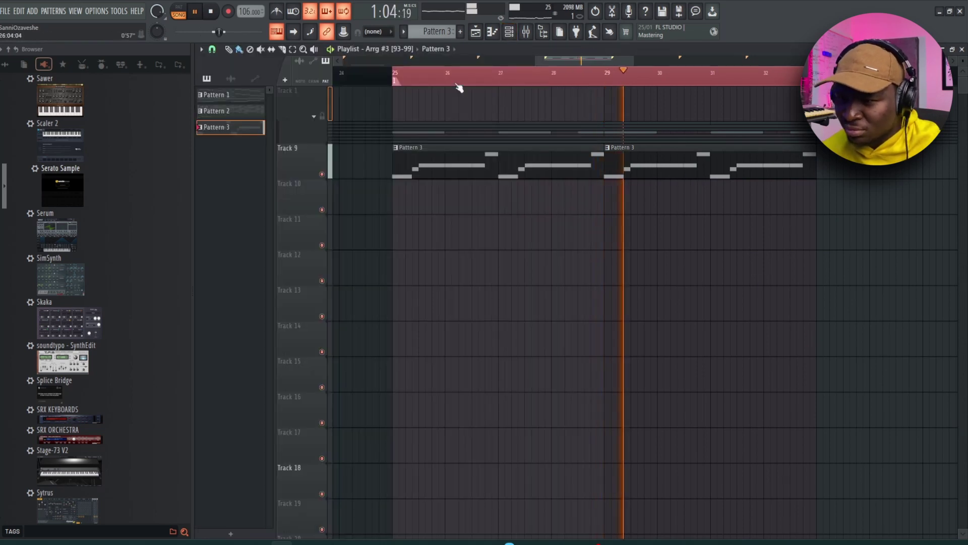
# Render Pattern 3 as an audio clip and replace its Track 9 pattern clips at bars 25 and 29 with the rendered audio
pyautogui.click(404, 32)
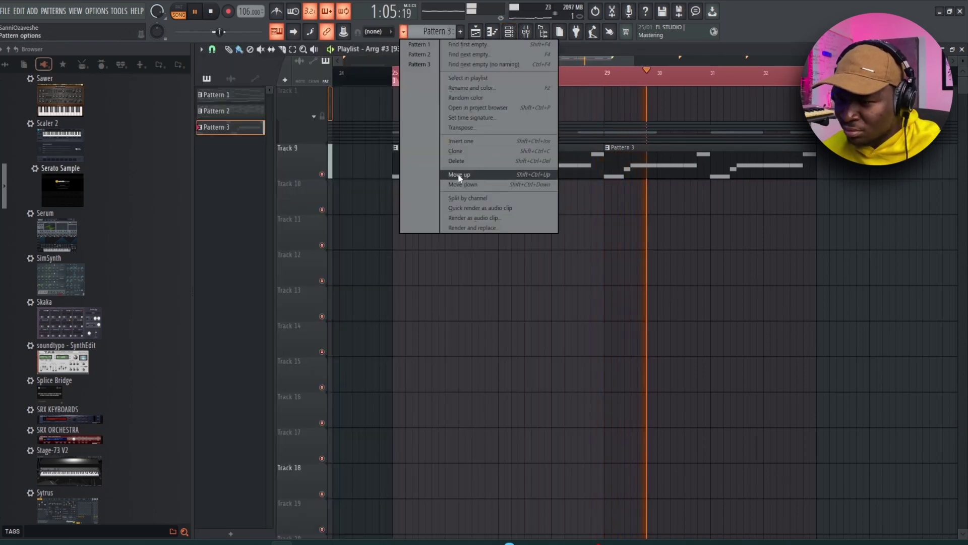
pyautogui.click(487, 207)
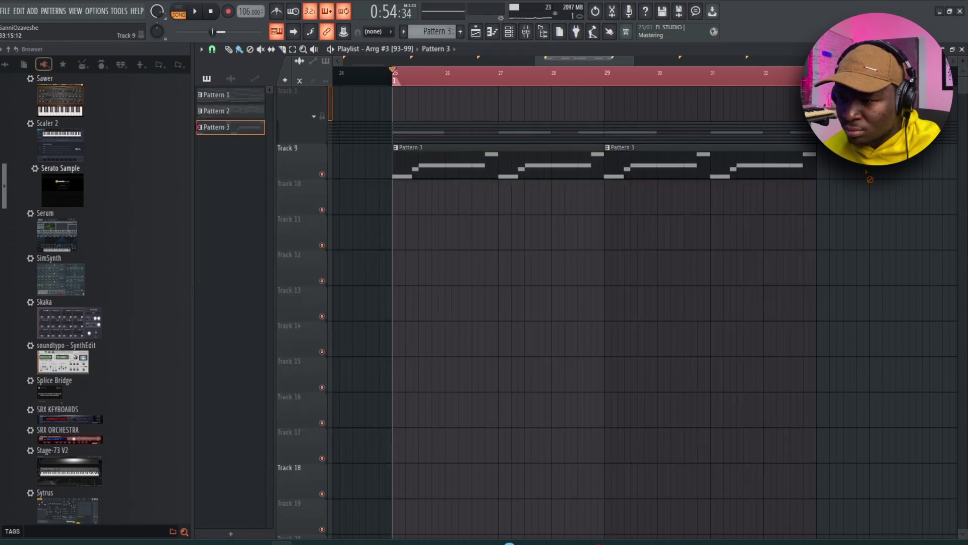
pyautogui.rightClick(757, 163)
pyautogui.rightClick(570, 165)
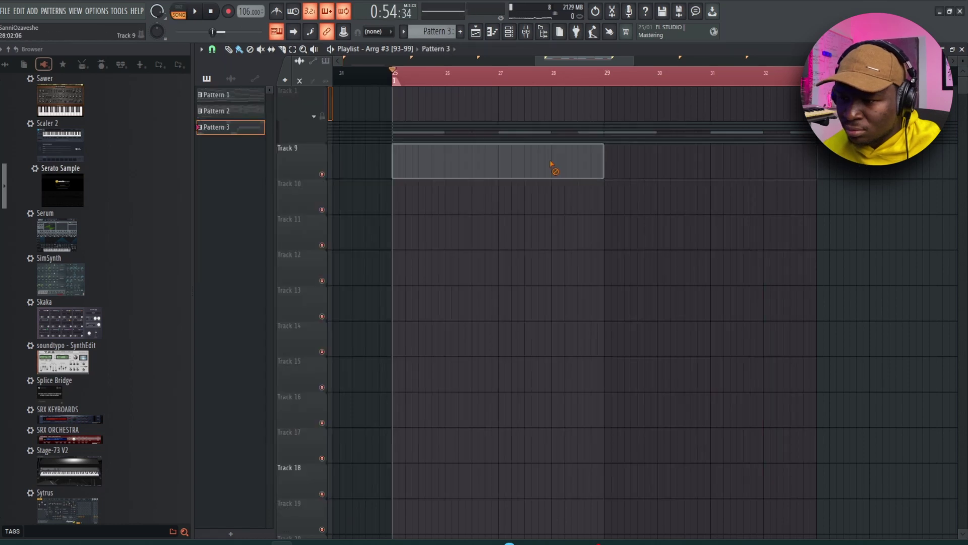
pyautogui.moveTo(395, 160); pyautogui.dragTo(626, 169)
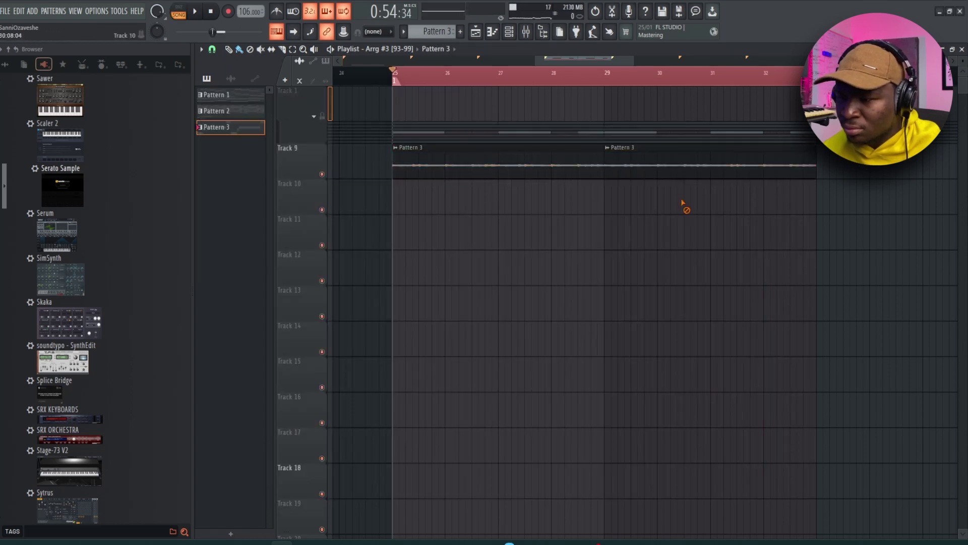
pyautogui.press('space')
# Insert Baby Audio MagicDice on the Sample(New) mixer track during playback and move it to the second effect slot
pyautogui.doubleClick(651, 161)
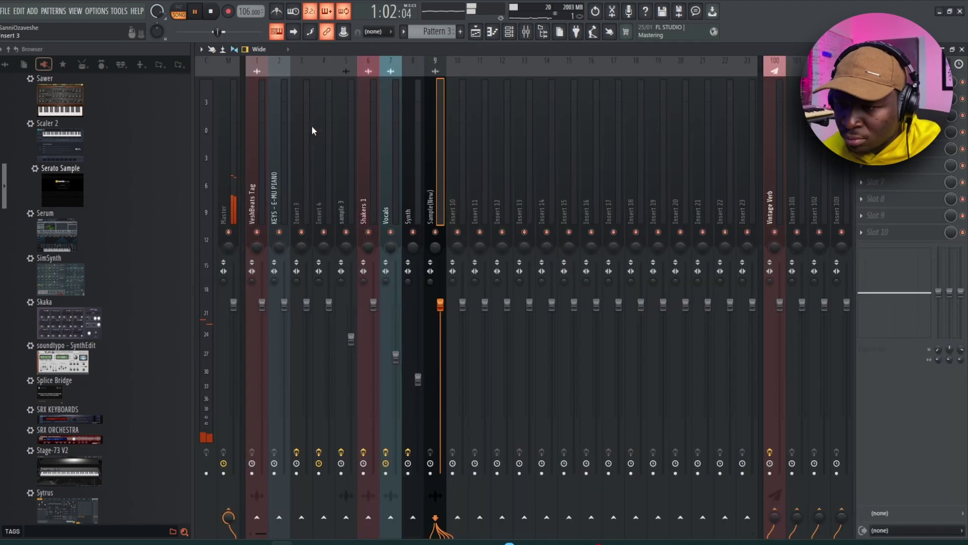
pyautogui.press('F9')
pyautogui.click(861, 82)
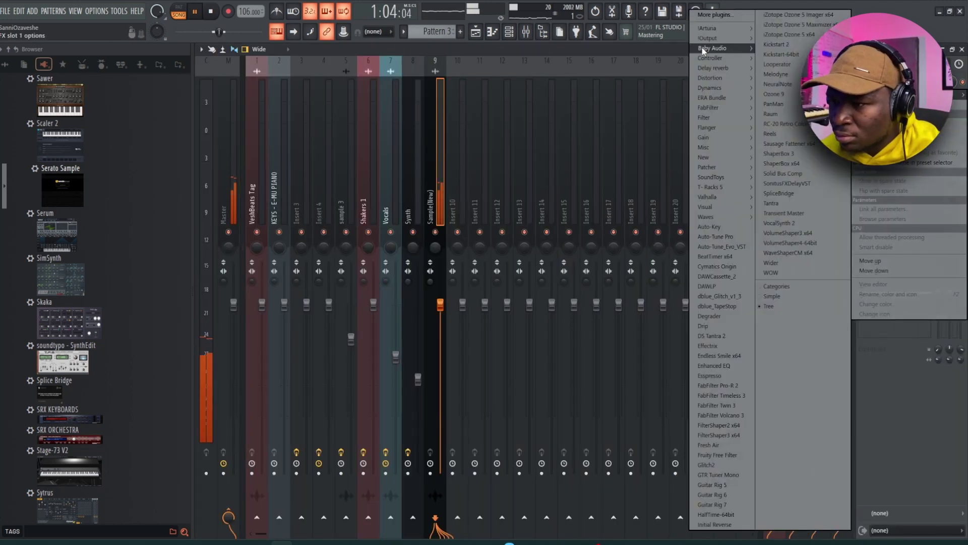
pyautogui.moveTo(704, 50)
pyautogui.click(668, 90)
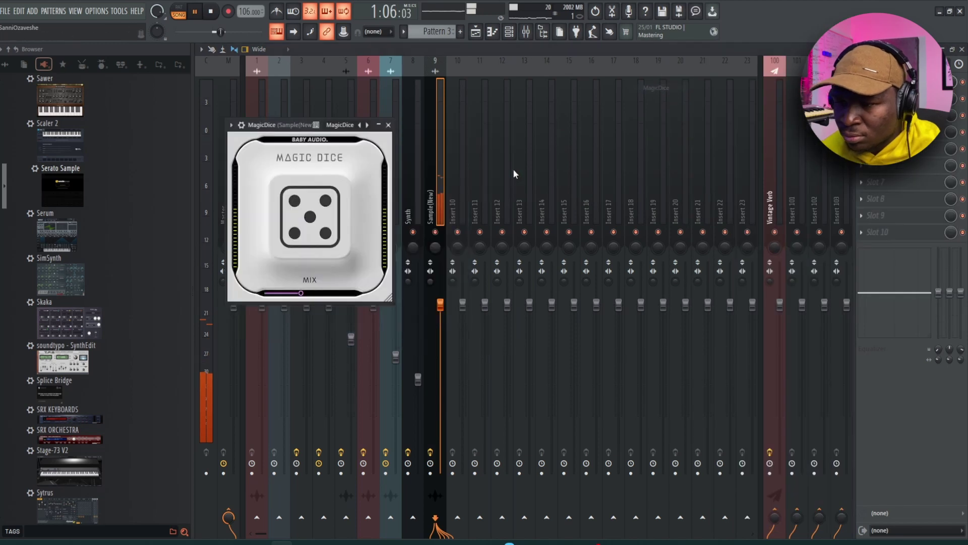
pyautogui.moveTo(951, 82); pyautogui.dragTo(951, 100)
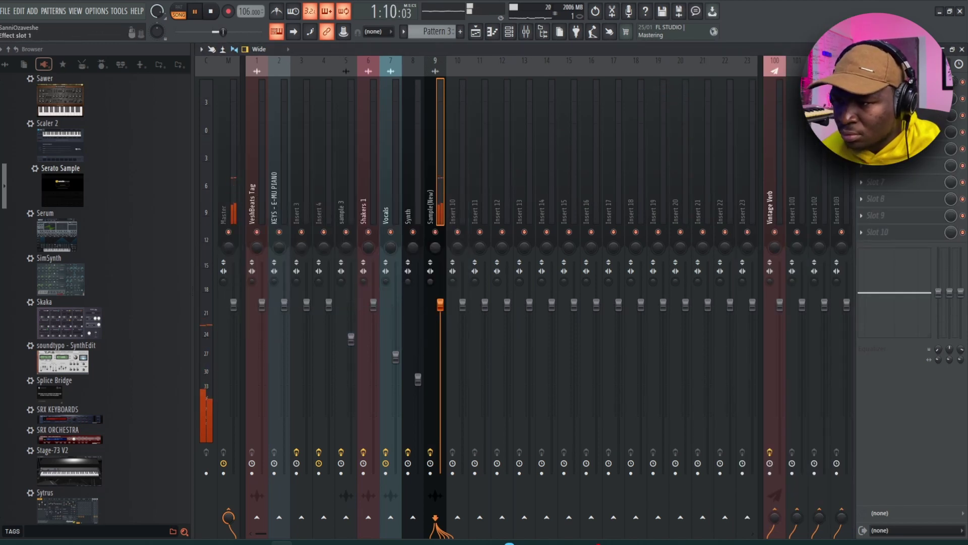
# Insert Arturia's Chorus JUN-6 in the first effect slot of the Sample(New) mixer track
pyautogui.click(861, 83)
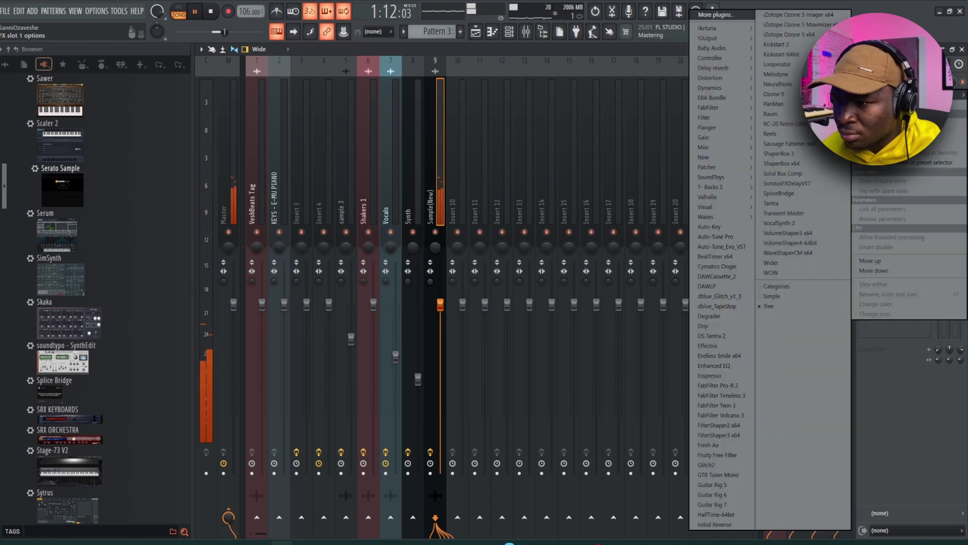
pyautogui.moveTo(719, 28)
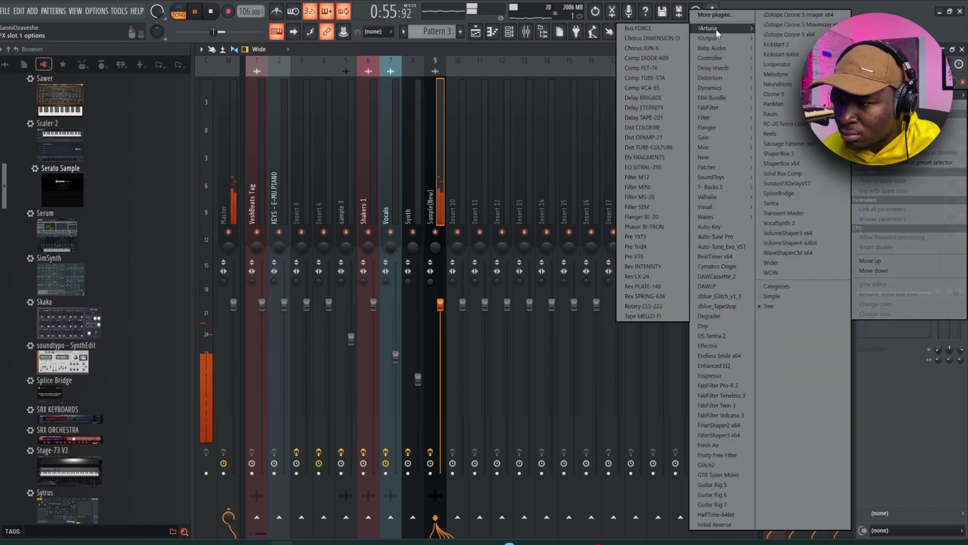
pyautogui.click(662, 48)
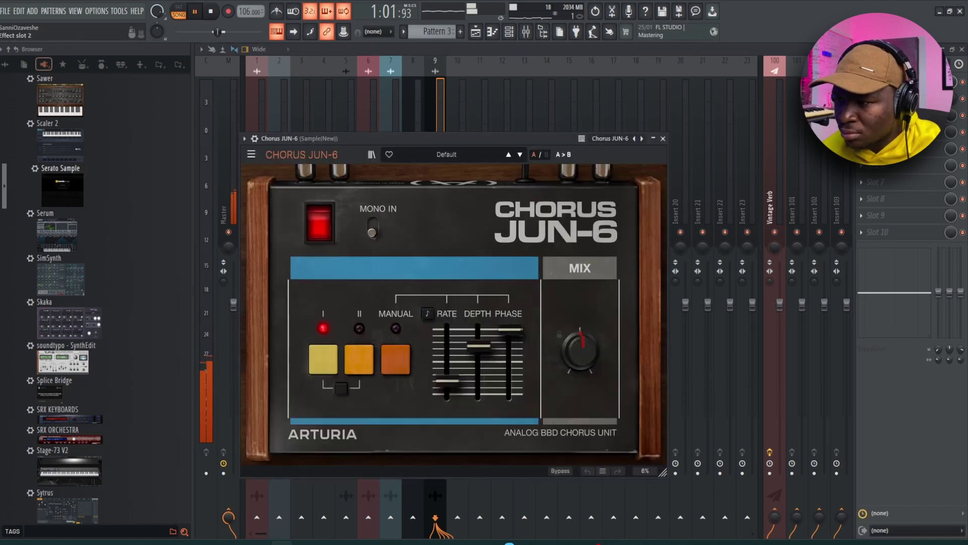
# Reopen MagicDice and roll its dice repeatedly to audition random effect variations on the playing sample
pyautogui.click(890, 99)
pyautogui.click(890, 99)
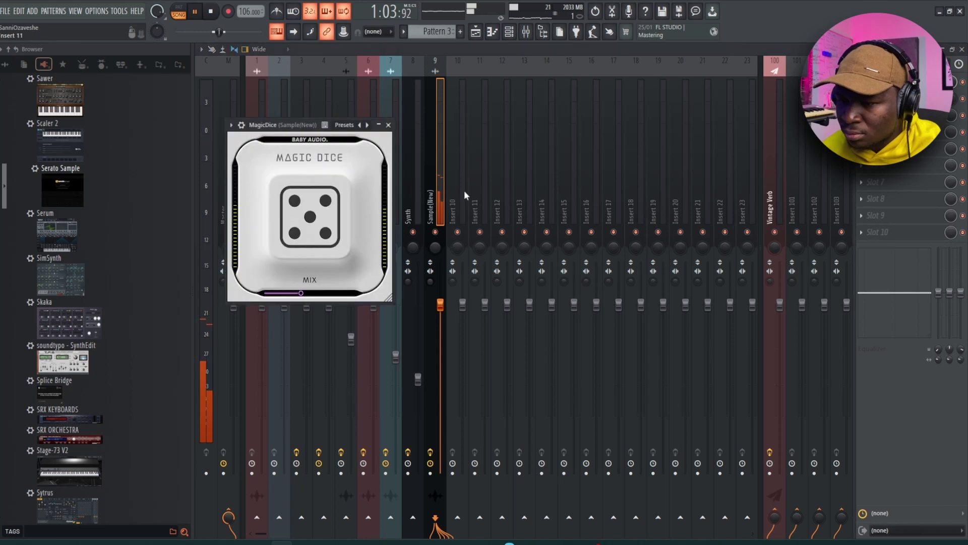
pyautogui.click(309, 217)
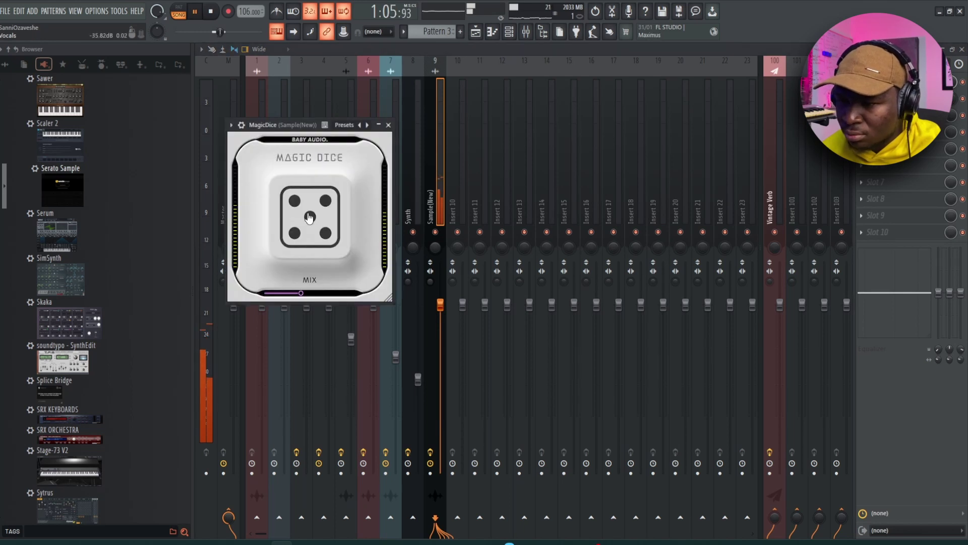
pyautogui.click(309, 217)
pyautogui.click(309, 217)
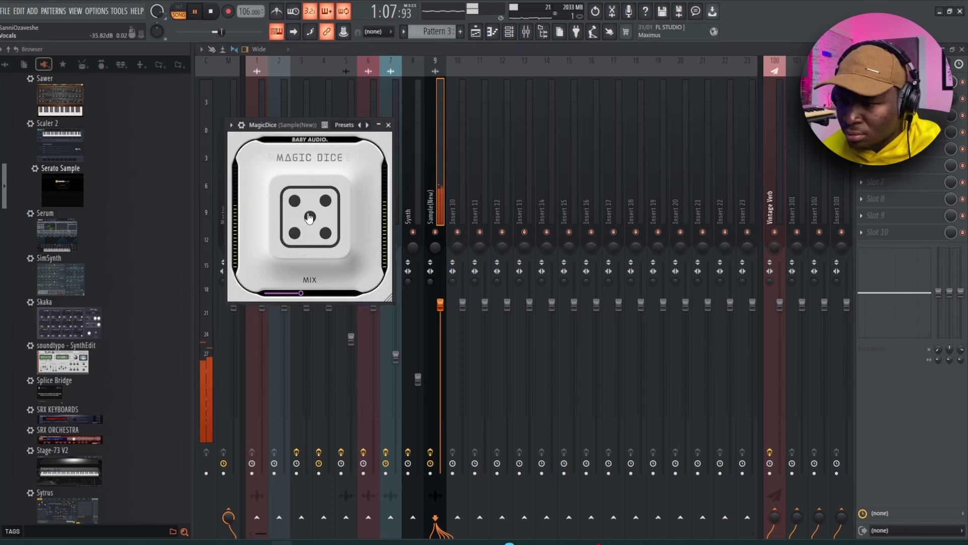
pyautogui.click(309, 217)
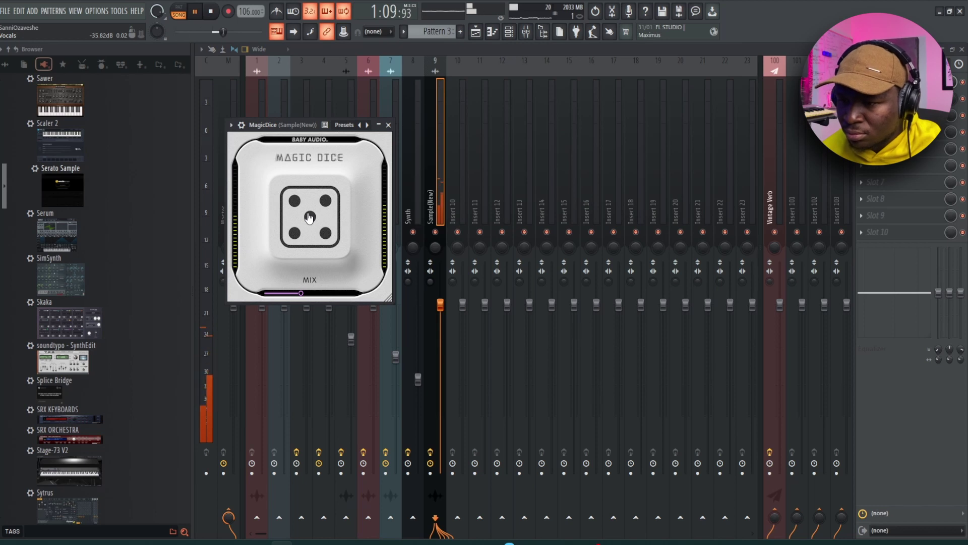
pyautogui.click(310, 217)
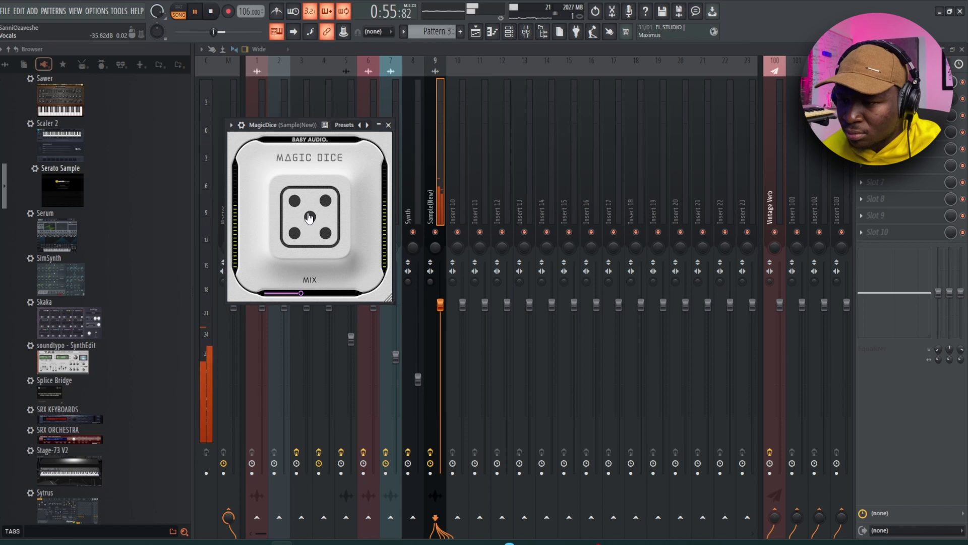
pyautogui.click(310, 217)
pyautogui.click(310, 217)
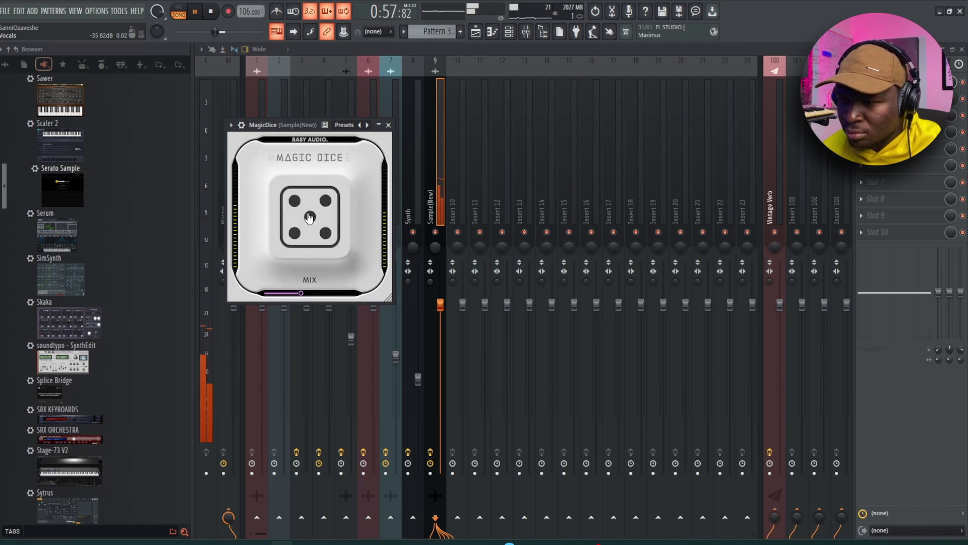
pyautogui.click(309, 217)
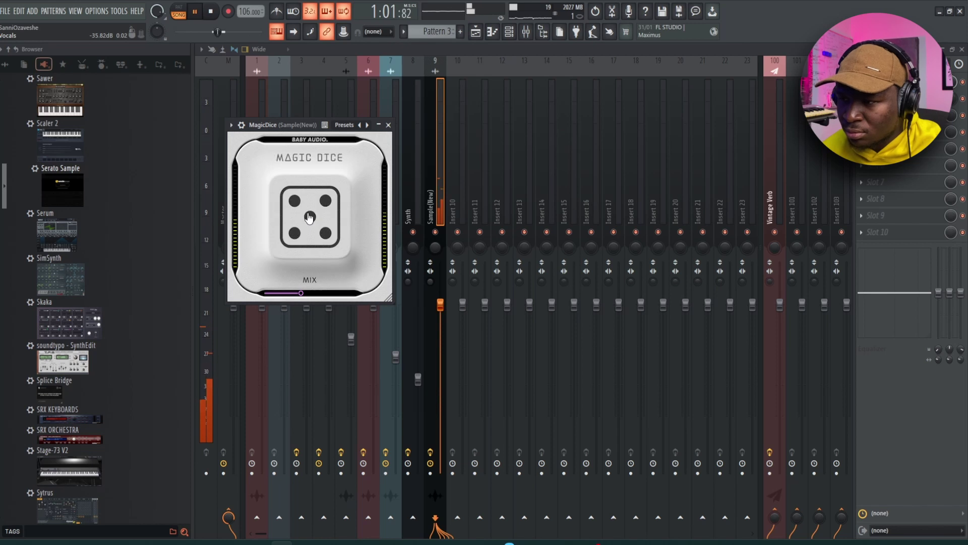
pyautogui.click(309, 217)
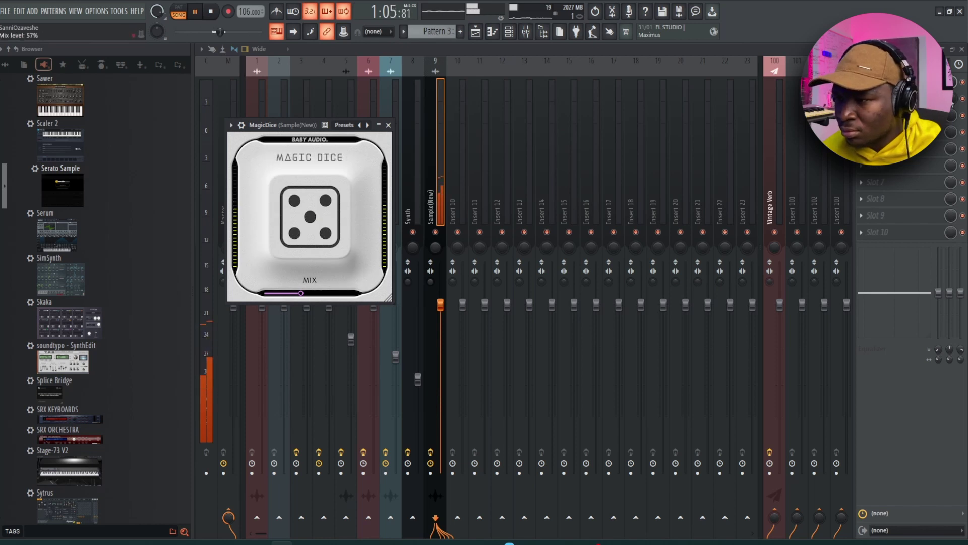
# Close MagicDice, set its slot's mix level to 72% and restart playback from bar 25
pyautogui.click(912, 98)
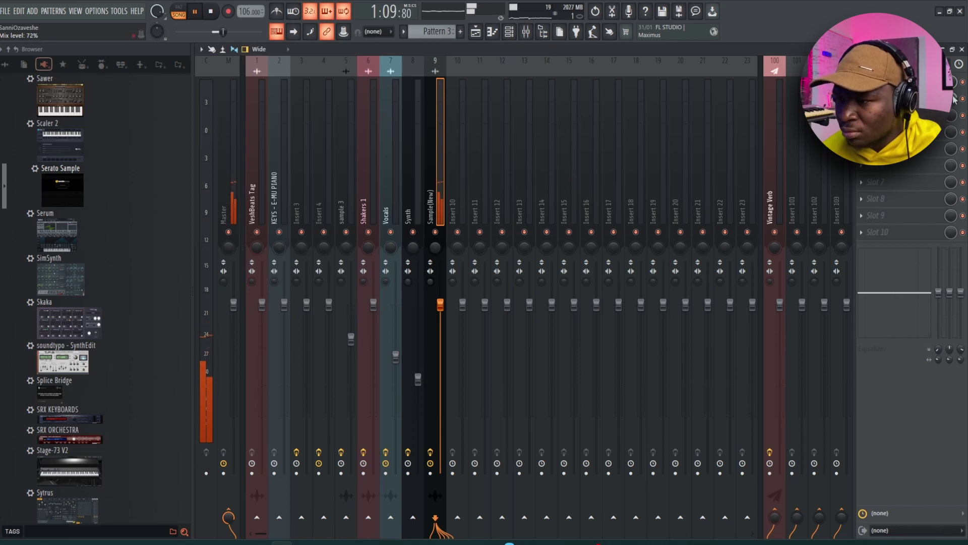
pyautogui.press('space')
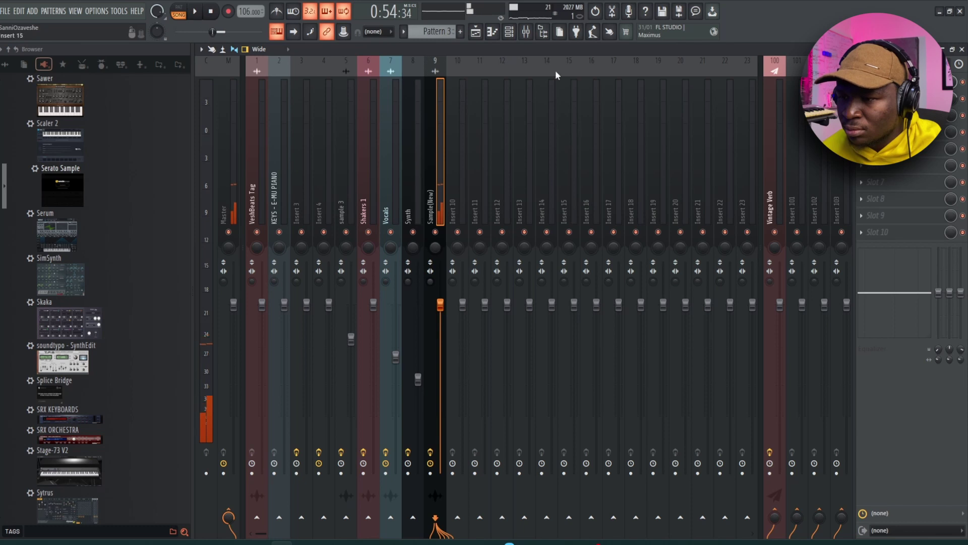
pyautogui.press('space')
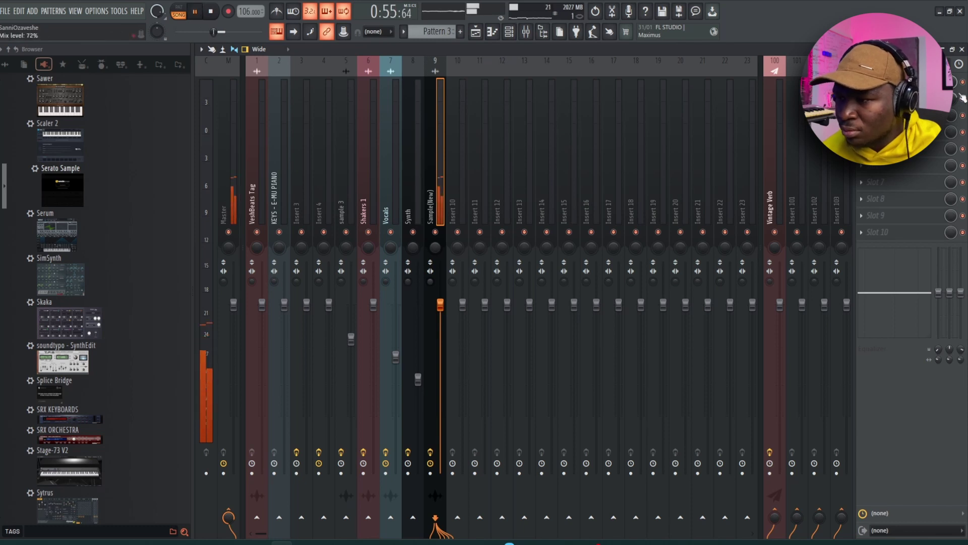
# Leave the mixer, check the channel rack and listen to the processed sample loop in the playlist
pyautogui.click(962, 49)
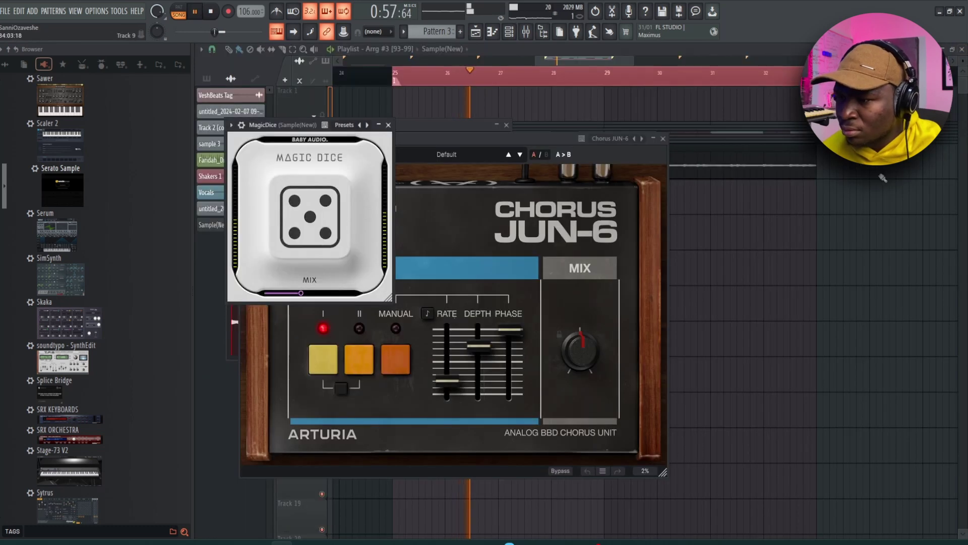
pyautogui.click(525, 139)
pyautogui.click(509, 31)
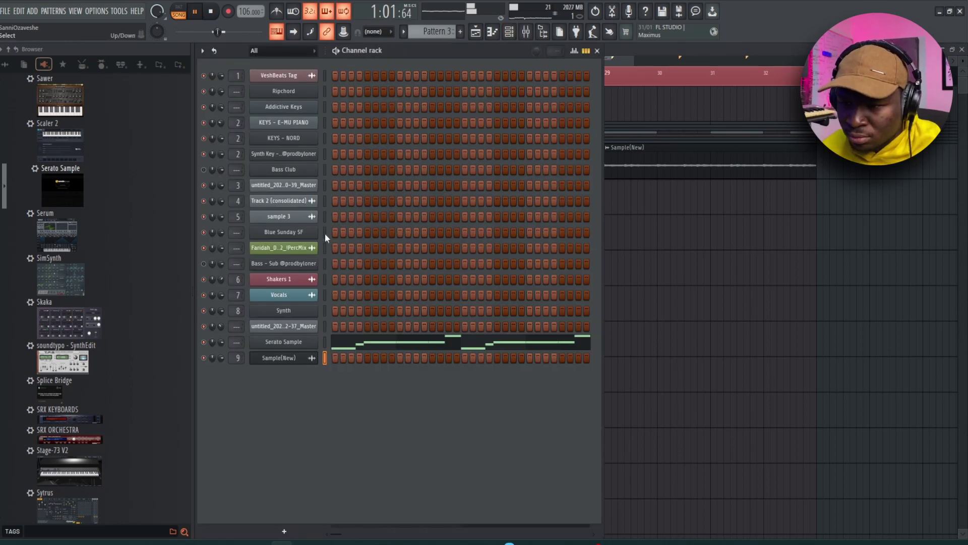
pyautogui.click(706, 281)
pyautogui.press('space')
pyautogui.press('space')
pyautogui.press('space')
pyautogui.press('space')
# Record a four-bar chord progression with Addictive Keys into Pattern 4
pyautogui.click(512, 33)
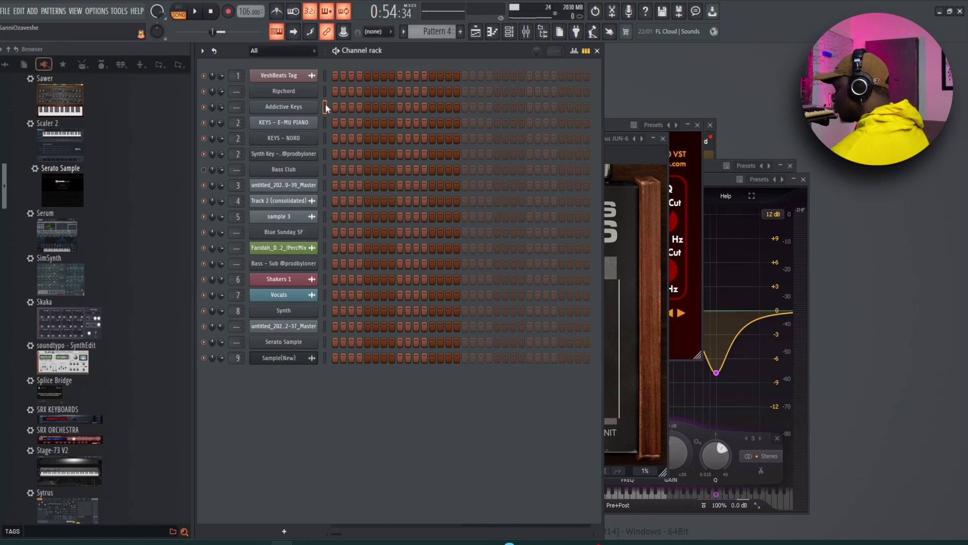
pyautogui.press('r')
pyautogui.press('space')
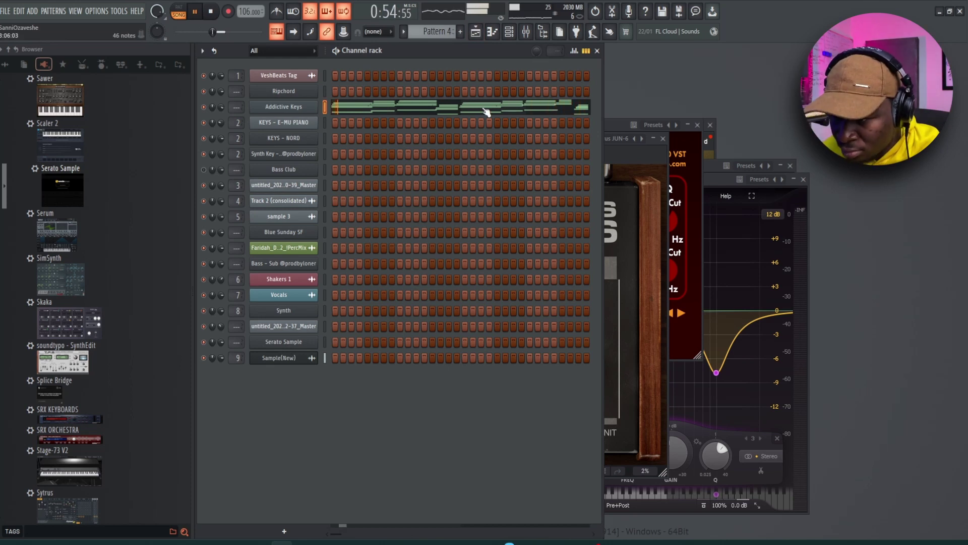
# Open the recorded Addictive Keys notes and shift the last chord before bar 5 slightly earlier
pyautogui.click(484, 108)
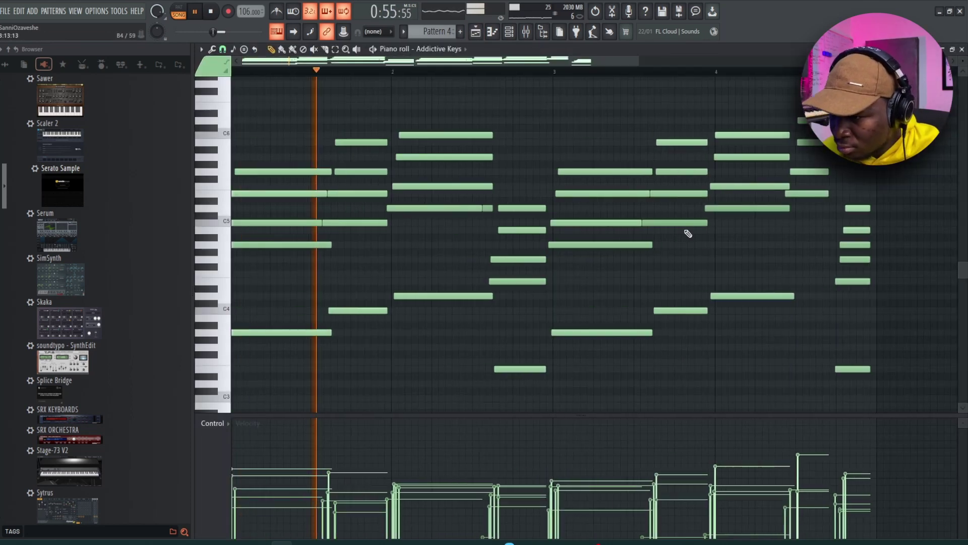
pyautogui.moveTo(766, 280); pyautogui.dragTo(580, 287)
pyautogui.scroll(6, 581, 285)
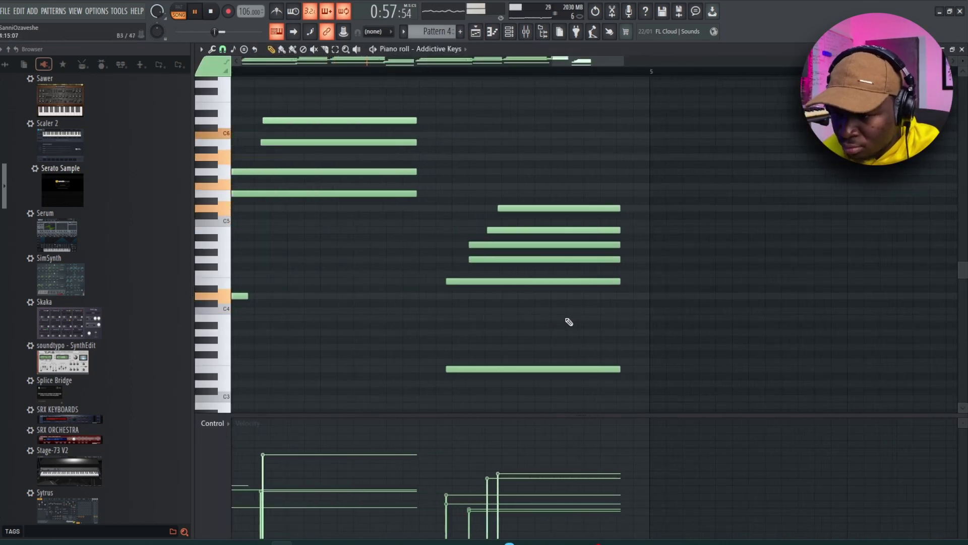
pyautogui.keyDown('ctrl'); pyautogui.moveTo(537, 382); pyautogui.dragTo(634, 194); pyautogui.keyUp('ctrl')
pyautogui.moveTo(460, 368); pyautogui.dragTo(446, 368)
# Shift the second-to-last Addictive Keys chord slightly later, check the other chords and return to the playlist
pyautogui.moveTo(500, 327); pyautogui.dragTo(722, 351)
pyautogui.keyDown('ctrl'); pyautogui.moveTo(440, 249); pyautogui.dragTo(501, 143); pyautogui.keyUp('ctrl')
pyautogui.moveTo(447, 217); pyautogui.dragTo(454, 217)
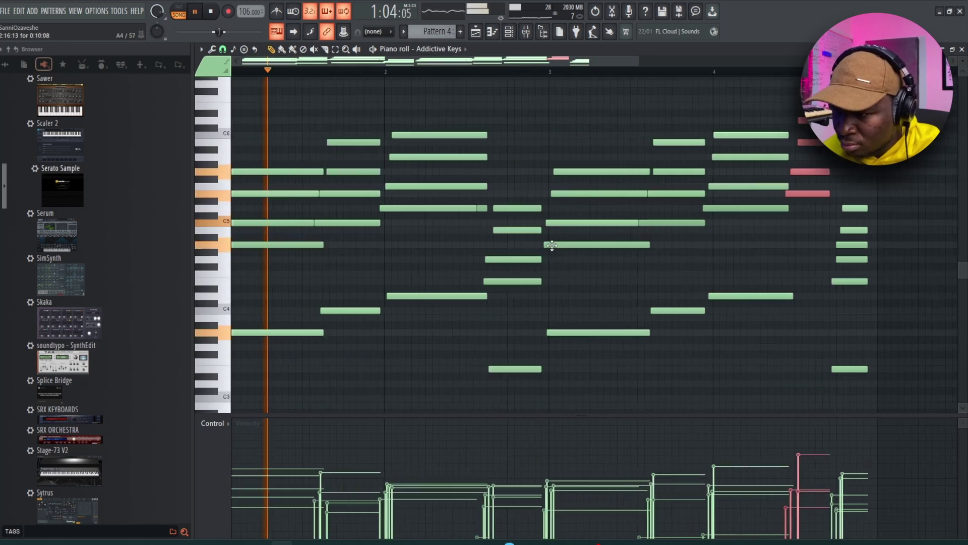
pyautogui.scroll(5, 880, 294)
pyautogui.moveTo(870, 247); pyautogui.dragTo(705, 396)
pyautogui.scroll(3, 715, 394)
pyautogui.press('F7')
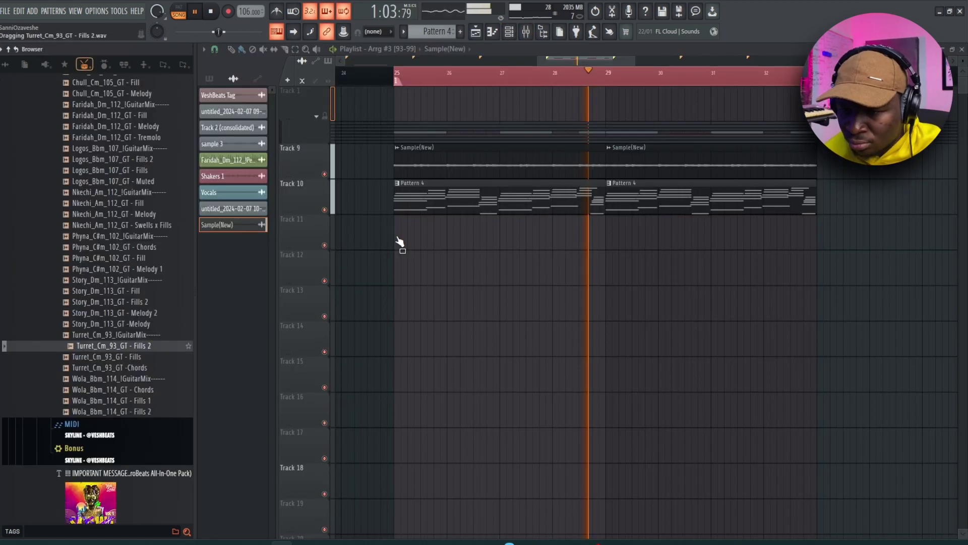
# Place Turret_Cm_93_GT - Fills 2 on Track 11 at bar 25, set its time stretching to Stretch mode and lower its pitch
pyautogui.moveTo(395, 242); pyautogui.dragTo(417, 234)
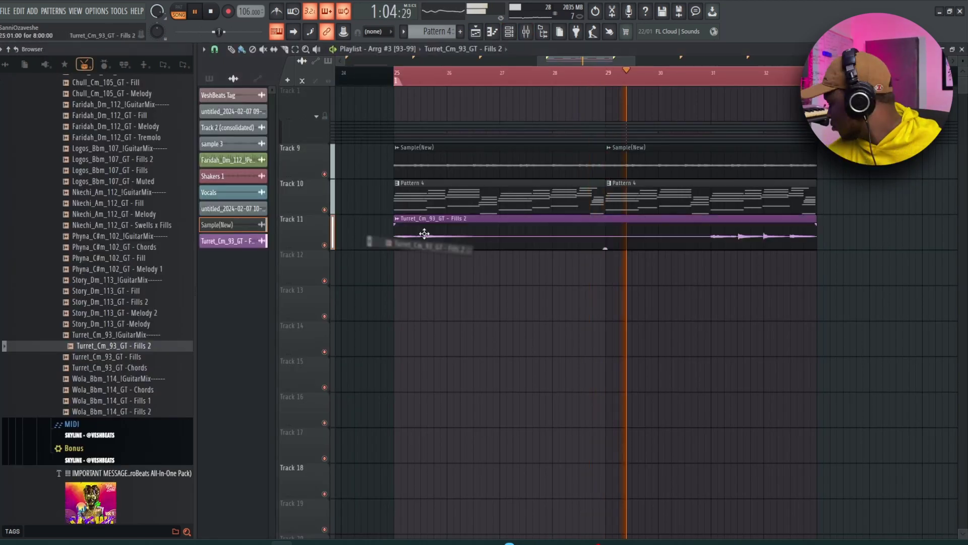
pyautogui.doubleClick(431, 239)
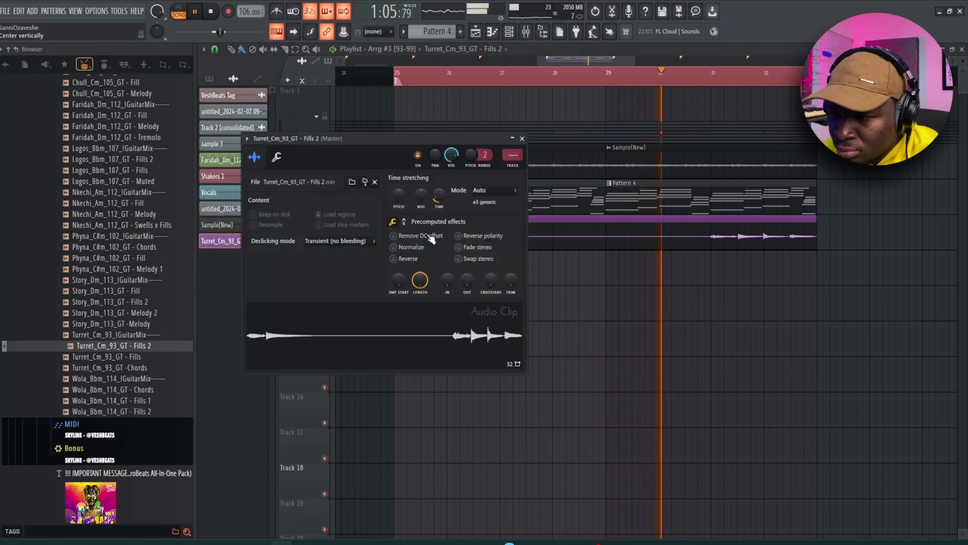
pyautogui.click(484, 190)
pyautogui.click(487, 219)
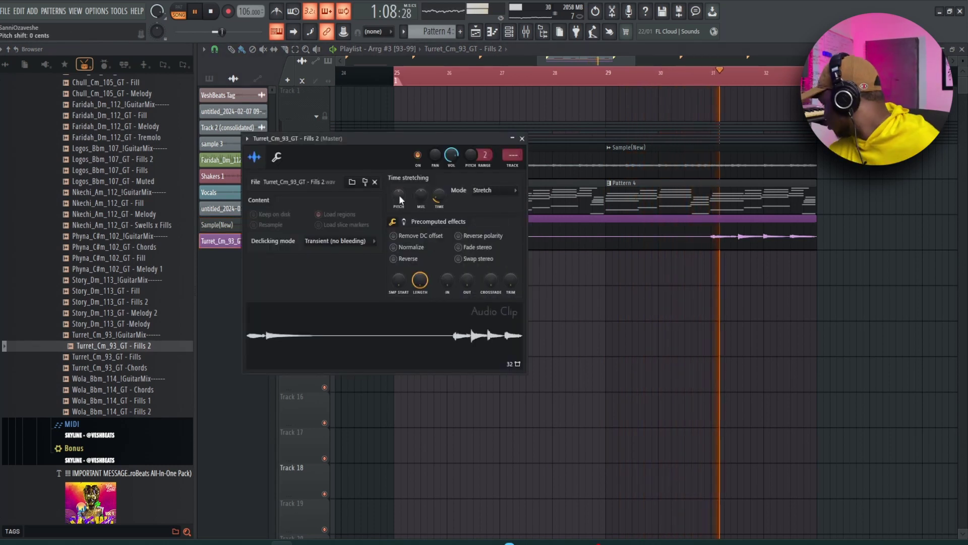
pyautogui.moveTo(400, 200); pyautogui.dragTo(400, 216)
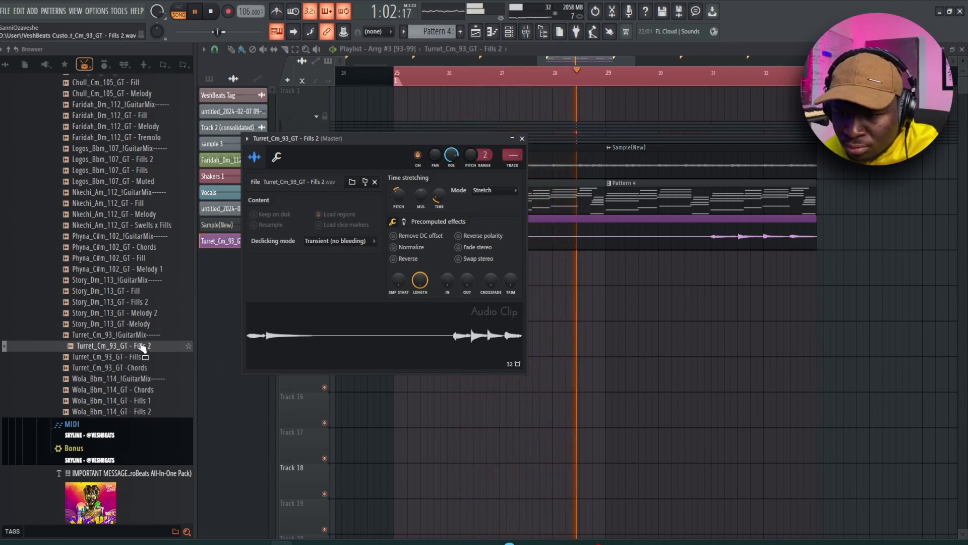
# Try Turret_Cm_93_GT - Fills on Track 15 at bar 25, with pitch shifted -300 cents and Stretch mode, and audition it
pyautogui.moveTo(147, 359); pyautogui.dragTo(424, 379)
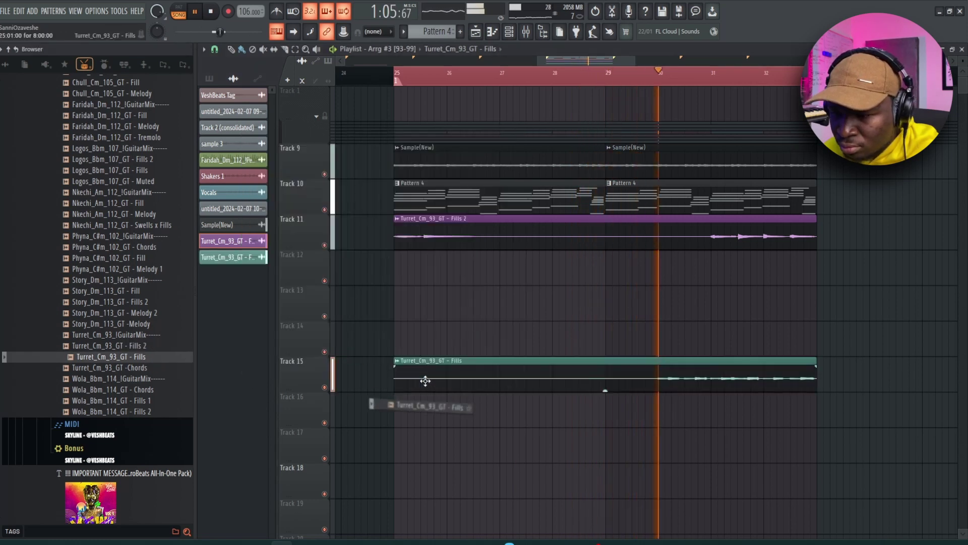
pyautogui.doubleClick(424, 378)
pyautogui.moveTo(410, 208); pyautogui.dragTo(411, 221)
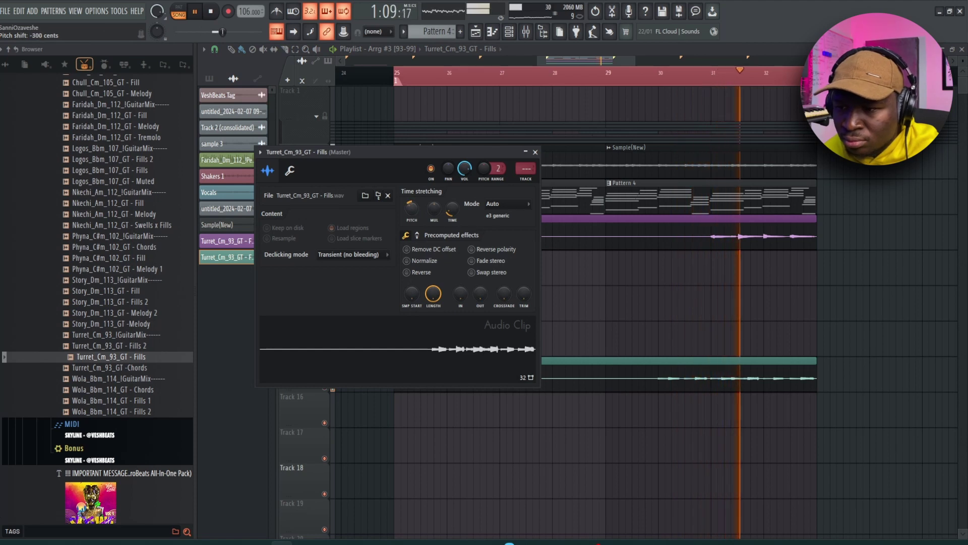
pyautogui.click(500, 204)
pyautogui.click(501, 235)
pyautogui.rightClick(698, 300)
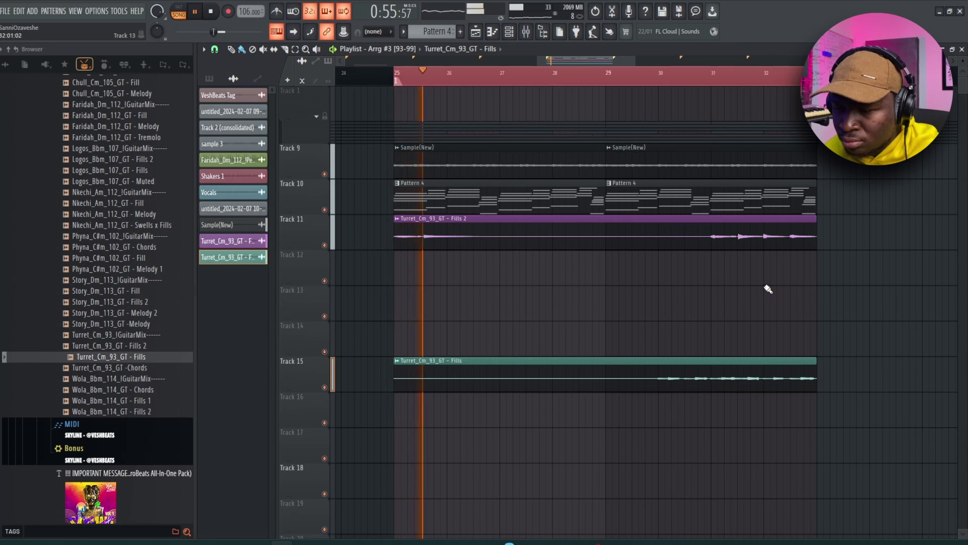
pyautogui.click(690, 75)
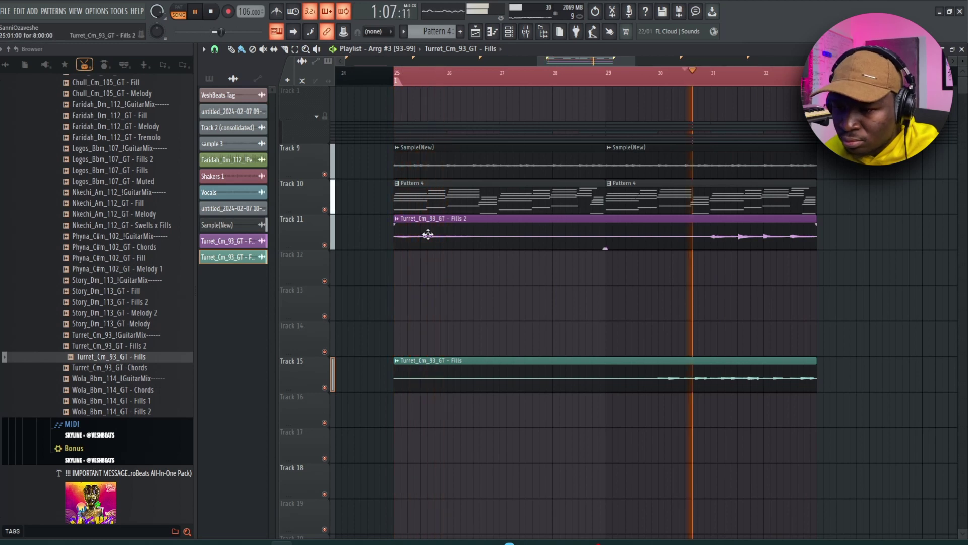
# Mute Track 11 and delete the Turret_Cm_93_GT - Fills channel
pyautogui.click(326, 246)
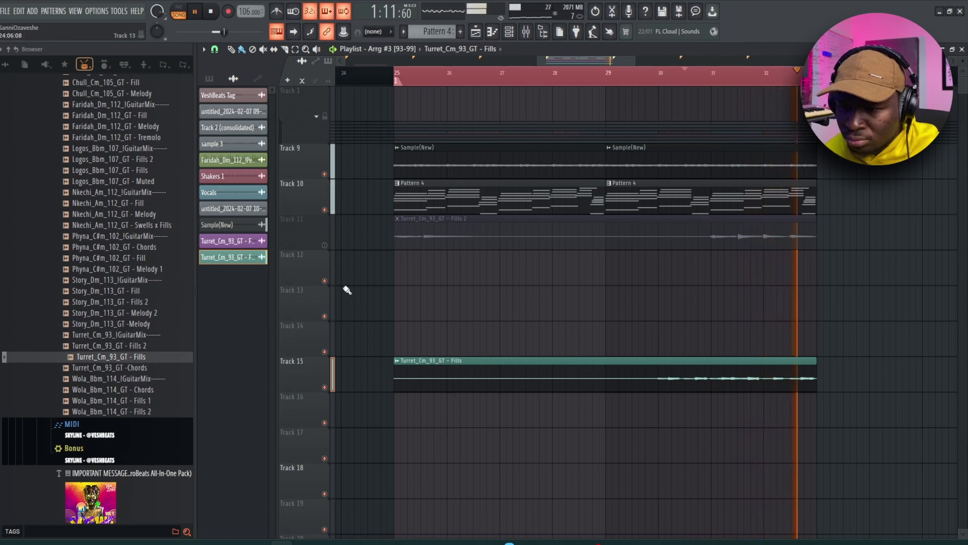
pyautogui.rightClick(246, 258)
pyautogui.click(269, 376)
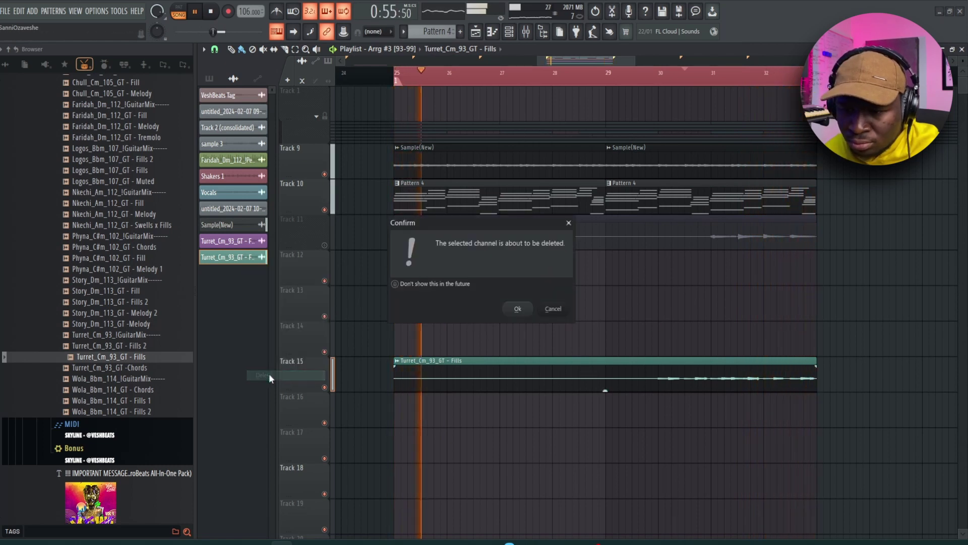
pyautogui.press('Return')
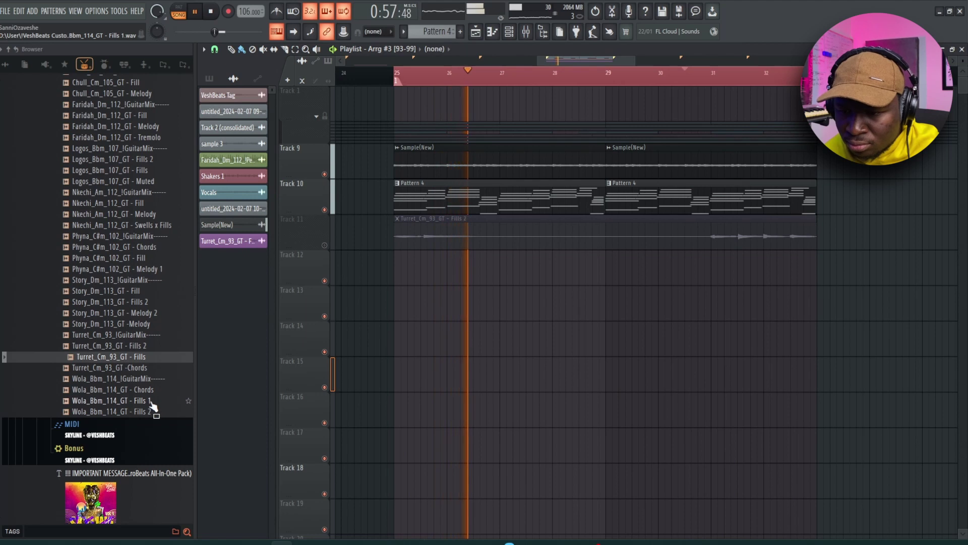
# Place Wola_Bbm_114_GT - Fills 1 on Track 12 at bar 25 and set its time stretching to Stretch mode
pyautogui.moveTo(154, 407); pyautogui.dragTo(353, 267)
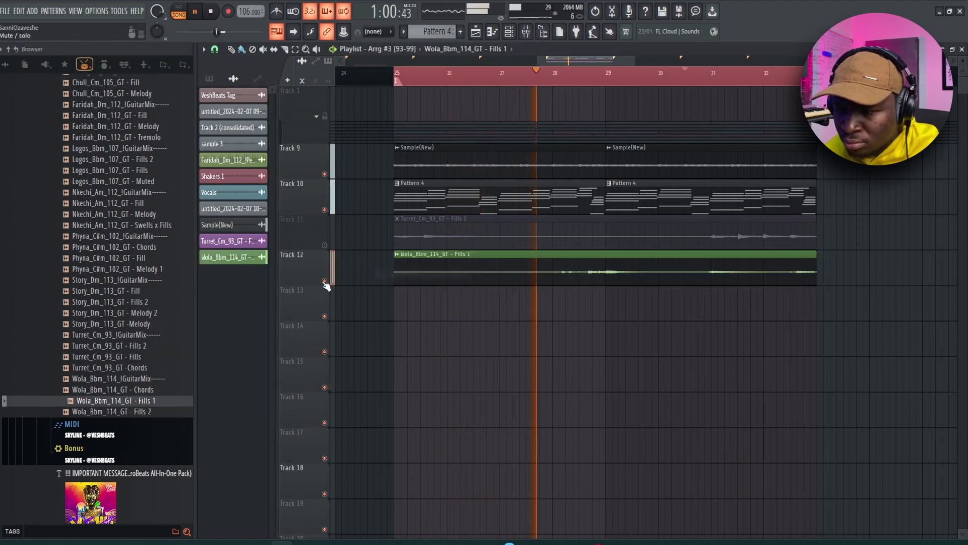
pyautogui.doubleClick(464, 273)
pyautogui.click(507, 217)
pyautogui.click(504, 250)
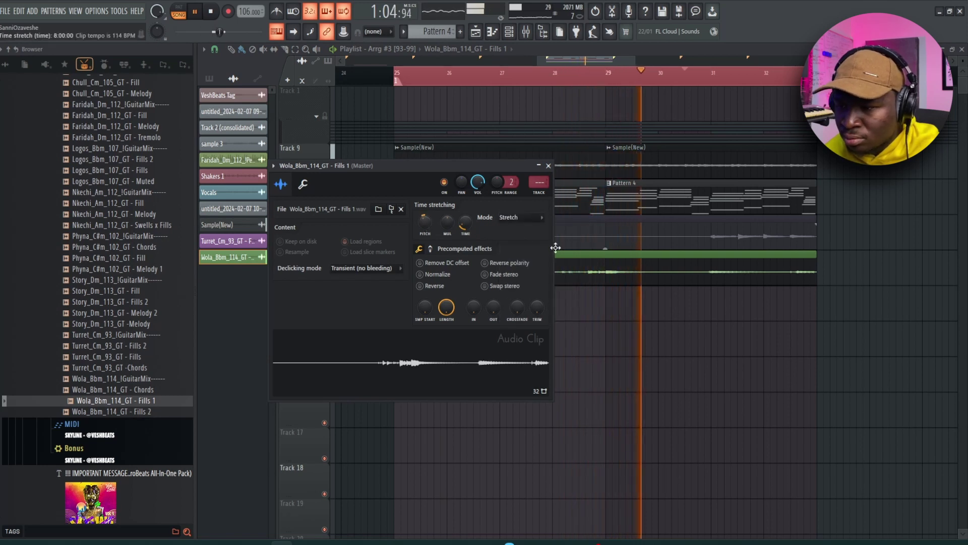
pyautogui.press('Escape')
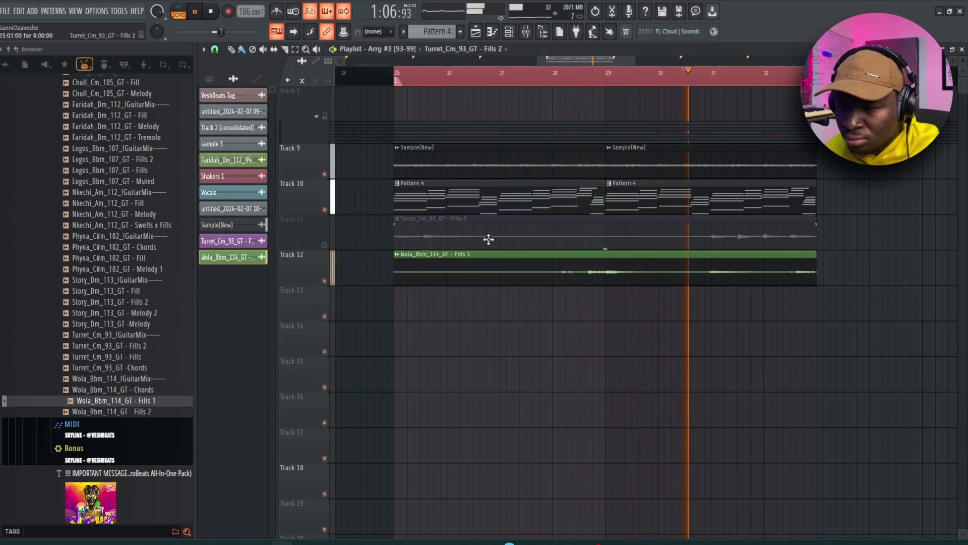
# Delete the Turret_Cm_93_GT - Fills 2 channel and check the clip settings of Wola_Bbm_114_GT - Fills 1
pyautogui.rightClick(247, 241)
pyautogui.click(271, 358)
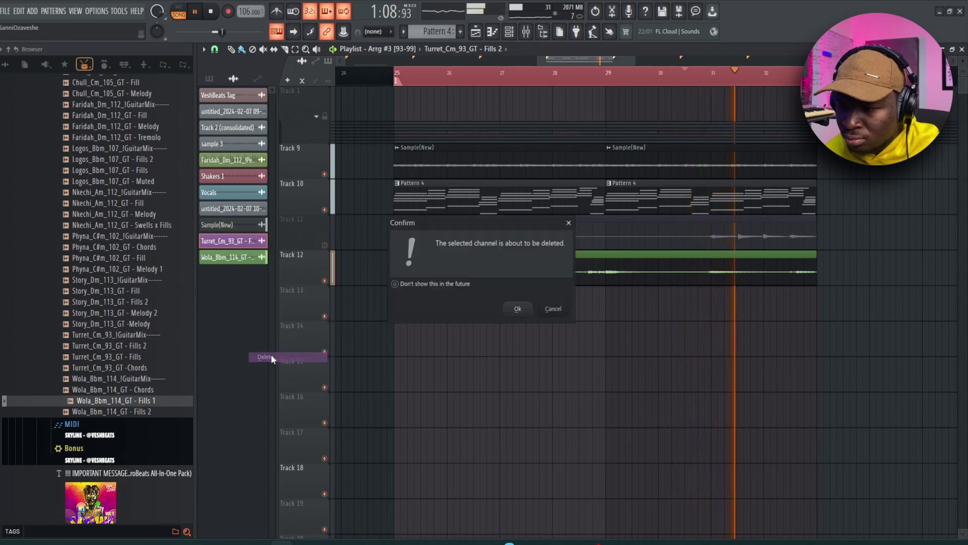
pyautogui.press('Return')
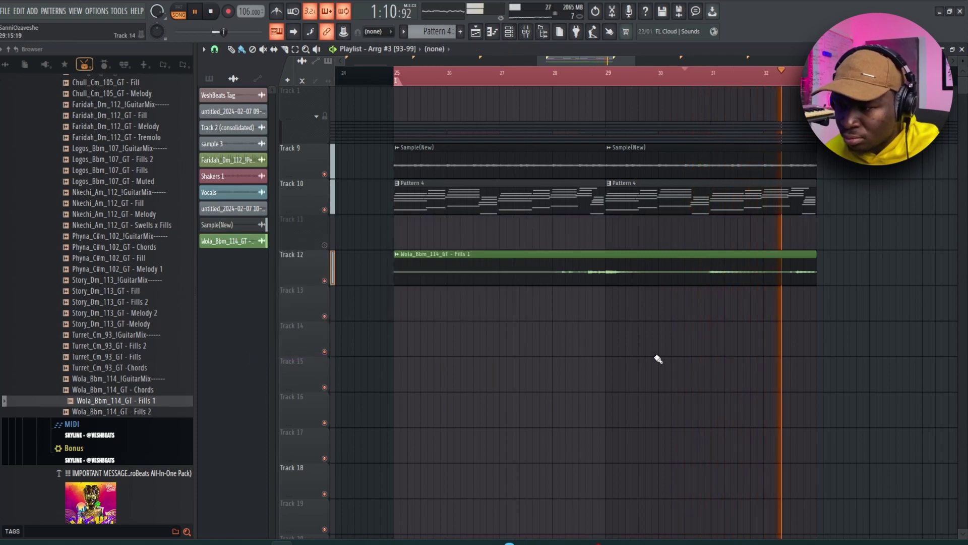
pyautogui.doubleClick(564, 275)
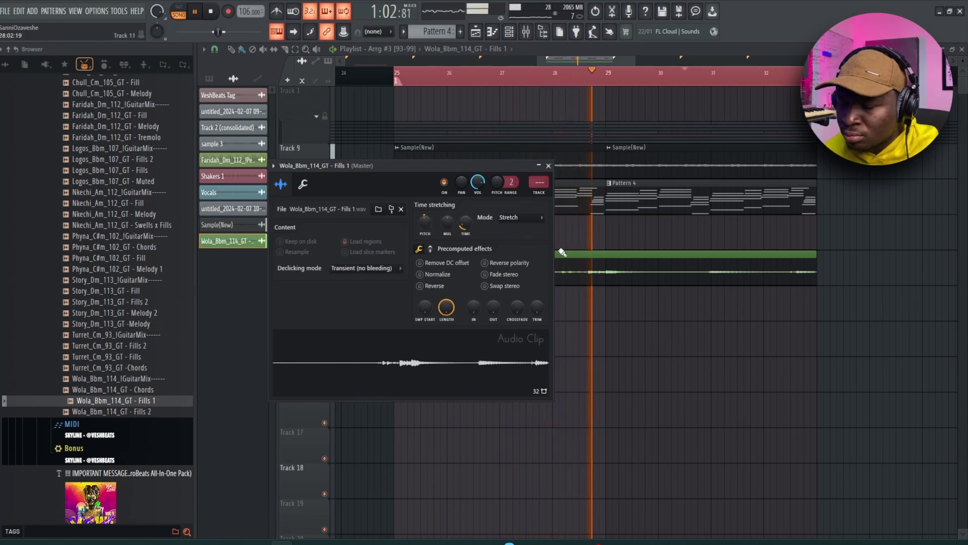
pyautogui.press('Escape')
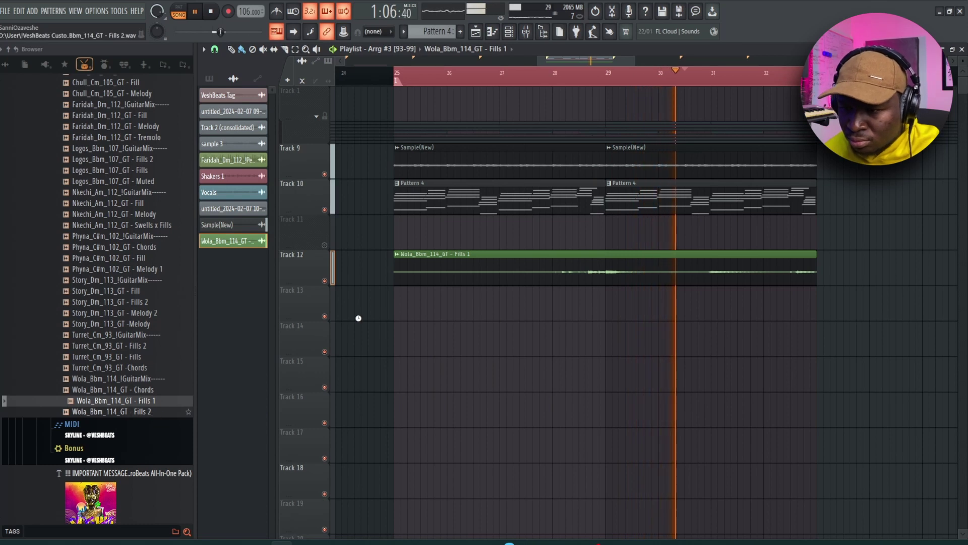
# Place Wola_Bbm_114_GT - Fills 2 on Track 13 in Stretch mode and Nkechi_Am_112_GT - Swells x Fills on Track 14, both at bar 25
pyautogui.moveTo(111, 412); pyautogui.dragTo(427, 299)
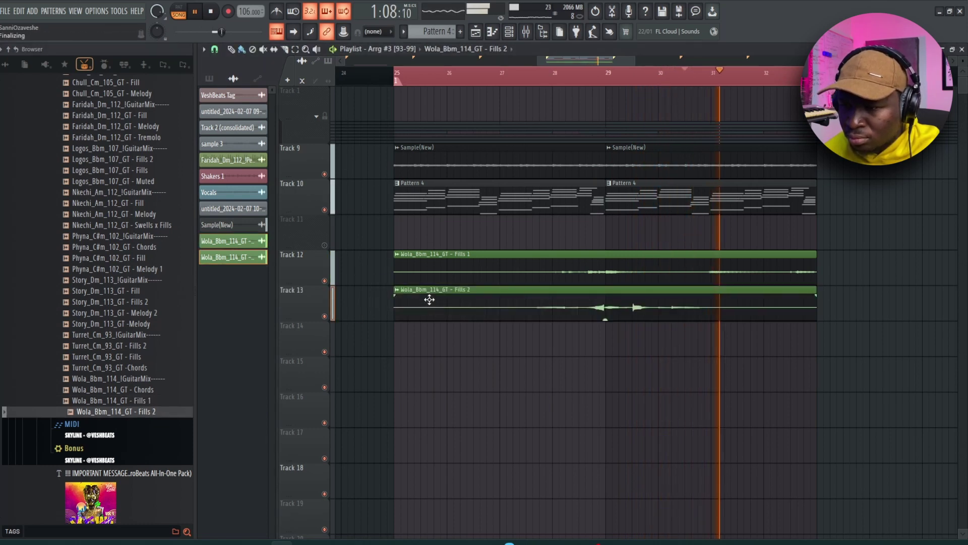
pyautogui.doubleClick(429, 300)
pyautogui.click(529, 231)
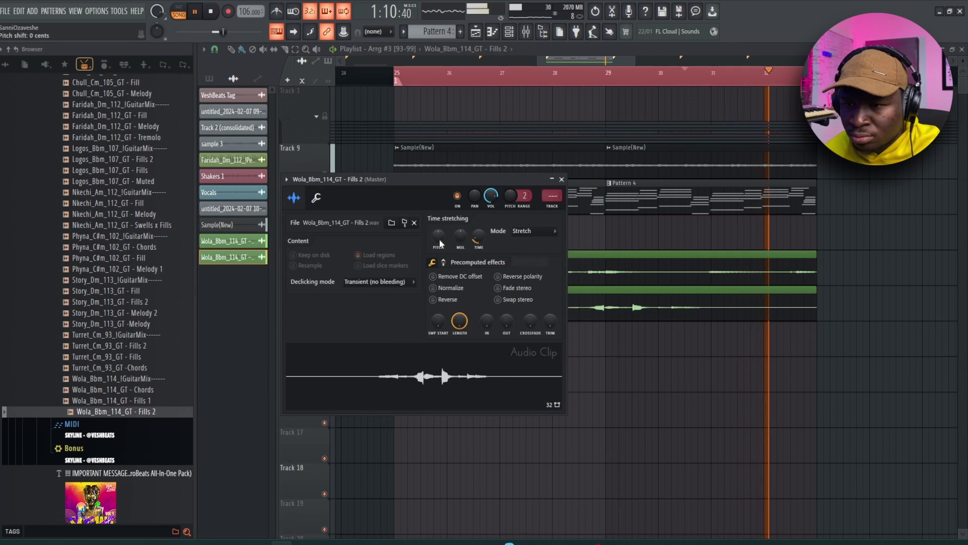
pyautogui.rightClick(693, 405)
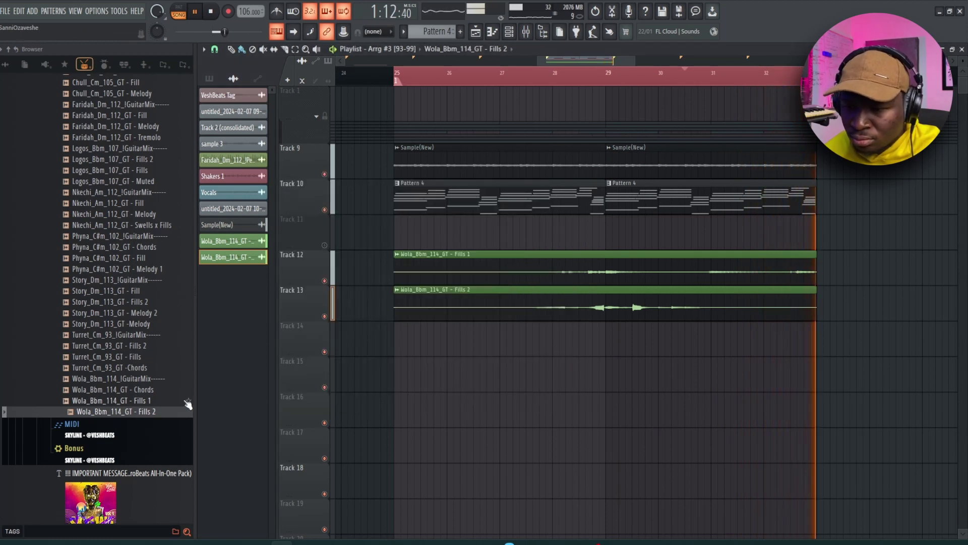
pyautogui.scroll(6, 167, 396)
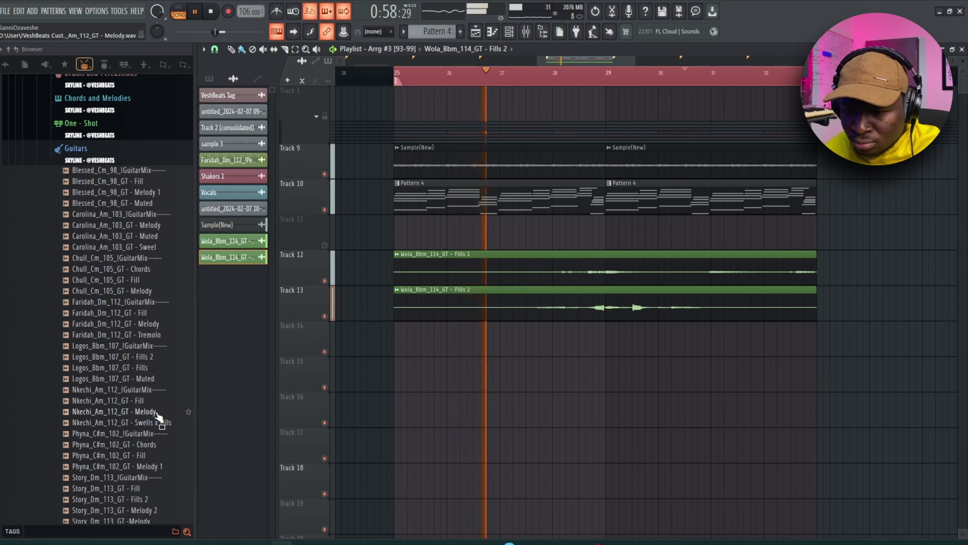
pyautogui.moveTo(155, 418); pyautogui.dragTo(396, 338)
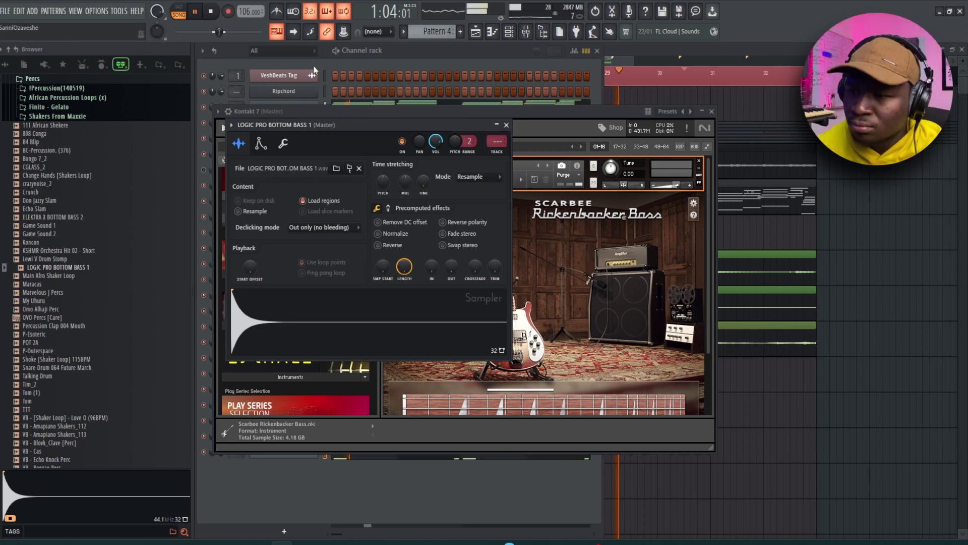
# Open the LOGIC PRO BOTTOM BASS 1 notes, quantize the A4 notes and move the first one to the start of bar 1
pyautogui.click(409, 51)
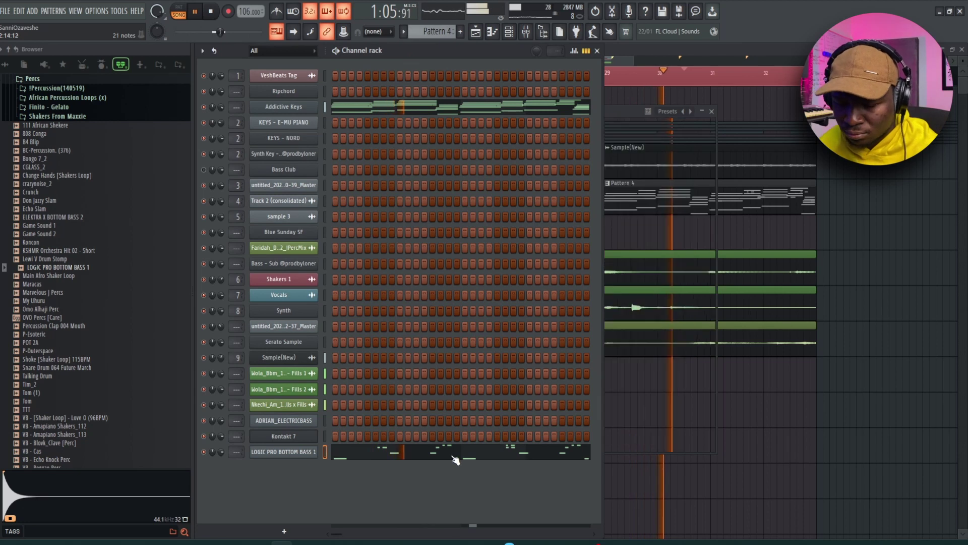
pyautogui.click(455, 460)
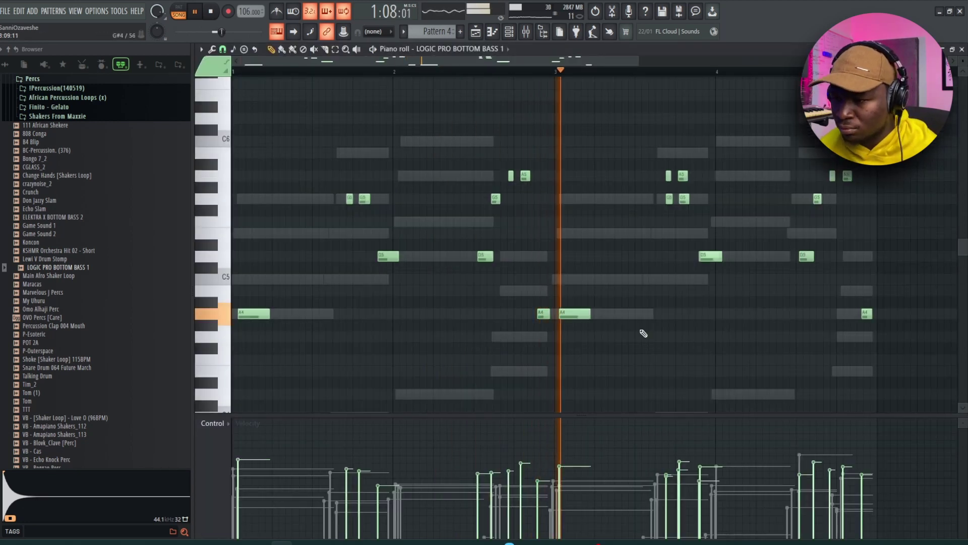
pyautogui.moveTo(897, 298); pyautogui.dragTo(236, 371)
pyautogui.hotkey('alt', 'q')
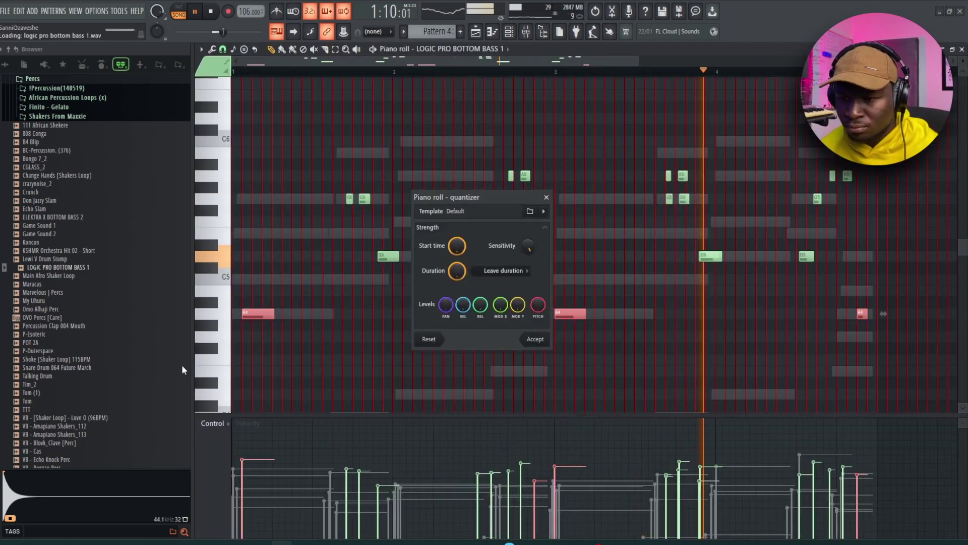
pyautogui.press('Return')
pyautogui.keyDown('ctrl'); pyautogui.click(295, 360); pyautogui.keyUp('ctrl')
pyautogui.moveTo(255, 315); pyautogui.dragTo(239, 316)
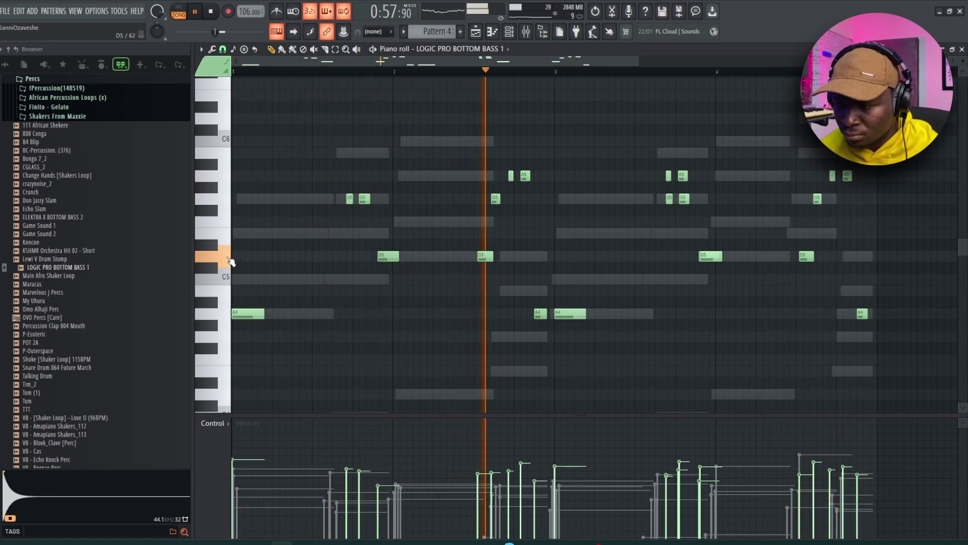
# Quantize the D5 bass notes and delete the extra D5 and G5 notes just before bar 4
pyautogui.keyDown('ctrl'); pyautogui.click(225, 258); pyautogui.keyUp('ctrl')
pyautogui.hotkey('alt', 'q')
pyautogui.press('Return')
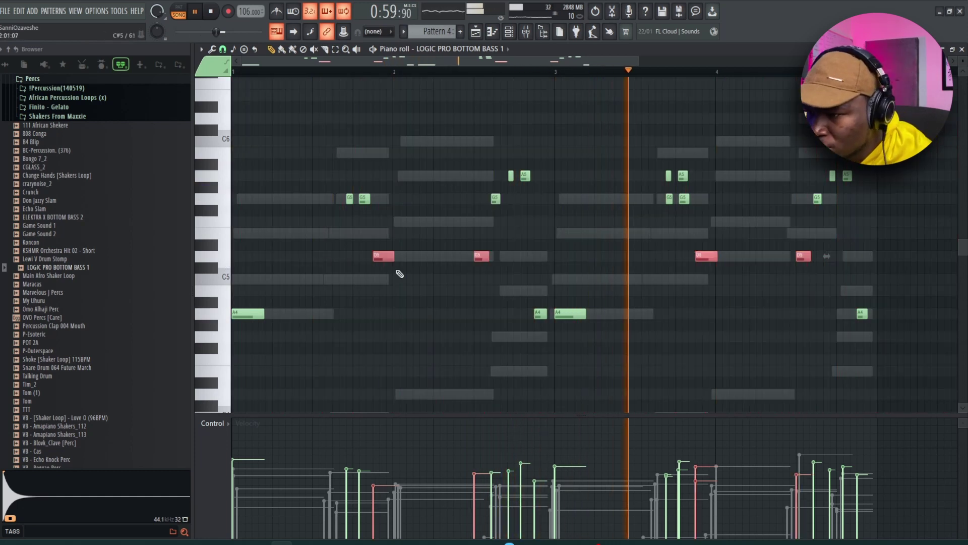
pyautogui.keyDown('ctrl'); pyautogui.click(733, 306); pyautogui.keyUp('ctrl')
pyautogui.rightClick(706, 255)
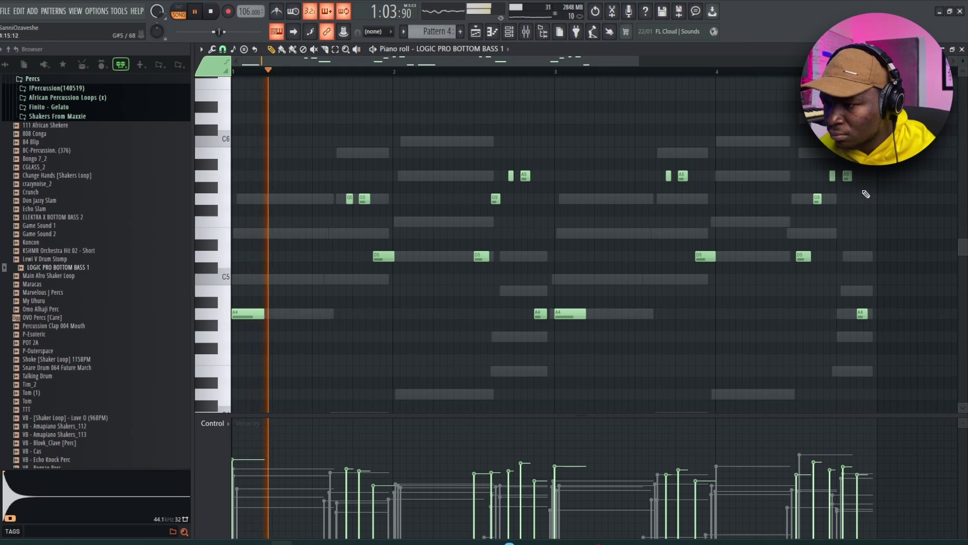
# Shift the G5 note and the two A5 notes of the bass run before bar 3 slightly earlier
pyautogui.scroll(5, 866, 194)
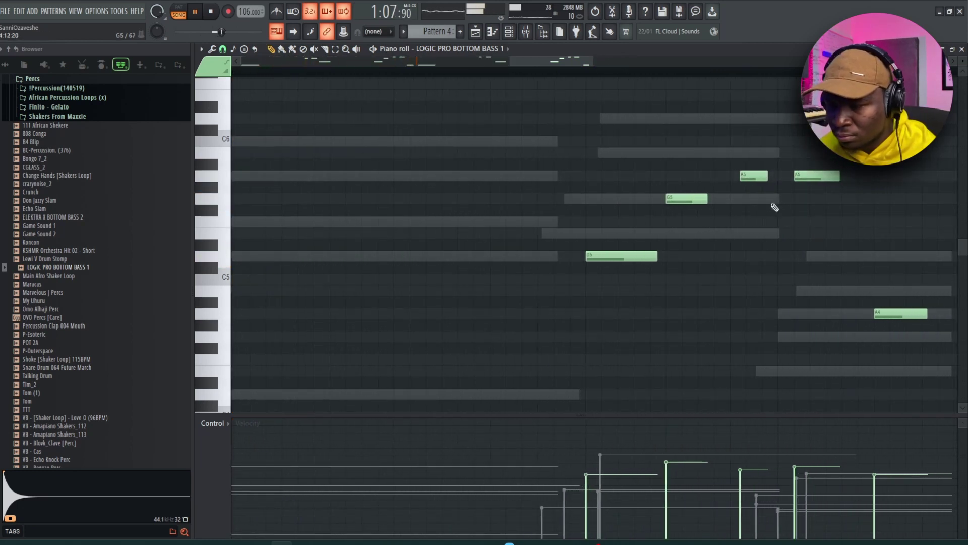
pyautogui.scroll(-4, 774, 207)
pyautogui.scroll(-2, 416, 246)
pyautogui.scroll(1, 311, 223)
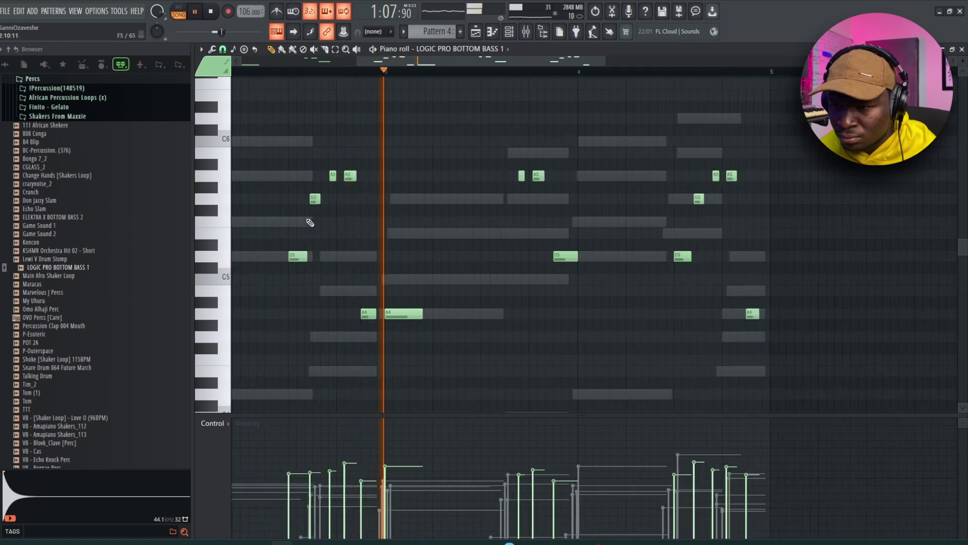
pyautogui.scroll(3, 310, 222)
pyautogui.press('space')
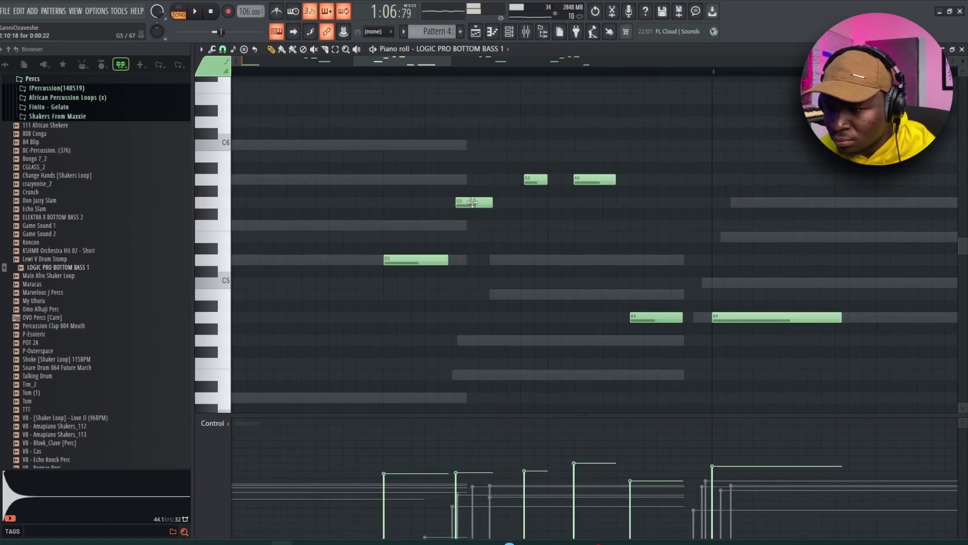
pyautogui.press('space')
pyautogui.moveTo(472, 202); pyautogui.dragTo(480, 202)
pyautogui.moveTo(531, 180); pyautogui.dragTo(514, 180)
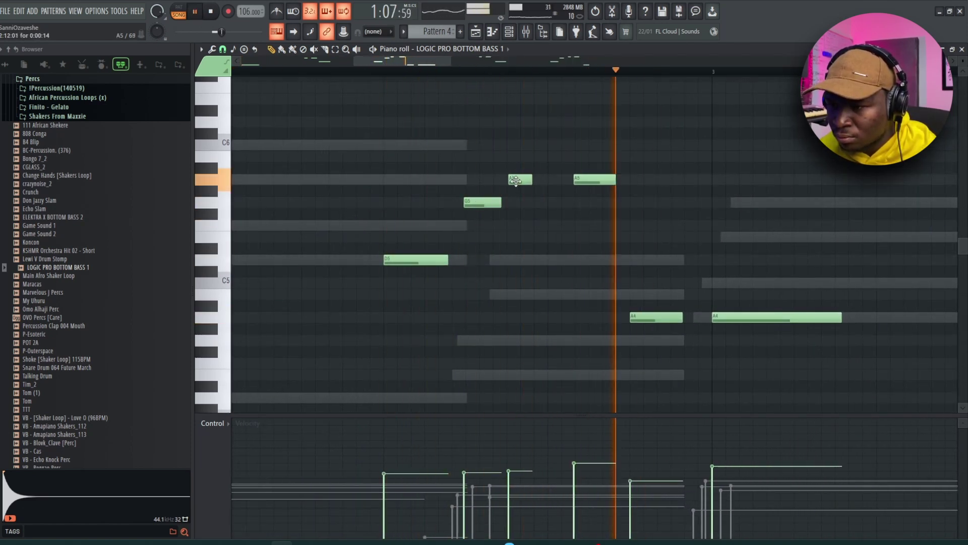
pyautogui.moveTo(600, 180); pyautogui.dragTo(590, 180)
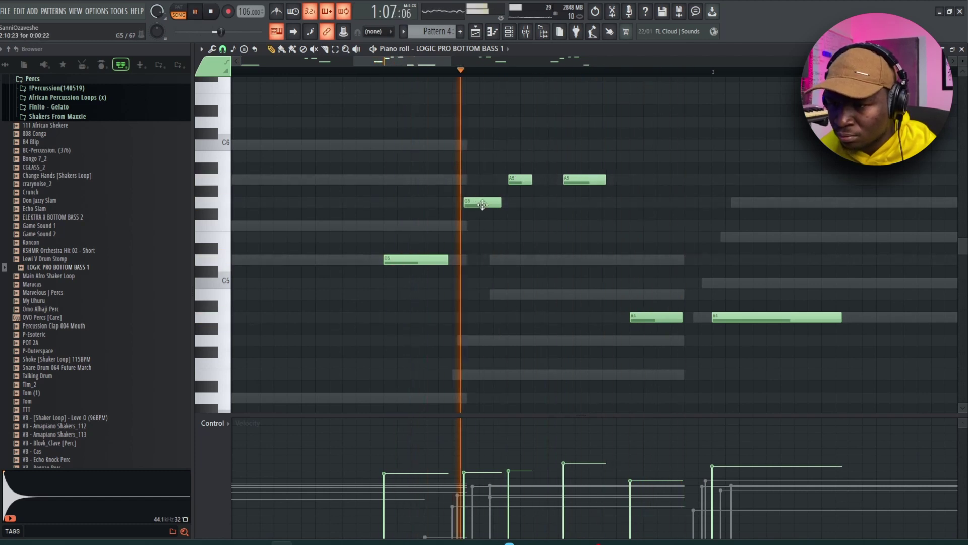
pyautogui.press('space')
pyautogui.moveTo(483, 205); pyautogui.dragTo(474, 201)
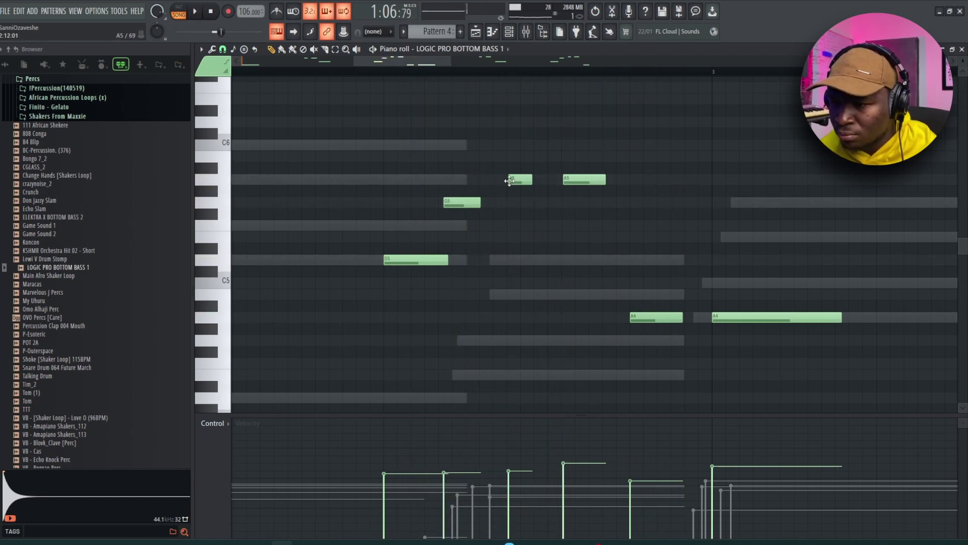
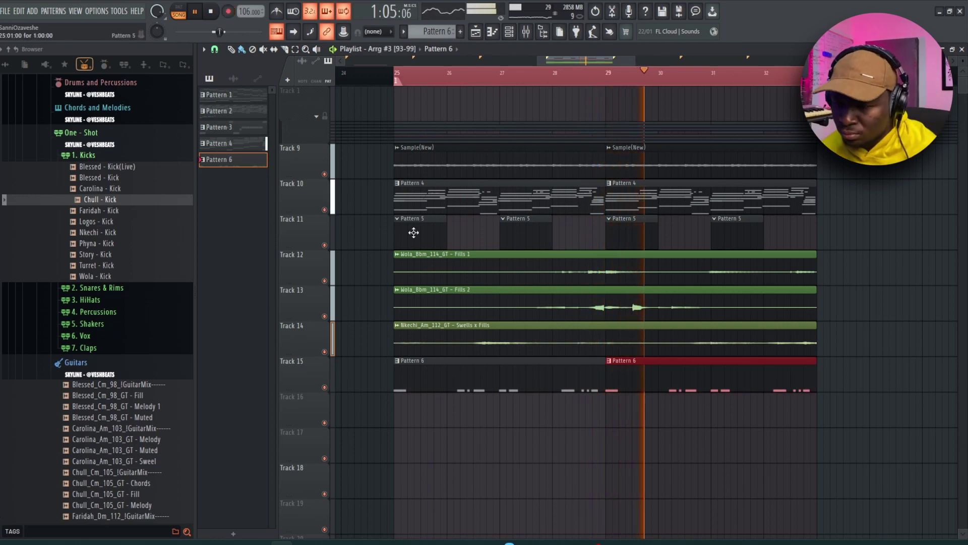
# Open the Chull - Kick notes of Pattern 6, quantize them with the default settings and return to the playlist
pyautogui.doubleClick(443, 372)
pyautogui.hotkey('alt', 'q')
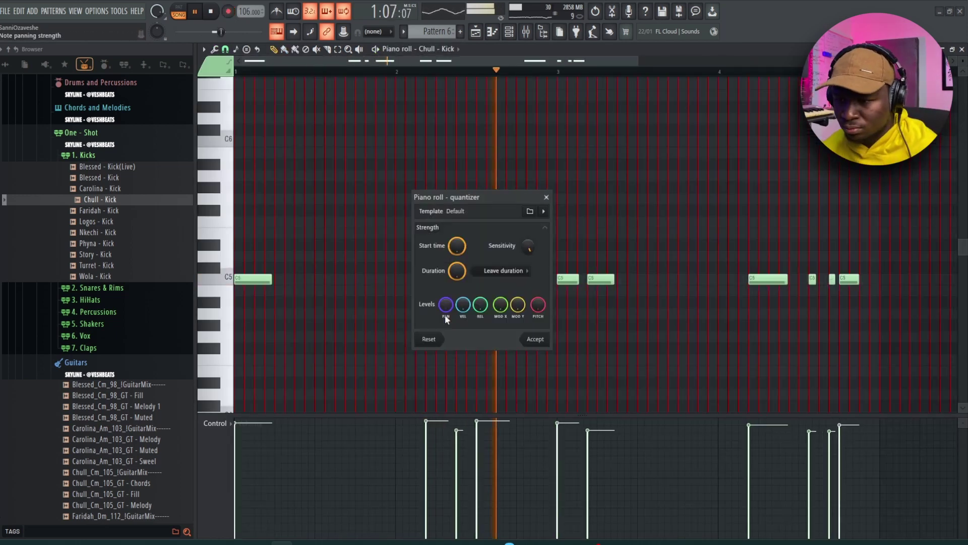
pyautogui.press('Return')
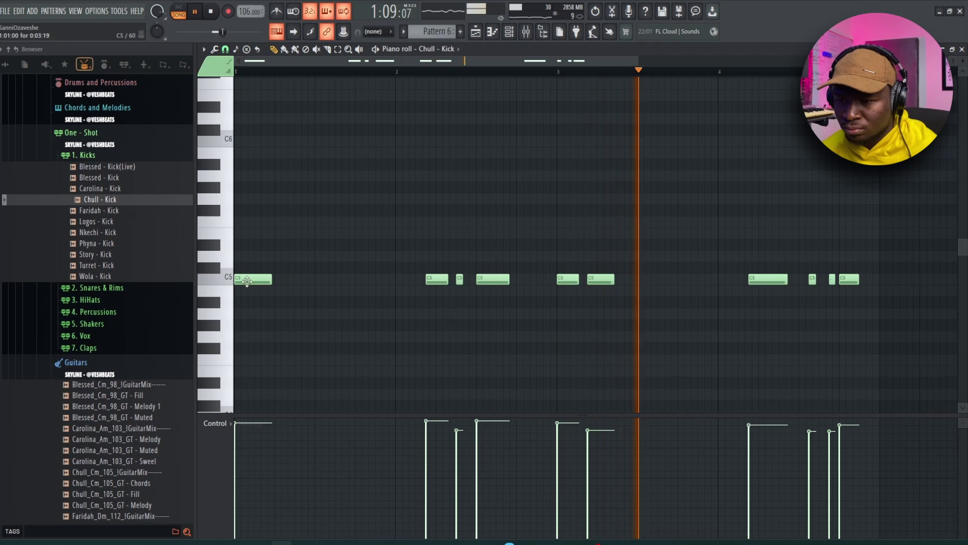
pyautogui.hotkey('ctrl', 'a')
pyautogui.press('F5')
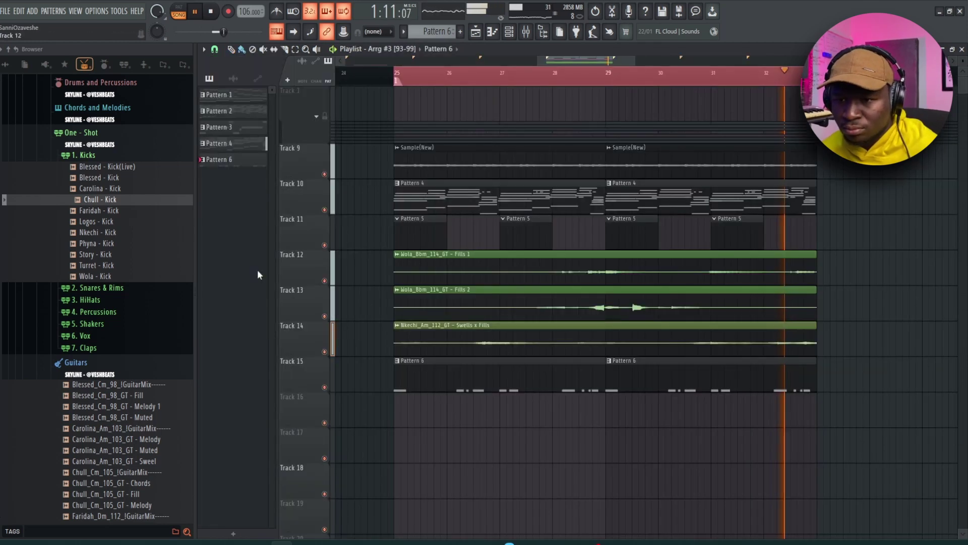
# Try the BUK5_95_PercMix loop on Track 16 from bar 25 and lower the clip's gain to about -6.7 dB
pyautogui.scroll(10, 101, 252)
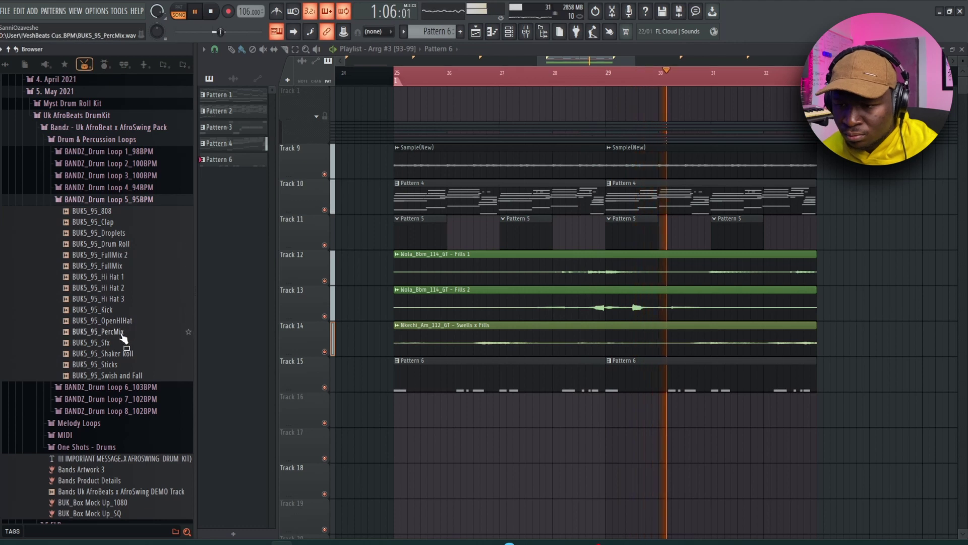
pyautogui.moveTo(98, 332); pyautogui.dragTo(398, 409)
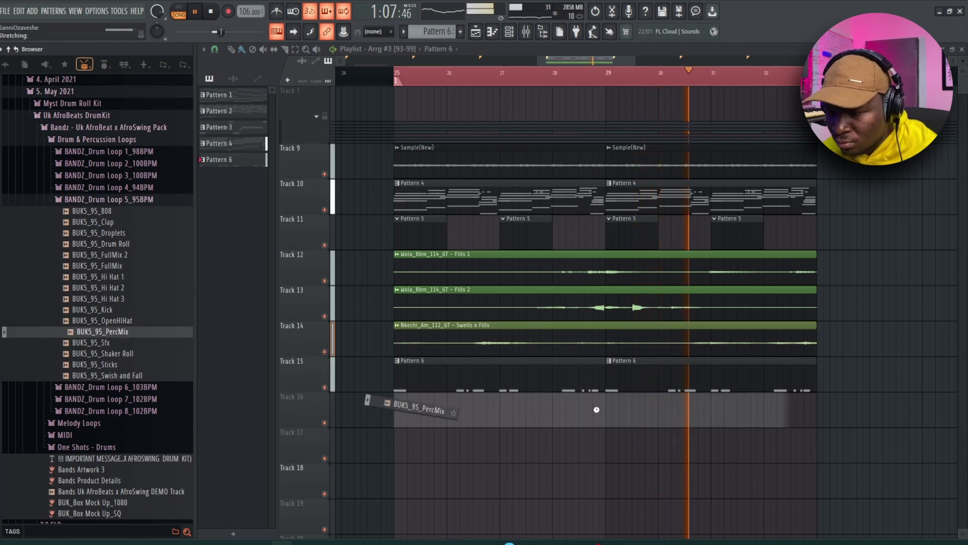
pyautogui.moveTo(596, 410); pyautogui.dragTo(597, 411)
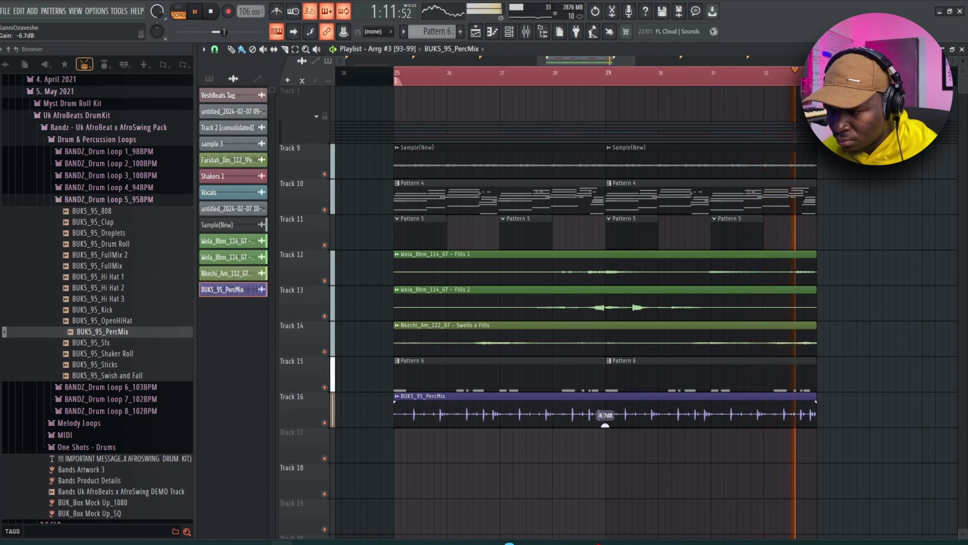
pyautogui.moveTo(605, 425); pyautogui.dragTo(605, 427)
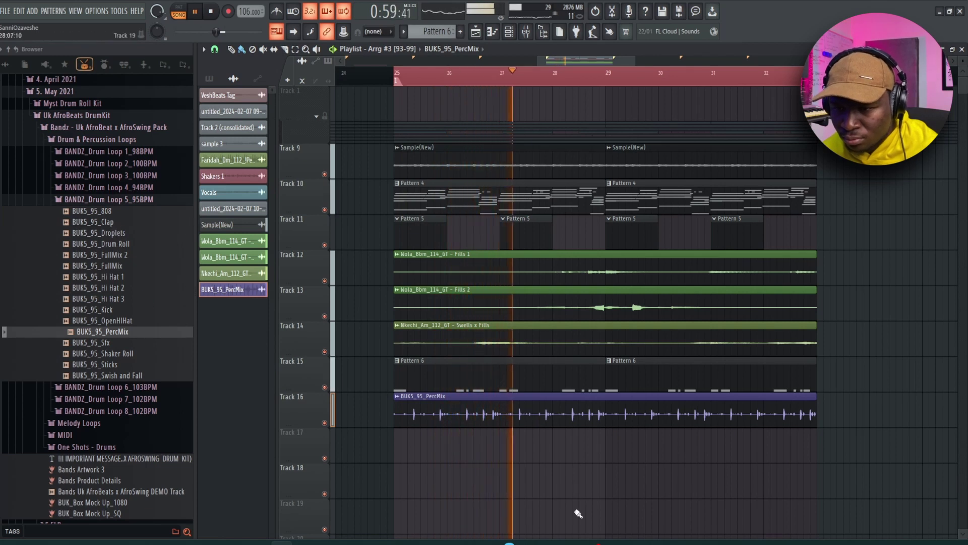
# Place the BUK5_95 Hi Hat 1, Hi Hat 2, Hi Hat 3 and OpenHiHat loops on Tracks 17 to 20 from bar 25
pyautogui.scroll(-1, 577, 512)
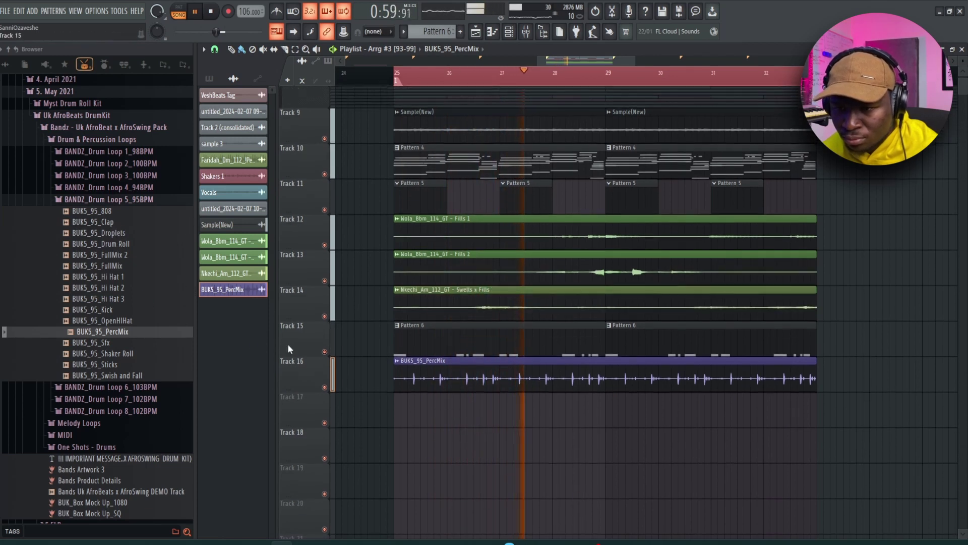
pyautogui.click(121, 277)
pyautogui.click(123, 299)
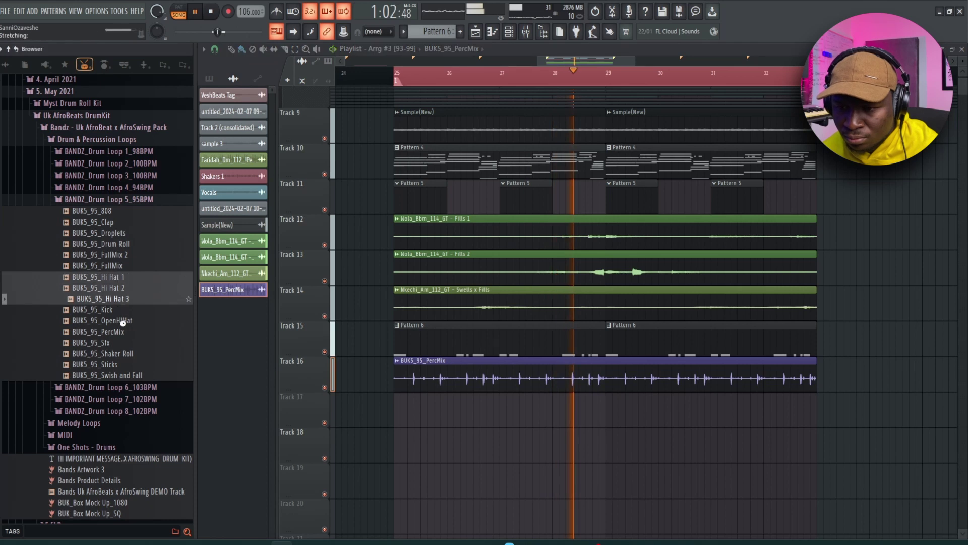
pyautogui.click(123, 321)
pyautogui.moveTo(118, 285); pyautogui.dragTo(374, 430)
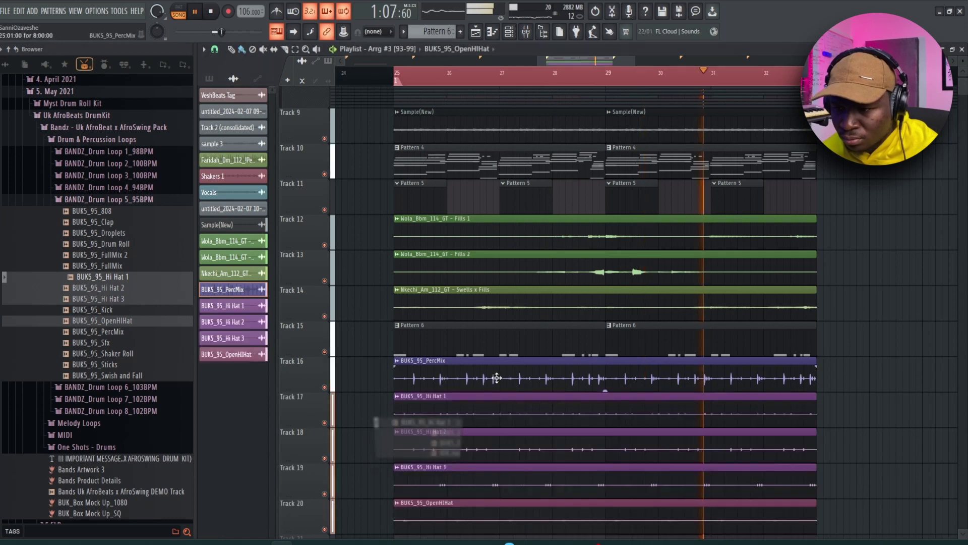
# Delete the BUK5_95_PercMix clip and place the BUK5_95_Clap loop on Track 16 from bar 25 instead
pyautogui.rightClick(215, 294)
pyautogui.click(252, 396)
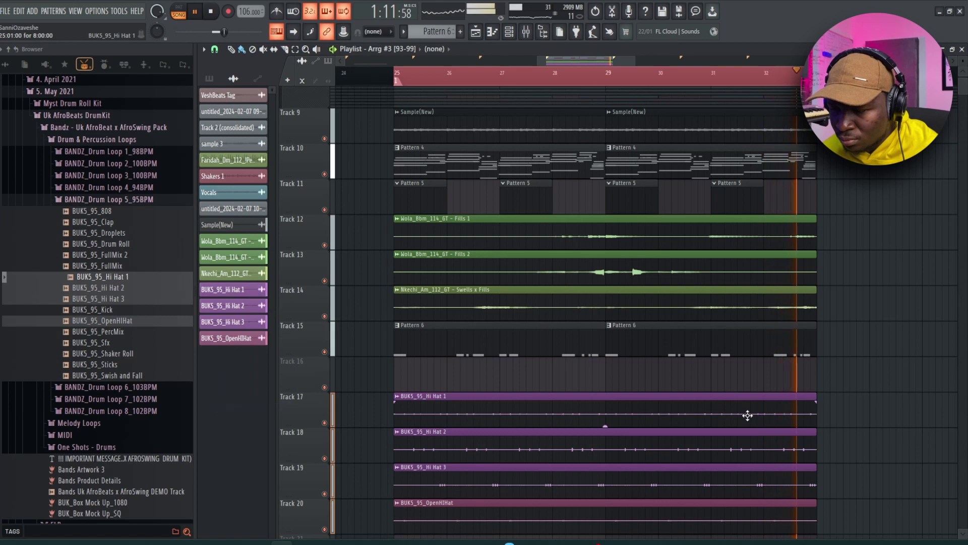
pyautogui.keyDown('alt'); pyautogui.scroll(-2, 748, 414); pyautogui.keyUp('alt')
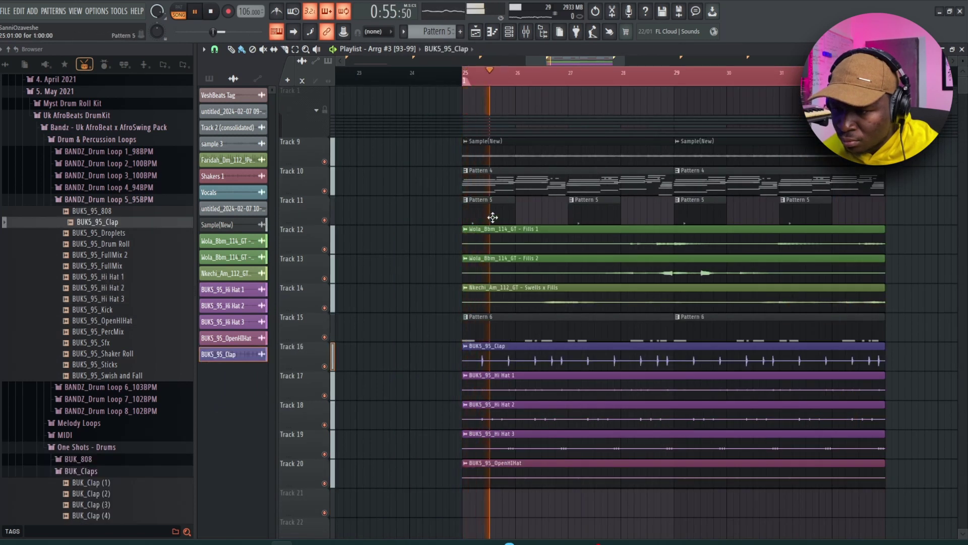
# Select Pattern 5, open the BUK5_95_Clap sample in Edison and delete everything after the first clap
pyautogui.click(493, 217)
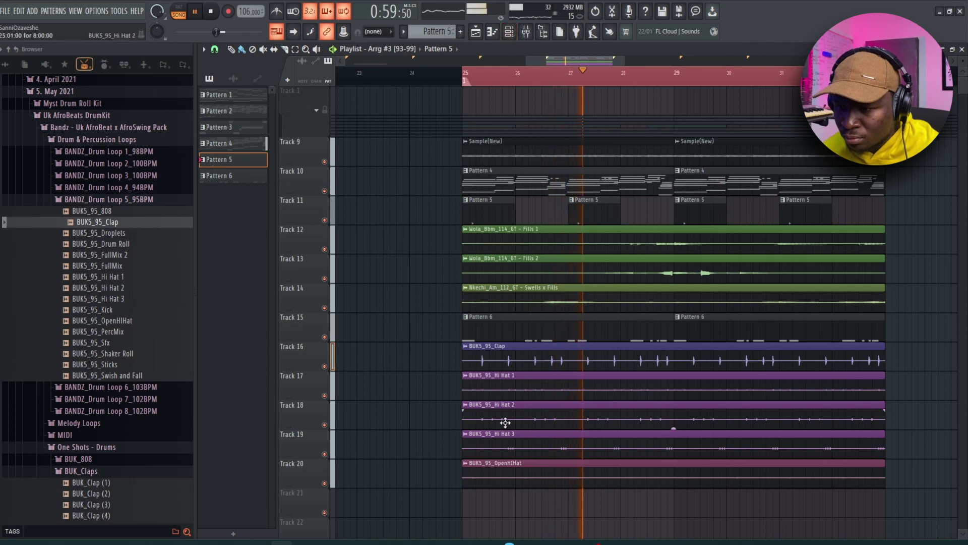
pyautogui.doubleClick(511, 365)
pyautogui.hotkey('ctrl', 'e')
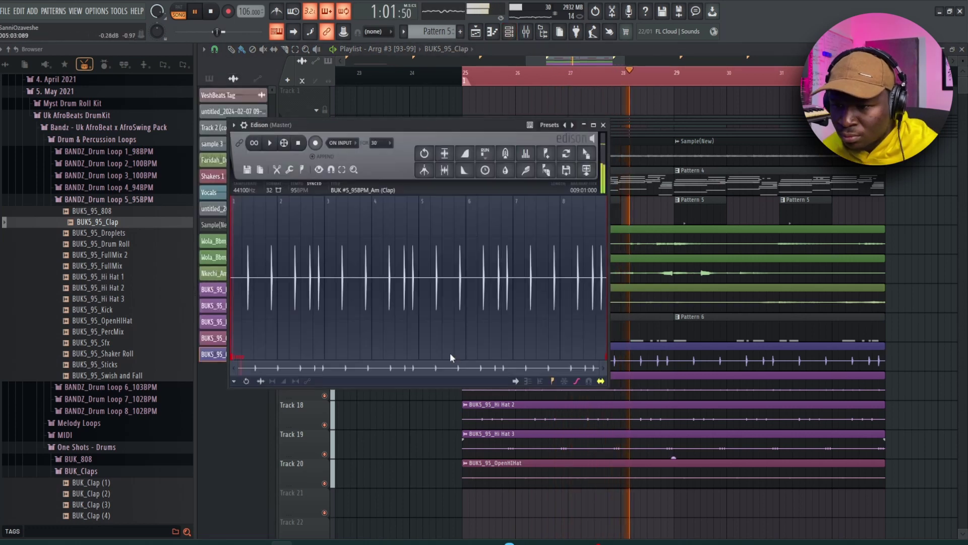
pyautogui.moveTo(261, 275); pyautogui.dragTo(920, 300)
pyautogui.press('Delete')
pyautogui.scroll(3, 428, 314)
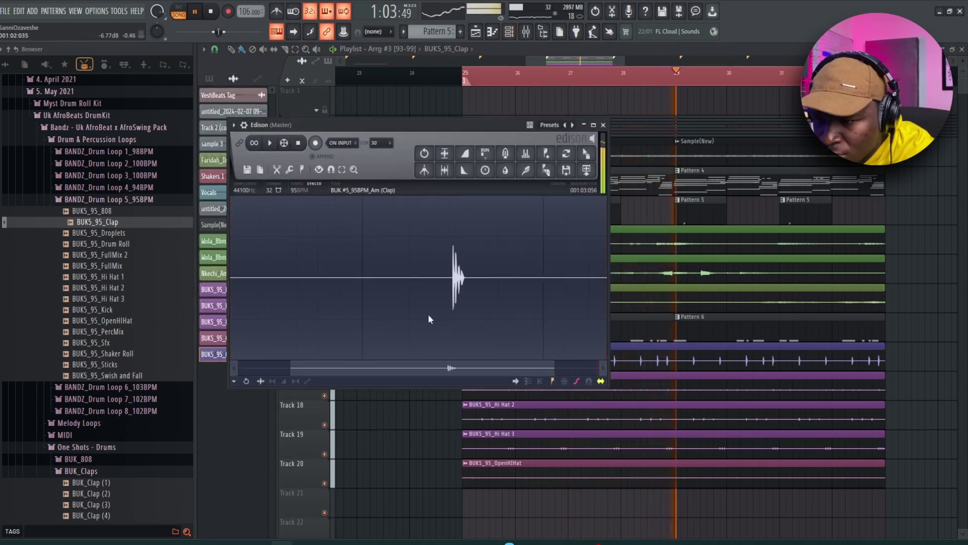
pyautogui.scroll(2, 469, 299)
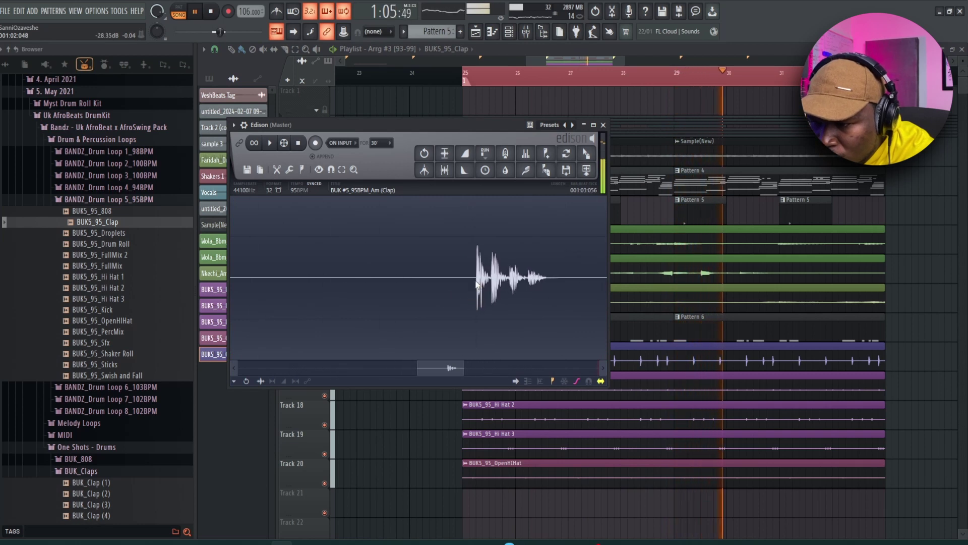
# Select the single clap hit in Edison and load it into the BUK_Clap (5)_2 channel of the Channel rack
pyautogui.moveTo(475, 283); pyautogui.dragTo(554, 275)
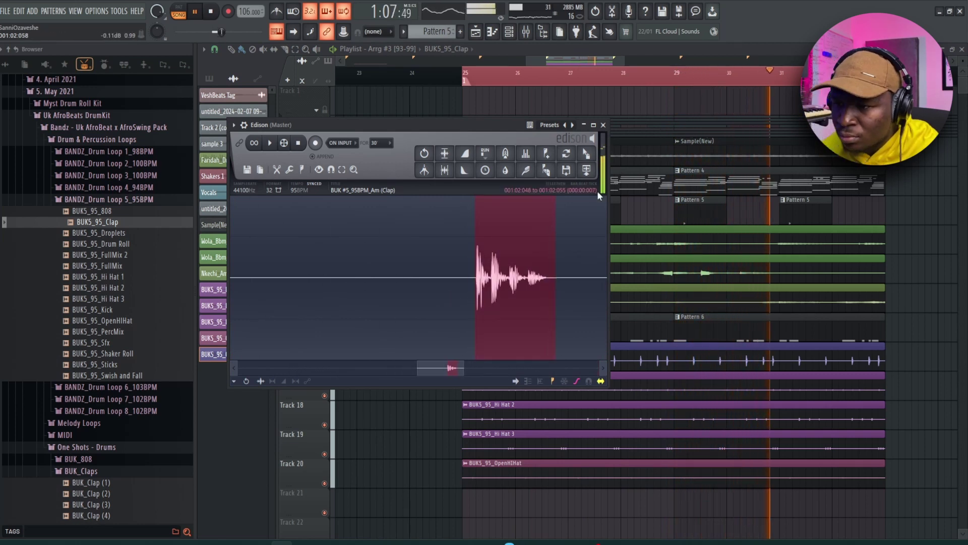
pyautogui.moveTo(586, 154); pyautogui.dragTo(509, 38)
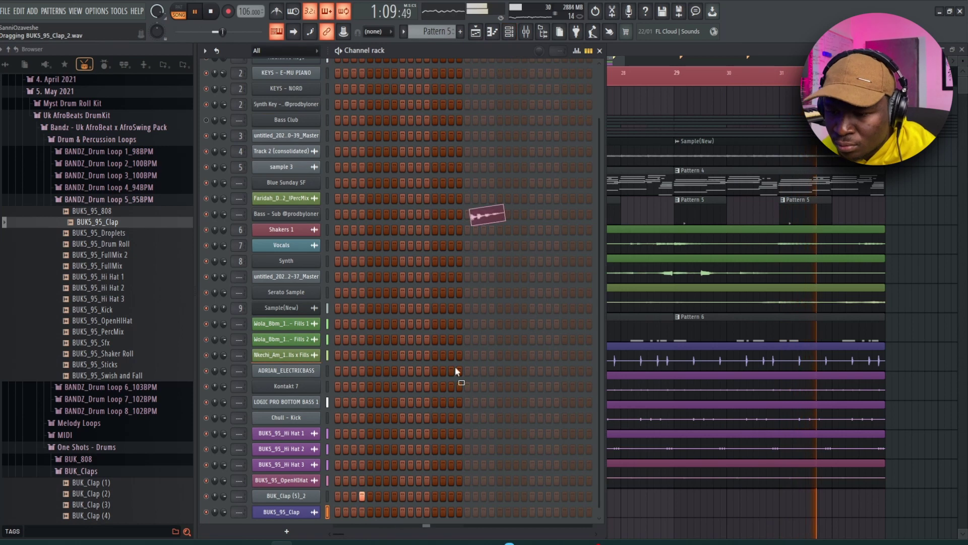
pyautogui.moveTo(455, 370); pyautogui.dragTo(301, 497)
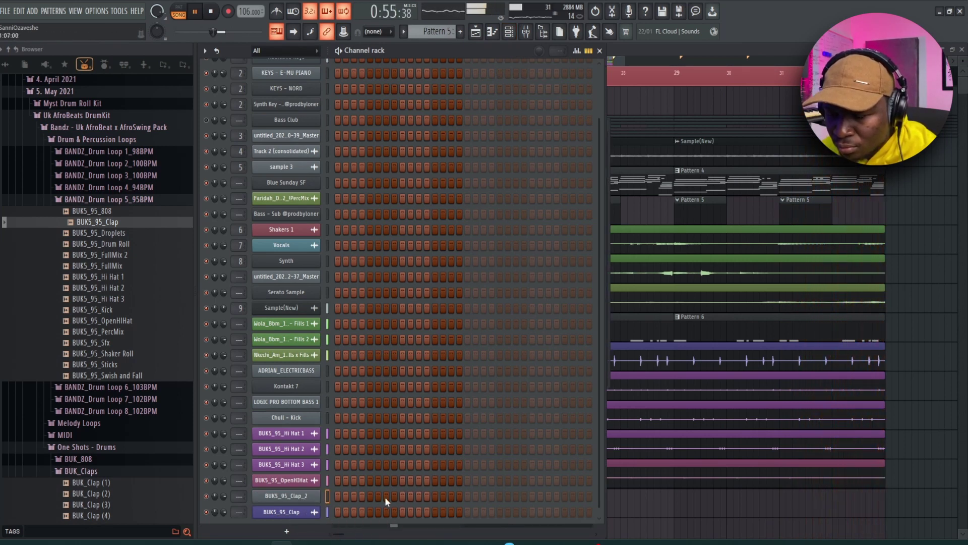
# Add a hit on step 4 of the BUK5_95_Clap_2 channel in Pattern 5 and restart playback
pyautogui.press('space')
pyautogui.click(361, 496)
pyautogui.press('space')
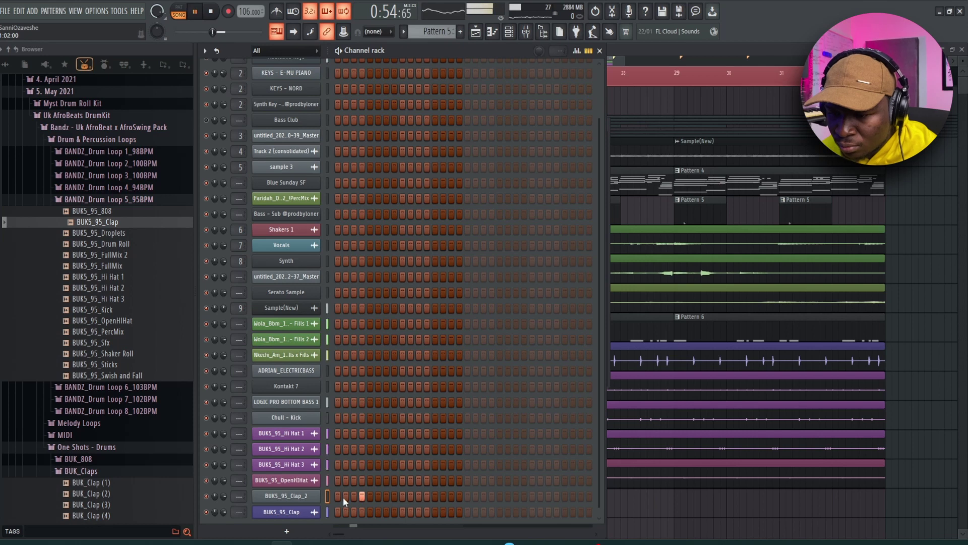
# Set the BUK5_95_Clap_2 sampler's time-stretching mode to Stretch and raise its precomputed boost to about 7%
pyautogui.click(310, 496)
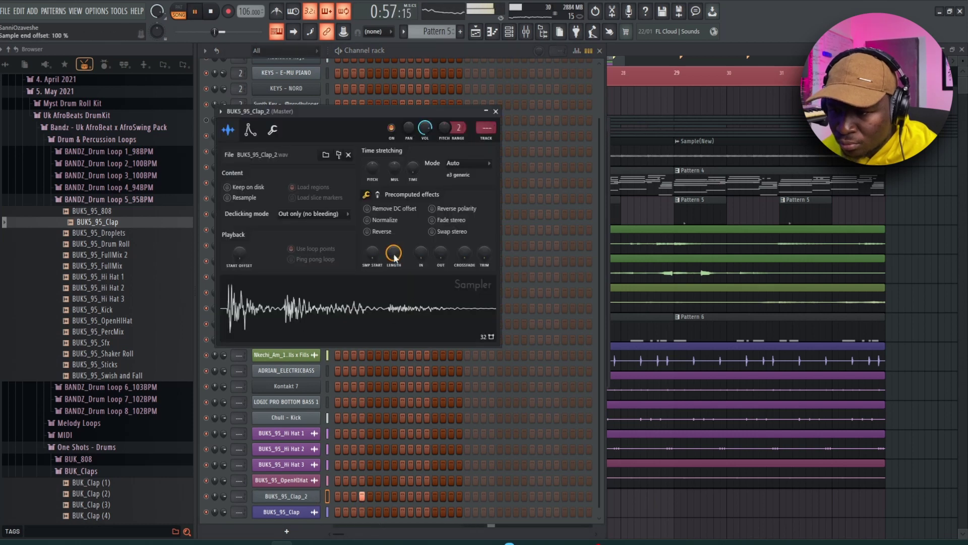
pyautogui.click(454, 163)
pyautogui.click(460, 195)
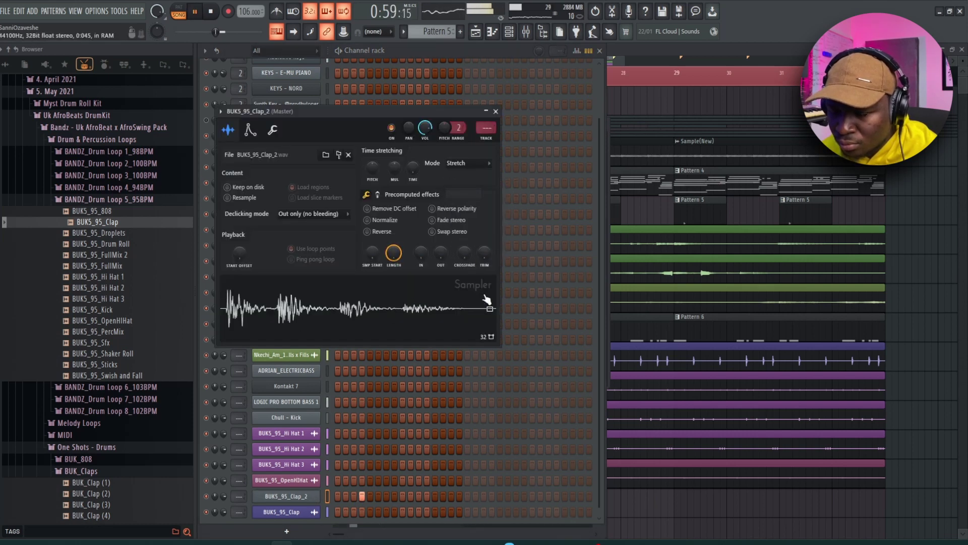
pyautogui.click(377, 196)
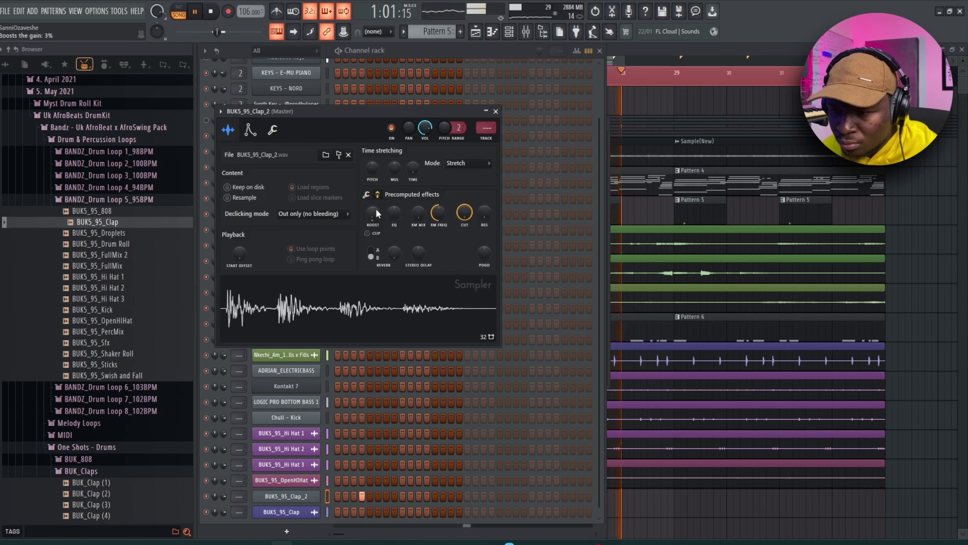
pyautogui.moveTo(373, 213); pyautogui.dragTo(373, 209)
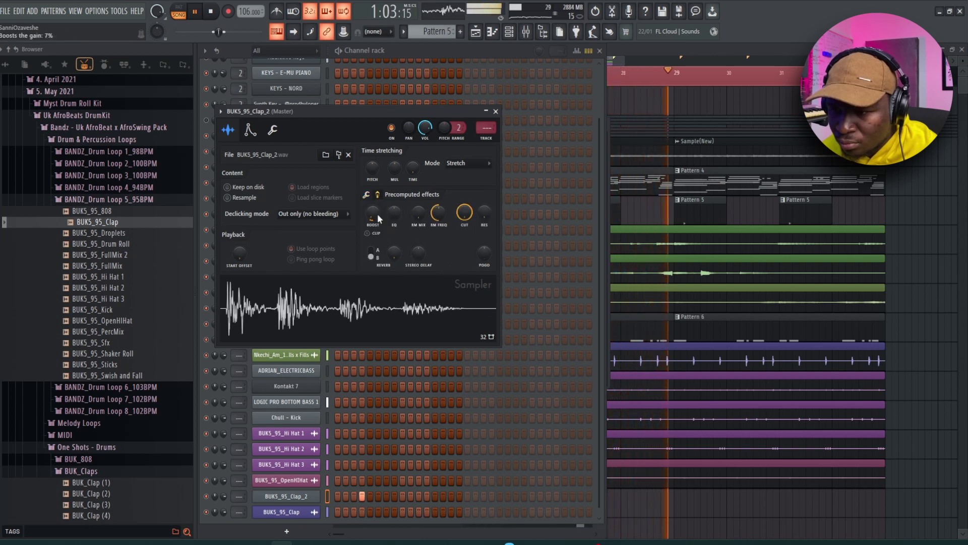
pyautogui.click(367, 196)
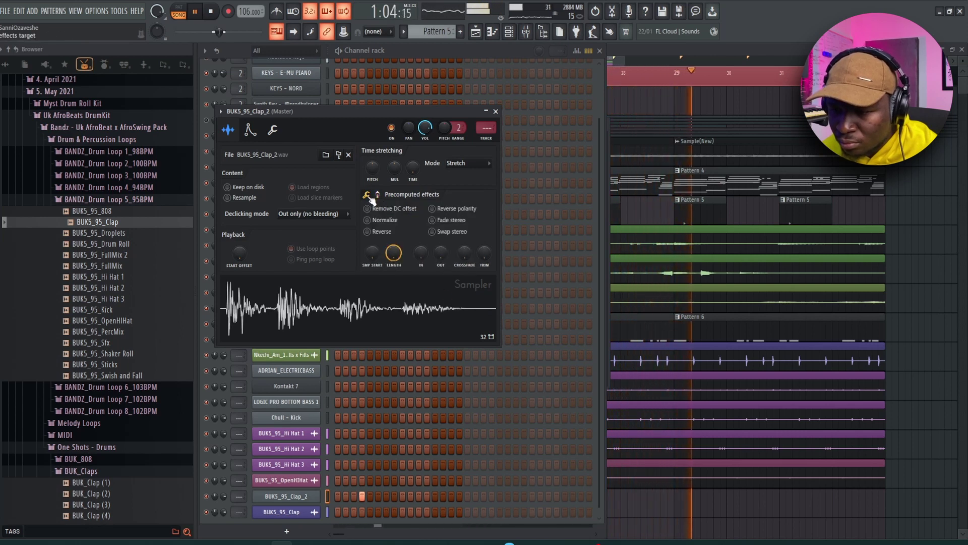
# Close the clap sampler and add a BUK5_95_Clap_2 hit on step 10 of bar 2 in Pattern 5
pyautogui.click(516, 494)
pyautogui.click(516, 496)
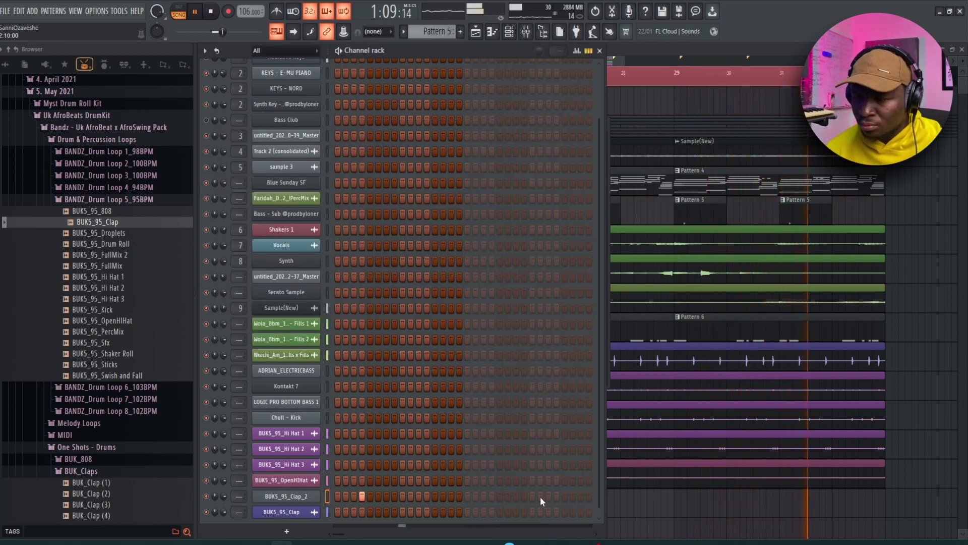
pyautogui.click(541, 496)
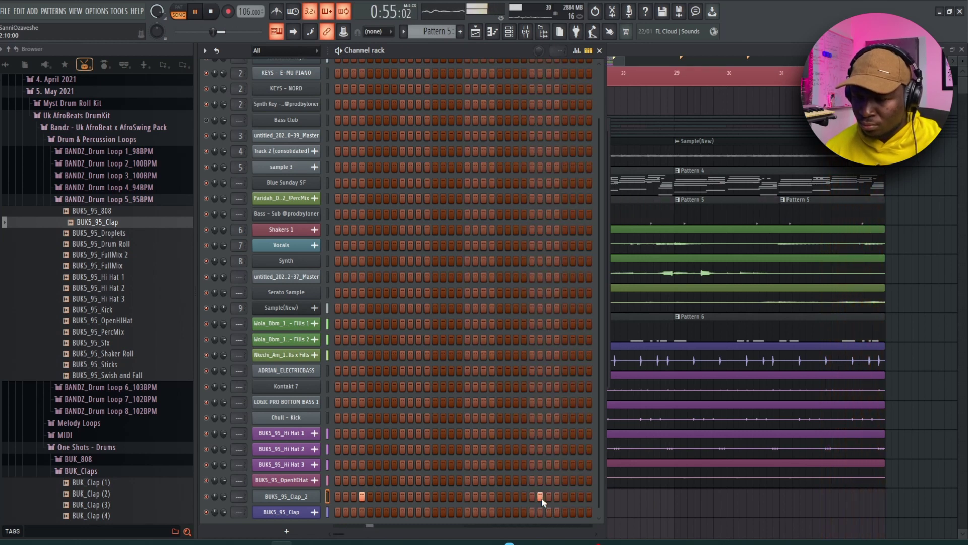
pyautogui.scroll(-1, 542, 497)
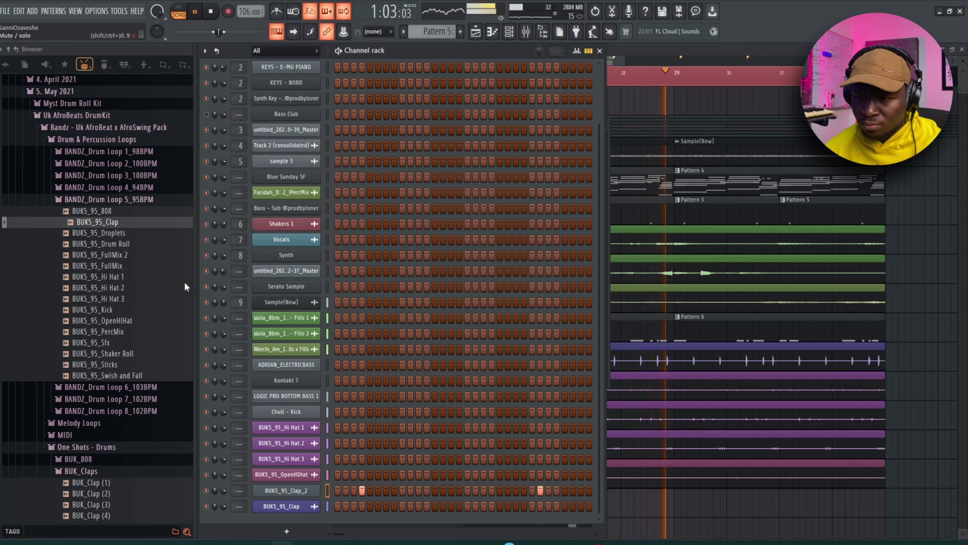
# Load the Logos - Tom x Snare one-shot from the Snares & Rims folder as a new channel and create Pattern 7
pyautogui.scroll(-15, 112, 204)
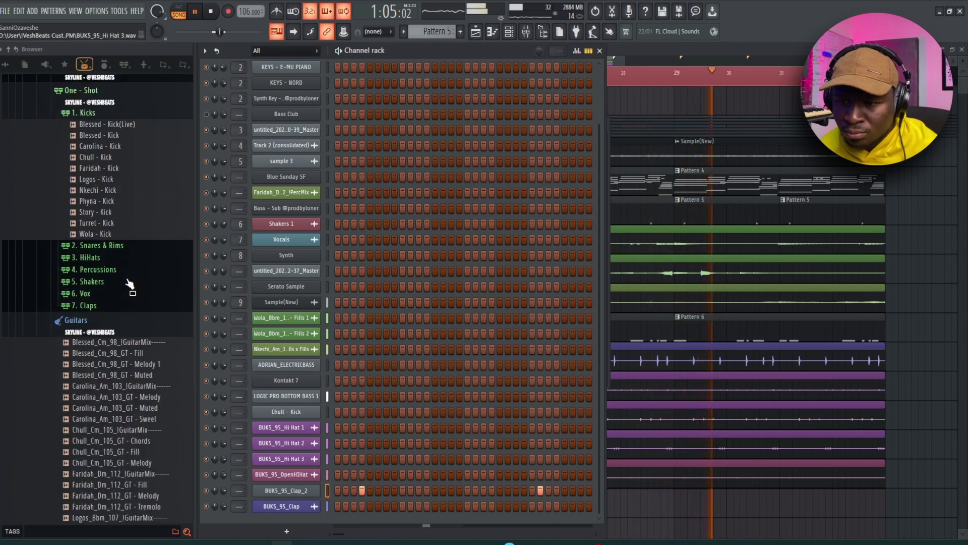
pyautogui.click(87, 204)
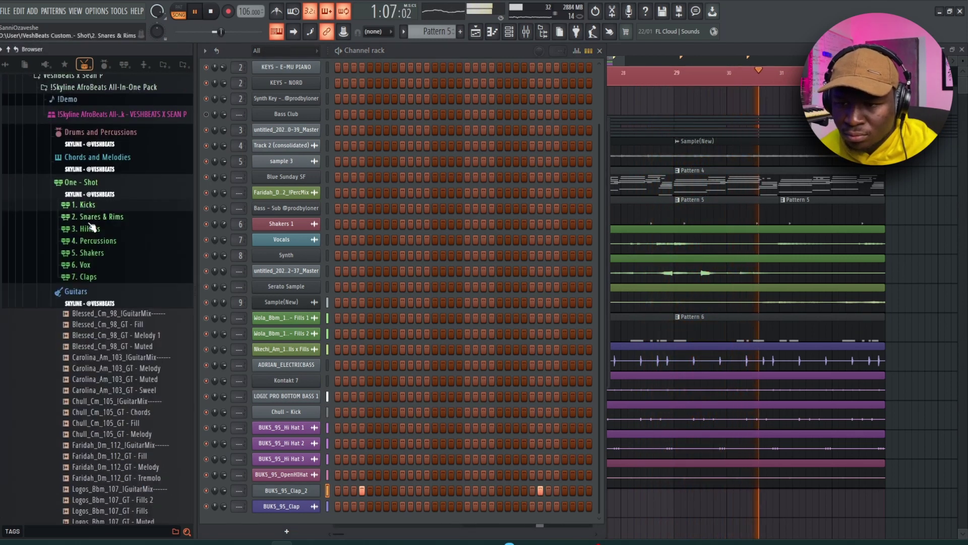
pyautogui.click(114, 218)
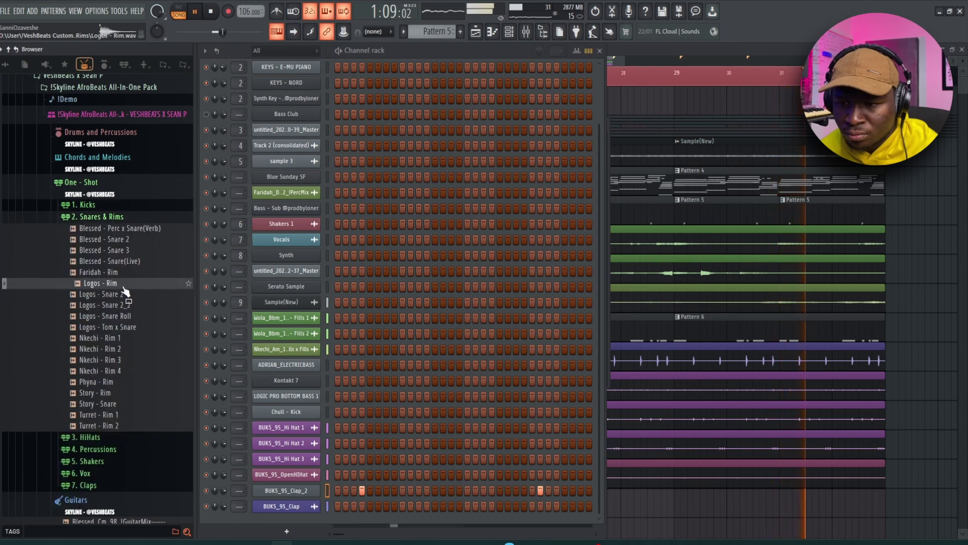
pyautogui.click(130, 328)
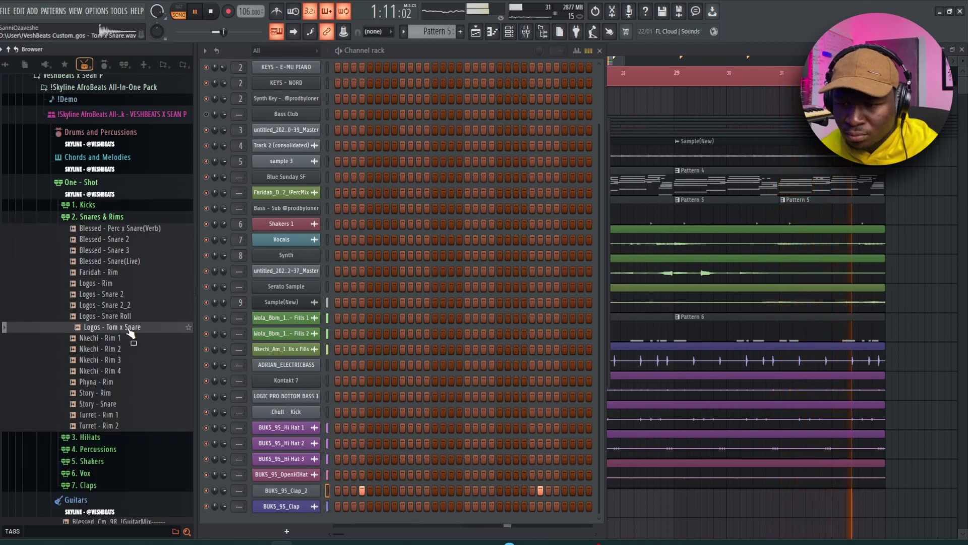
pyautogui.moveTo(132, 330); pyautogui.dragTo(277, 524)
pyautogui.press('F4')
pyautogui.press('F6')
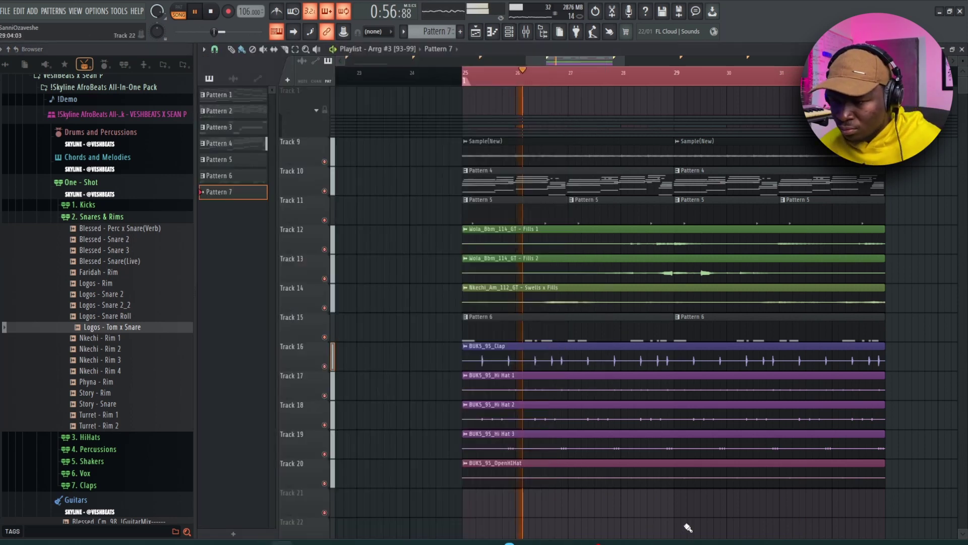
# Place Pattern 7 on Track 21 at bars 28 and 32
pyautogui.click(625, 506)
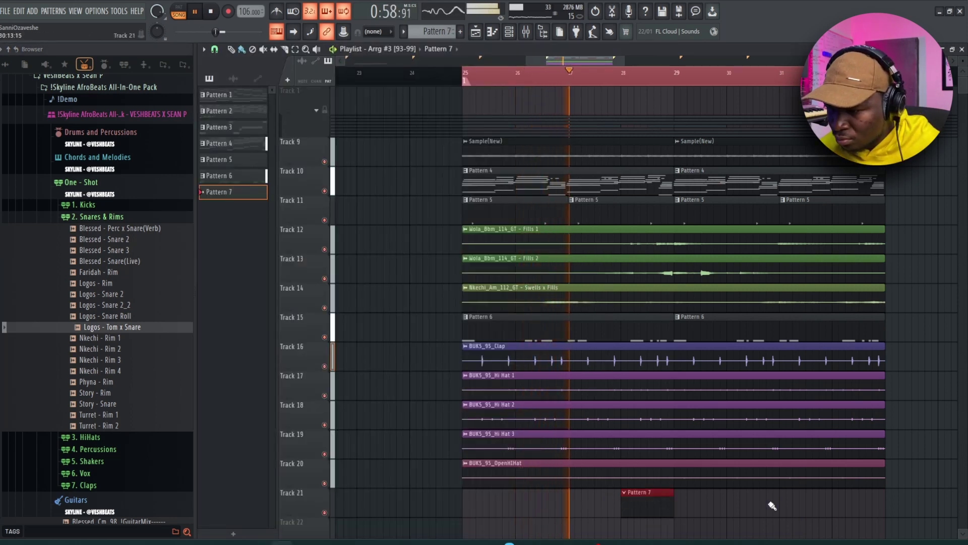
pyautogui.click(831, 505)
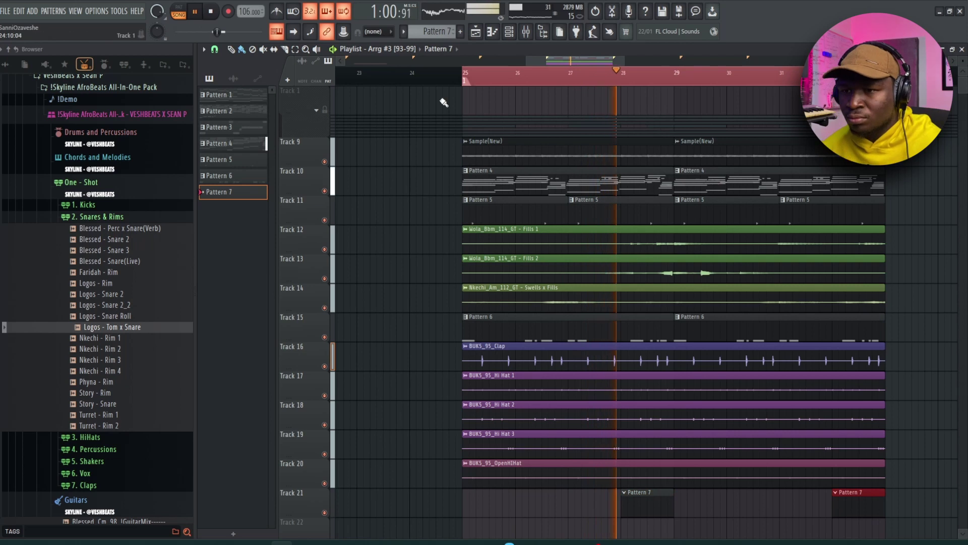
# Record a Logos - Tom x Snare hit into Pattern 7 and open its notes in the piano roll
pyautogui.click(228, 12)
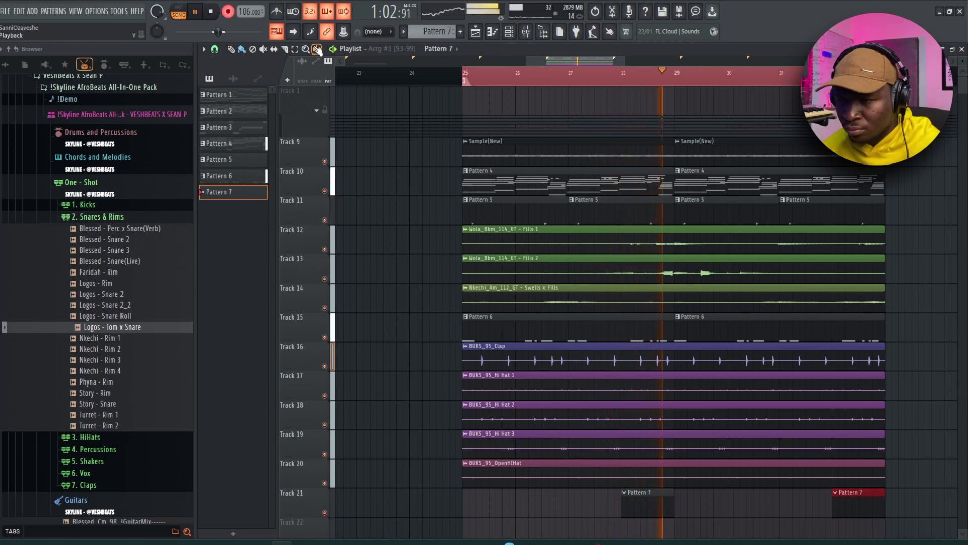
pyautogui.click(228, 12)
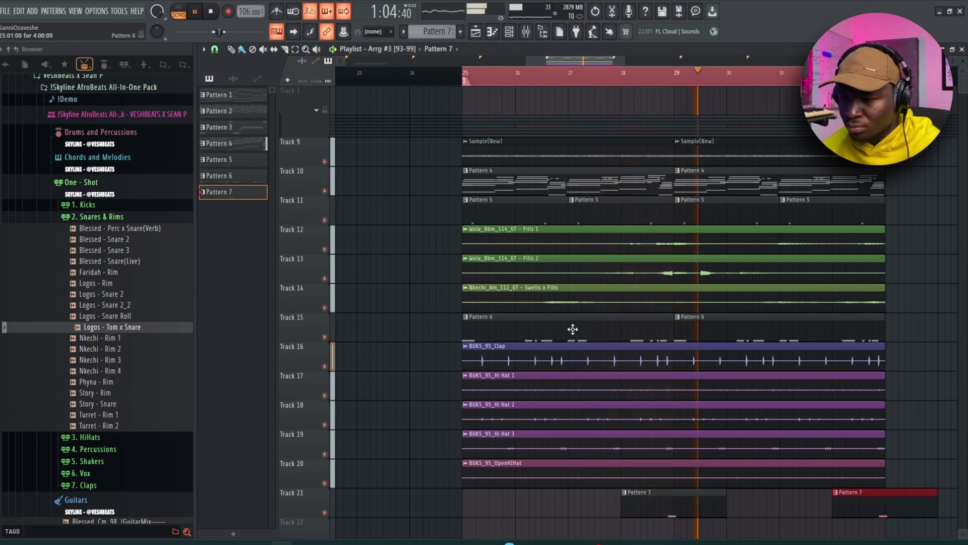
pyautogui.doubleClick(670, 499)
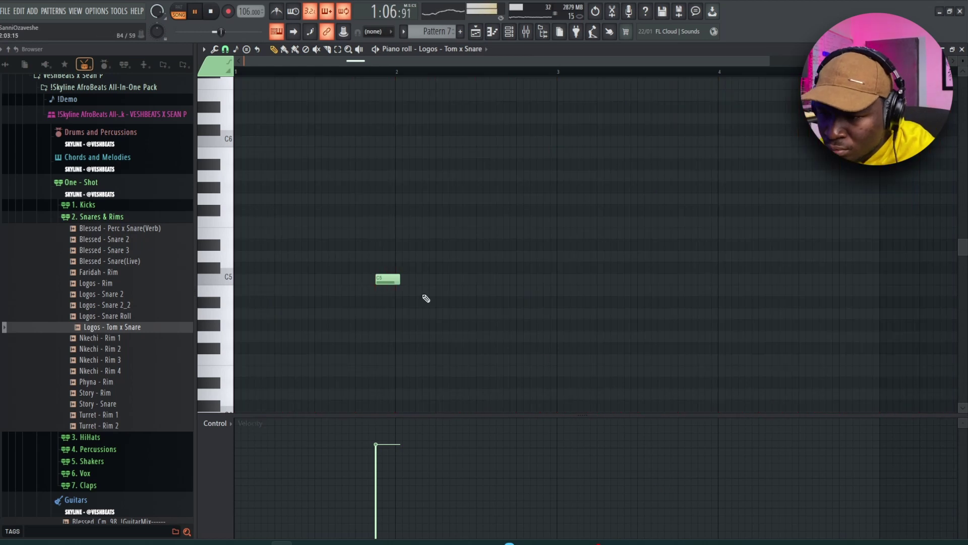
# Inspect the Logos - Tom x Snare note in Pattern 7 and return to the playlist
pyautogui.keyDown('ctrl'); pyautogui.scroll(5, 392, 279); pyautogui.keyUp('ctrl')
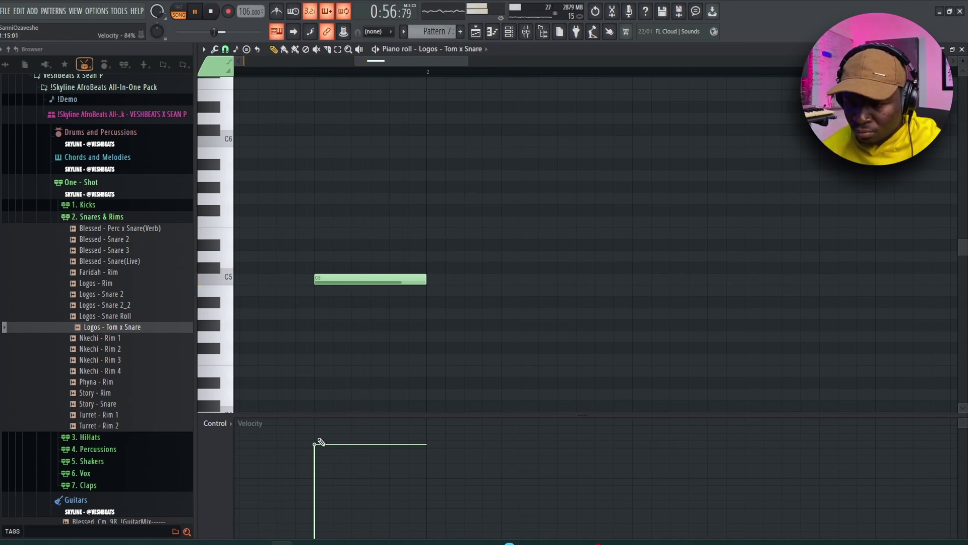
pyautogui.press('F5')
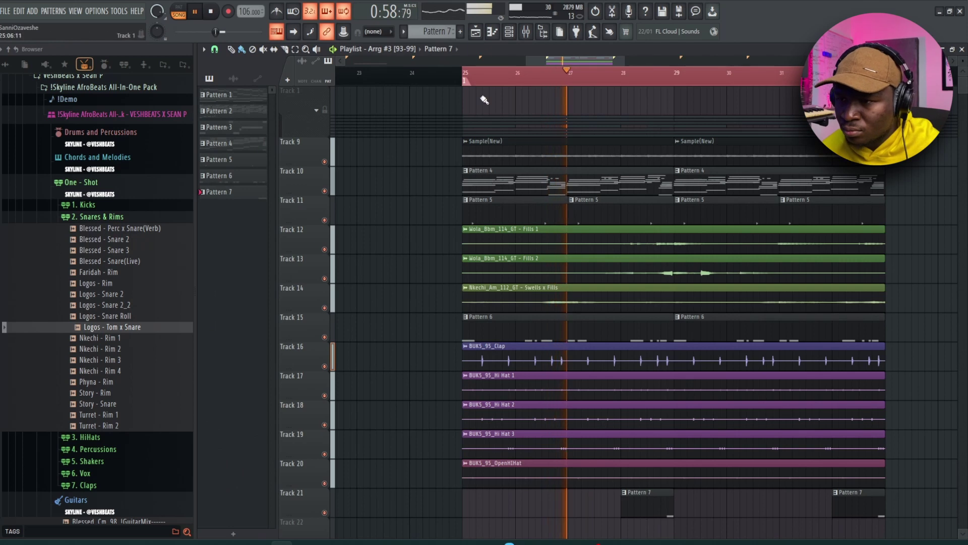
pyautogui.press('F6')
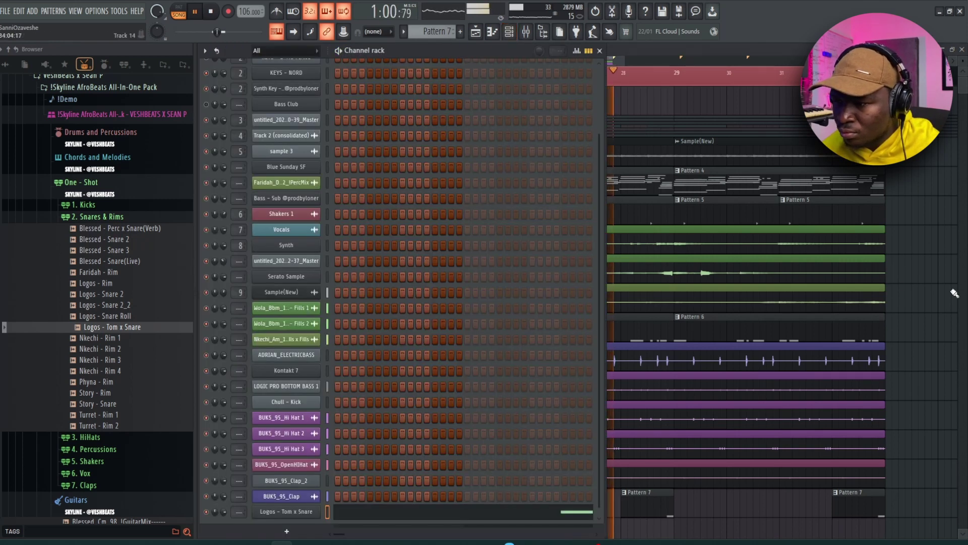
pyautogui.press('F6')
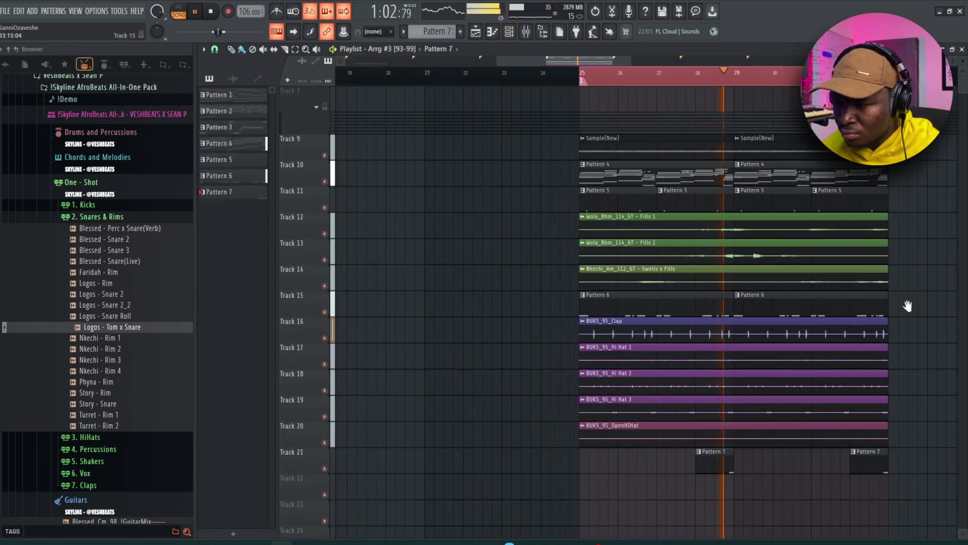
# Copy the eight-bar section starting at bar 25 into bars 1 and 9, and set the playlist snap to Bar
pyautogui.scroll(-3, 876, 307)
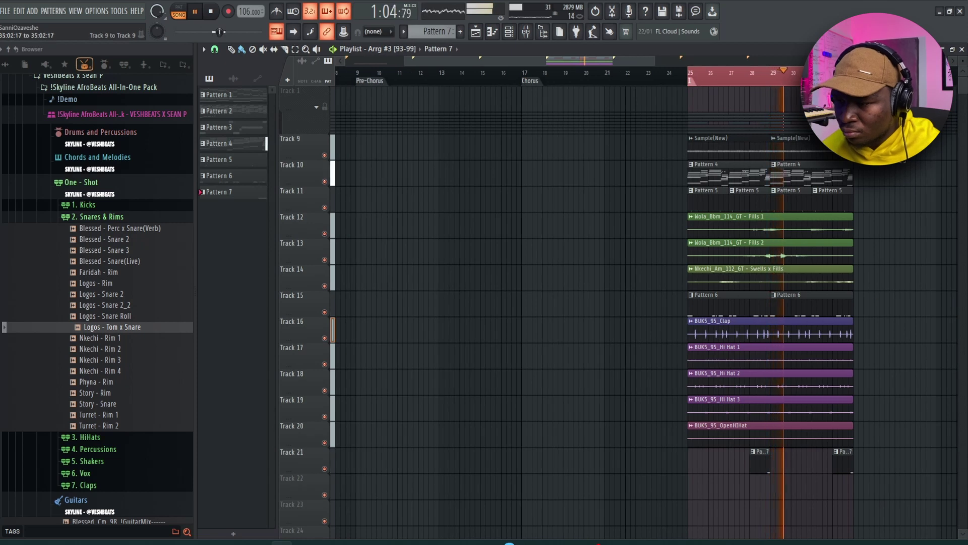
pyautogui.moveTo(897, 465); pyautogui.dragTo(535, 150)
pyautogui.click(216, 50)
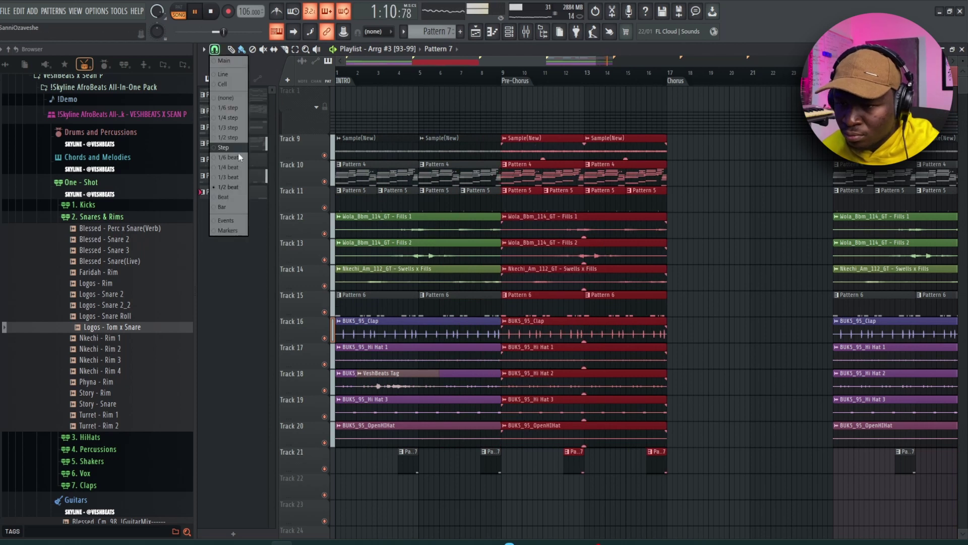
pyautogui.click(233, 209)
# Duplicate the arranged clips along the timeline so the full section repeats from bar 1 up to bar 65
pyautogui.moveTo(538, 151); pyautogui.dragTo(338, 503)
pyautogui.scroll(-4, 706, 154)
pyautogui.moveTo(358, 146); pyautogui.dragTo(666, 152)
pyautogui.click(739, 299)
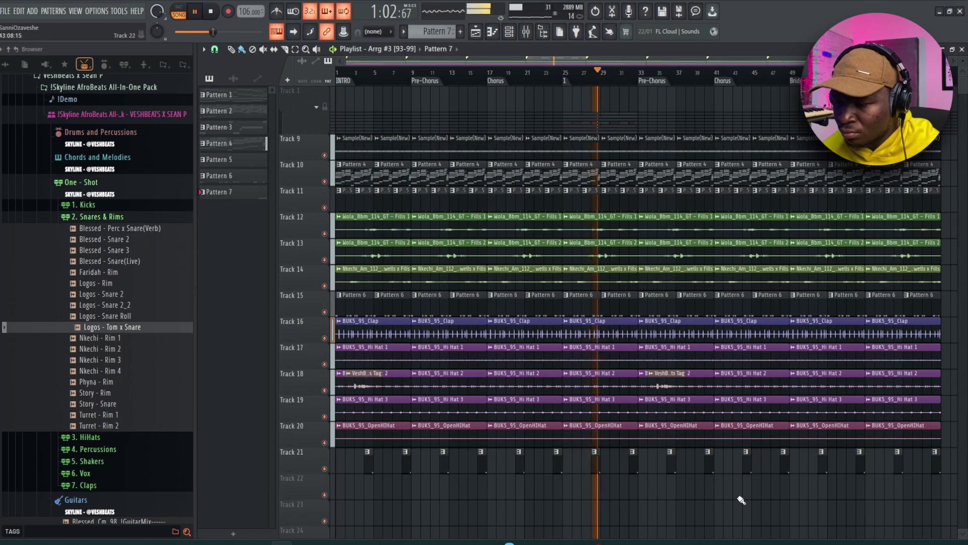
# Select the VeshBeats Tag clip in the playlist and move it down to Track 23
pyautogui.scroll(4, 636, 428)
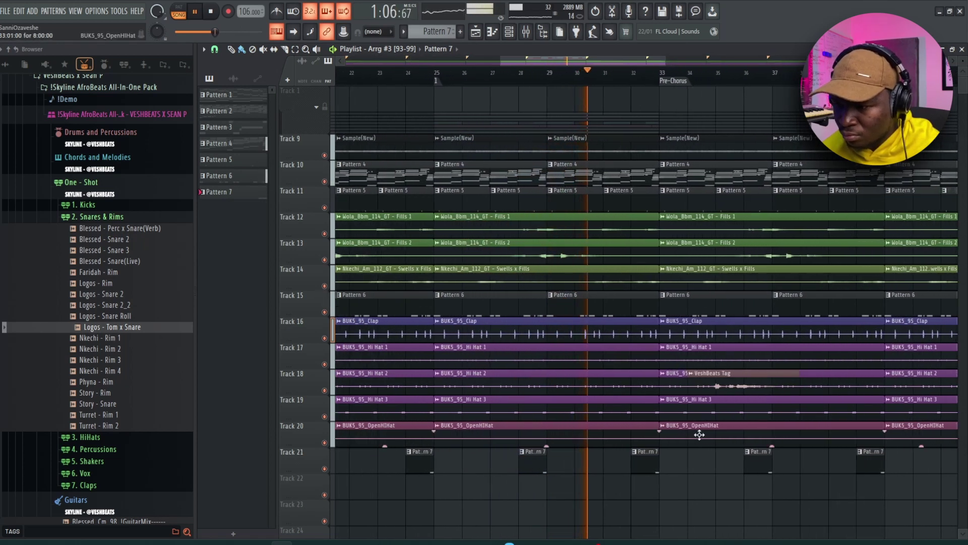
pyautogui.click(233, 79)
pyautogui.rightClick(235, 101)
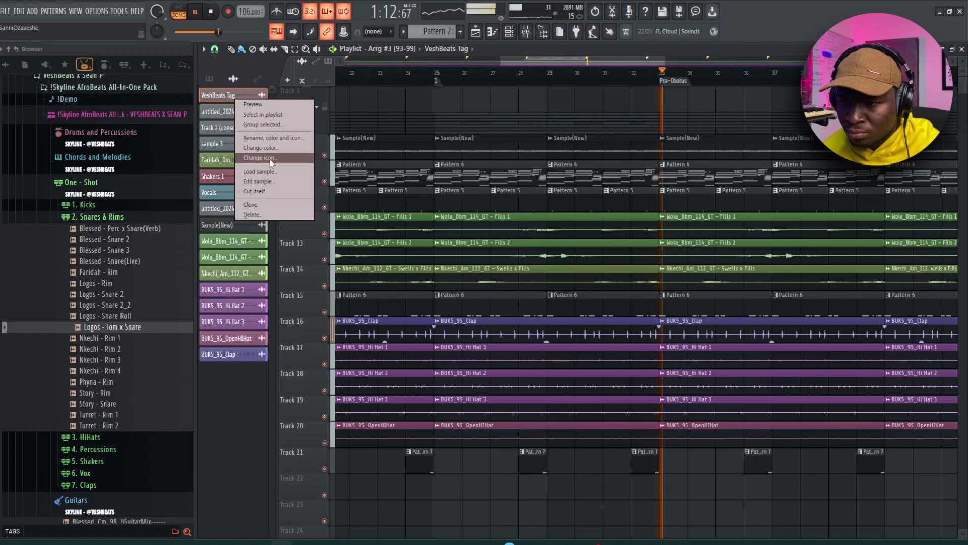
pyautogui.click(264, 114)
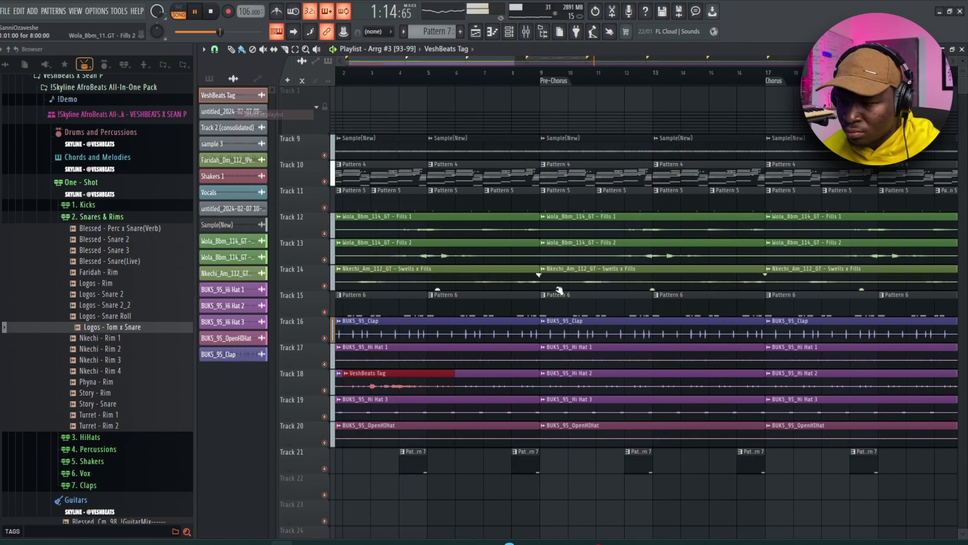
pyautogui.keyDown('ctrl'); pyautogui.scroll(-5, 640, 353); pyautogui.keyUp('ctrl')
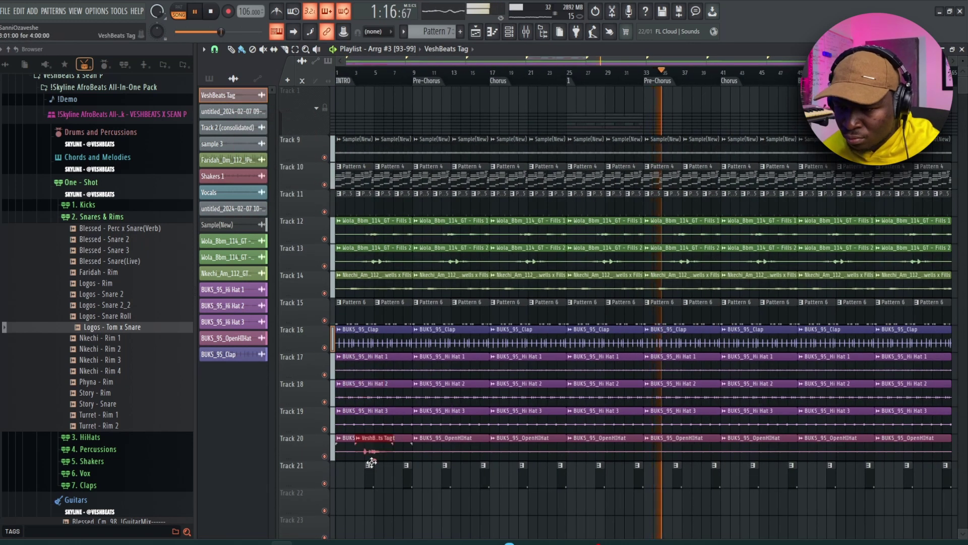
pyautogui.moveTo(371, 462); pyautogui.dragTo(363, 526)
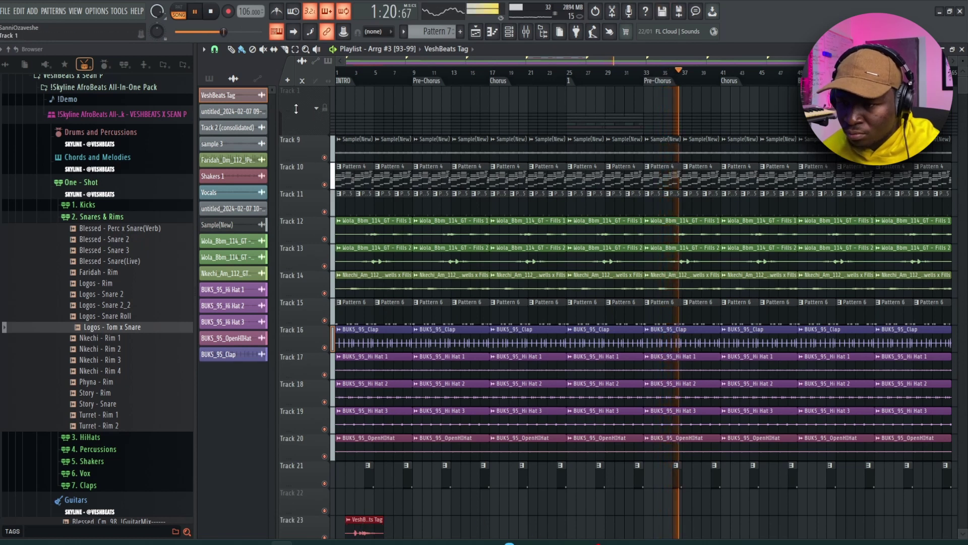
# Make Pattern 4 active and insert an empty track directly below its Track 10
pyautogui.scroll(-1, 283, 102)
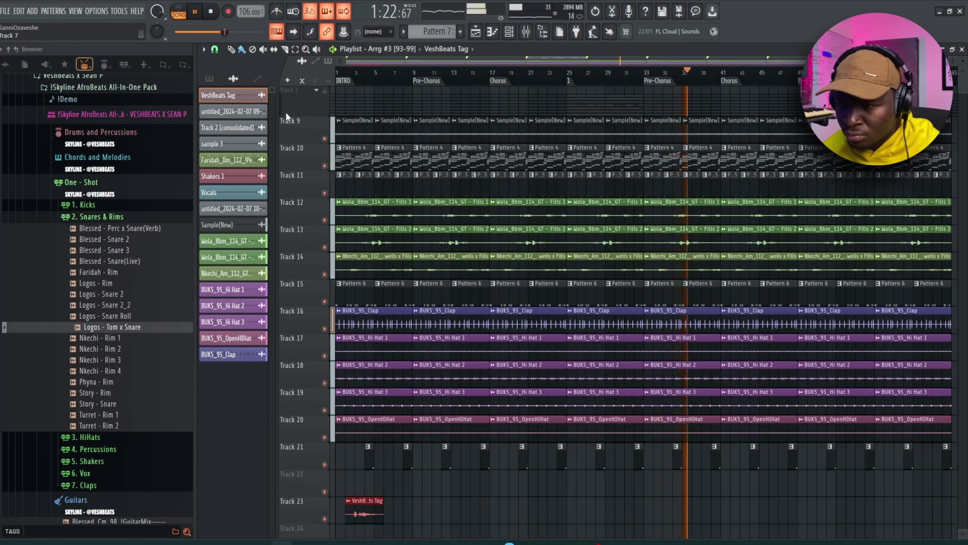
pyautogui.scroll(-2, 525, 436)
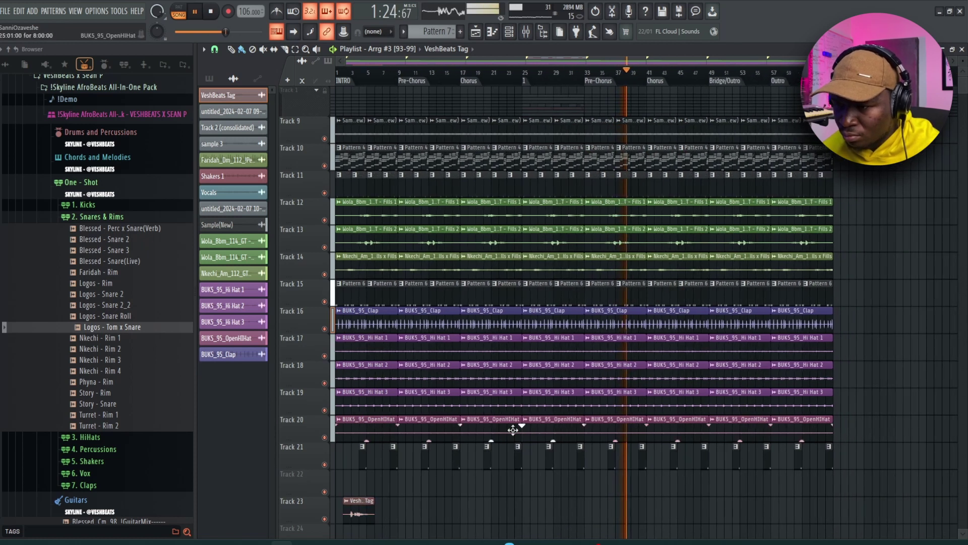
pyautogui.scroll(2, 507, 381)
pyautogui.scroll(1, 559, 396)
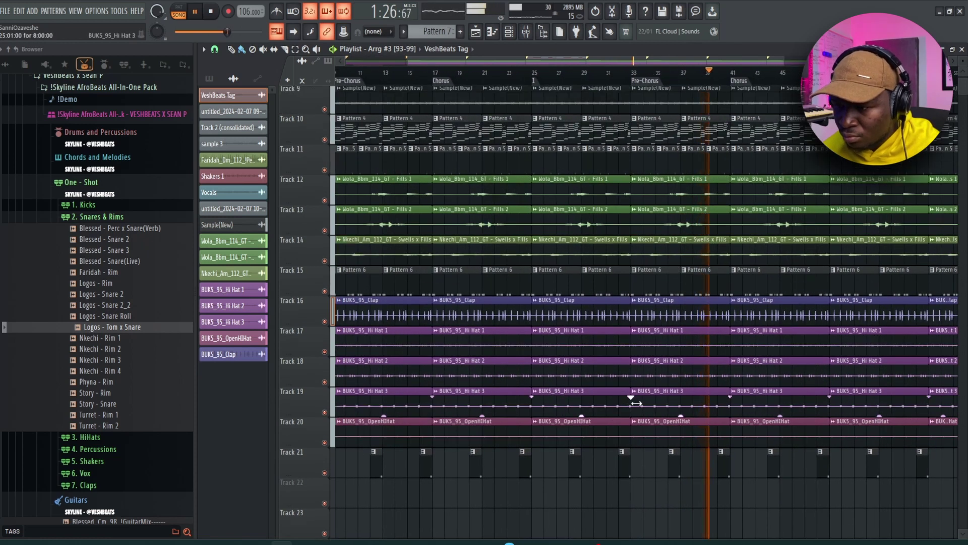
pyautogui.scroll(-2, 646, 402)
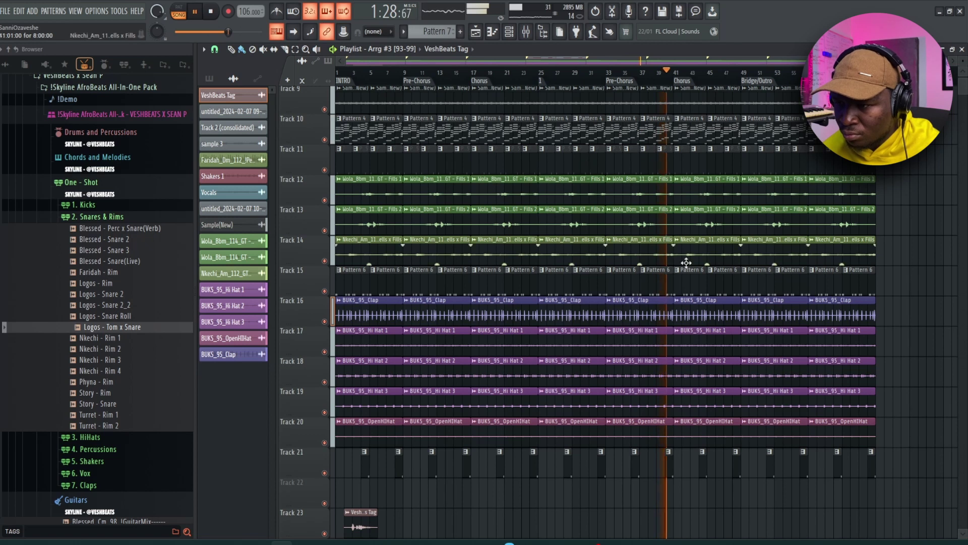
pyautogui.click(649, 127)
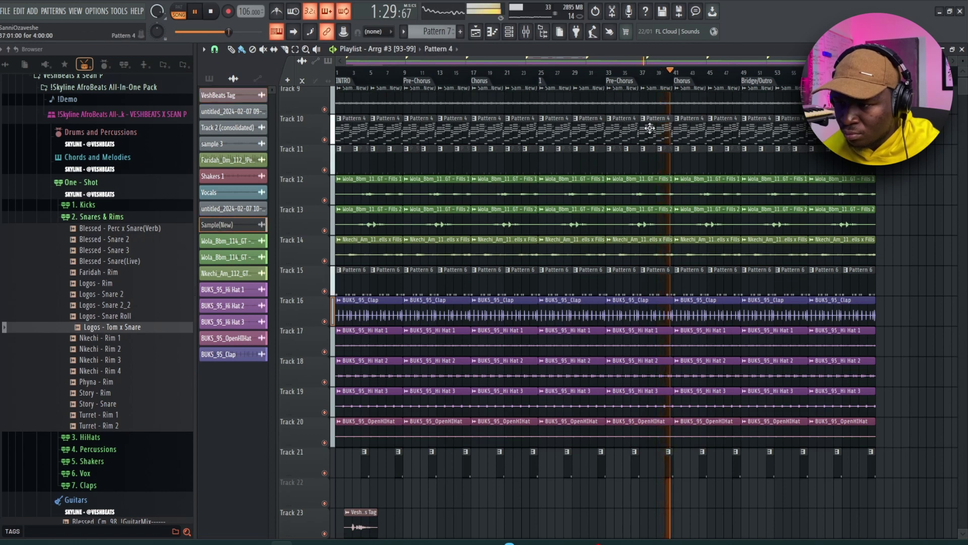
pyautogui.rightClick(299, 165)
pyautogui.click(315, 365)
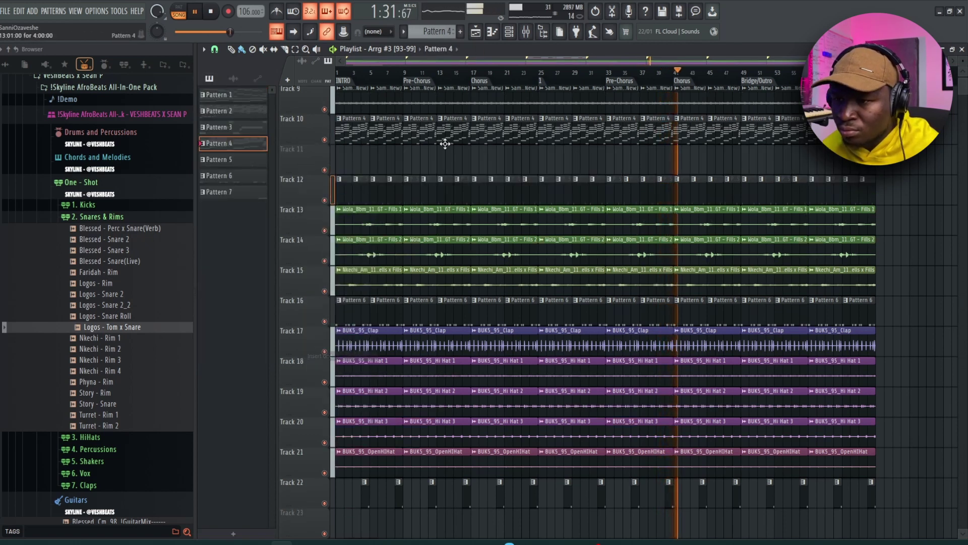
# Paste the chord notes into the KEYS - E-MU PIANO channel and transpose them down one octave
pyautogui.click(508, 38)
pyautogui.scroll(3, 470, 279)
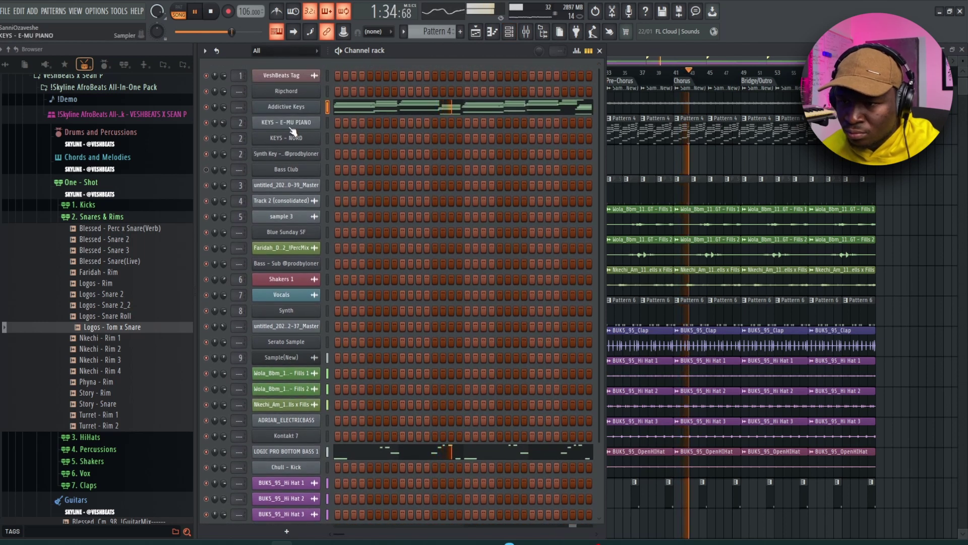
pyautogui.click(328, 124)
pyautogui.hotkey('ctrl', 'v')
pyautogui.click(351, 125)
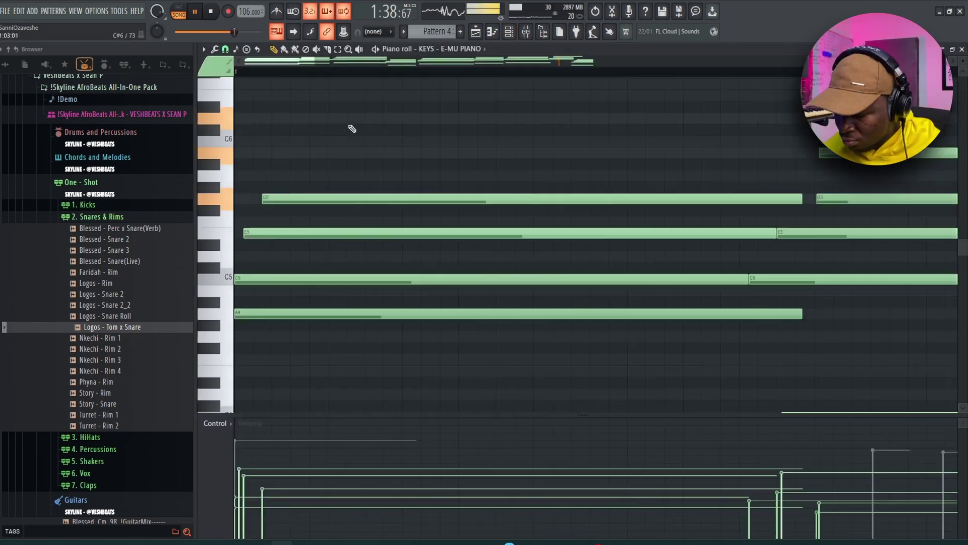
pyautogui.hotkey('ctrl', 'Down')
pyautogui.keyDown('ctrl'); pyautogui.rightClick(430, 198); pyautogui.keyUp('ctrl')
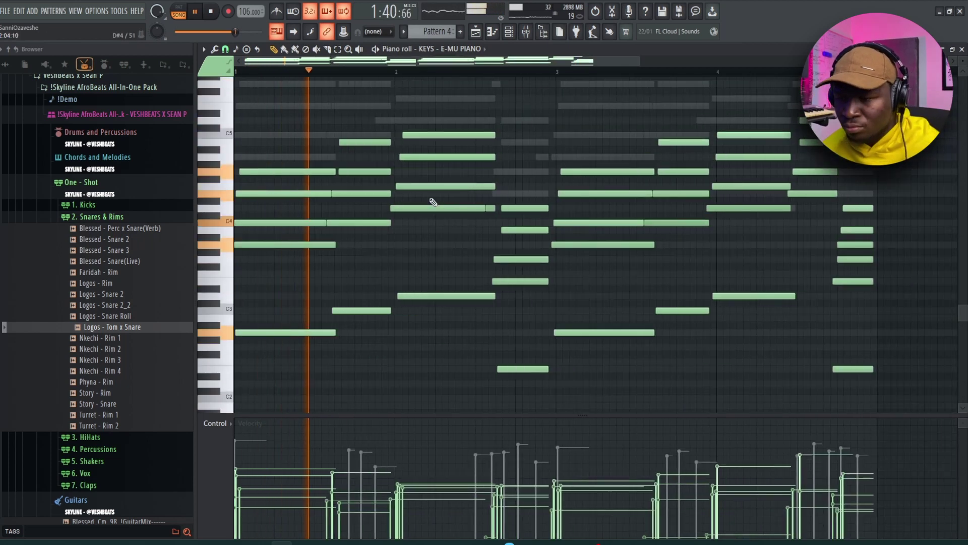
pyautogui.press('Escape')
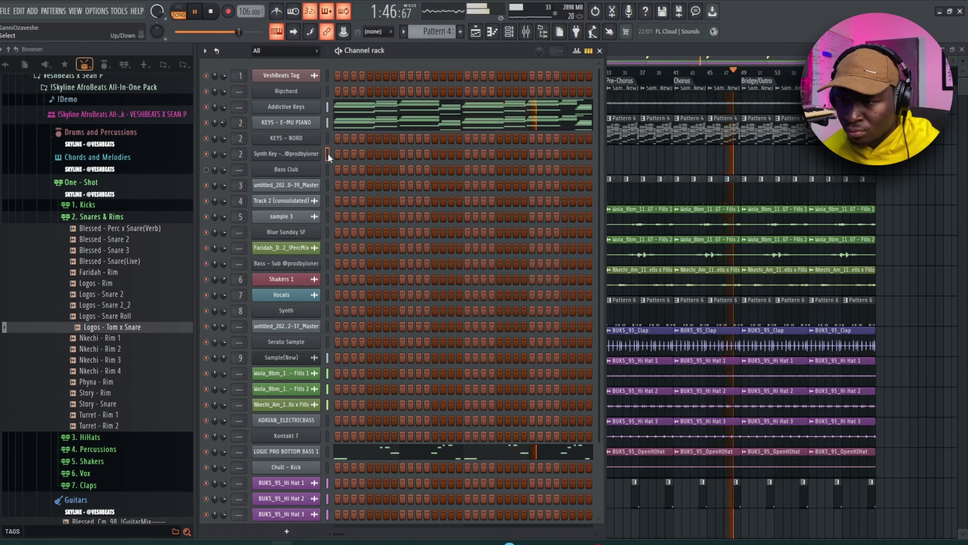
# Paste the chord notes into the Synth Key channel and clear the notes from KEYS - E-MU PIANO
pyautogui.hotkey('ctrl', 'v')
pyautogui.click(327, 124)
pyautogui.hotkey('ctrl', 'x')
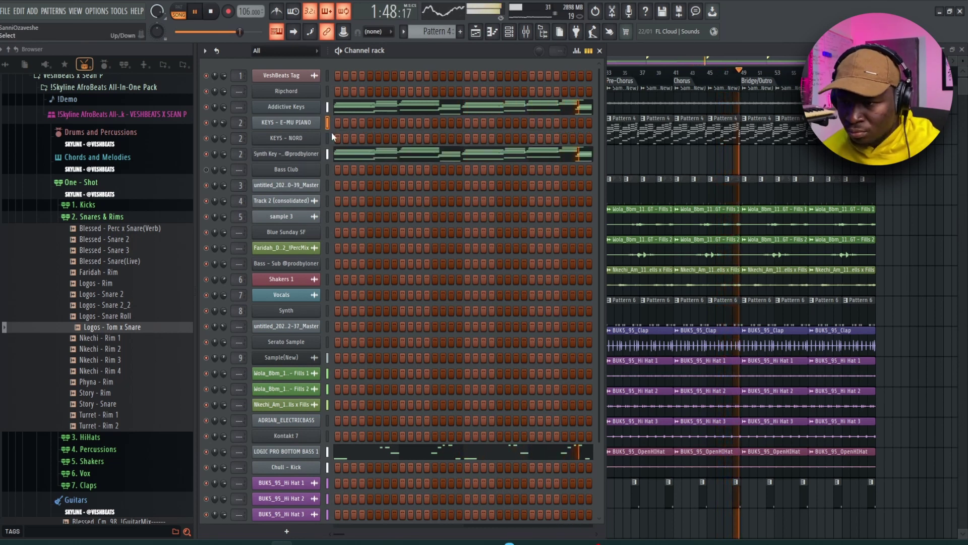
# Quantize the Synth Key chord notes with the Default template, leaving their durations unchanged
pyautogui.click(357, 155)
pyautogui.hotkey('alt', 'q')
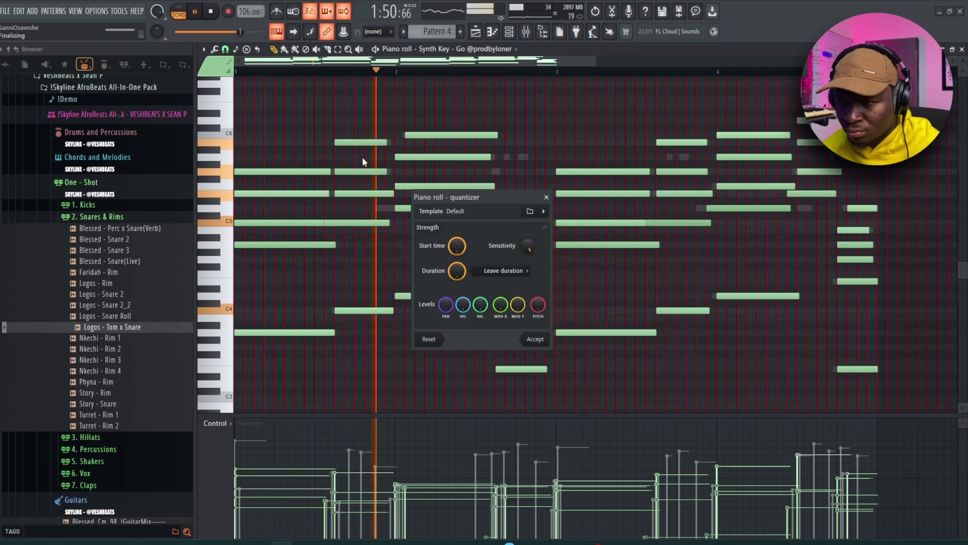
pyautogui.click(534, 338)
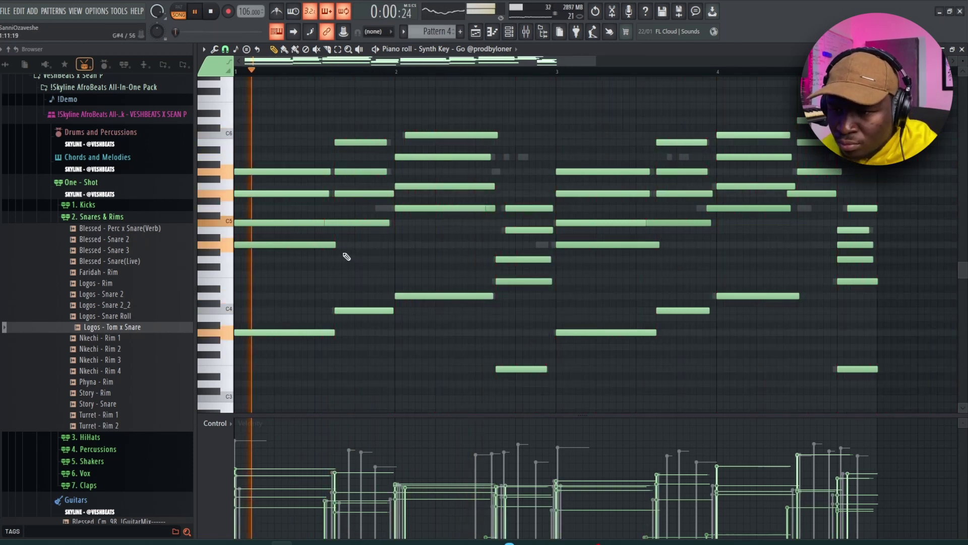
# Align the second C5 note in bar 1 and the late B4 and D5 notes in bar 2 with their chord starts
pyautogui.moveTo(343, 222); pyautogui.dragTo(352, 224)
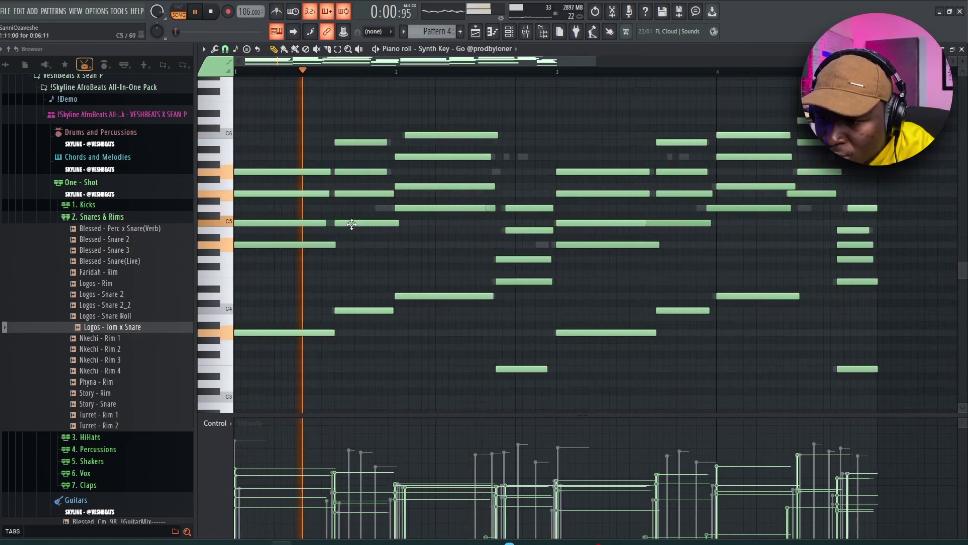
pyautogui.keyDown('ctrl'); pyautogui.scroll(2, 410, 177); pyautogui.keyUp('ctrl')
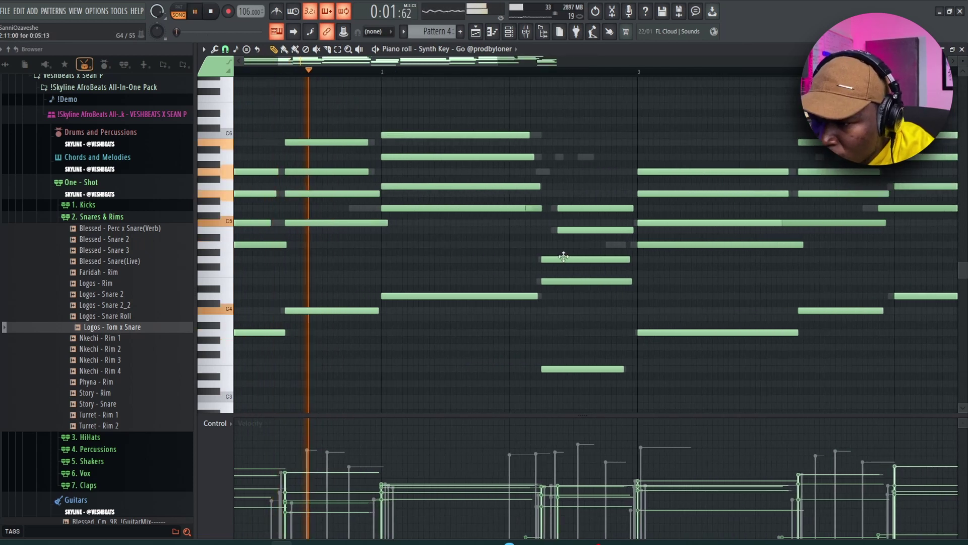
pyautogui.moveTo(560, 252); pyautogui.dragTo(564, 309)
pyautogui.keyDown('ctrl'); pyautogui.scroll(2, 567, 239); pyautogui.keyUp('ctrl')
pyautogui.moveTo(567, 238); pyautogui.dragTo(566, 203)
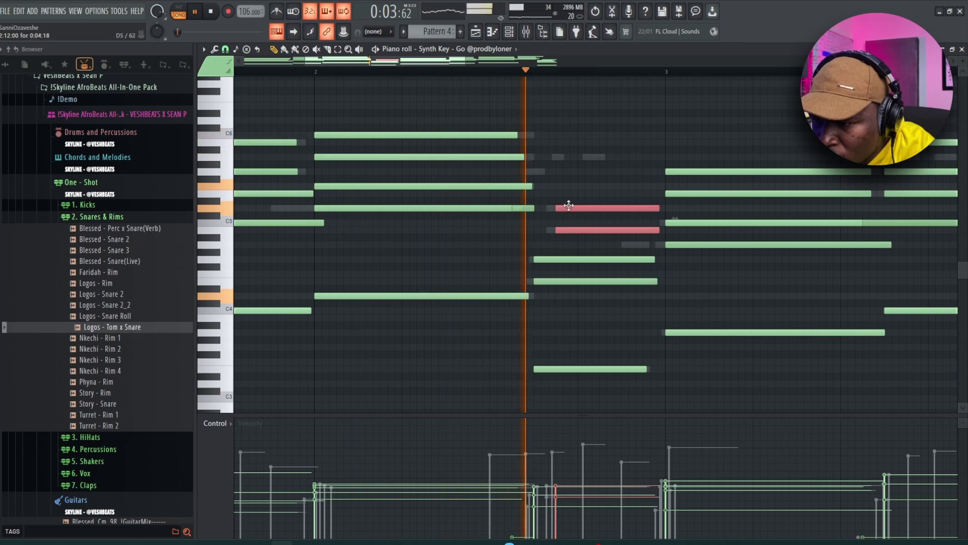
pyautogui.moveTo(557, 253); pyautogui.dragTo(552, 276)
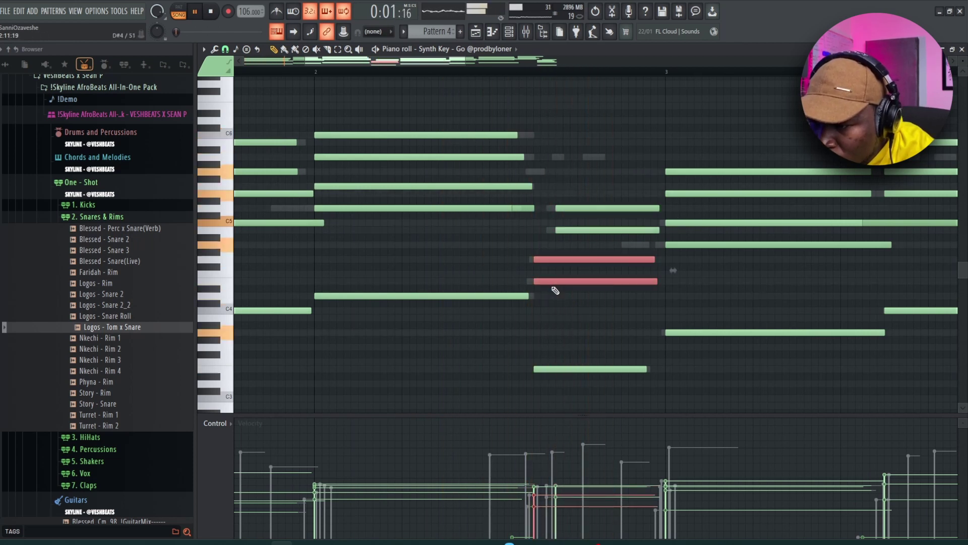
pyautogui.moveTo(576, 201); pyautogui.dragTo(552, 229)
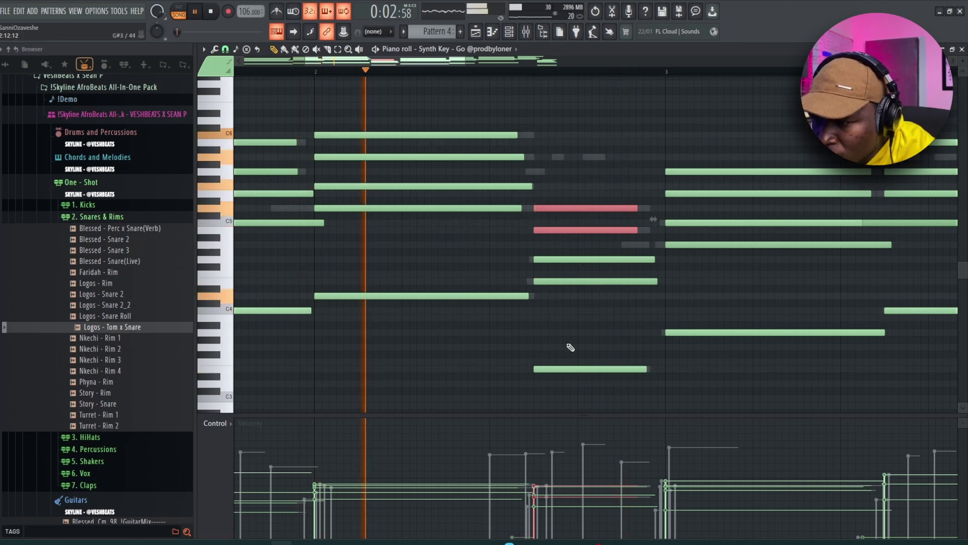
pyautogui.scroll(-3, 609, 341)
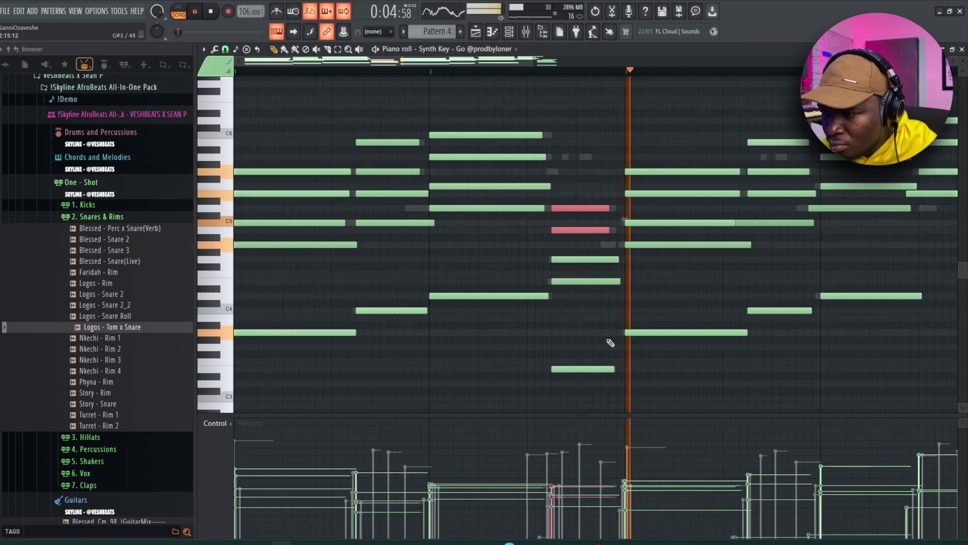
# Align the early C5 note in bar 3 and the stray E5 and last D5 notes in bar 4 with their chord starts
pyautogui.press('F6')
pyautogui.press('space')
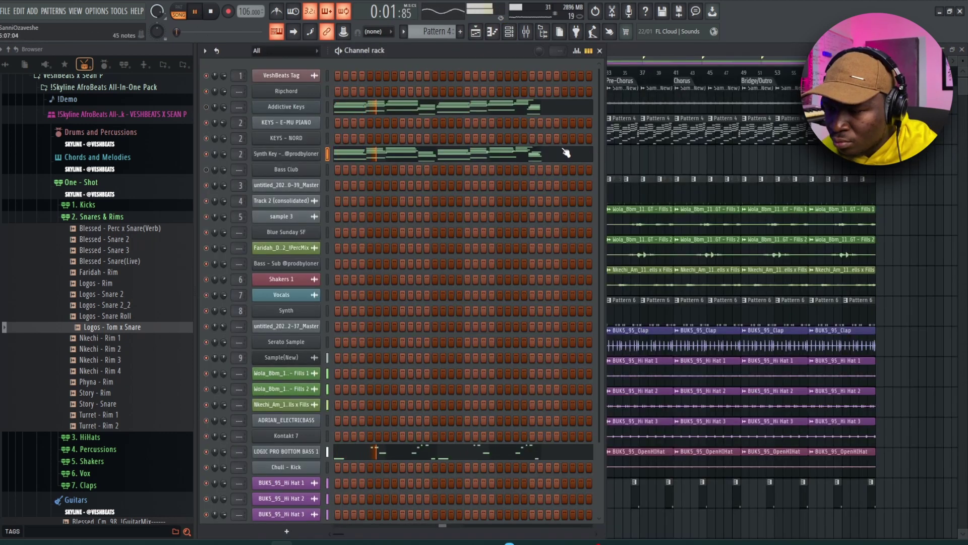
pyautogui.click(580, 158)
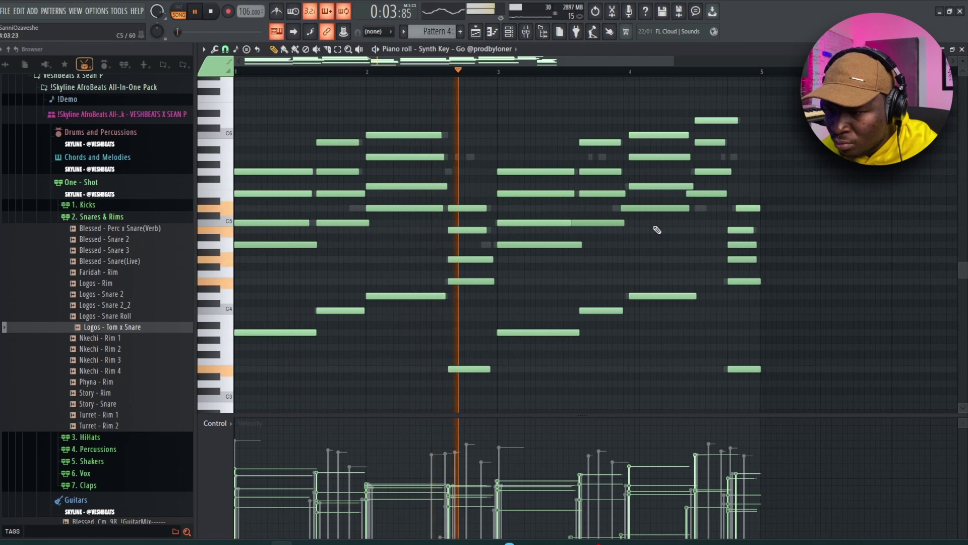
pyautogui.scroll(2, 555, 259)
pyautogui.scroll(2, 614, 255)
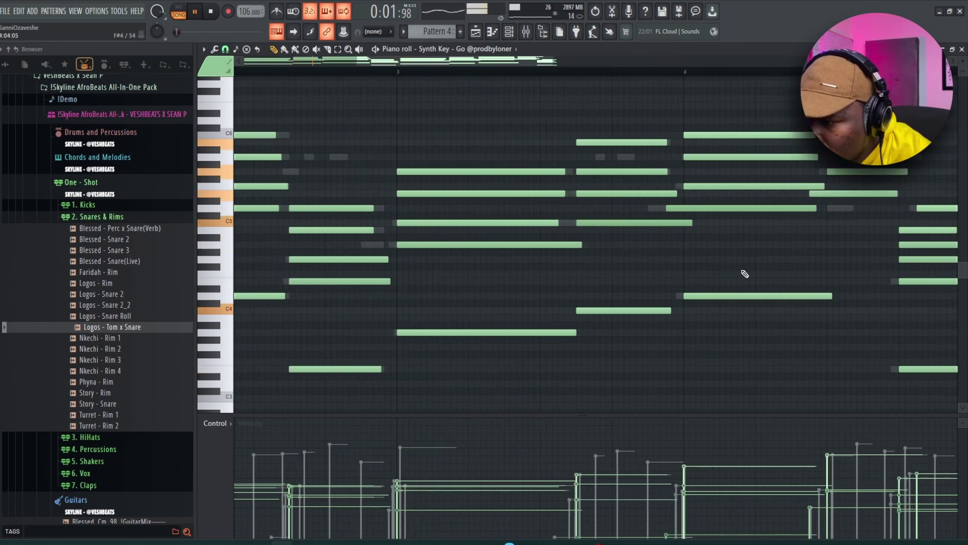
pyautogui.moveTo(712, 269); pyautogui.dragTo(511, 291)
pyautogui.moveTo(630, 214); pyautogui.dragTo(647, 215)
pyautogui.moveTo(724, 229); pyautogui.dragTo(709, 227)
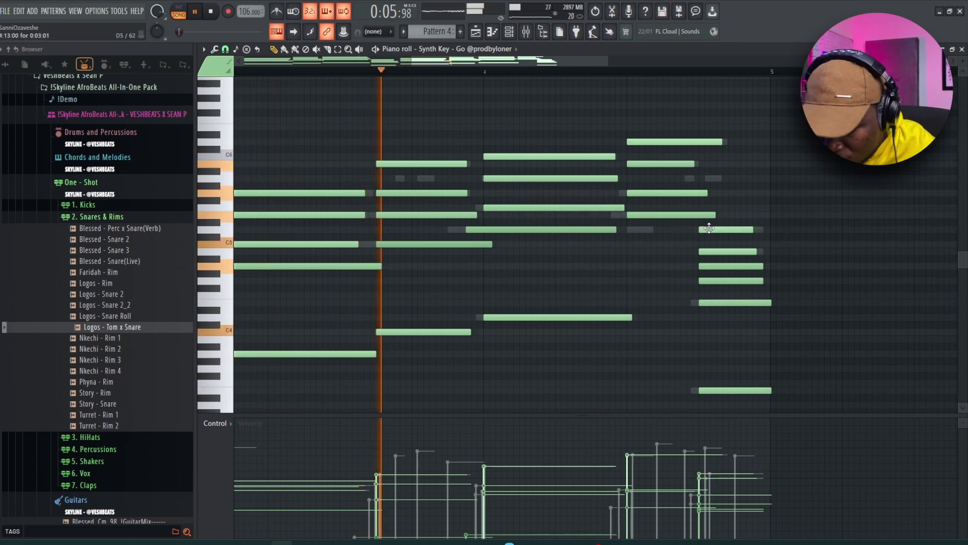
# Make the Synth Key chord notes legato, aligning the early D5 note with the chord start at bar 4
pyautogui.hotkey('ctrl', 'l')
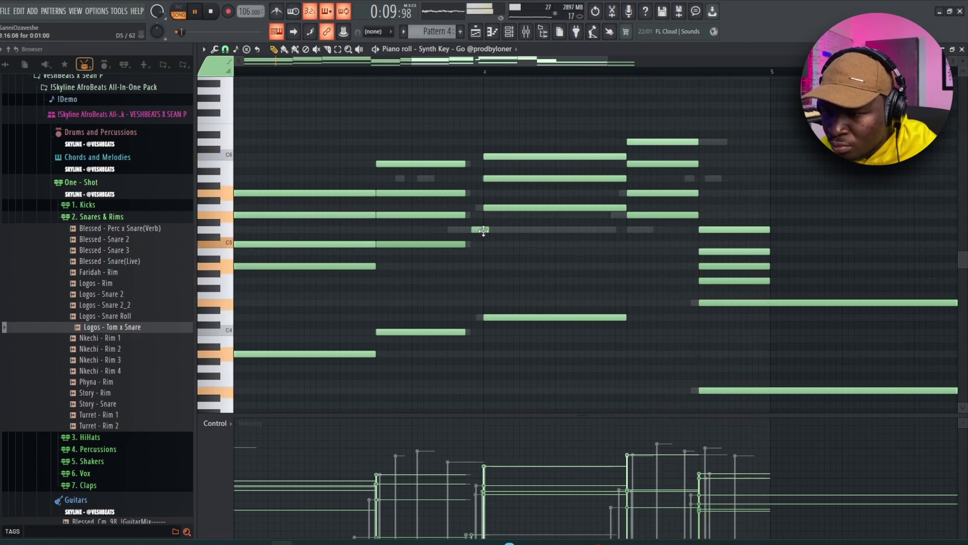
pyautogui.moveTo(483, 230); pyautogui.dragTo(491, 231)
pyautogui.hotkey('ctrl', 'l')
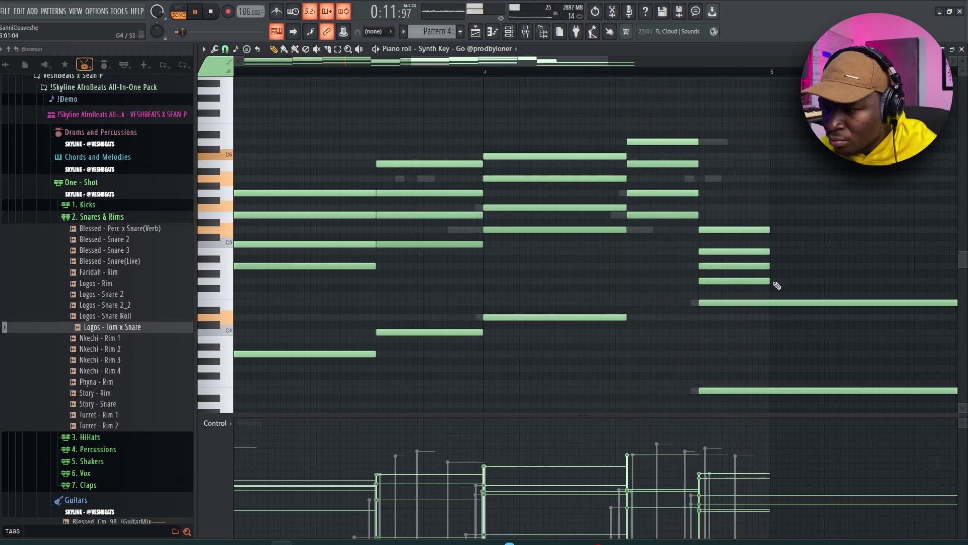
# Shorten the two overlong lowest notes of the last chord to end at bar 5 and close the piano roll
pyautogui.scroll(-4, 759, 328)
pyautogui.scroll(5, 749, 330)
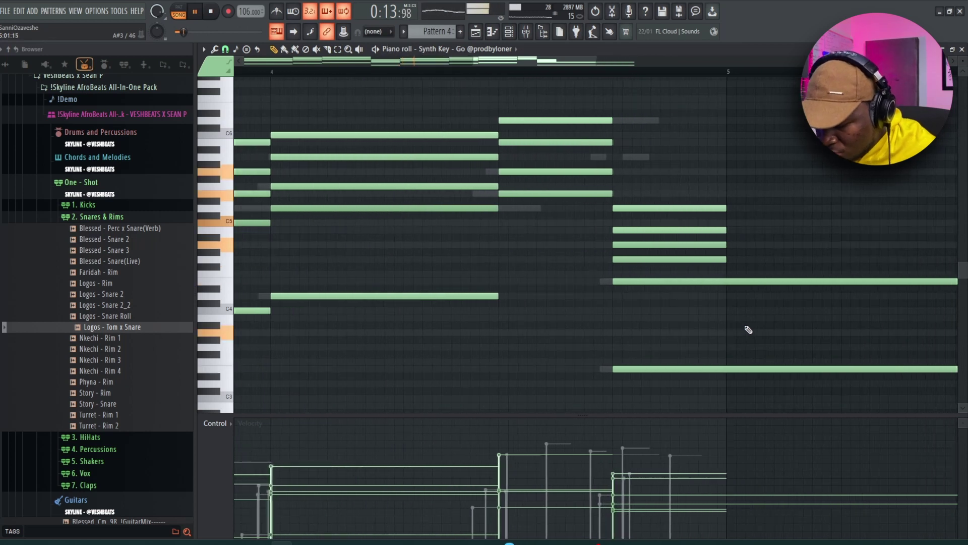
pyautogui.moveTo(739, 280); pyautogui.dragTo(730, 273)
pyautogui.rightClick(761, 281)
pyautogui.rightClick(779, 369)
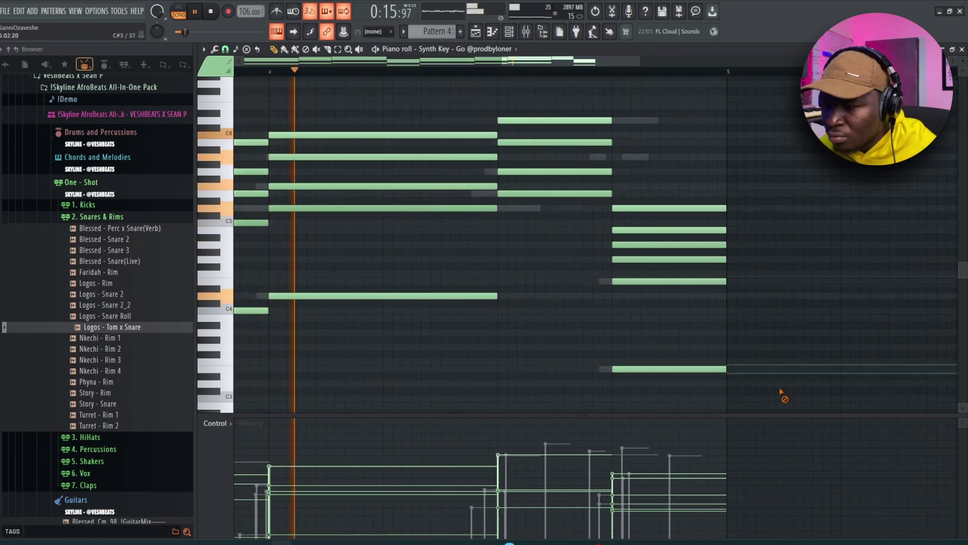
pyautogui.scroll(-4, 802, 336)
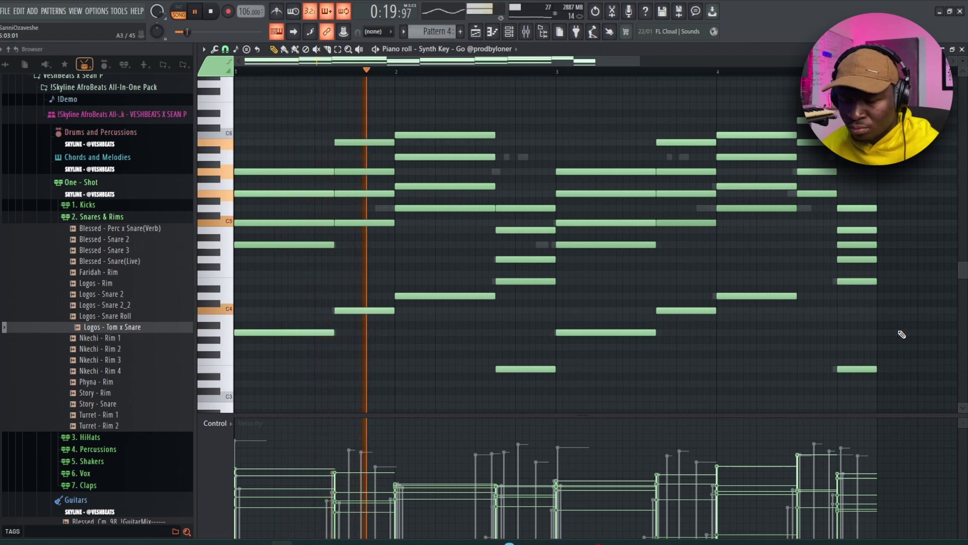
pyautogui.press('Escape')
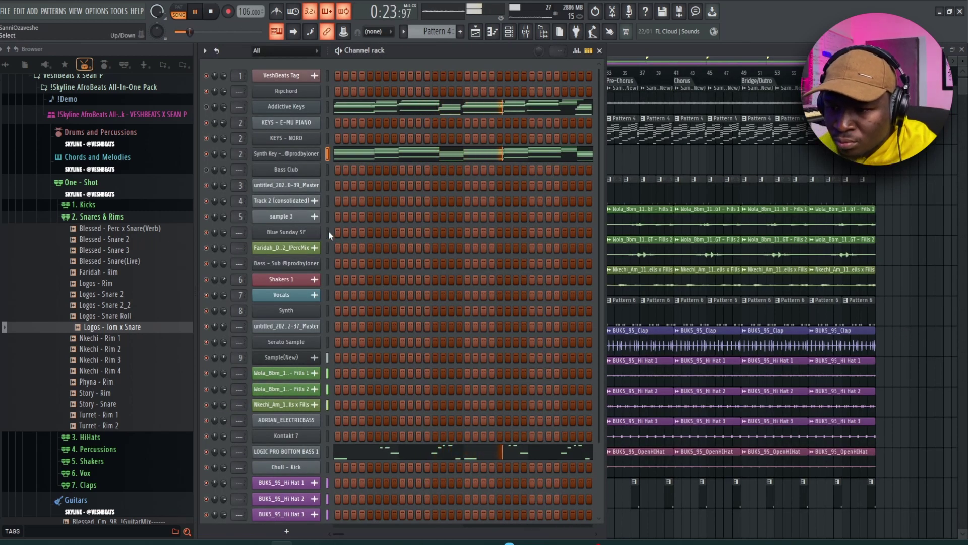
# Paste the chord notes into the Synth channel and raise the Boost in its precomputed effects
pyautogui.click(327, 312)
pyautogui.hotkey('ctrl', 'v')
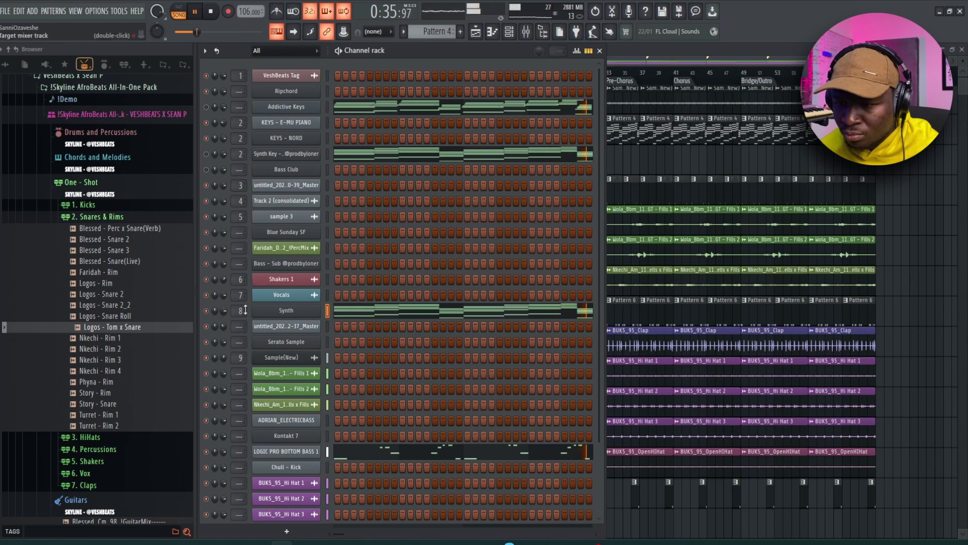
pyautogui.click(278, 312)
pyautogui.click(307, 211)
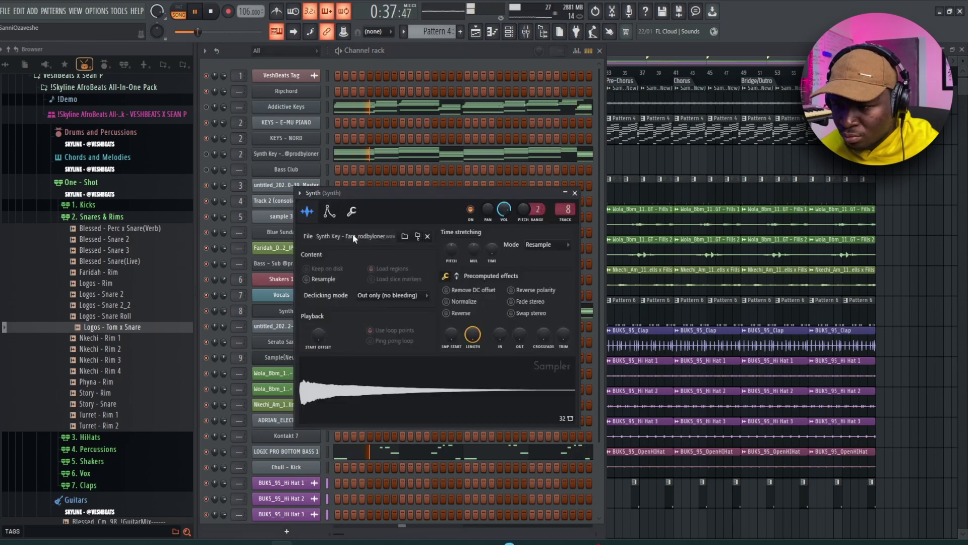
pyautogui.click(457, 276)
pyautogui.moveTo(452, 294); pyautogui.dragTo(452, 290)
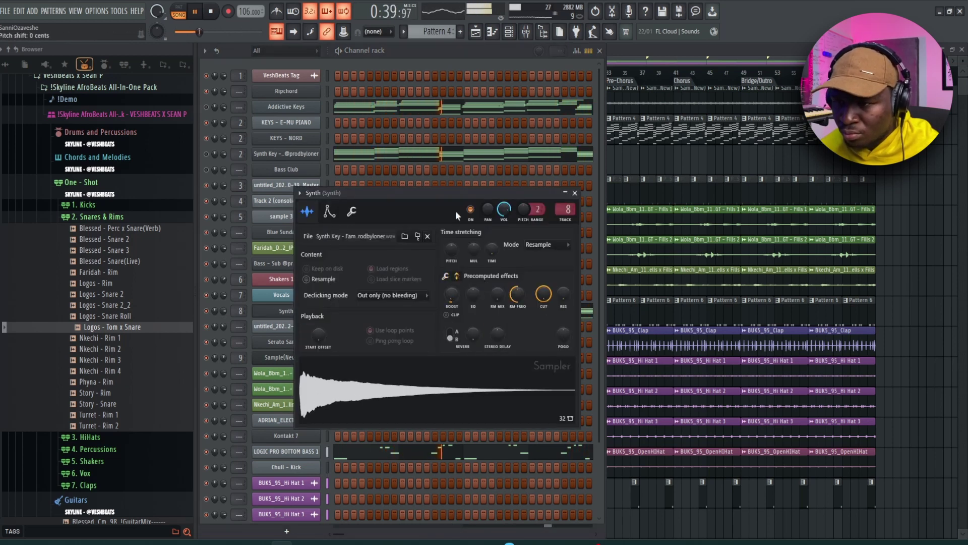
pyautogui.click(446, 57)
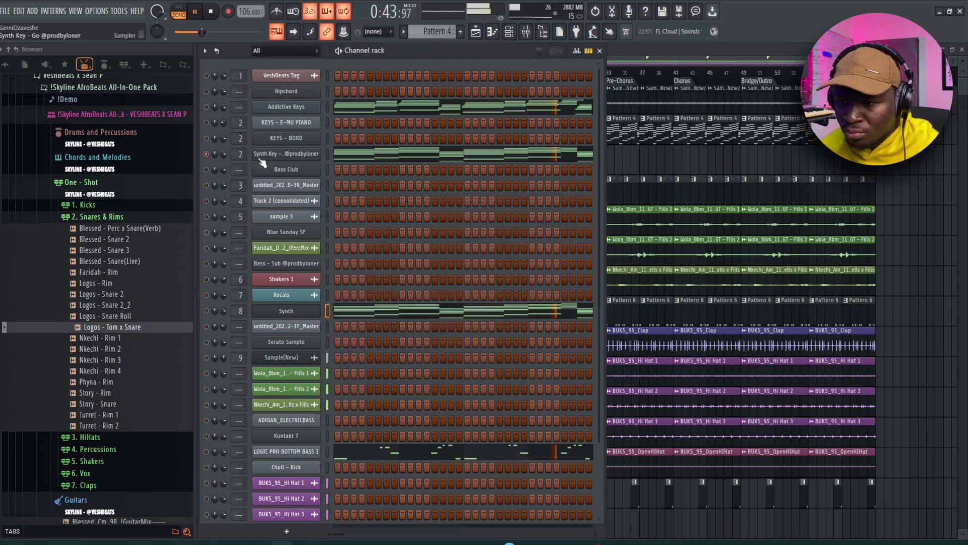
# Rename the Synth Key channel to "Bellish Keys" and the Addictive Keys channel to "Rhodes"
pyautogui.press('F2')
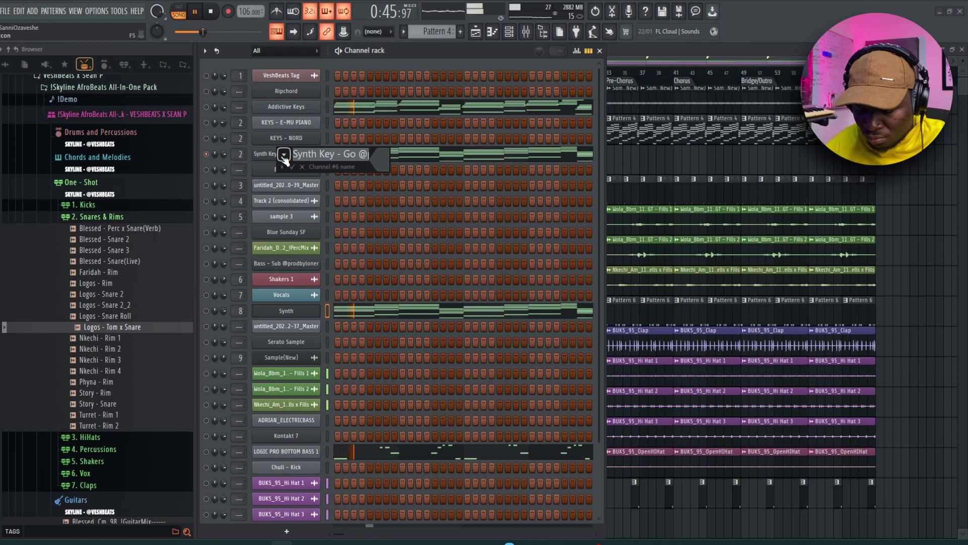
pyautogui.write('Bellish Keys')
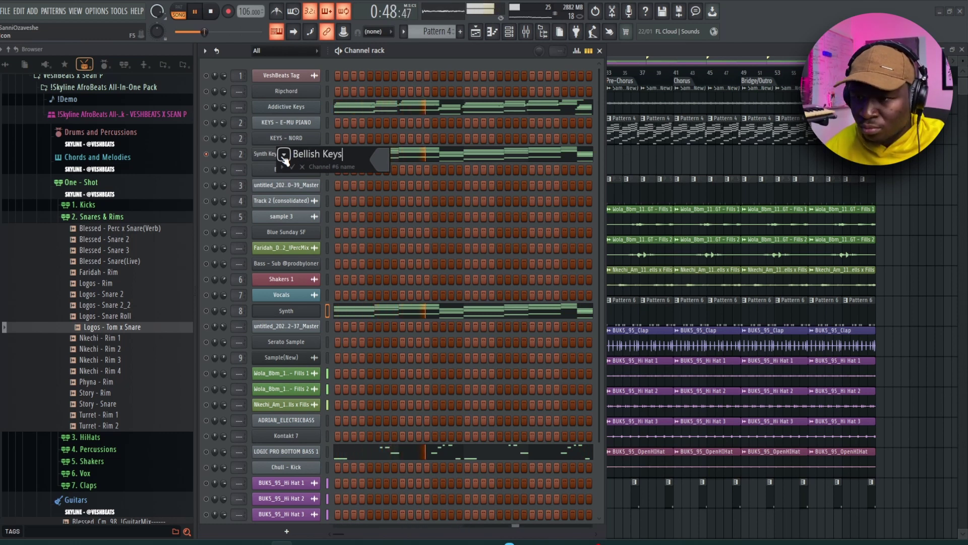
pyautogui.press('Return')
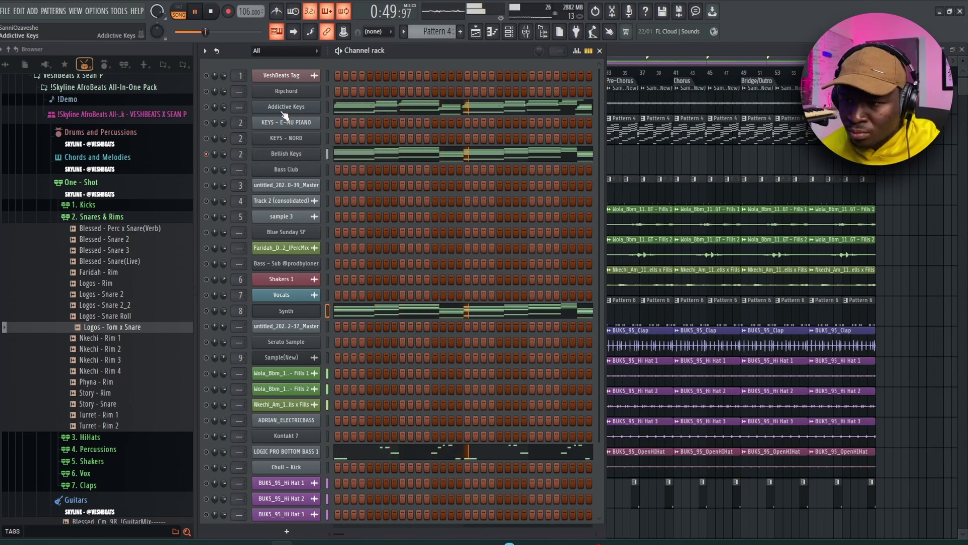
pyautogui.press('F2')
pyautogui.write('Rhodes')
pyautogui.press('Return')
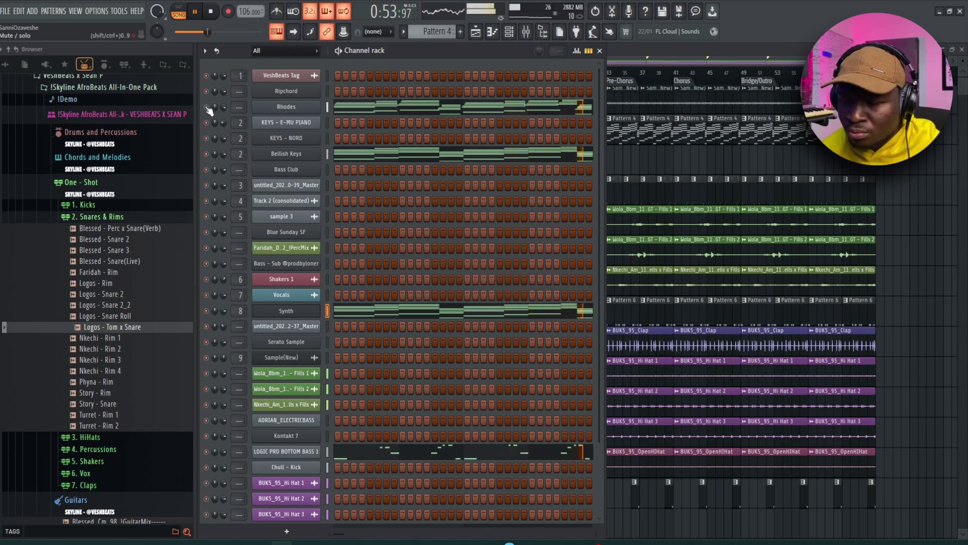
# Rename the LOGIC PRO BOTTOM BASS channel to "Pot Bass"
pyautogui.scroll(-3, 440, 164)
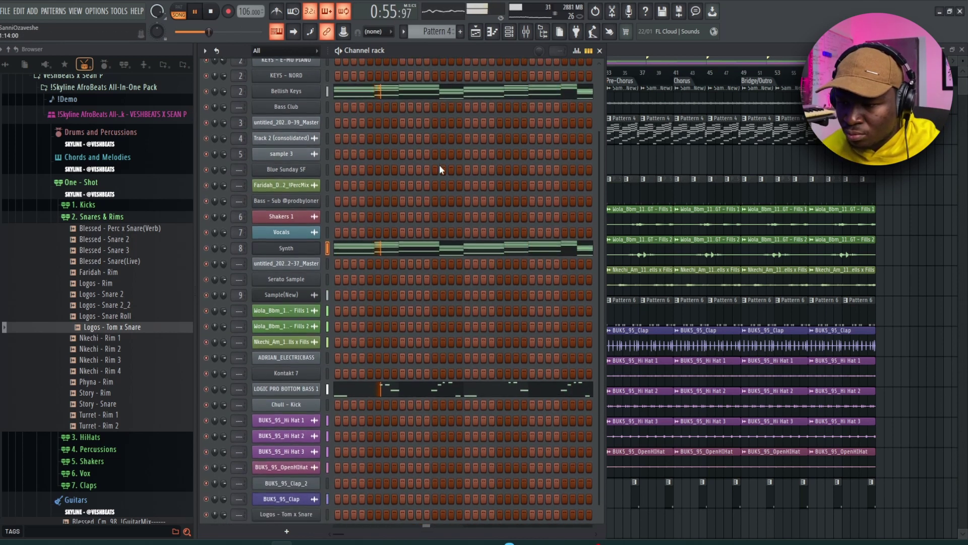
pyautogui.keyDown('shift'); pyautogui.click(277, 384); pyautogui.keyUp('shift')
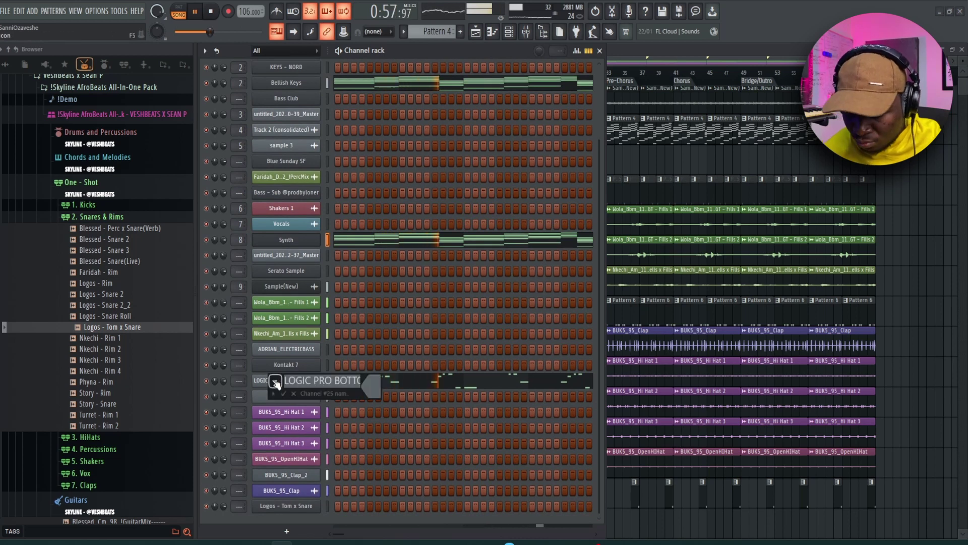
pyautogui.write('Pot Bass')
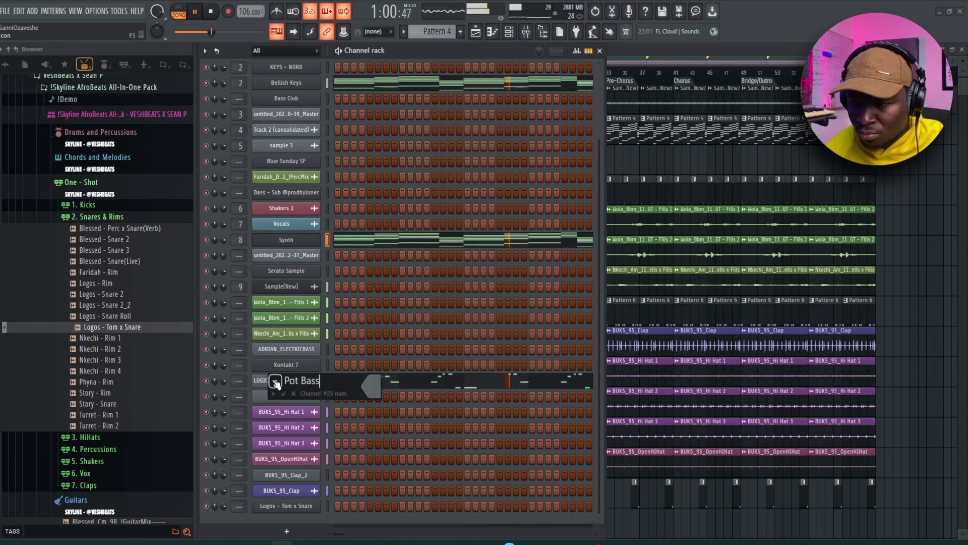
pyautogui.press('Return')
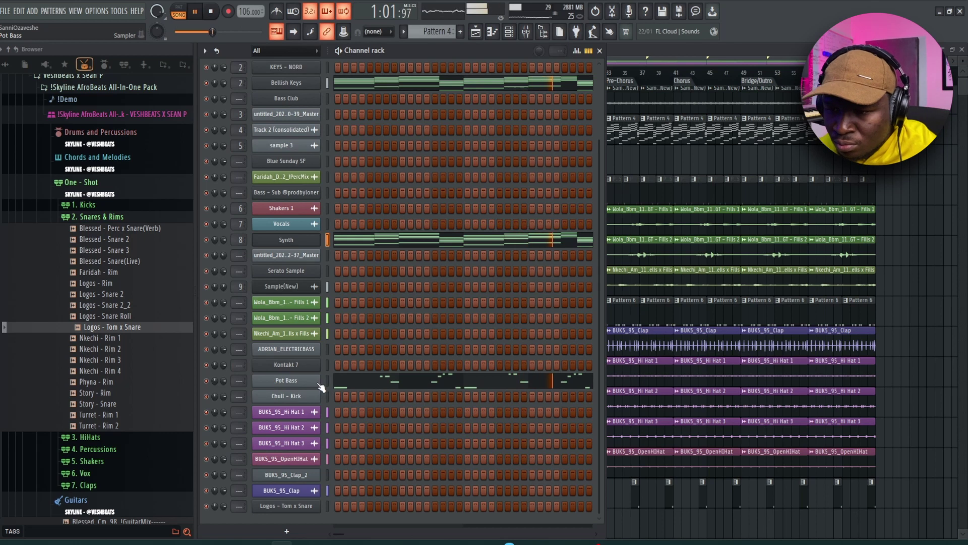
# Add the Story - Rim sample as a new channel and place its hits on steps 1 and 4 in Pattern 5
pyautogui.click(124, 230)
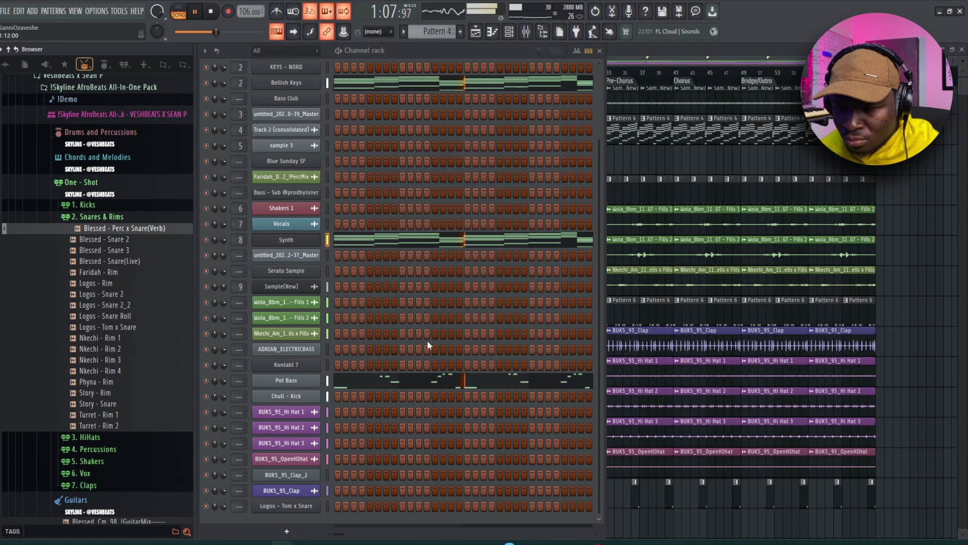
pyautogui.moveTo(115, 397); pyautogui.dragTo(319, 527)
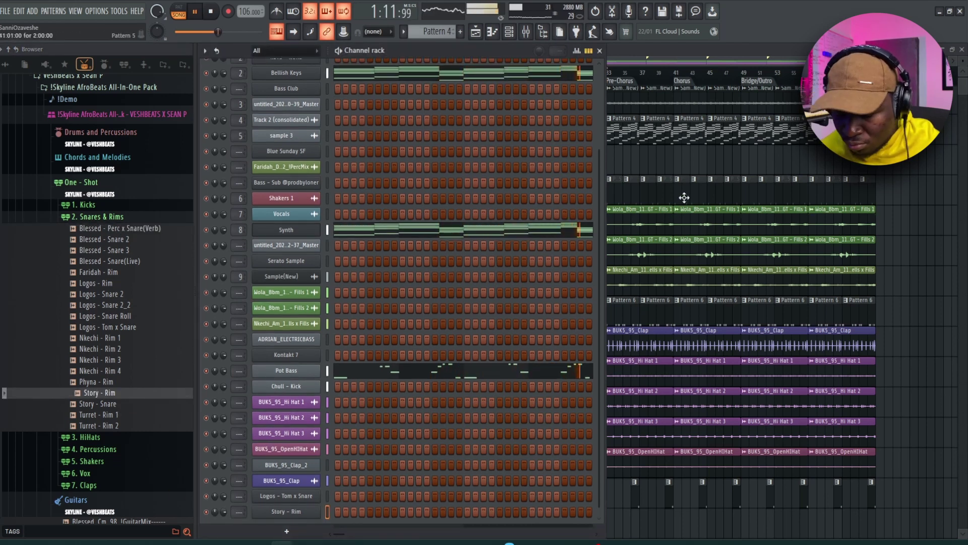
pyautogui.click(684, 197)
pyautogui.click(509, 32)
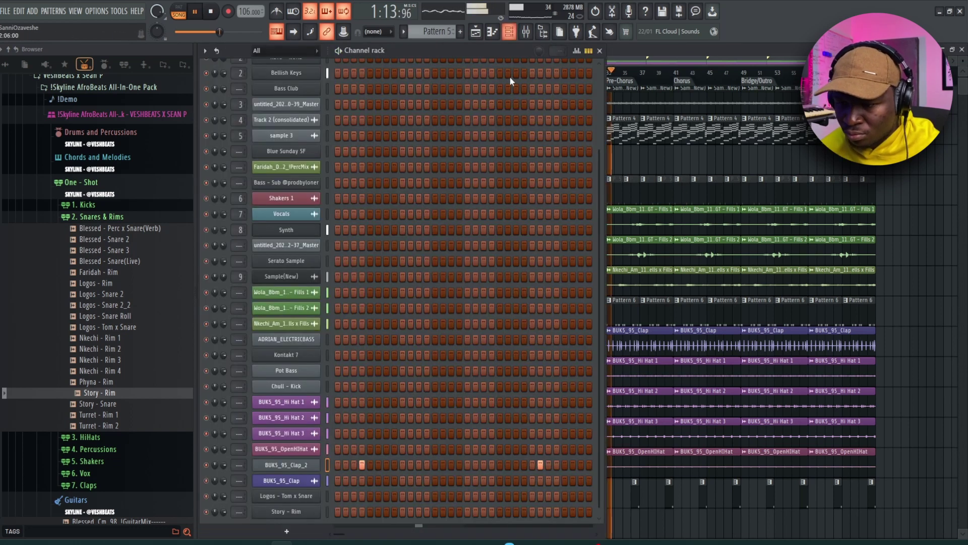
pyautogui.click(329, 514)
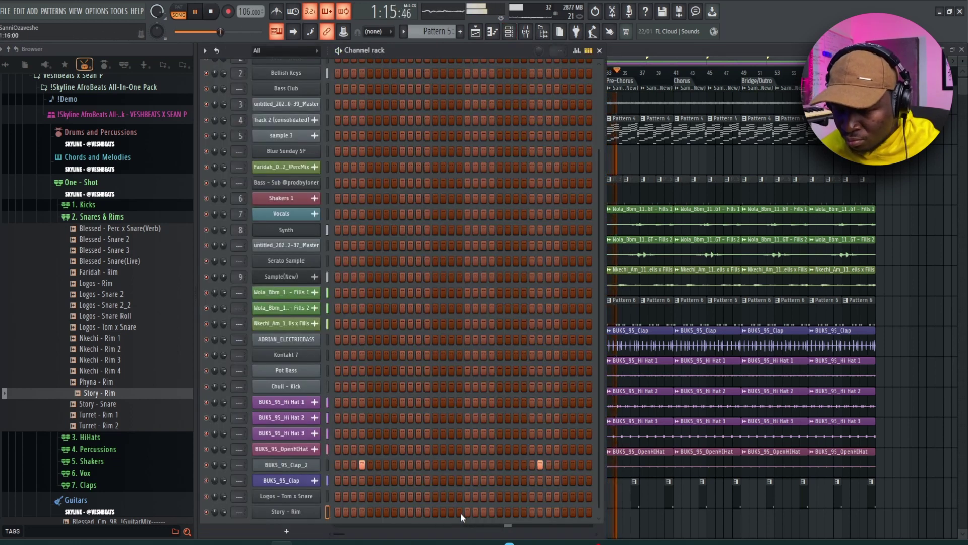
pyautogui.click(337, 511)
pyautogui.click(362, 511)
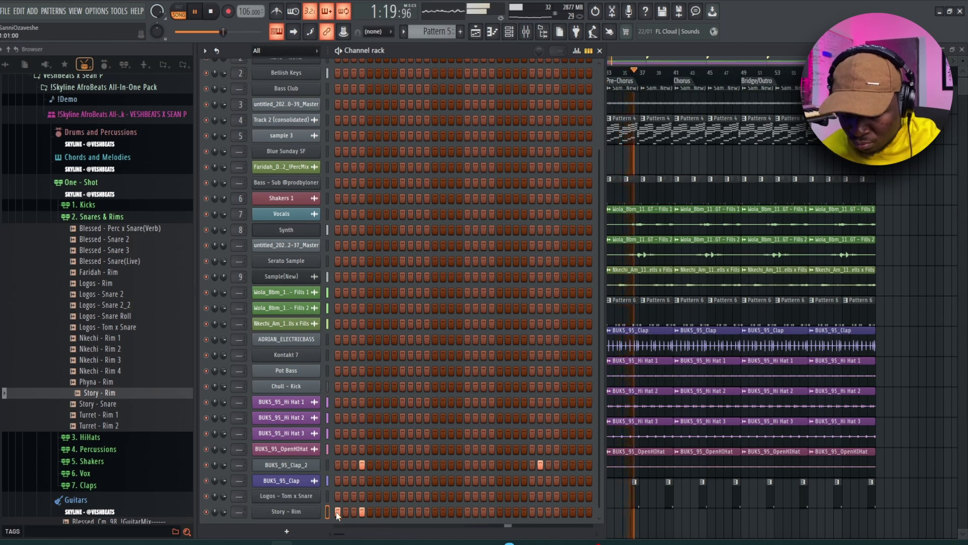
# Insert an empty Track 13 above the Fills 1 track and fill the chorus from bar 41 to 49 with Pattern 8 clips
pyautogui.press('KP_8')
pyautogui.press('F6')
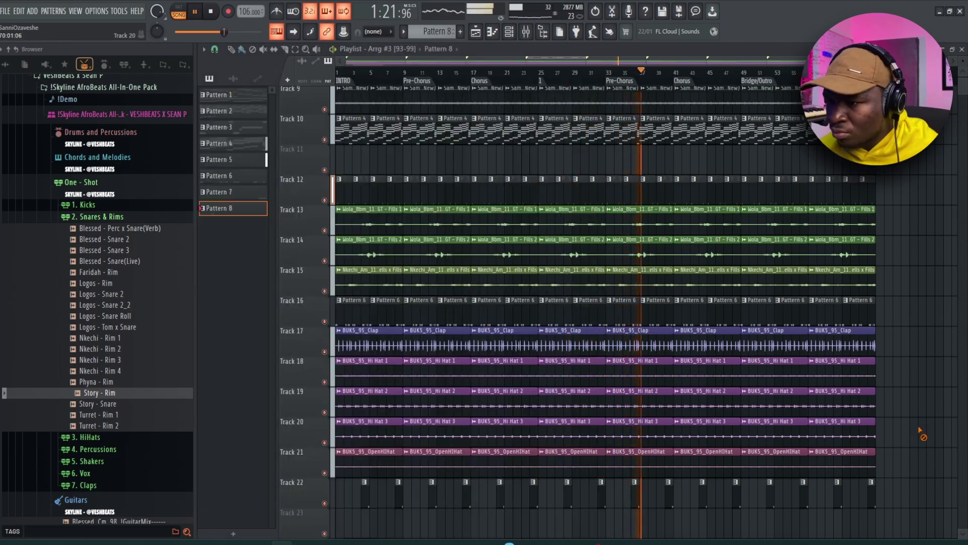
pyautogui.rightClick(313, 218)
pyautogui.press('i')
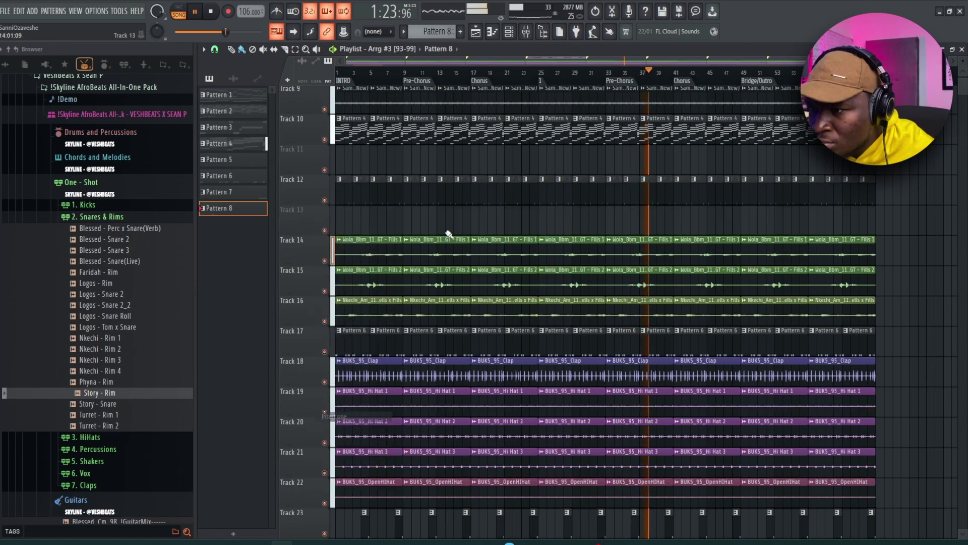
pyautogui.scroll(4, 714, 230)
pyautogui.moveTo(640, 224); pyautogui.dragTo(782, 224)
pyautogui.scroll(2, 789, 224)
pyautogui.scroll(1, 789, 224)
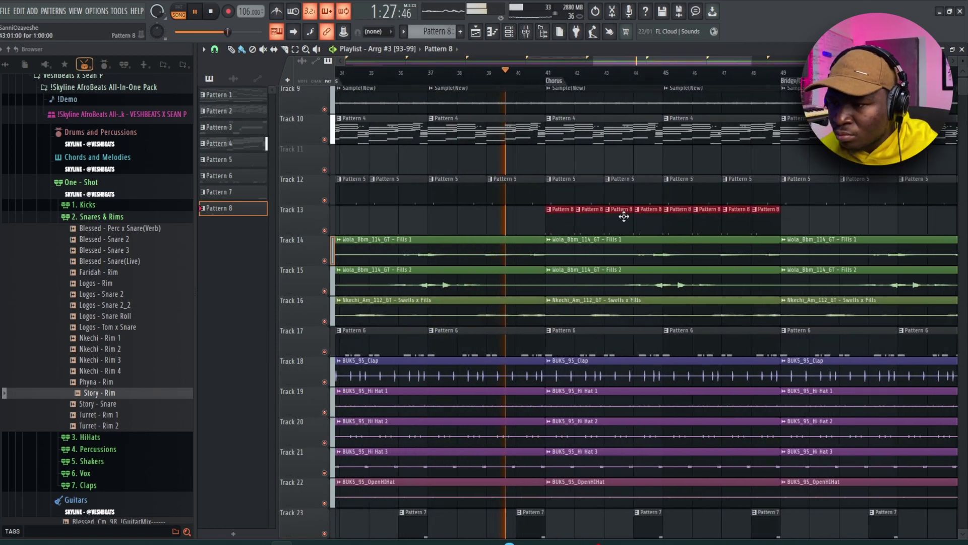
# Delete every second Pattern 8 clip in the chorus, keeping those at bars 41, 43, 45 and 47
pyautogui.rightClick(593, 221)
pyautogui.rightClick(655, 229)
pyautogui.rightClick(709, 222)
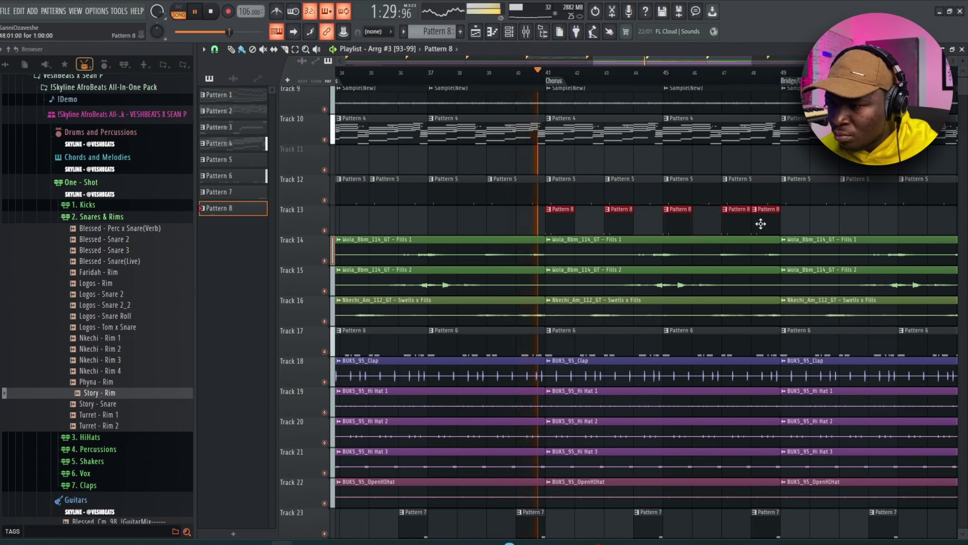
pyautogui.rightClick(761, 222)
# Insert an empty Track 14 and place RANSOM shaker loop [ 96 bpm ] from the Lupes Shakers folder at bars 41 and 45
pyautogui.rightClick(320, 253)
pyautogui.click(384, 248)
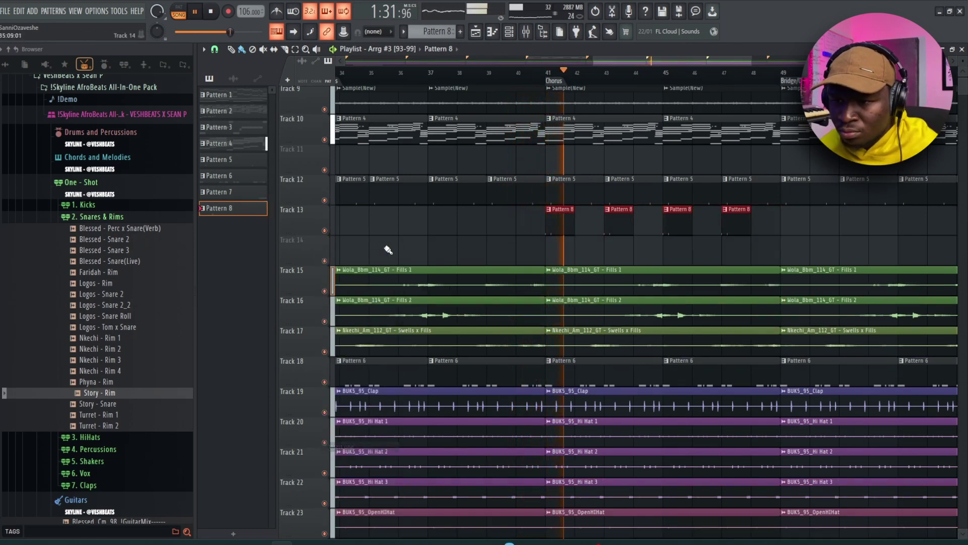
pyautogui.click(117, 218)
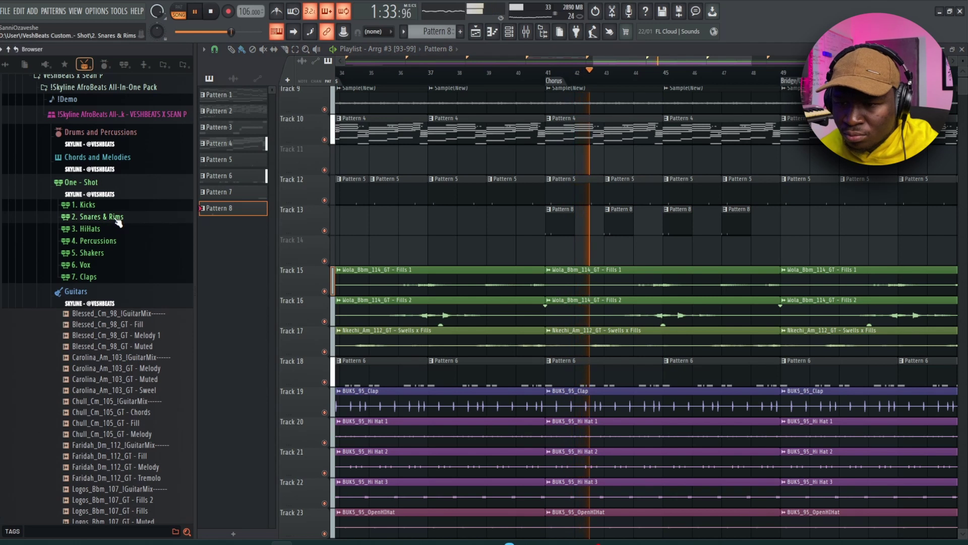
pyautogui.click(106, 65)
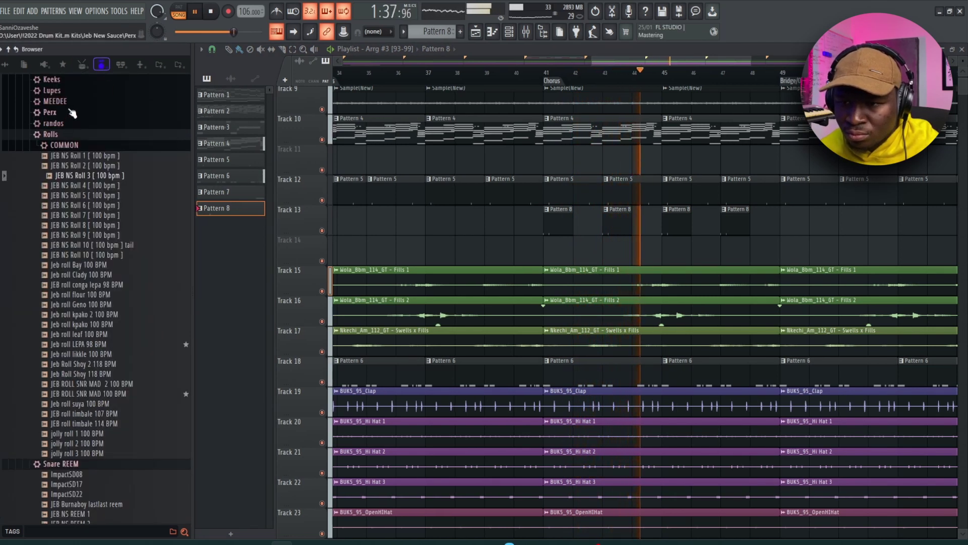
pyautogui.click(66, 91)
pyautogui.click(61, 134)
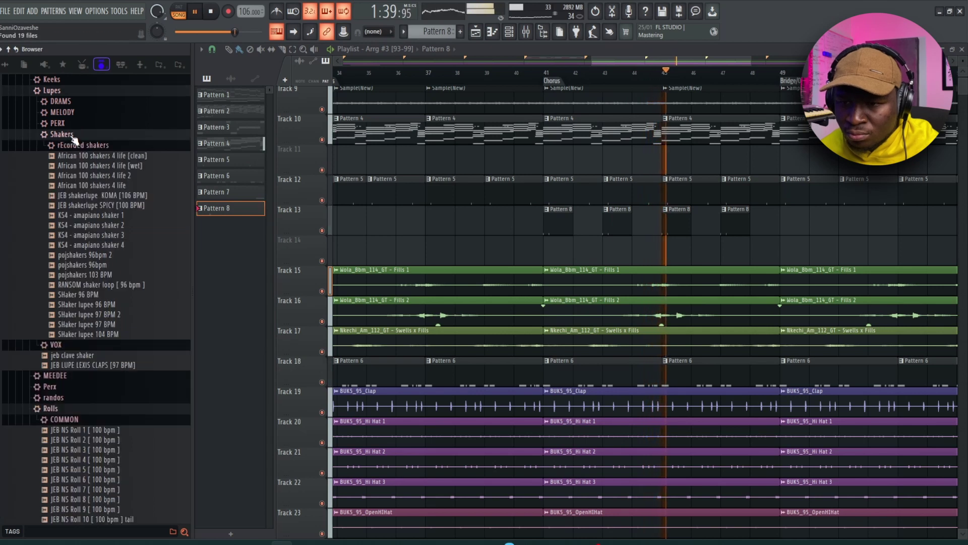
pyautogui.moveTo(87, 284); pyautogui.dragTo(547, 254)
pyautogui.press('space')
pyautogui.click(665, 247)
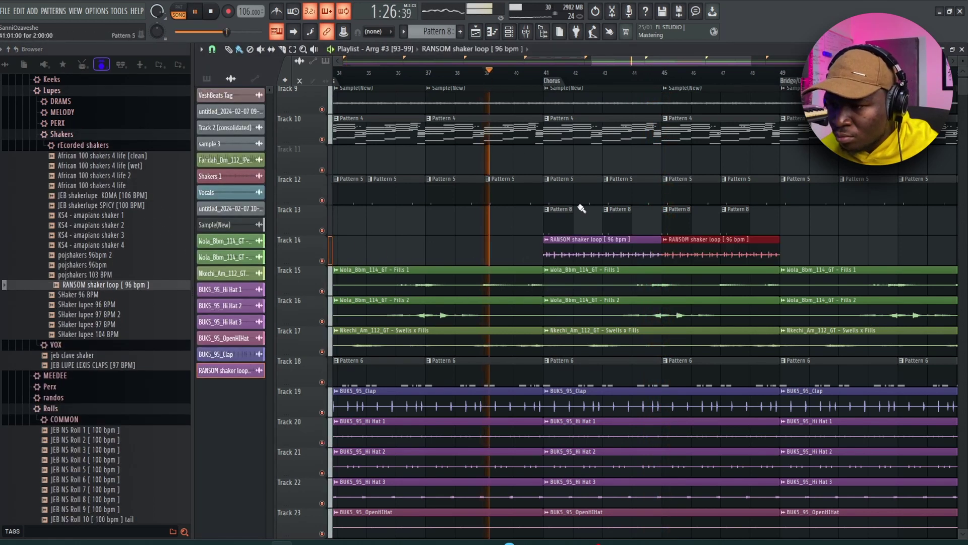
# Set the RANSOM shaker loop's time-stretching mode to Stretch and lower its pitch and volume
pyautogui.doubleClick(579, 242)
pyautogui.click(522, 218)
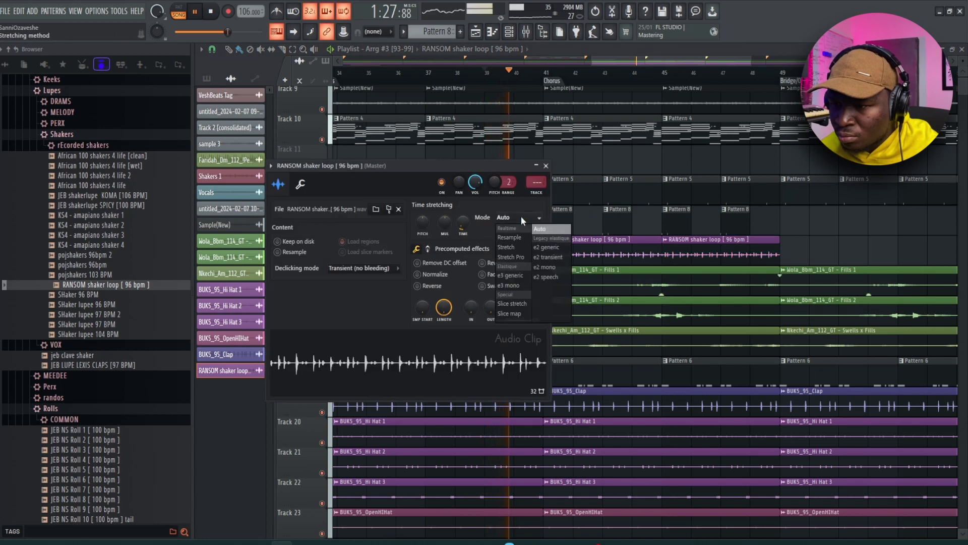
pyautogui.click(506, 247)
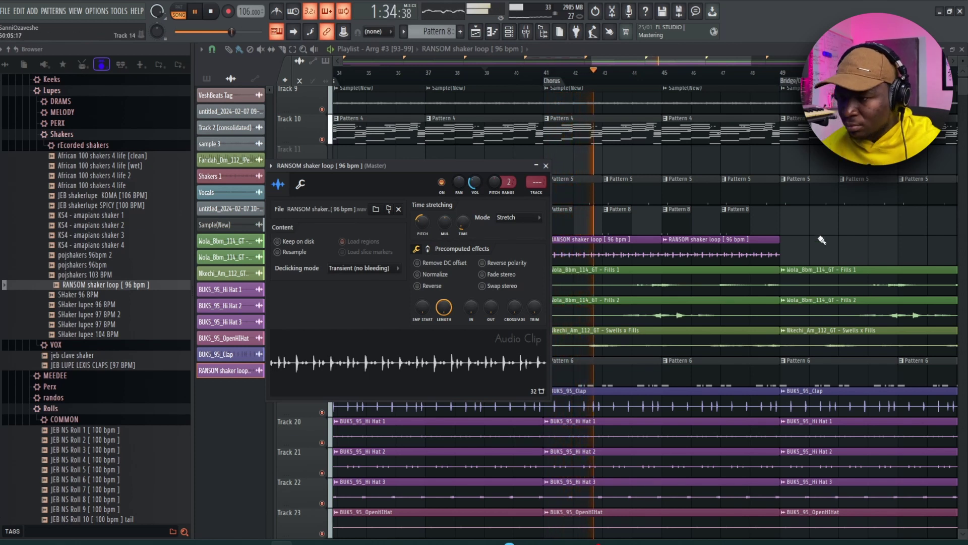
pyautogui.press('Escape')
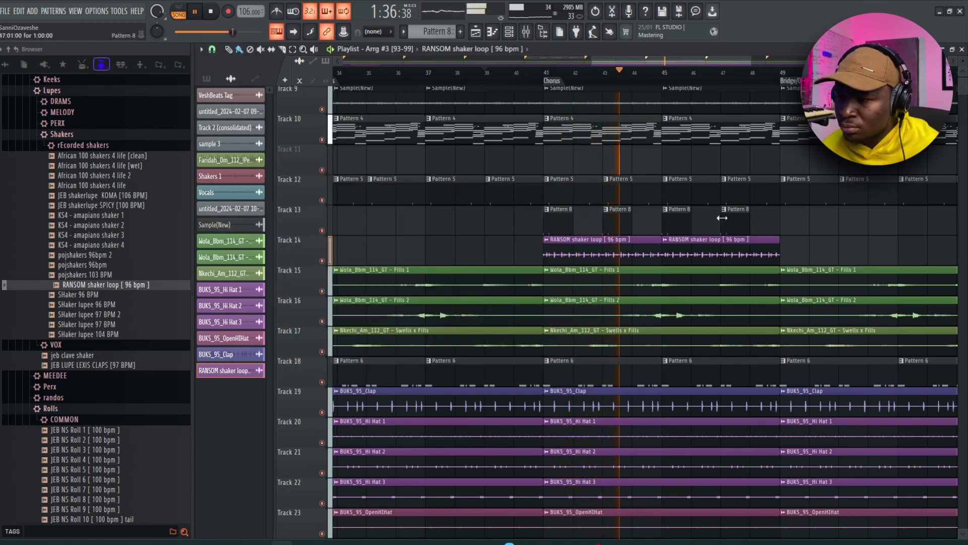
# Set the Story - Rim channel's volume to 60% in the channel rack
pyautogui.click(509, 31)
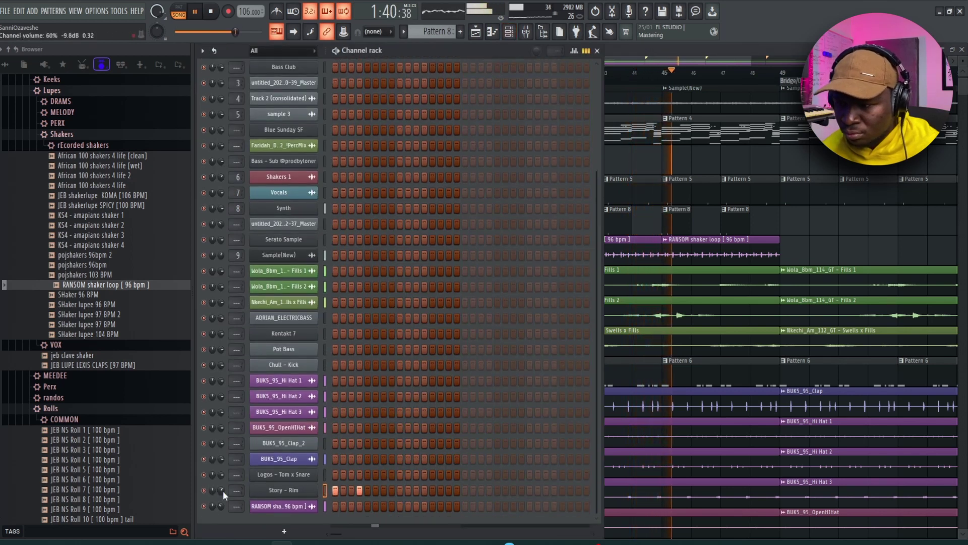
pyautogui.press('Escape')
pyautogui.scroll(-2, 797, 236)
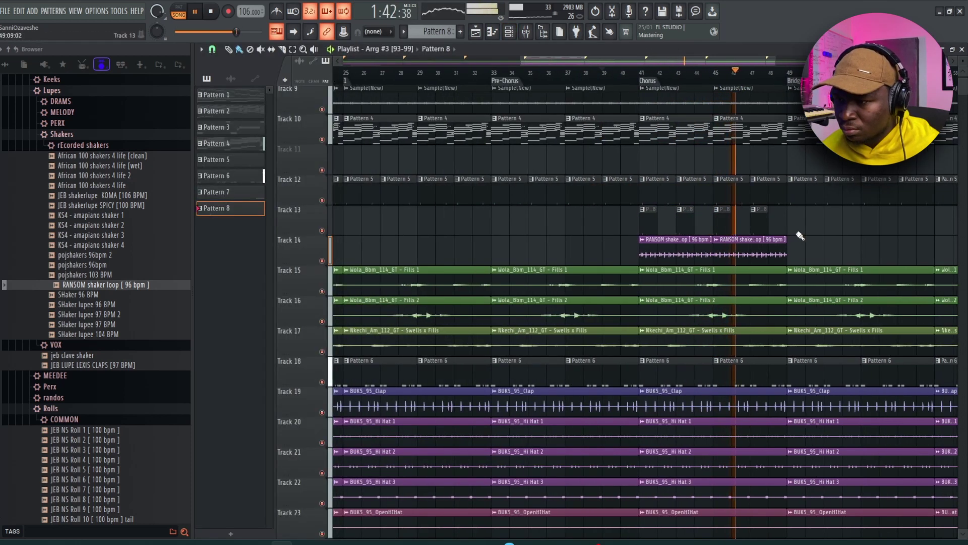
# Select Pattern 4 and view its synth and Pot Bass parts in the channel rack
pyautogui.click(795, 137)
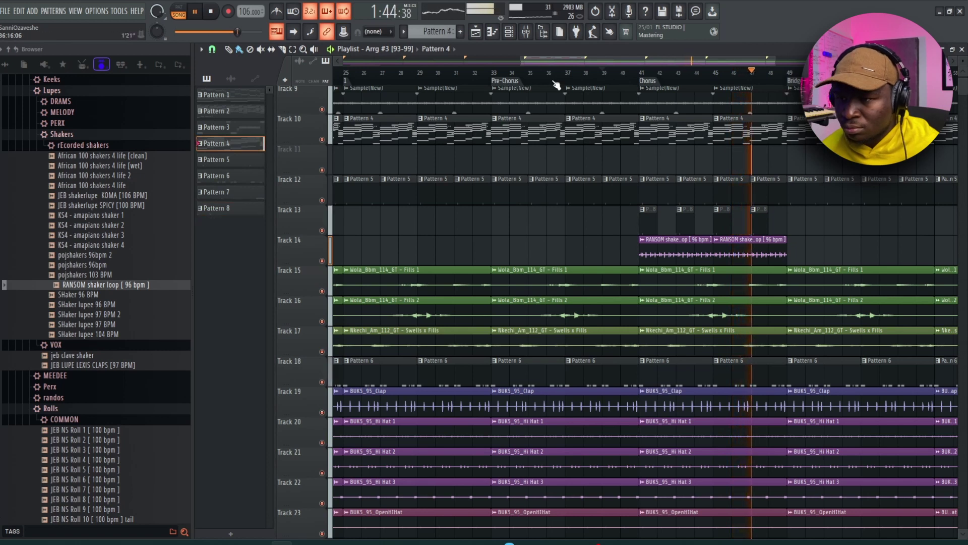
pyautogui.click(509, 31)
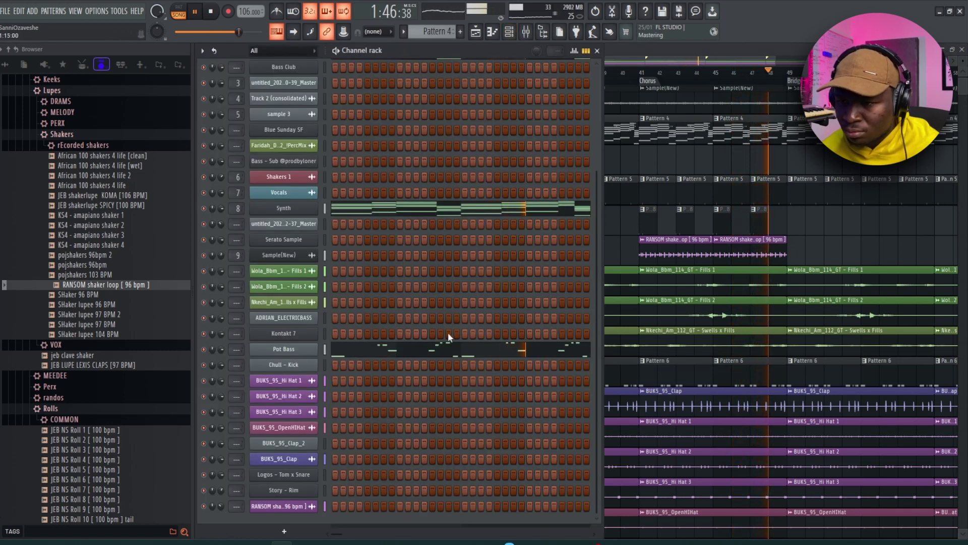
pyautogui.scroll(3, 448, 332)
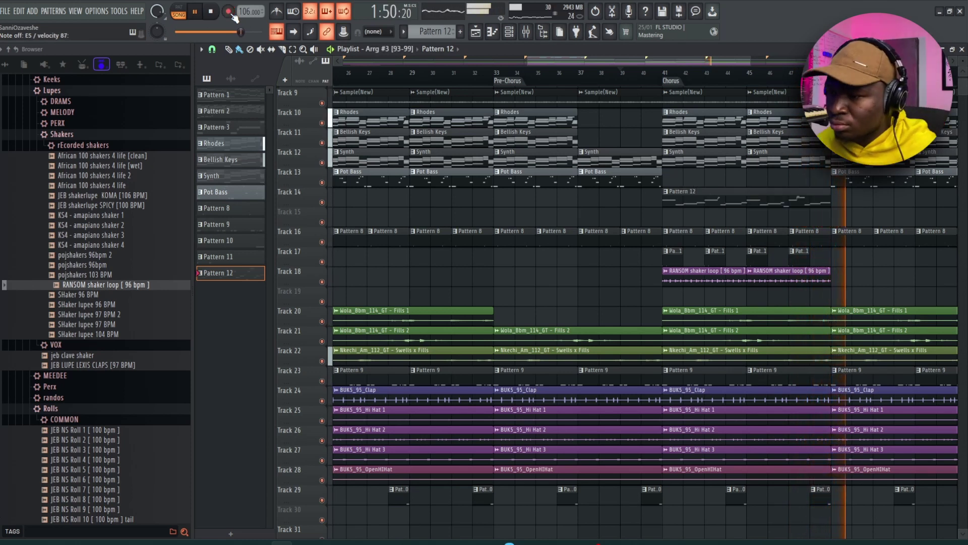
# Quantize all Bass - Sub notes in Pattern 12 except the short D6 notes in bars 3 and 7, and delete the stray D5 sliver
pyautogui.doubleClick(706, 197)
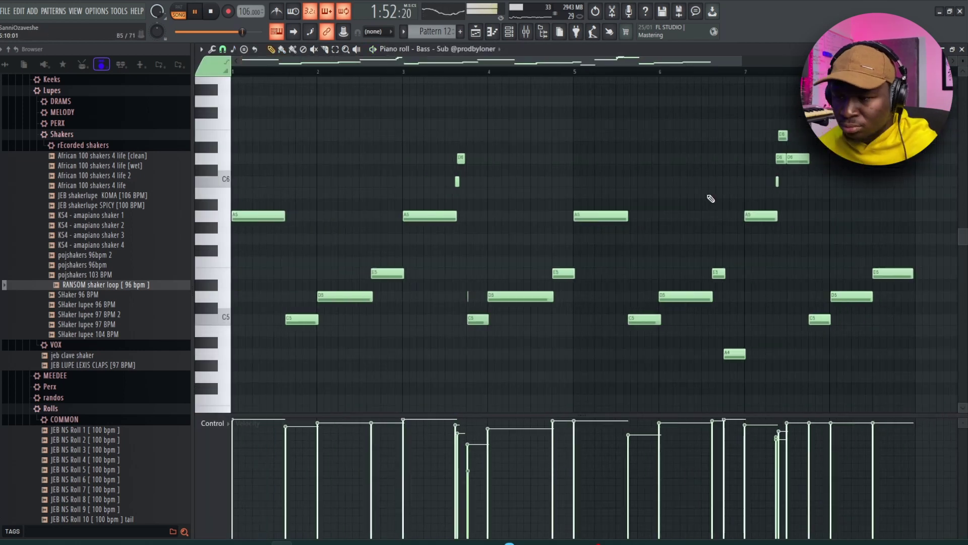
pyautogui.hotkey('ctrl', 'a')
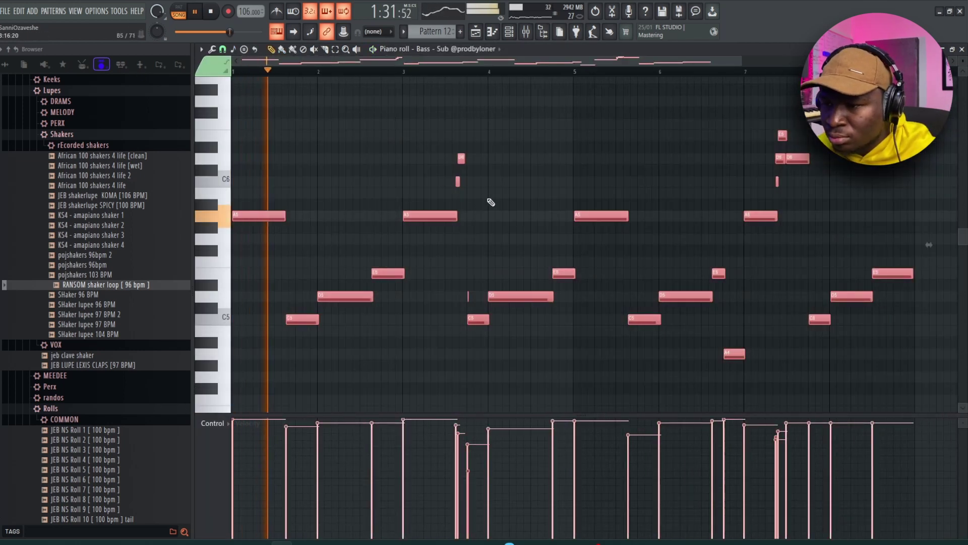
pyautogui.keyDown('ctrl'); pyautogui.keyDown('shift'); pyautogui.click(461, 159); pyautogui.keyUp('shift'); pyautogui.keyUp('ctrl')
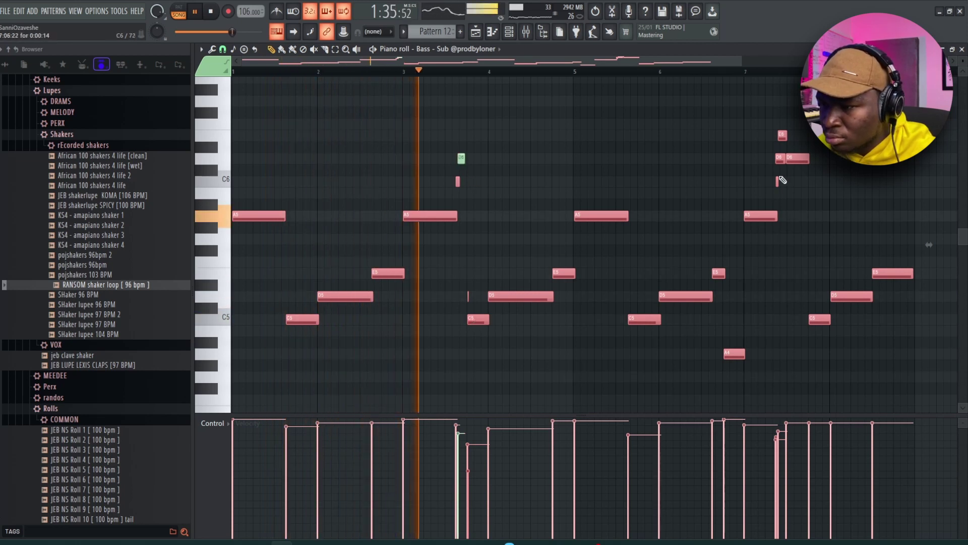
pyautogui.keyDown('ctrl'); pyautogui.keyDown('shift'); pyautogui.click(780, 158); pyautogui.keyUp('shift'); pyautogui.keyUp('ctrl')
pyautogui.hotkey('alt', 'q')
pyautogui.press('Return')
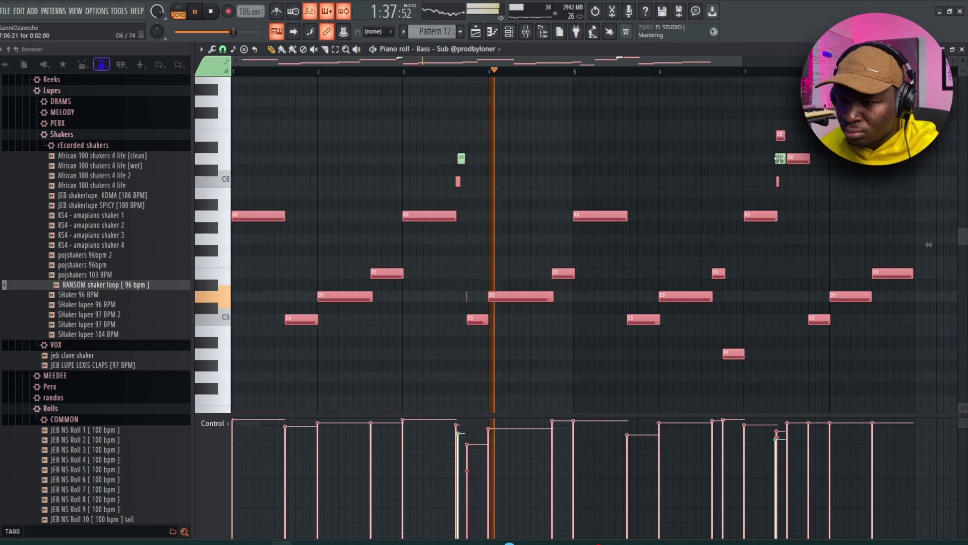
pyautogui.rightClick(466, 296)
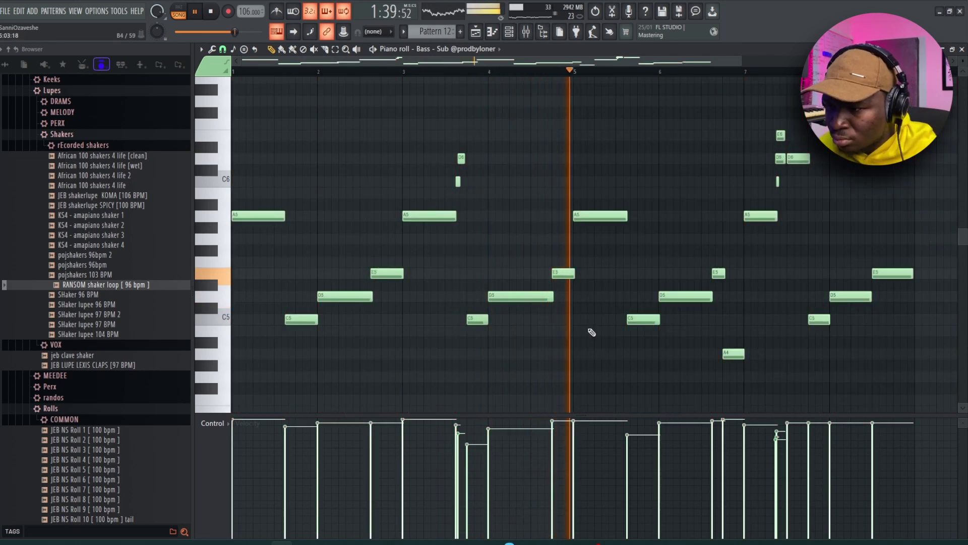
# Delete the short D6 note overlapping the run in bar 7, shift the E6 note slightly later, and play the passage
pyautogui.keyDown('ctrl'); pyautogui.scroll(2, 791, 183); pyautogui.keyUp('ctrl')
pyautogui.keyDown('ctrl'); pyautogui.scroll(4, 791, 183); pyautogui.keyUp('ctrl')
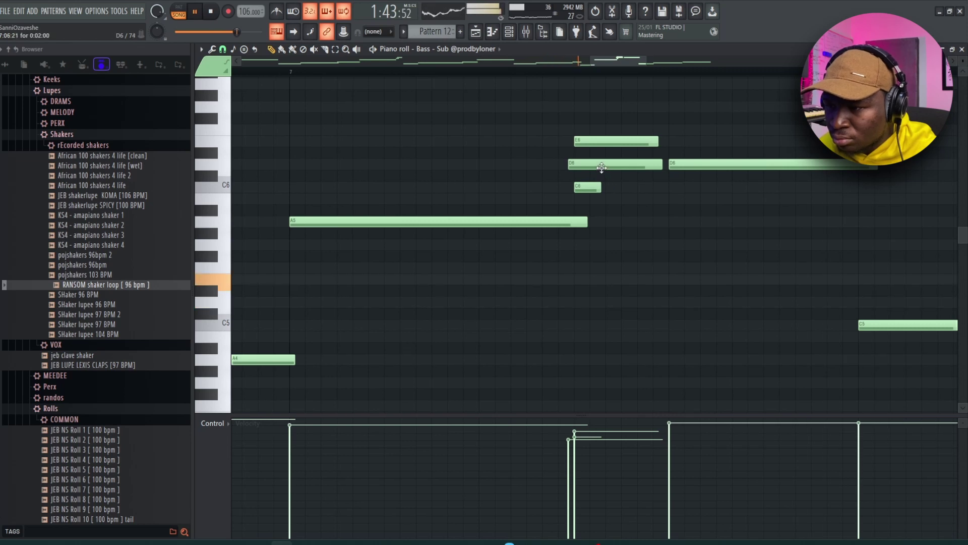
pyautogui.rightClick(601, 168)
pyautogui.moveTo(589, 142); pyautogui.dragTo(606, 142)
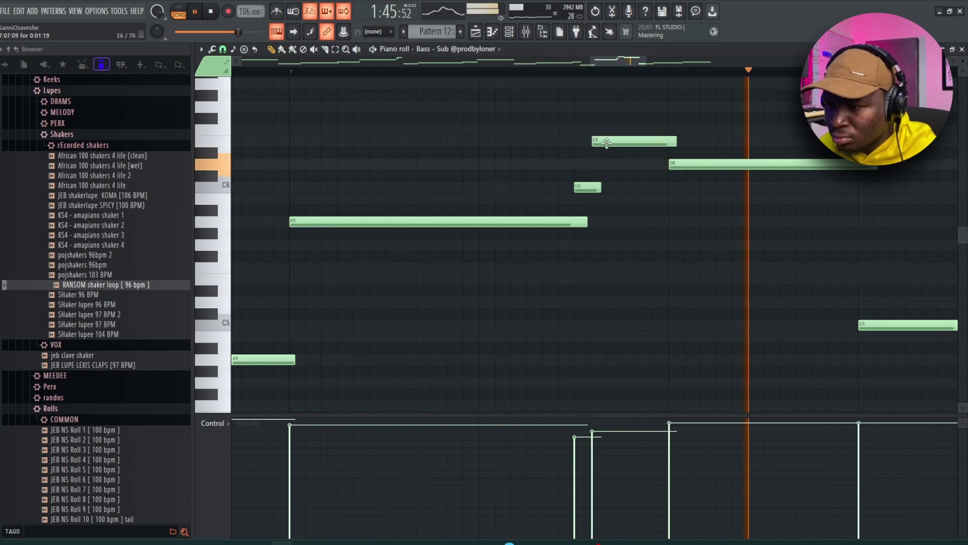
pyautogui.click(294, 74)
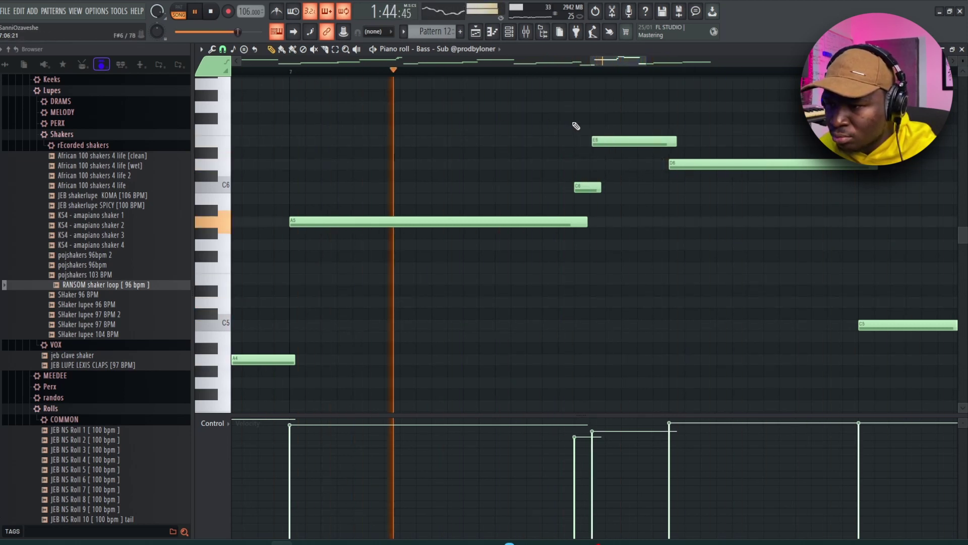
pyautogui.press('space')
pyautogui.press('space')
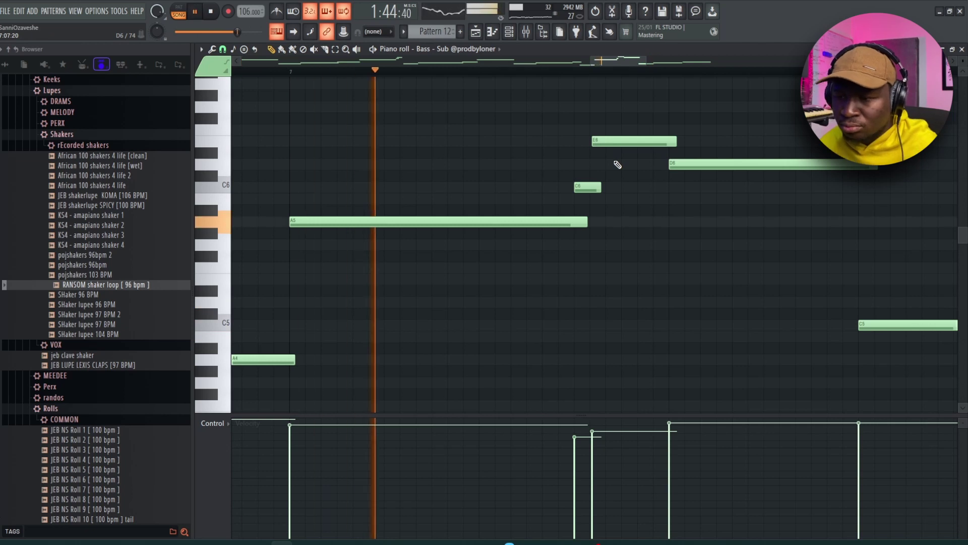
# Set the volume envelope's attack time for the Bass - Sub channel to 4%
pyautogui.press('Escape')
pyautogui.press('Escape')
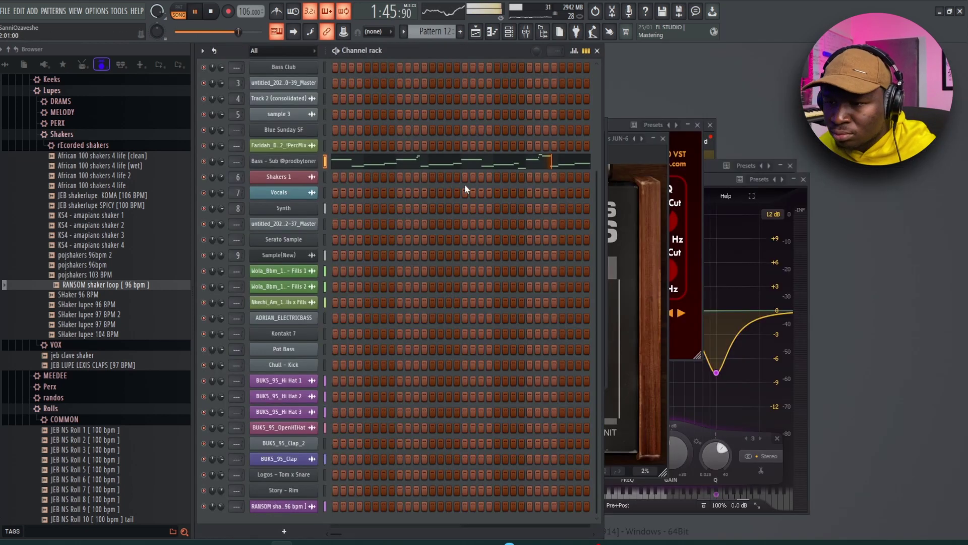
pyautogui.click(306, 166)
pyautogui.press('space')
pyautogui.click(294, 175)
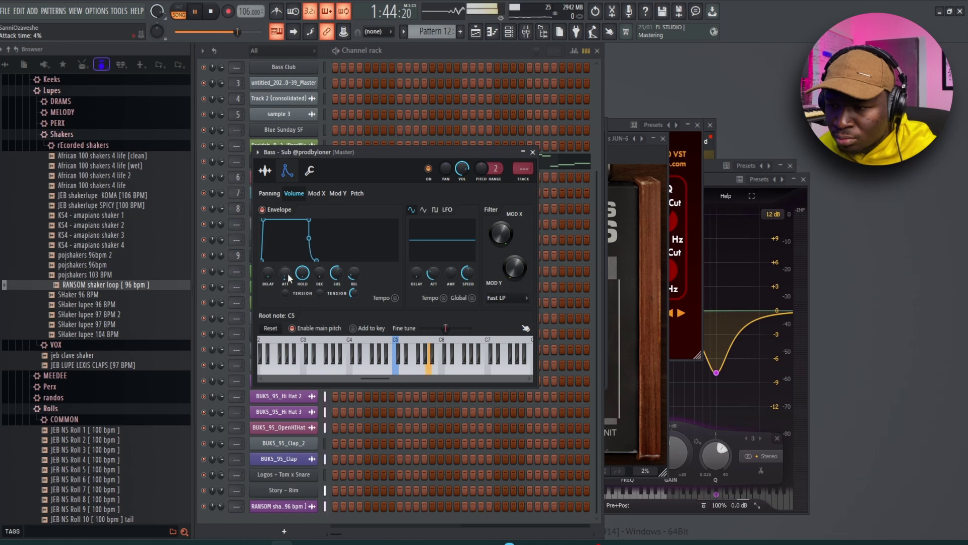
# Try raising the E6 bass note in bar 7 by one octave
pyautogui.click(563, 166)
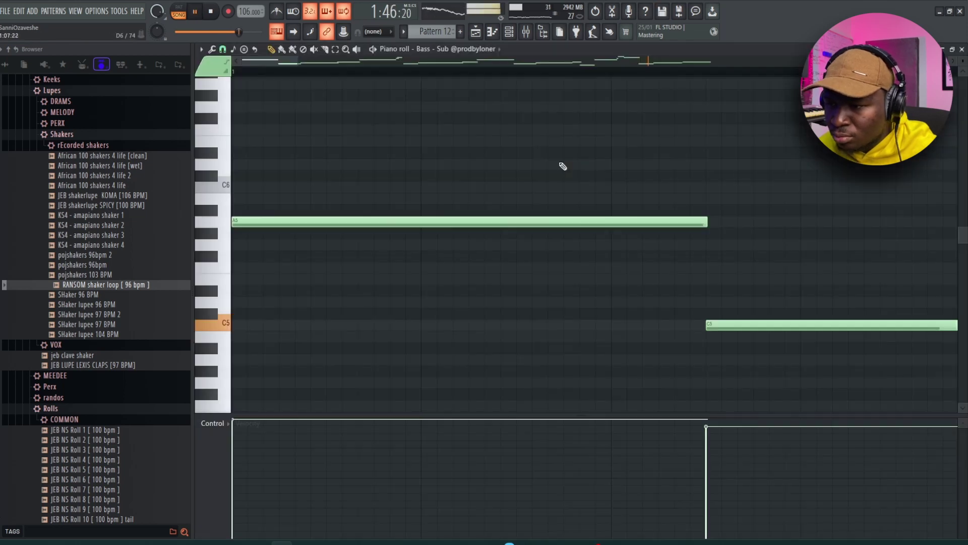
pyautogui.keyDown('ctrl'); pyautogui.rightClick(669, 208); pyautogui.keyUp('ctrl')
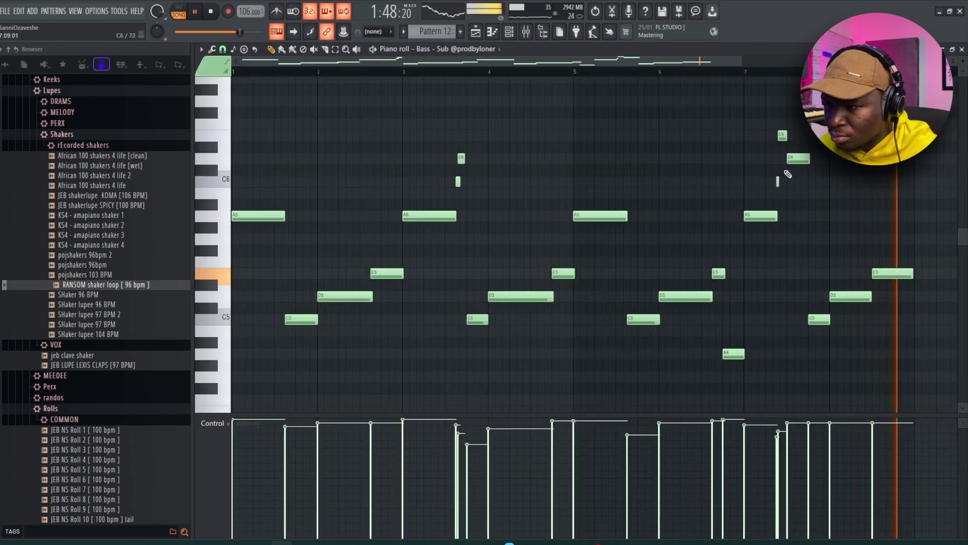
pyautogui.keyDown('ctrl'); pyautogui.scroll(5, 796, 180); pyautogui.keyUp('ctrl')
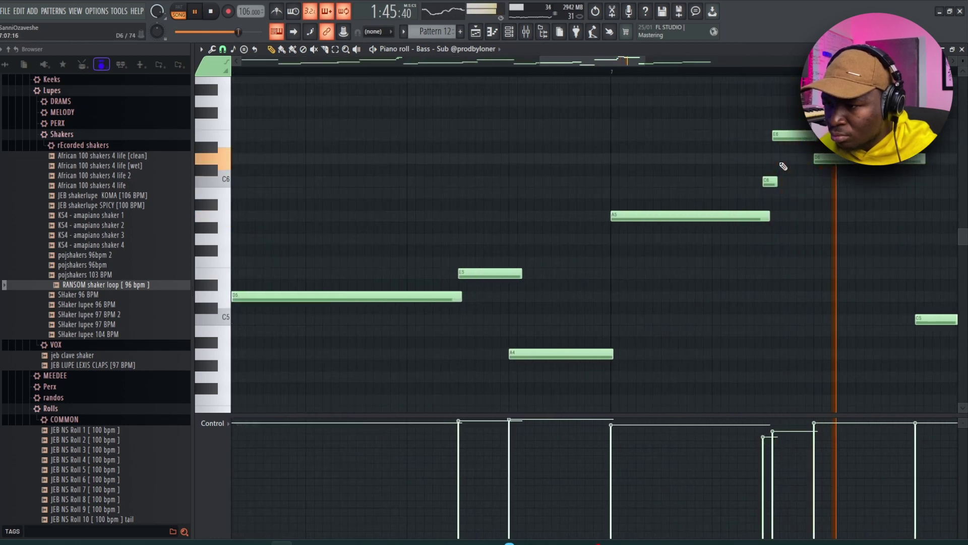
pyautogui.moveTo(805, 124); pyautogui.dragTo(771, 184)
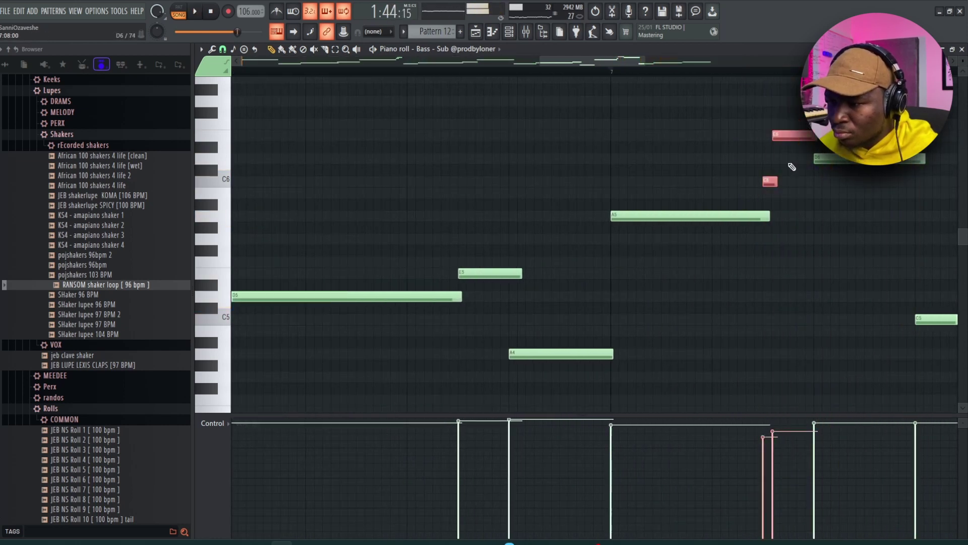
pyautogui.press('space')
pyautogui.keyDown('ctrl'); pyautogui.click(798, 135); pyautogui.keyUp('ctrl')
pyautogui.press('space')
pyautogui.hotkey('ctrl', 'Up')
pyautogui.press('space')
pyautogui.scroll(2, 798, 131)
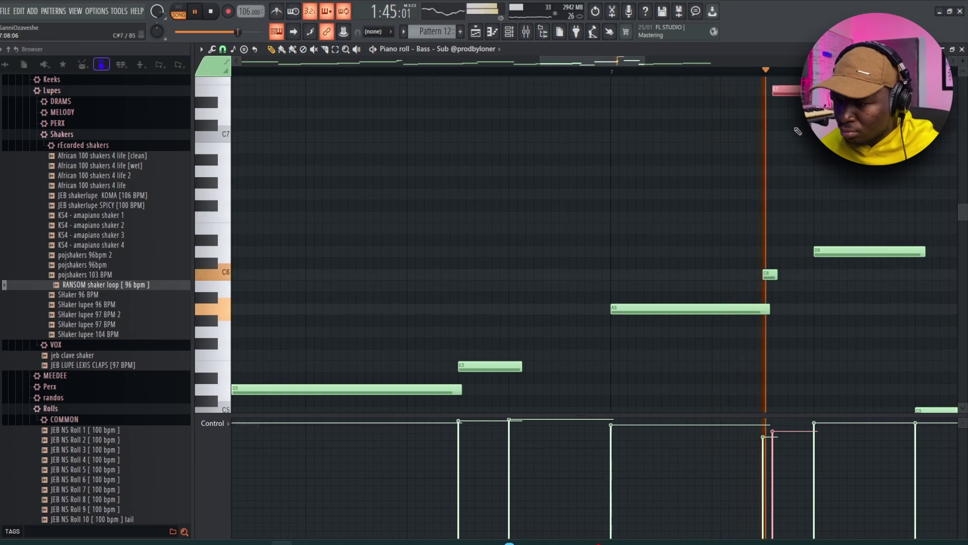
pyautogui.hotkey('ctrl', 'Down')
# Lower the velocities of the short C6 and E6 bass notes in bar 7, keeping the E6 note softer
pyautogui.keyDown('ctrl'); pyautogui.scroll(1, 802, 218); pyautogui.keyUp('ctrl')
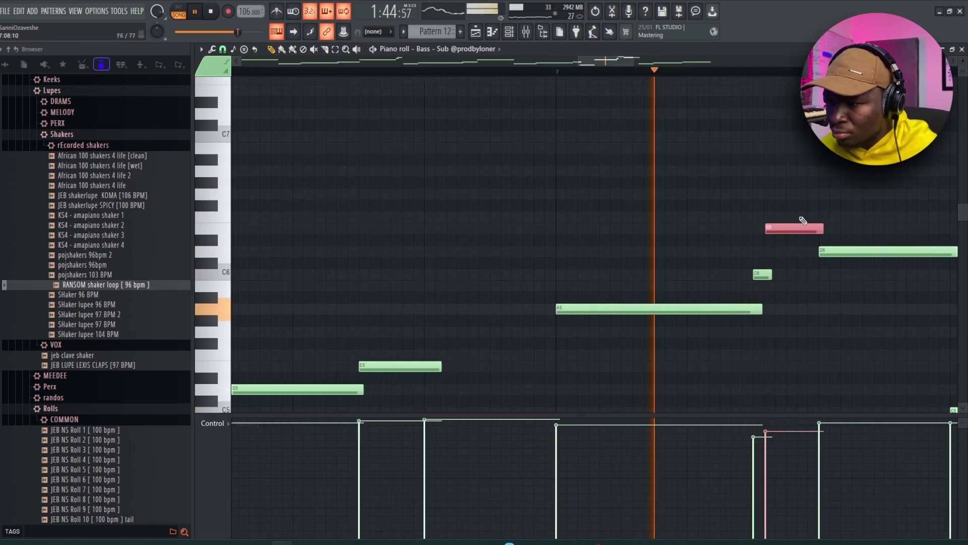
pyautogui.keyDown('ctrl'); pyautogui.scroll(2, 803, 221); pyautogui.keyUp('ctrl')
pyautogui.moveTo(760, 235); pyautogui.dragTo(649, 260)
pyautogui.keyDown('alt'); pyautogui.scroll(-6, 702, 245); pyautogui.keyUp('alt')
pyautogui.press('space')
pyautogui.press('space')
pyautogui.keyDown('alt'); pyautogui.scroll(-2, 647, 260); pyautogui.keyUp('alt')
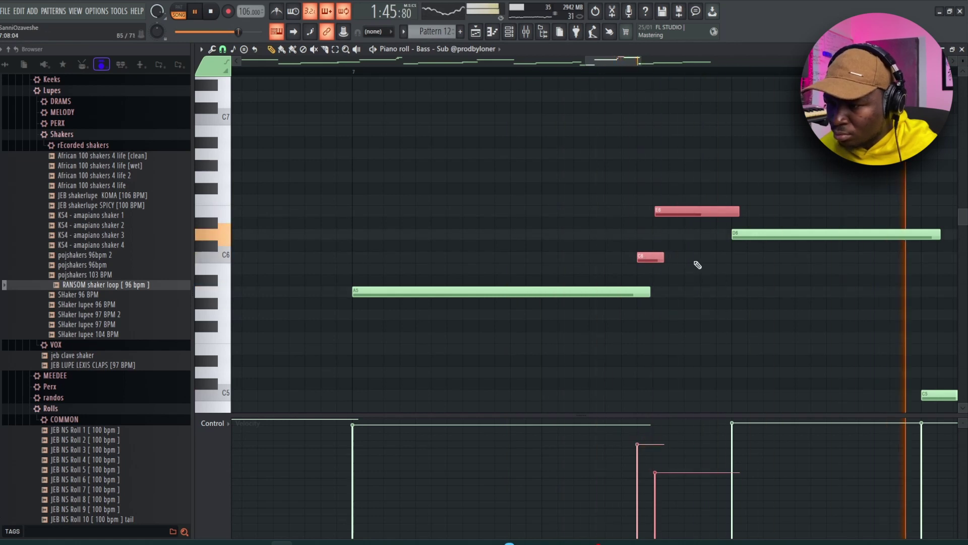
pyautogui.keyDown('ctrl'); pyautogui.moveTo(707, 239); pyautogui.dragTo(711, 218); pyautogui.keyUp('ctrl')
pyautogui.keyDown('alt'); pyautogui.scroll(2, 711, 218); pyautogui.keyUp('alt')
pyautogui.press('space')
pyautogui.press('space')
# Examine where the final E5 bass note ends against the start of bar 9, and close the bass notes
pyautogui.keyDown('ctrl'); pyautogui.rightClick(735, 258); pyautogui.keyUp('ctrl')
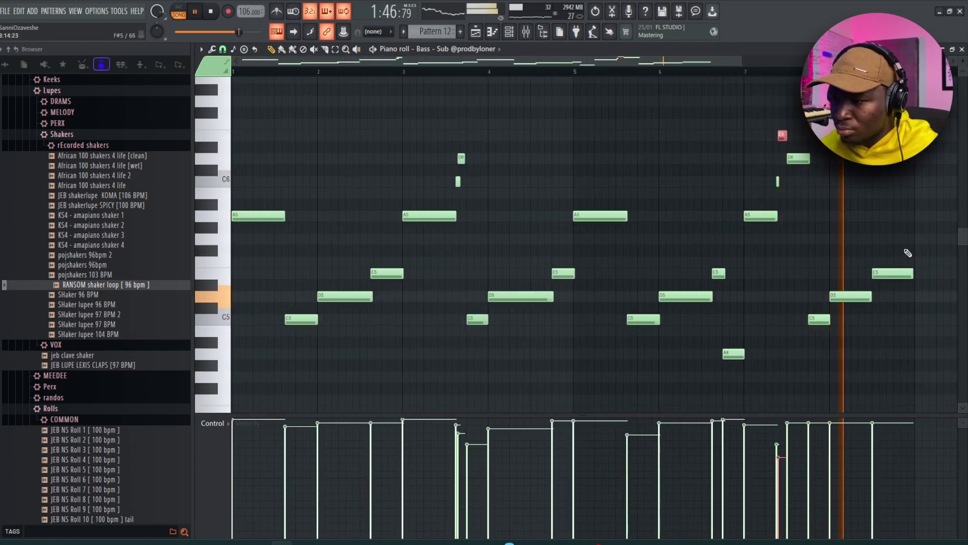
pyautogui.keyDown('ctrl'); pyautogui.scroll(2, 919, 278); pyautogui.keyUp('ctrl')
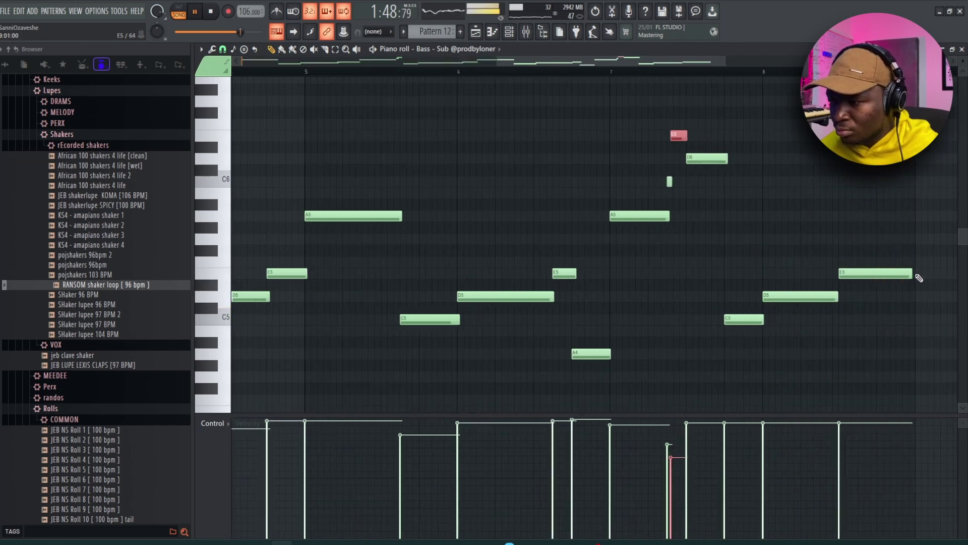
pyautogui.keyDown('ctrl'); pyautogui.scroll(5, 917, 279); pyautogui.keyUp('ctrl')
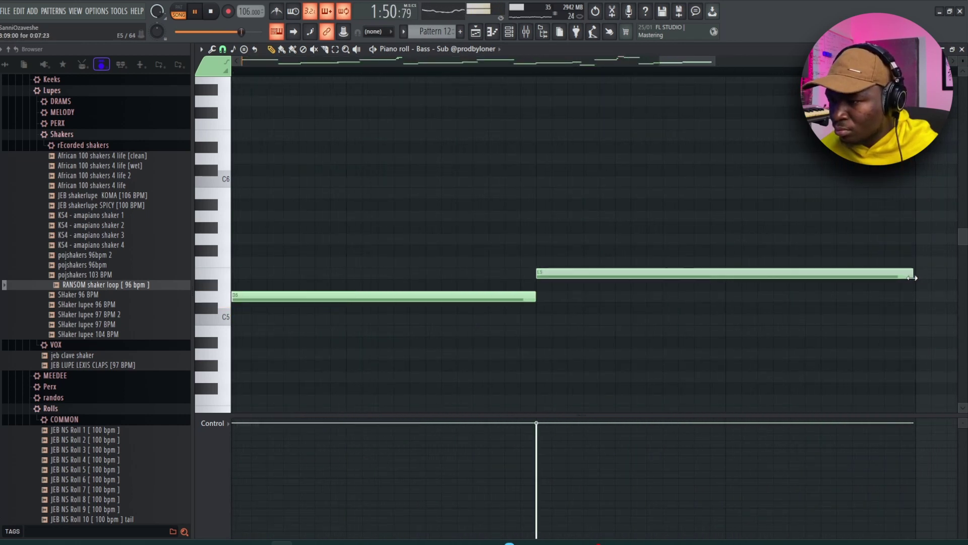
pyautogui.keyDown('ctrl'); pyautogui.scroll(-7, 913, 278); pyautogui.keyUp('ctrl')
pyautogui.press('F7')
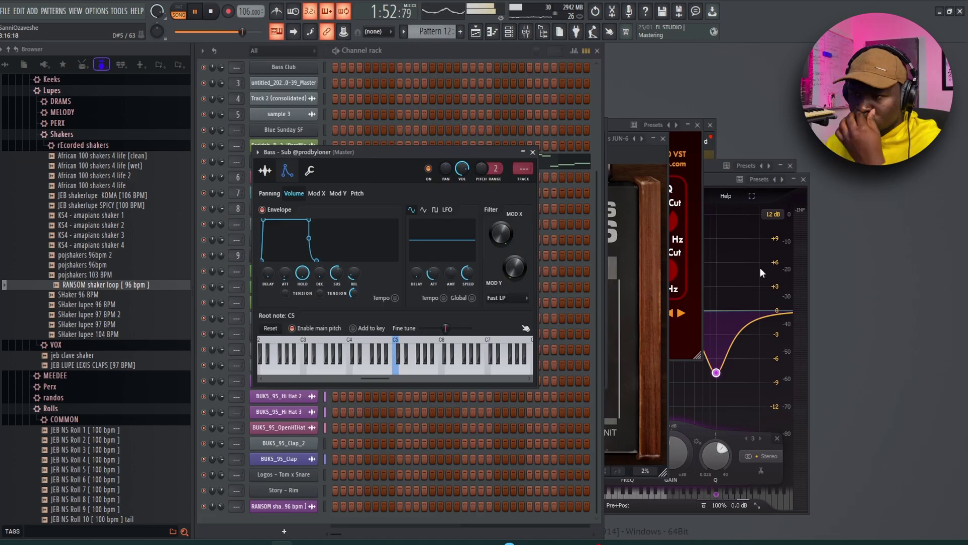
# Collapse the muted track group in the playlist and delete the intro's Pattern 8 clips at bars 3 and 5 on Track 18
pyautogui.click(479, 40)
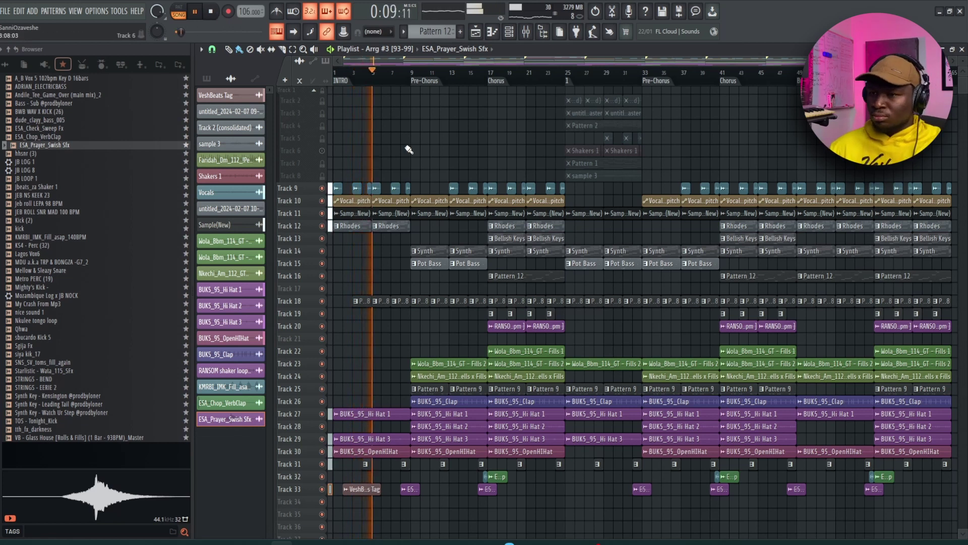
pyautogui.click(312, 90)
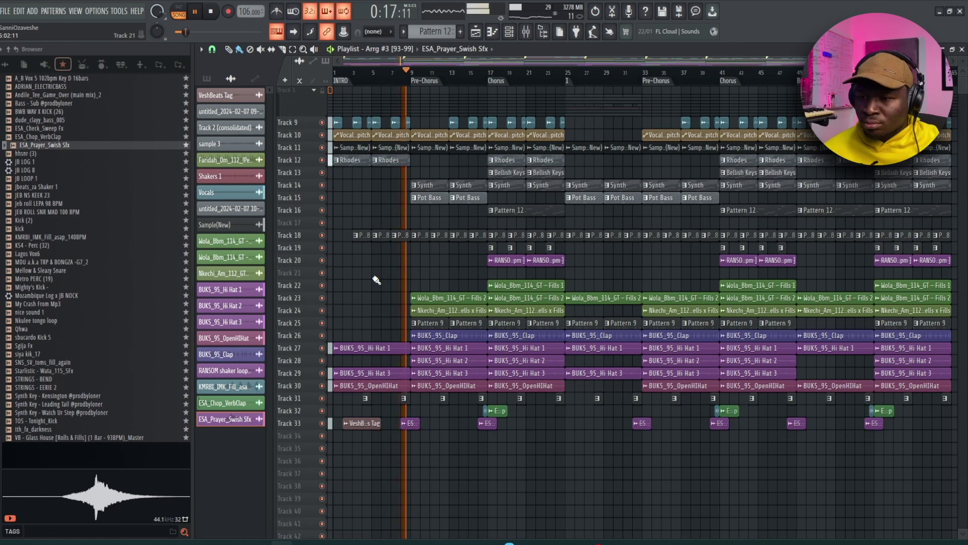
pyautogui.rightClick(378, 235)
pyautogui.rightClick(358, 235)
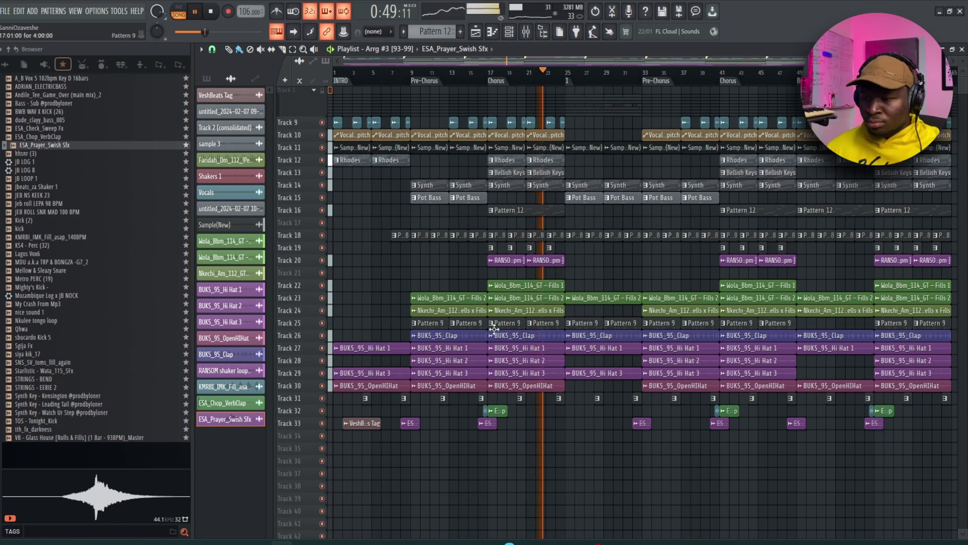
# Rename the Wola_Bbm_114_GT - Fills 1 audio clip on Track 22 as "GT - Fills 1"
pyautogui.scroll(3, 494, 328)
pyautogui.scroll(3, 543, 254)
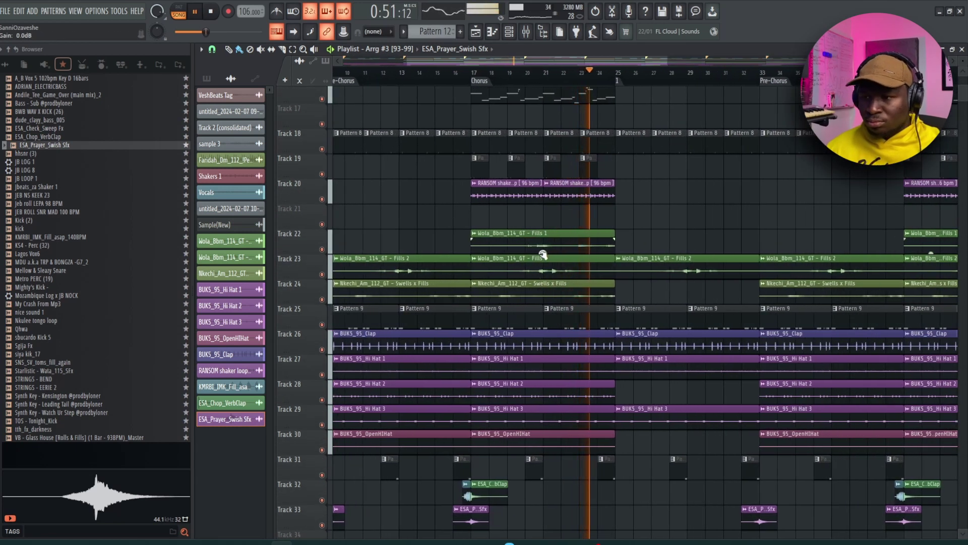
pyautogui.doubleClick(542, 248)
pyautogui.click(542, 246)
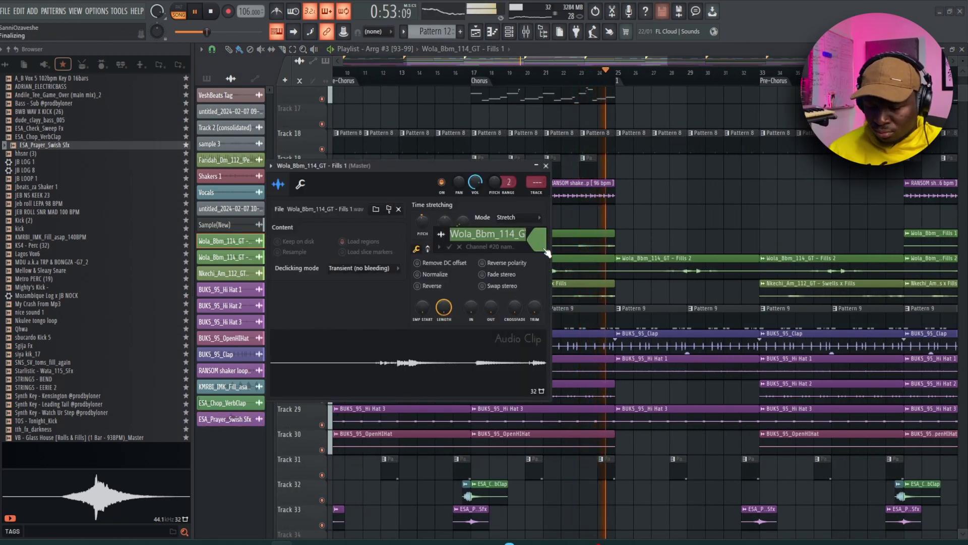
pyautogui.write('GT - Fills 1')
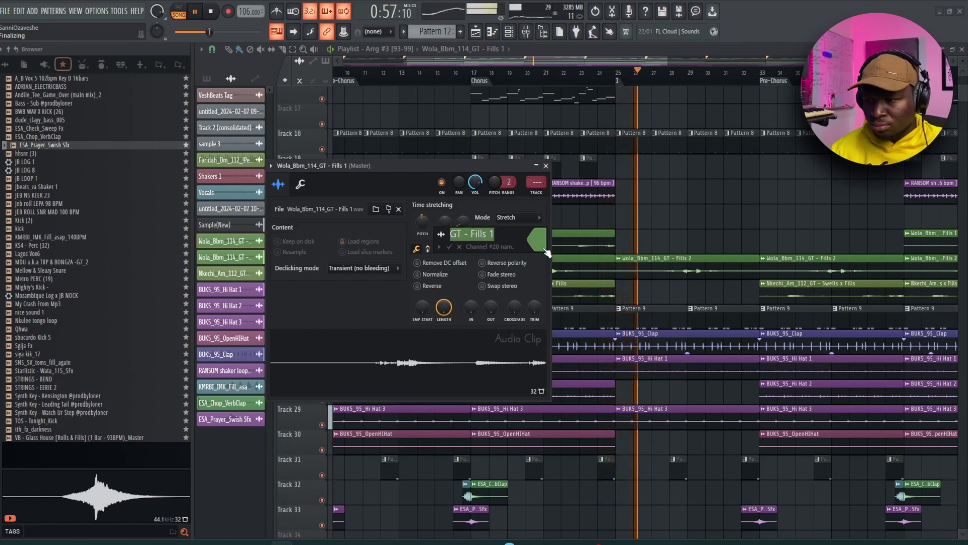
pyautogui.press('Return')
pyautogui.press('Escape')
# Rename the Wola_Bbm_114_GT - Fills 2 audio clip on Track 23 as "GT - Fills 2"
pyautogui.doubleClick(697, 270)
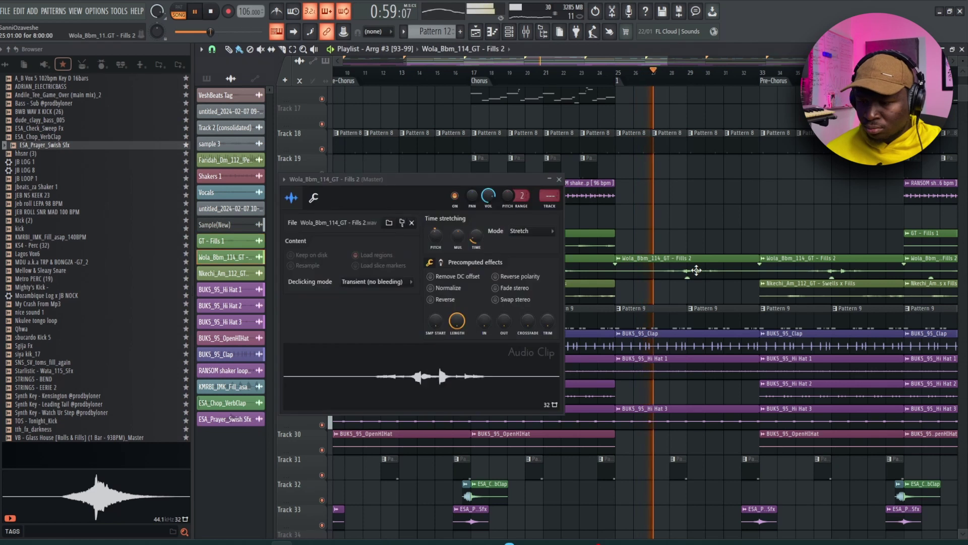
pyautogui.press('F2')
pyautogui.write('GT - Fills 2')
pyautogui.press('Return')
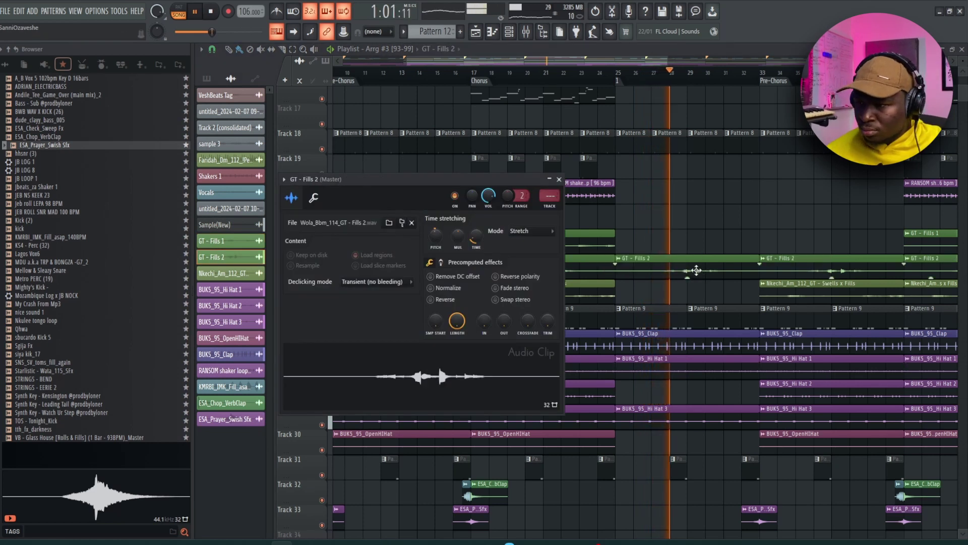
# Rename the Nkechi_Am_112_GT - Swells x Fills audio clip on Track 24 as "GT - Swells x Fills"
pyautogui.doubleClick(816, 286)
pyautogui.press('F2')
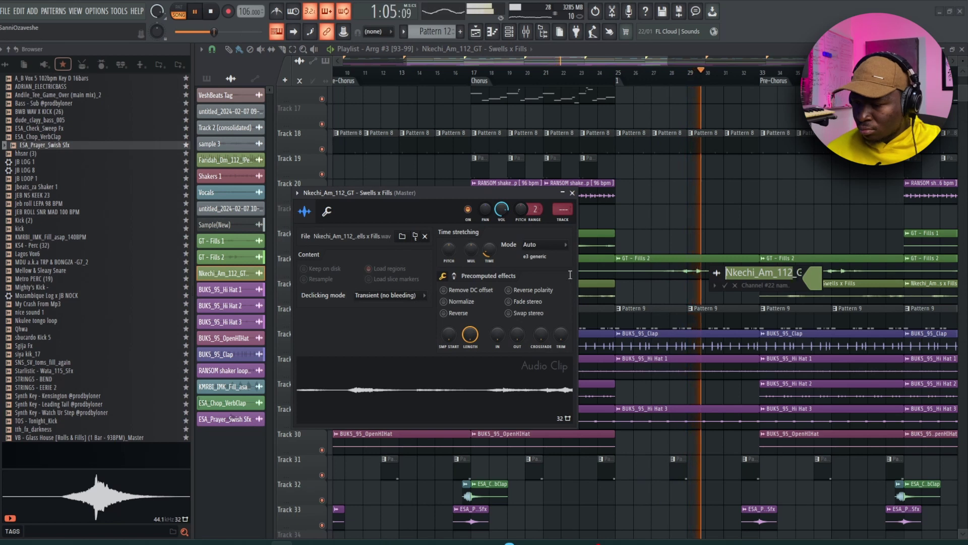
pyautogui.press('BackSpace')
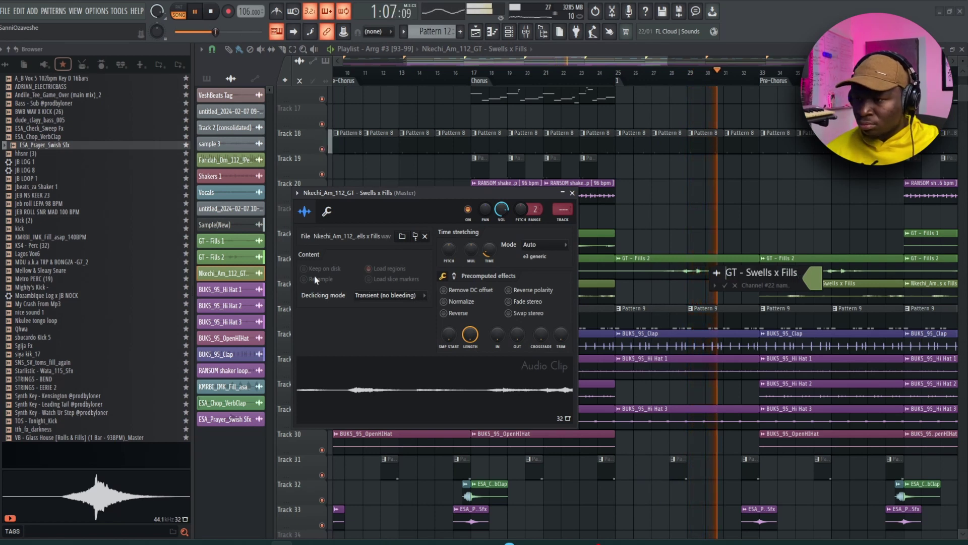
pyautogui.press('Return')
# Route the GT - Fills 1, GT - Fills 2 and GT - Swells x Fills channels to mixer inserts 10, 11 and 12
pyautogui.click(509, 31)
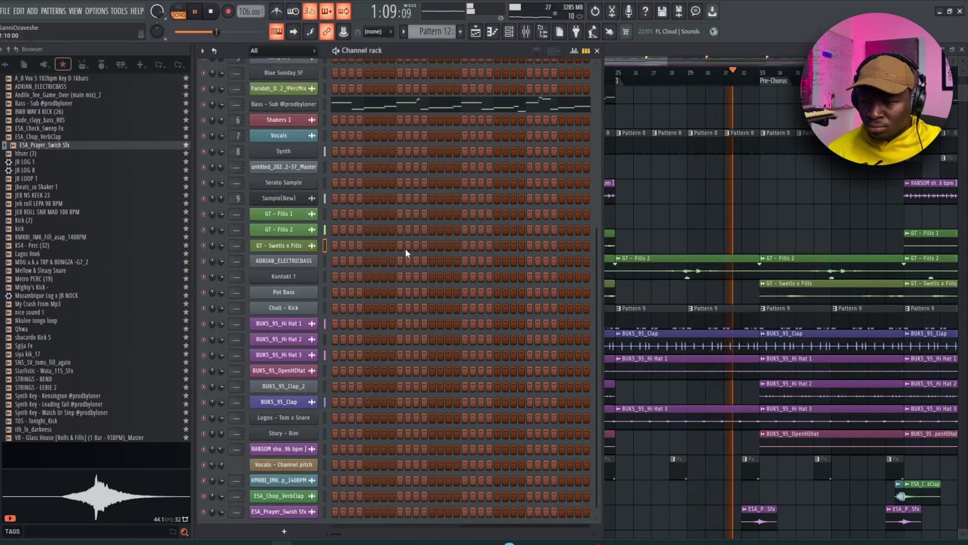
pyautogui.scroll(3, 415, 337)
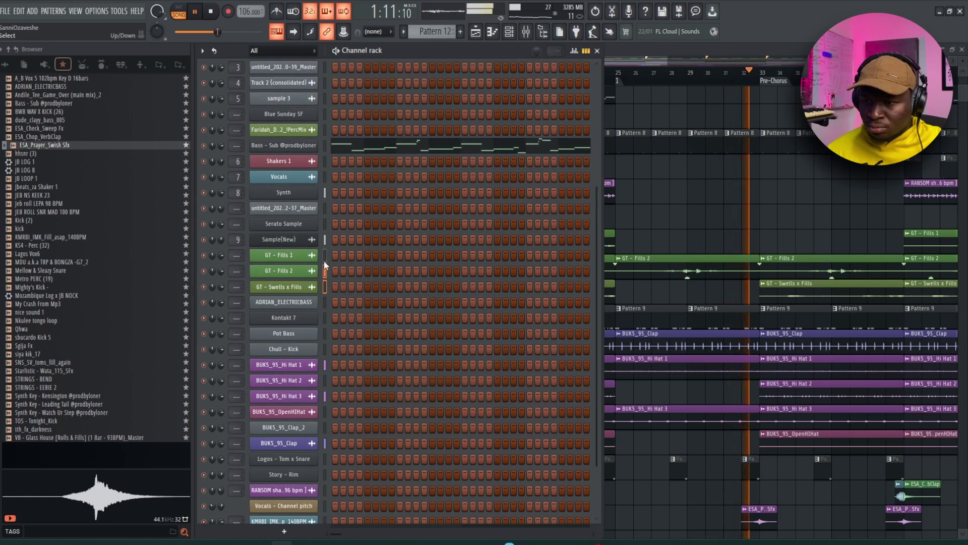
pyautogui.click(526, 31)
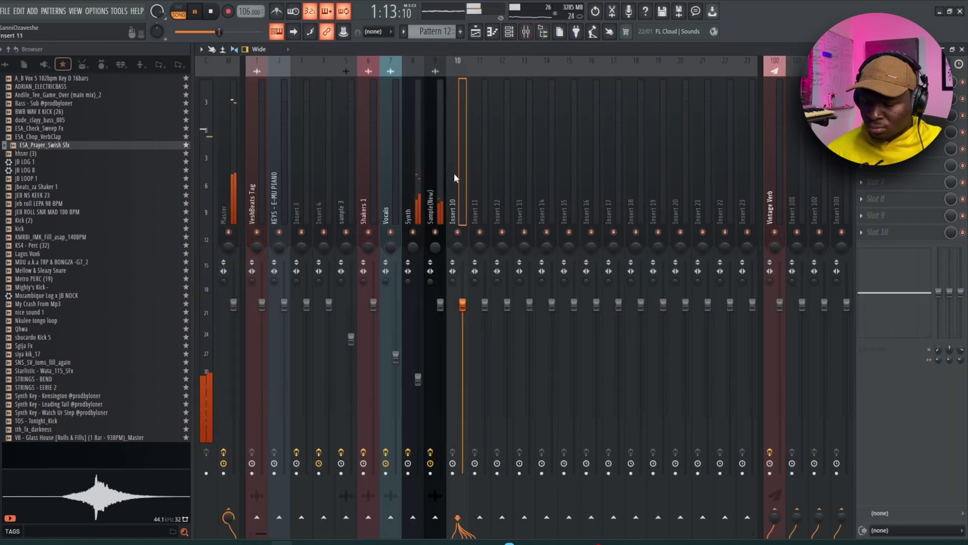
pyautogui.hotkey('ctrl', 'l')
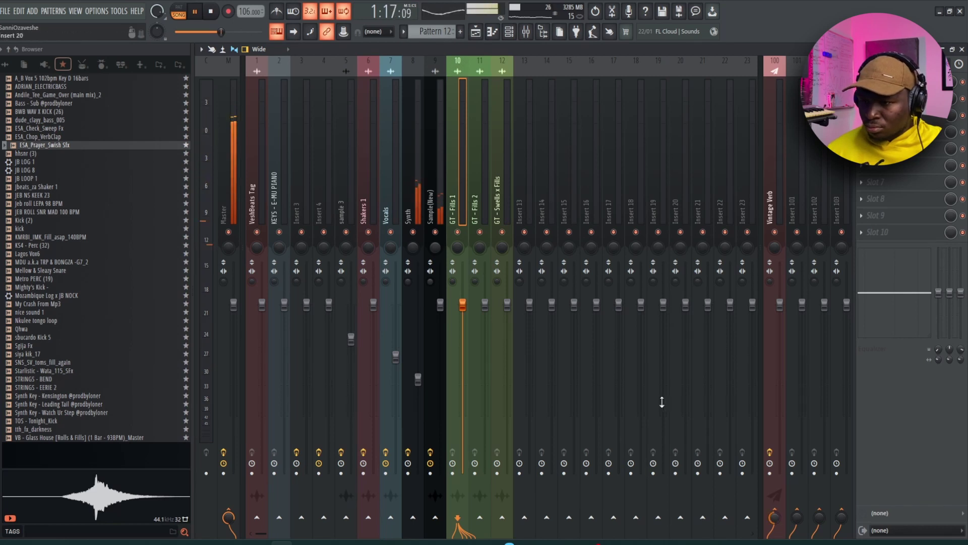
pyautogui.click(476, 207)
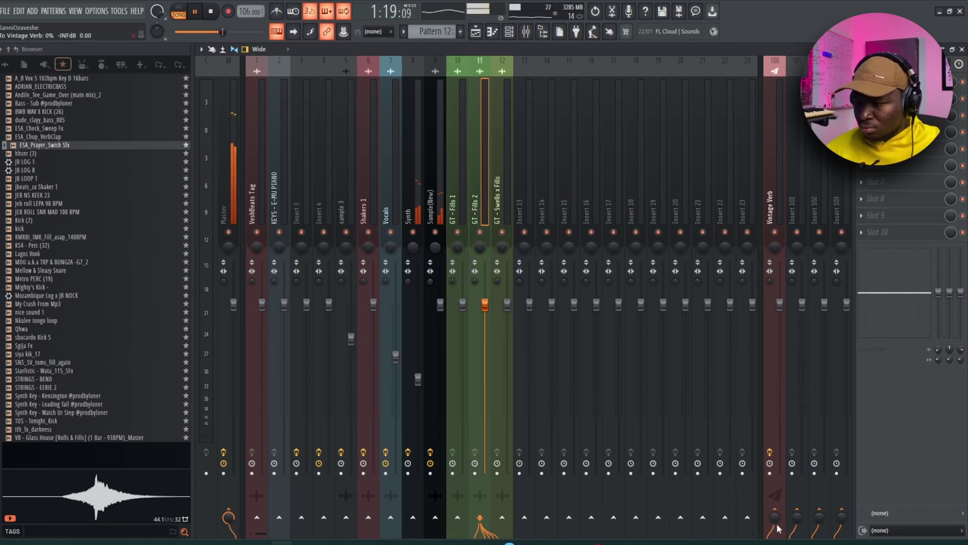
pyautogui.press('Right')
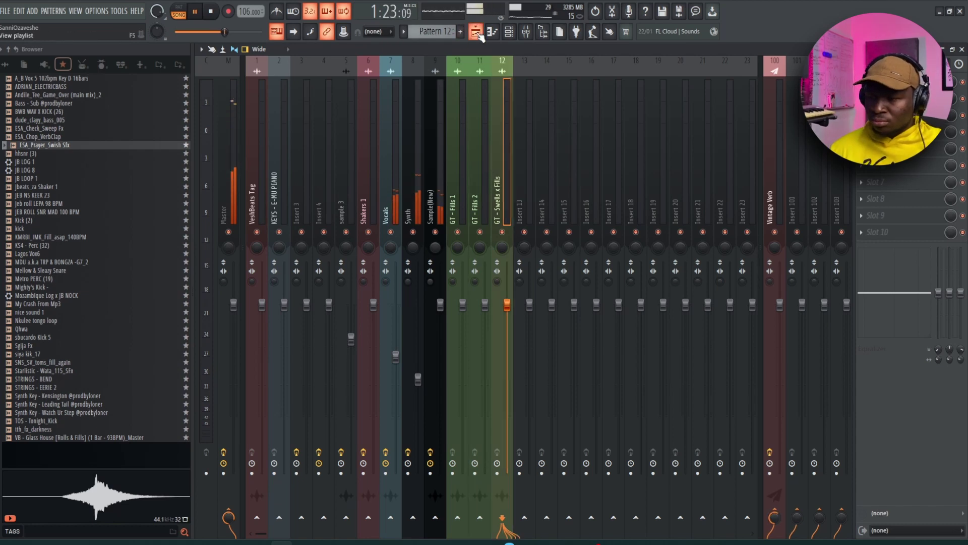
# Trim the pre-chorus clips on Tracks 18 and 23–30 in the playlist to end half a bar before the chorus at bar 41
pyautogui.click(477, 32)
pyautogui.moveTo(846, 240); pyautogui.dragTo(600, 244)
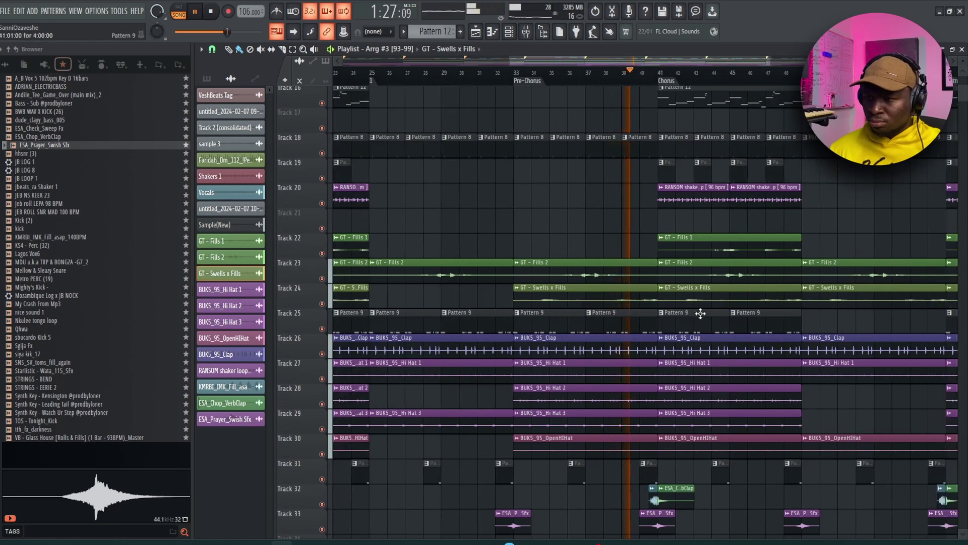
pyautogui.scroll(3, 657, 358)
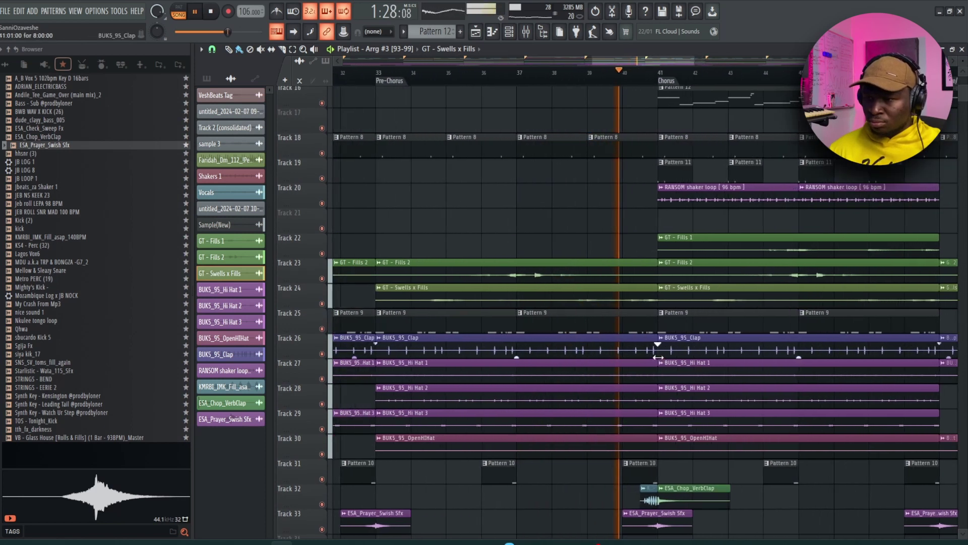
pyautogui.click(212, 49)
pyautogui.click(214, 61)
pyautogui.scroll(2, 658, 134)
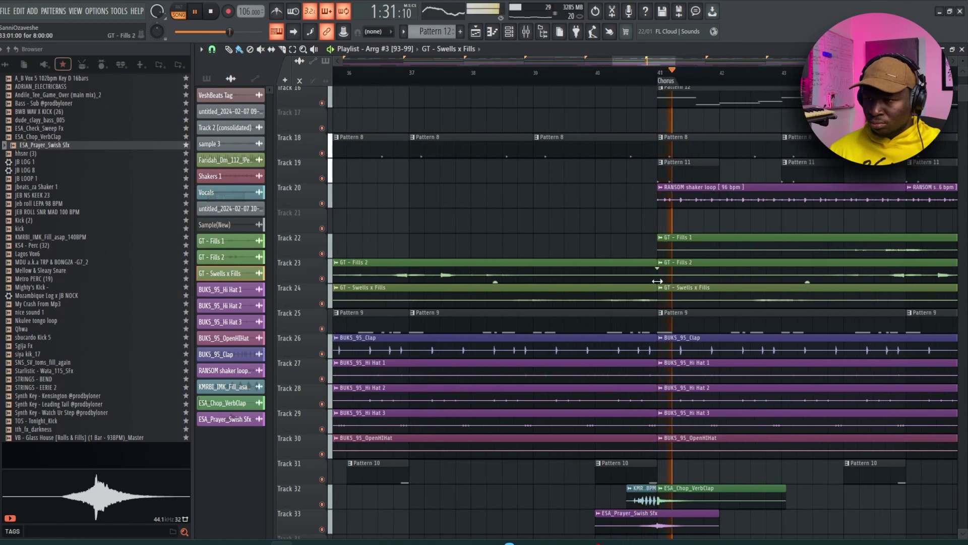
pyautogui.moveTo(629, 134); pyautogui.dragTo(621, 438)
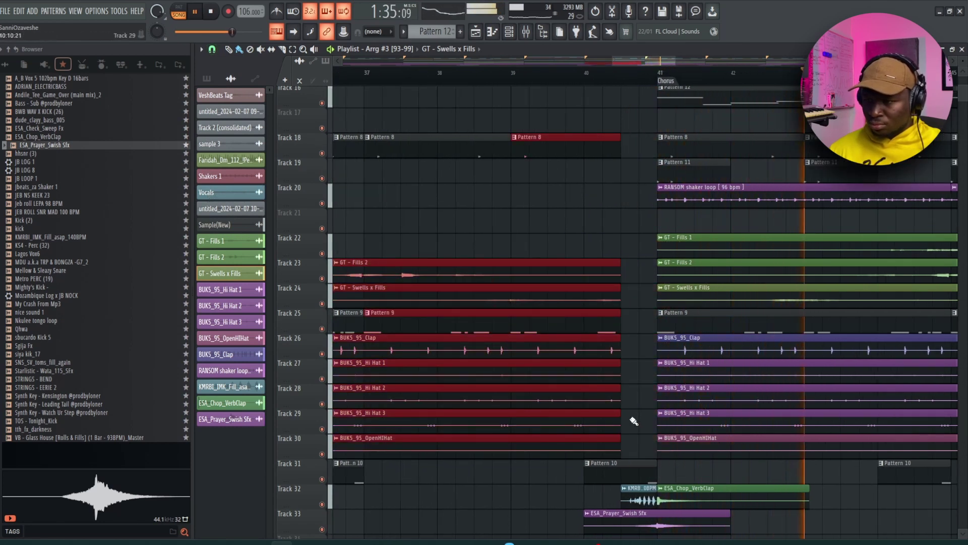
# Trim the chorus clips on Tracks 20, 22, 23 and 26–30 to end half a bar before the Bridge/Outro at bar 49
pyautogui.scroll(3, 646, 417)
pyautogui.scroll(-4, 646, 416)
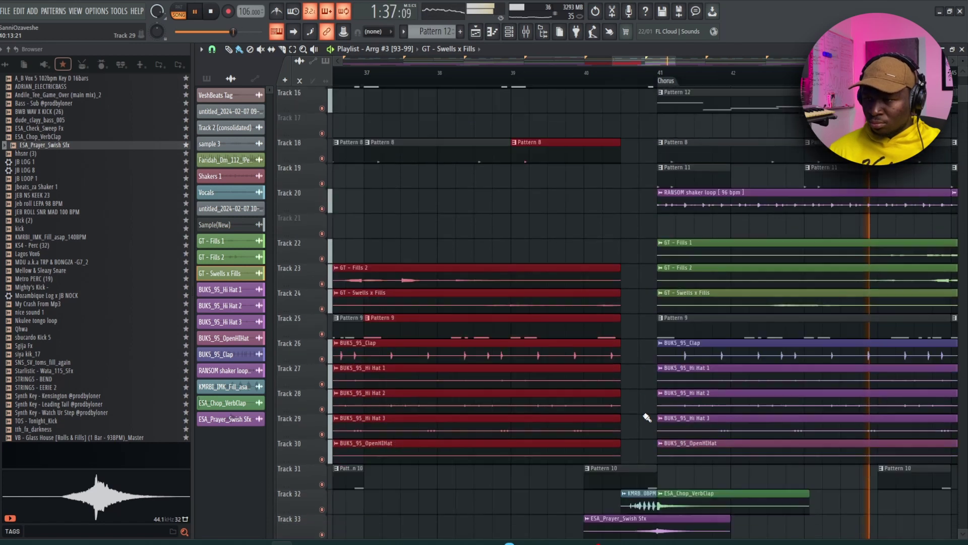
pyautogui.scroll(-4, 646, 417)
pyautogui.scroll(6, 875, 398)
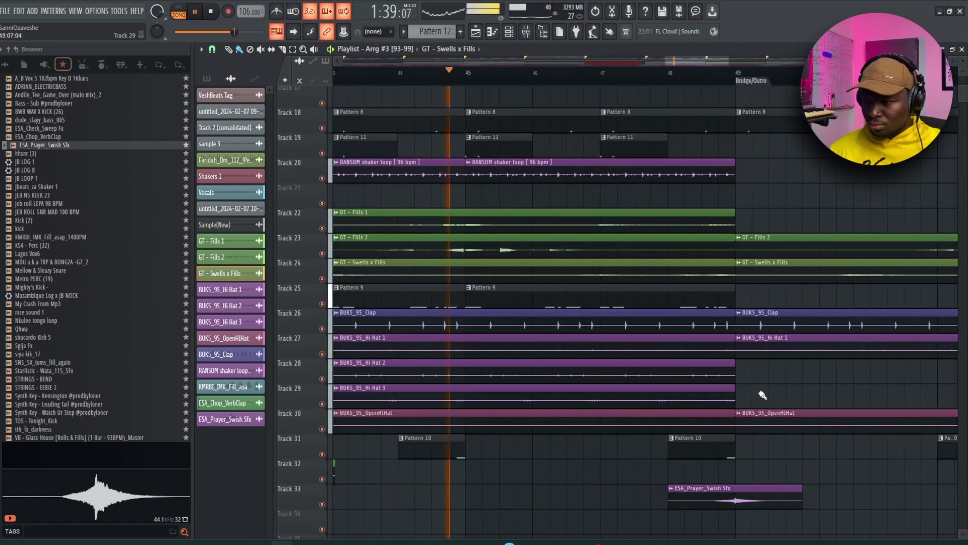
pyautogui.moveTo(713, 417); pyautogui.dragTo(716, 214)
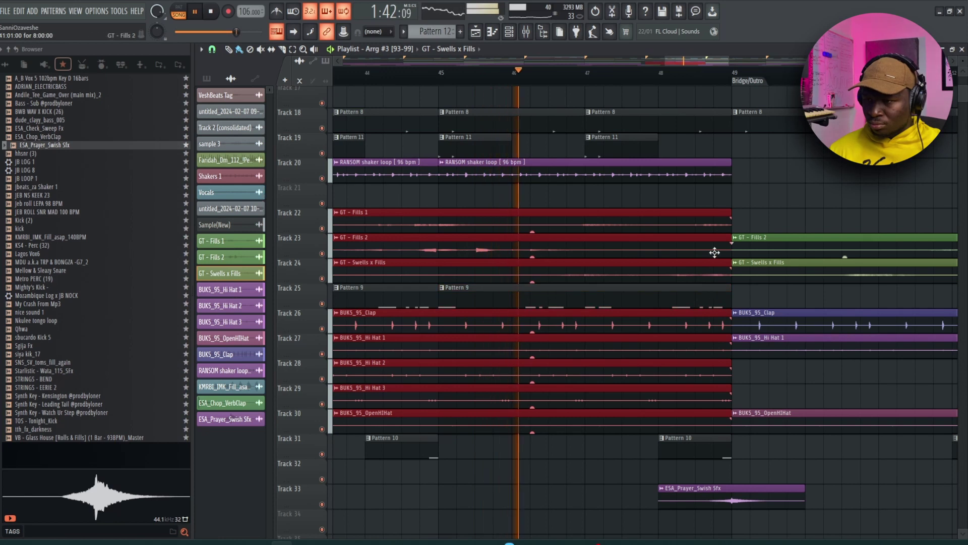
pyautogui.keyDown('ctrl'); pyautogui.keyDown('shift'); pyautogui.click(703, 279); pyautogui.keyUp('shift'); pyautogui.keyUp('ctrl')
pyautogui.moveTo(729, 226); pyautogui.dragTo(695, 226)
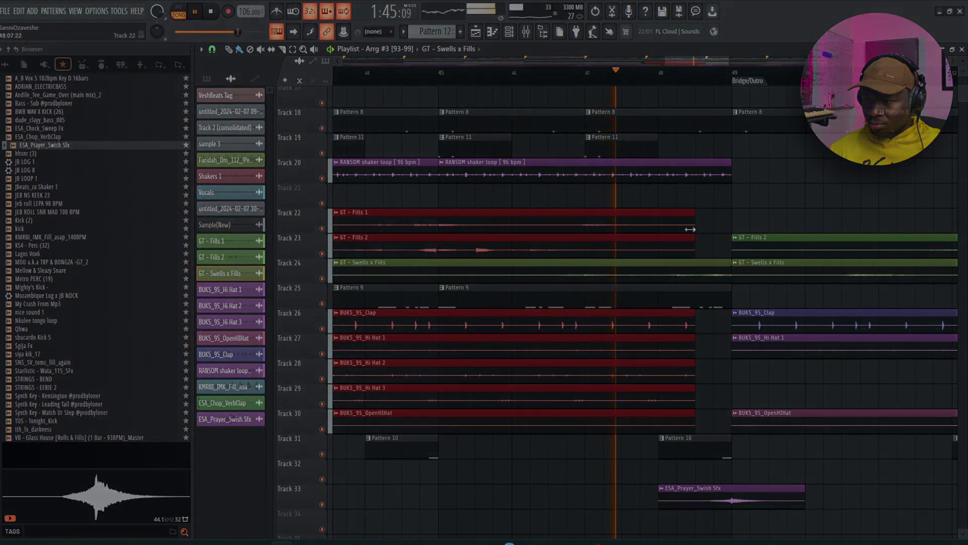
pyautogui.moveTo(731, 175); pyautogui.dragTo(703, 180)
pyautogui.scroll(4, 719, 197)
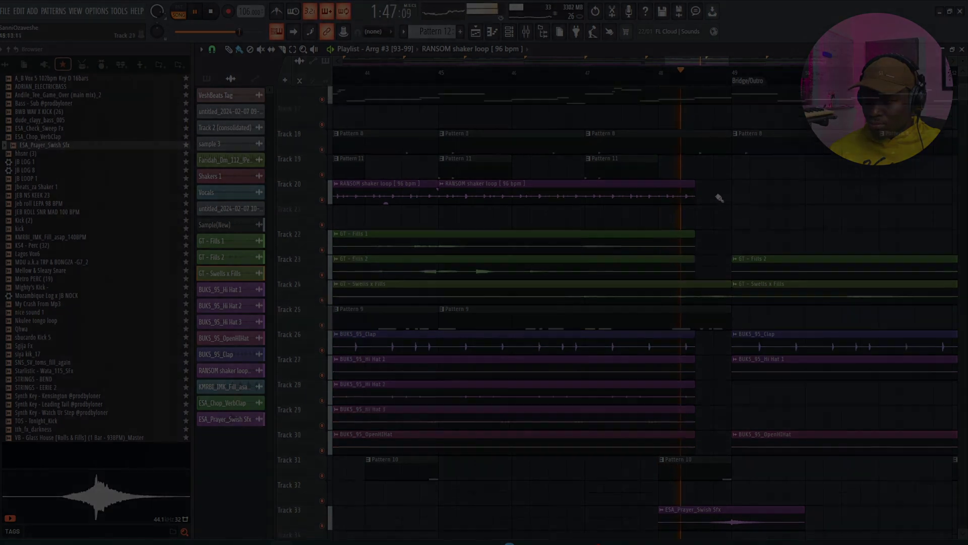